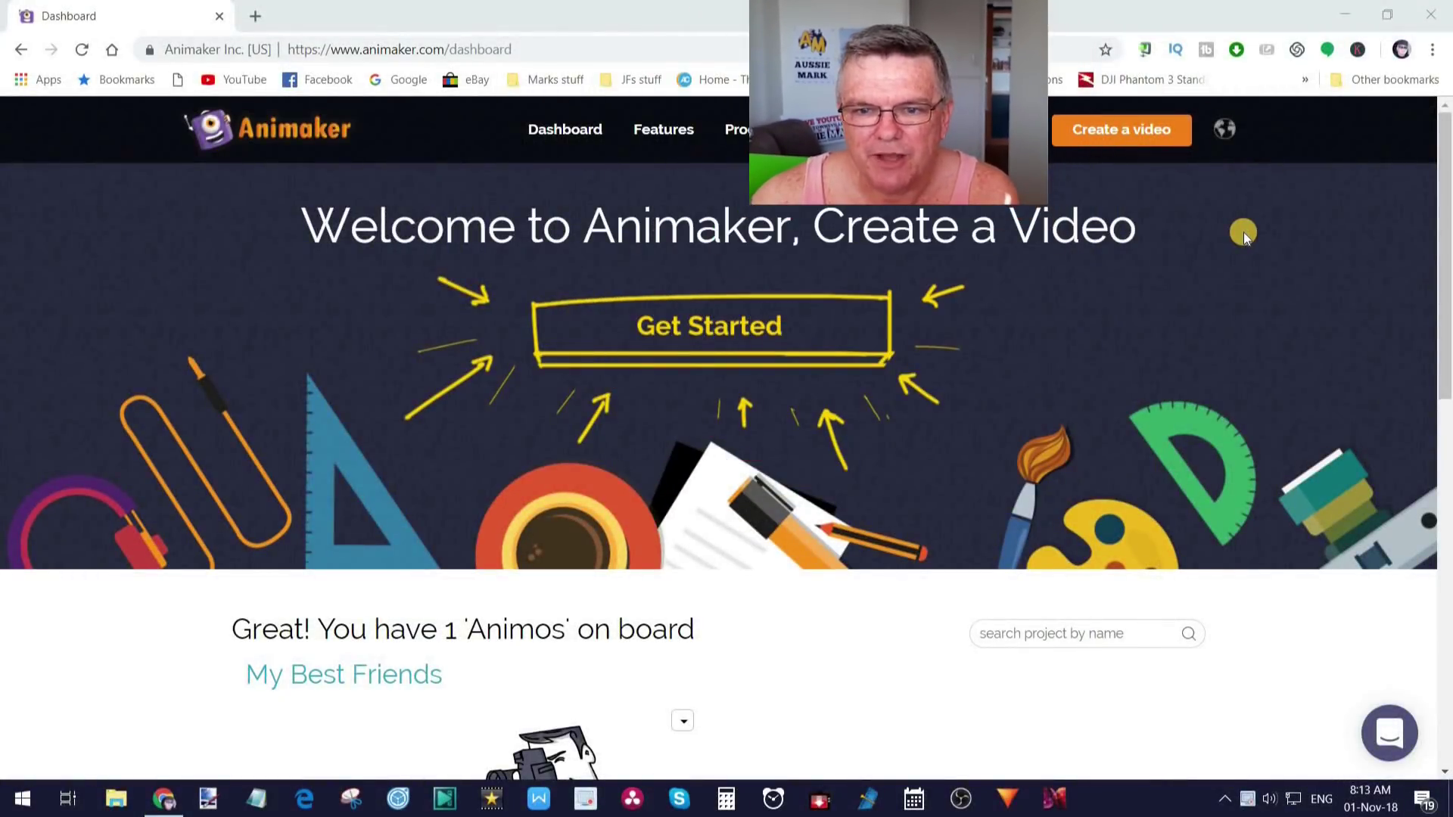
Step: Go to Create a video and start an untitled project from the Blank template
{"action": "left_click", "coordinate": [984, 129]}
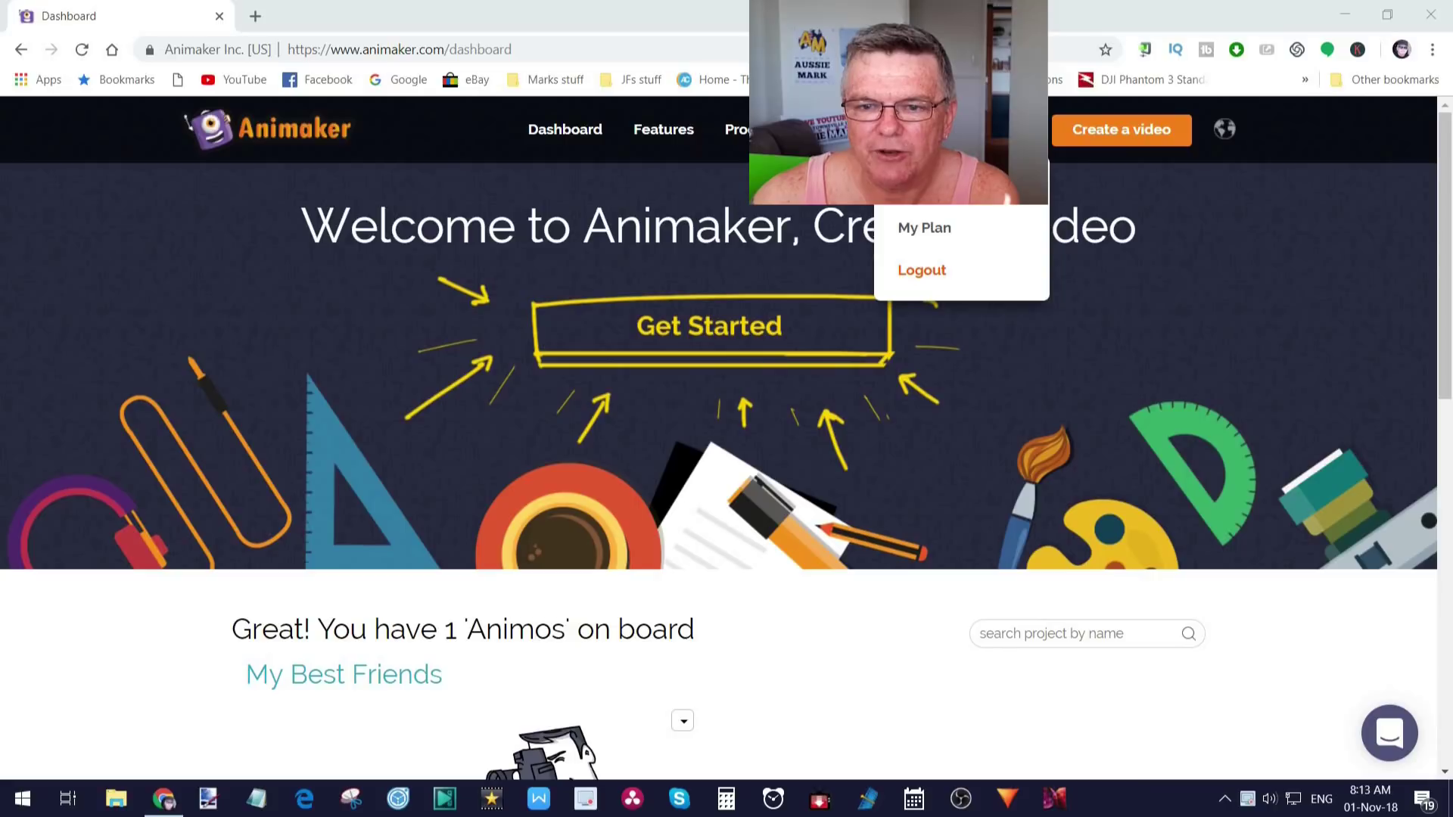
{"action": "left_click", "coordinate": [1173, 168]}
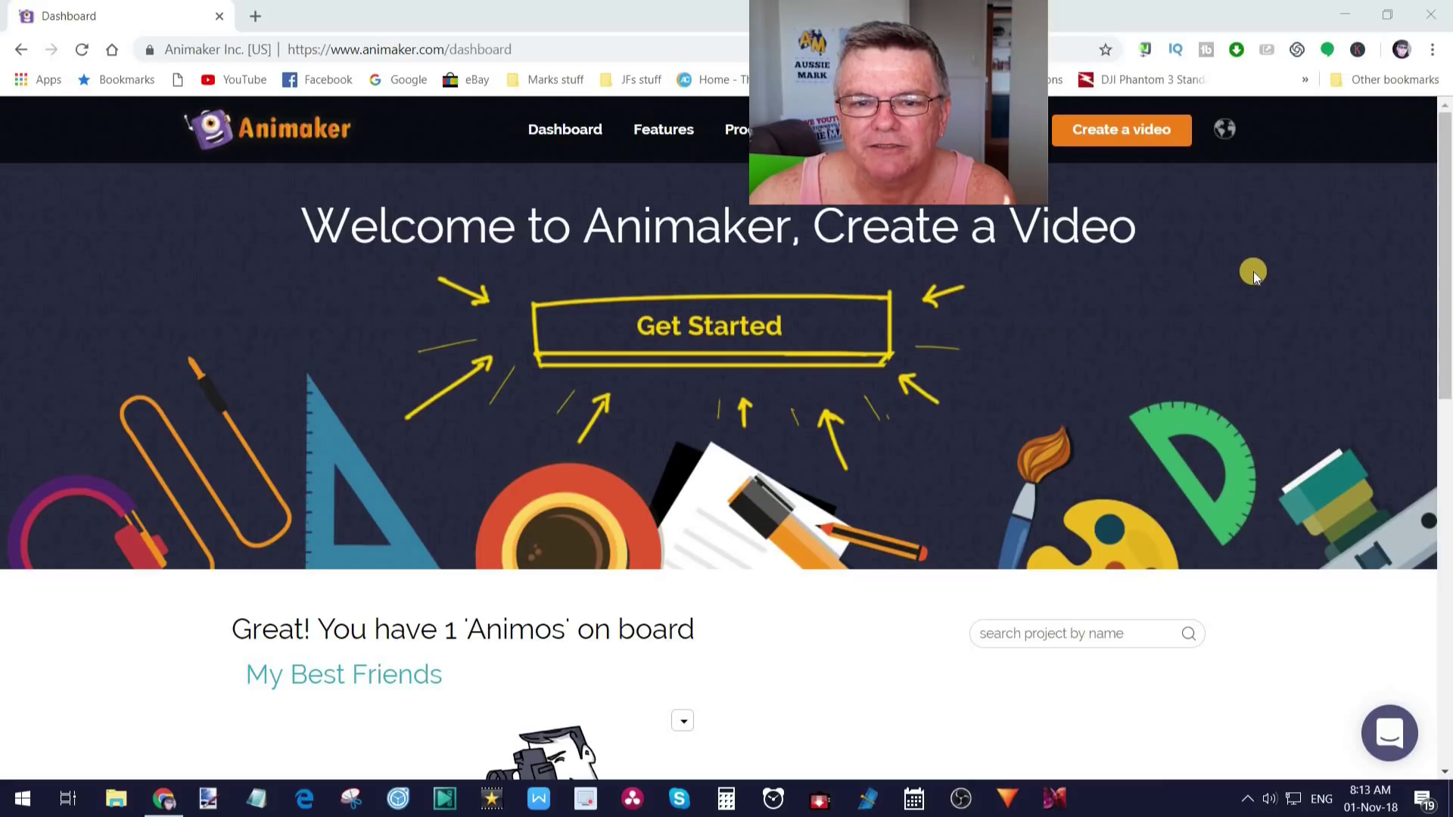
{"action": "left_click", "coordinate": [1100, 135]}
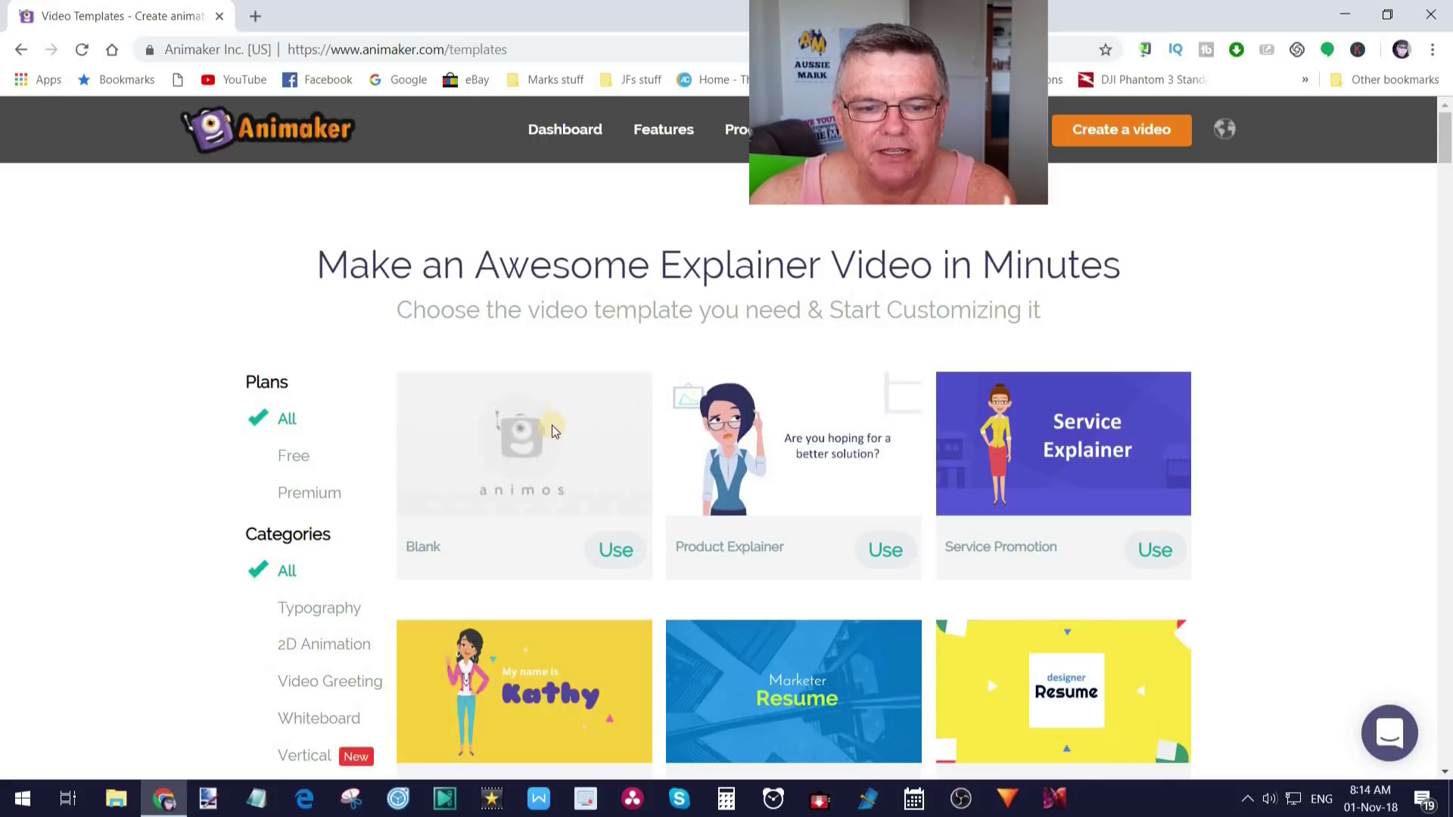
{"action": "scroll", "coordinate": [1149, 609], "scroll_direction": "down", "scroll_amount": 10}
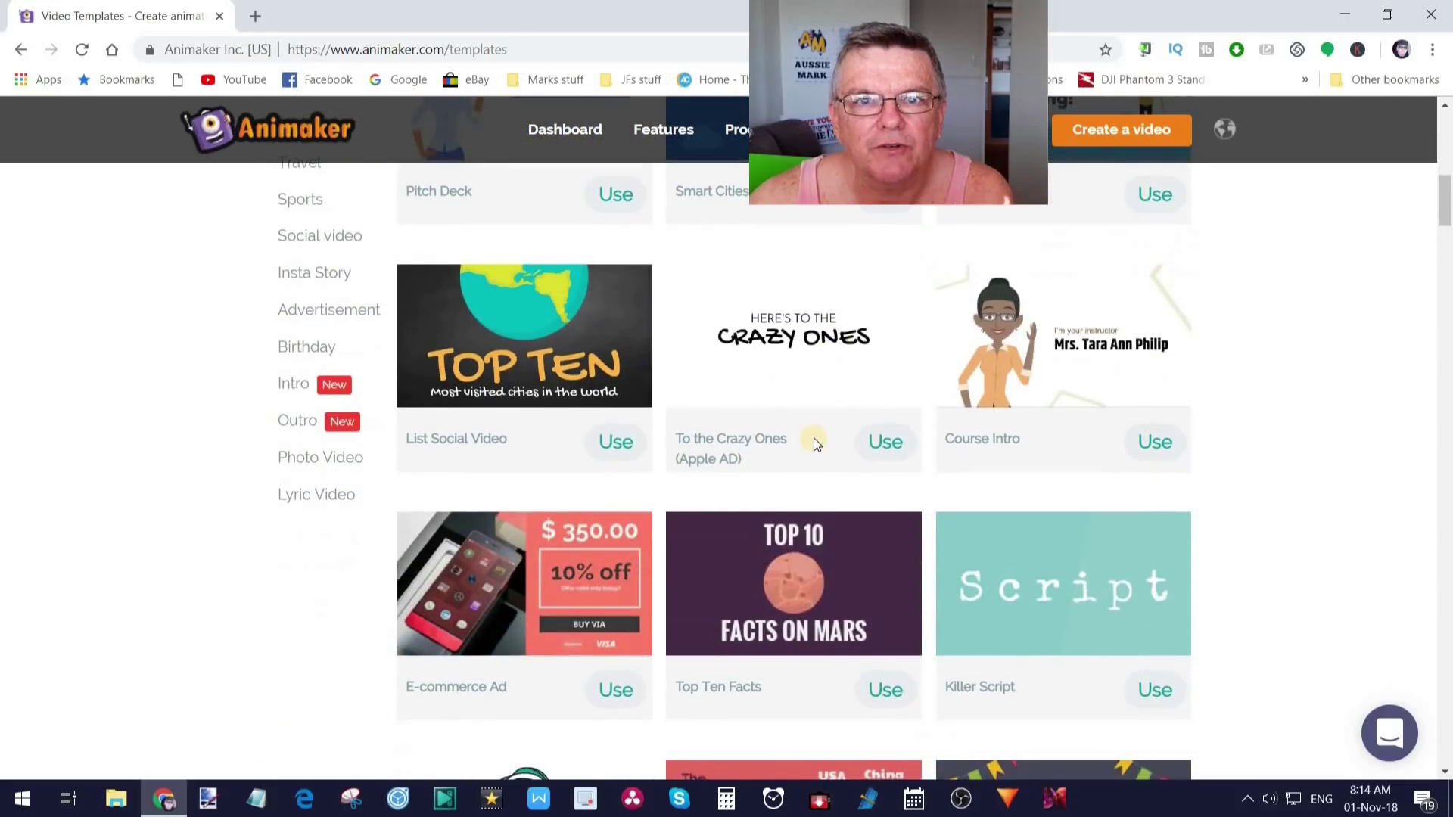
{"action": "scroll", "coordinate": [811, 441], "scroll_direction": "up", "scroll_amount": 10}
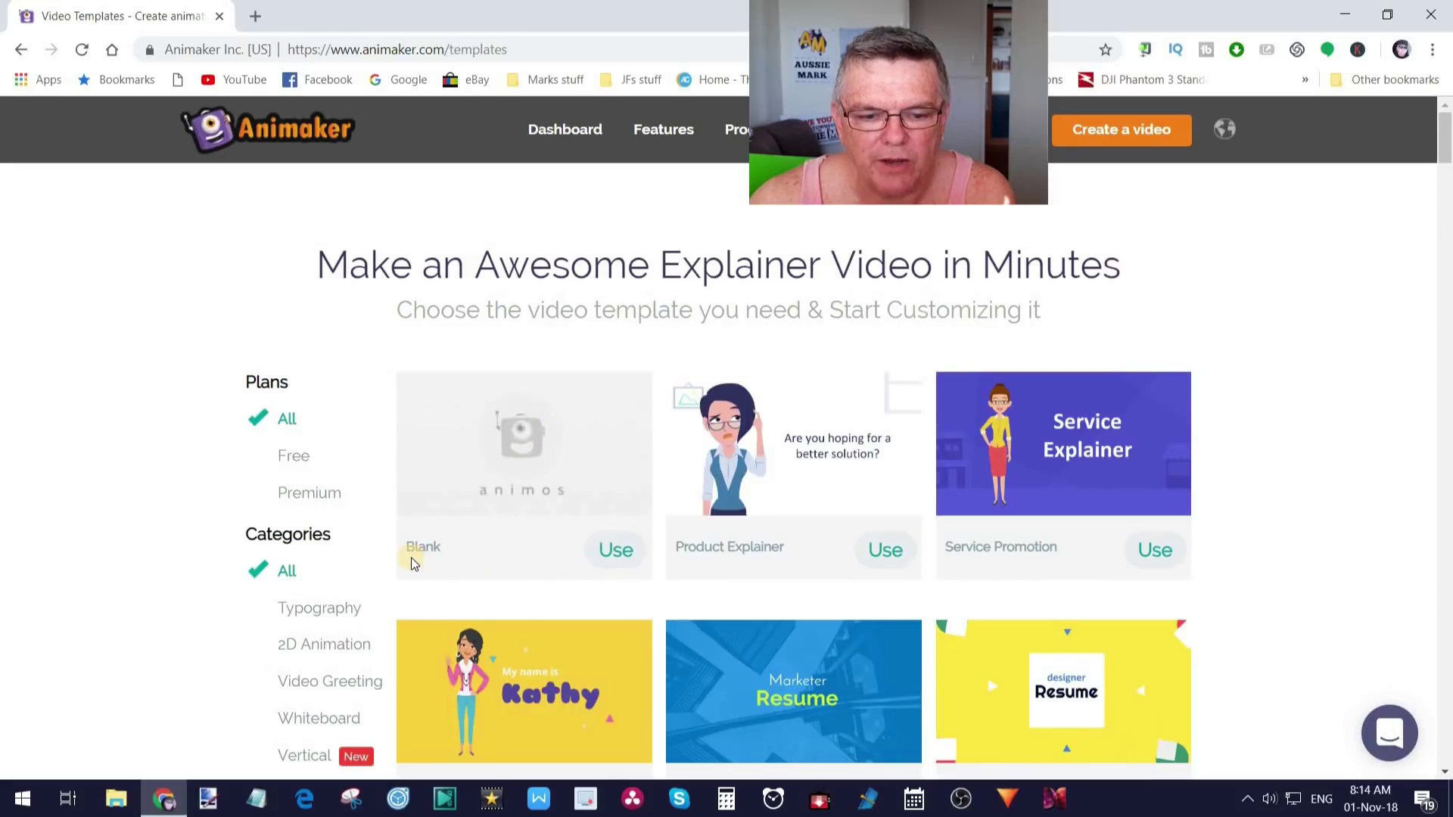
{"action": "left_click", "coordinate": [615, 554]}
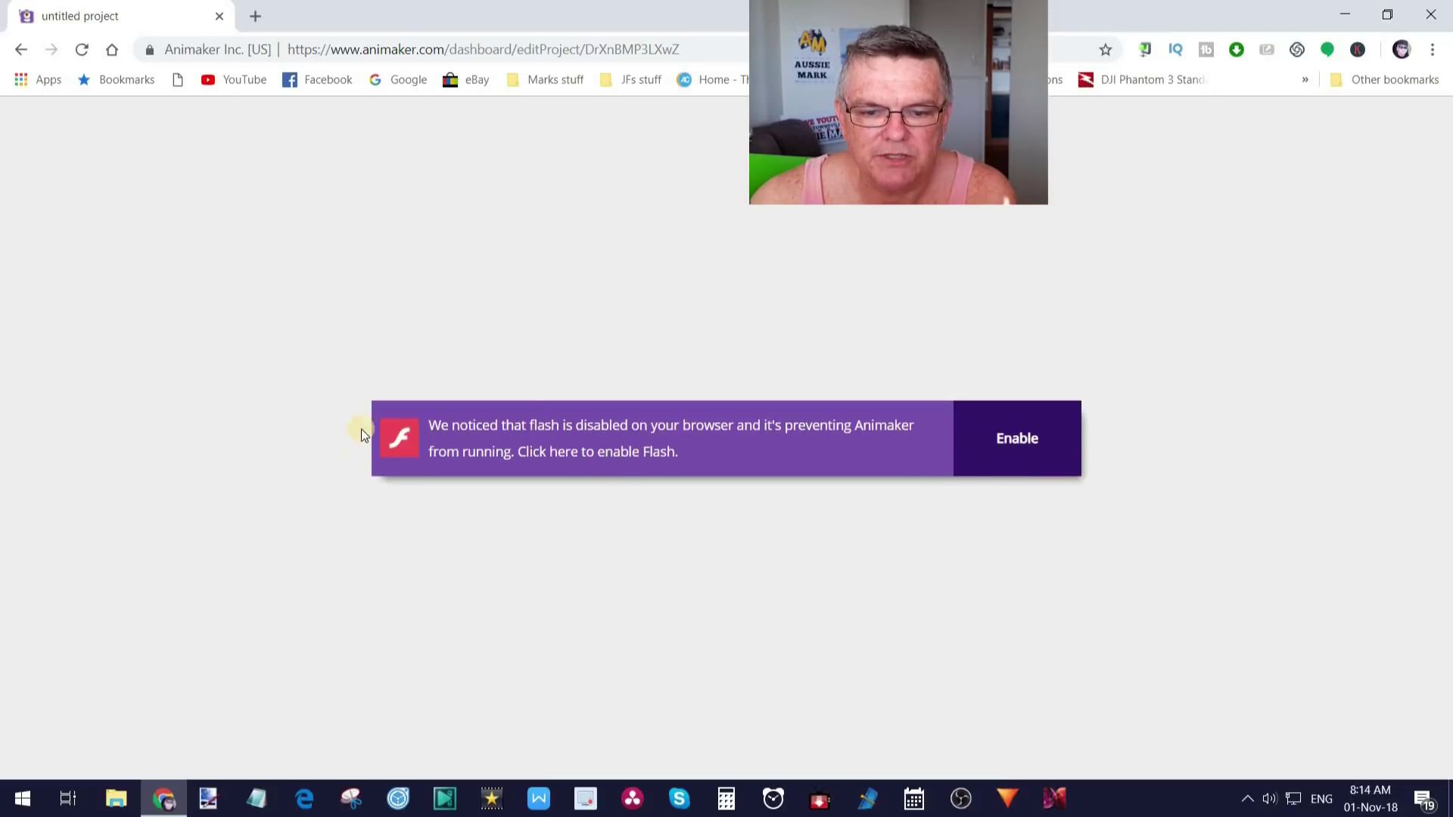
Step: Enable and allow Flash, then collapse the Characters panel to show the empty Scene 1
{"action": "left_click", "coordinate": [1018, 444]}
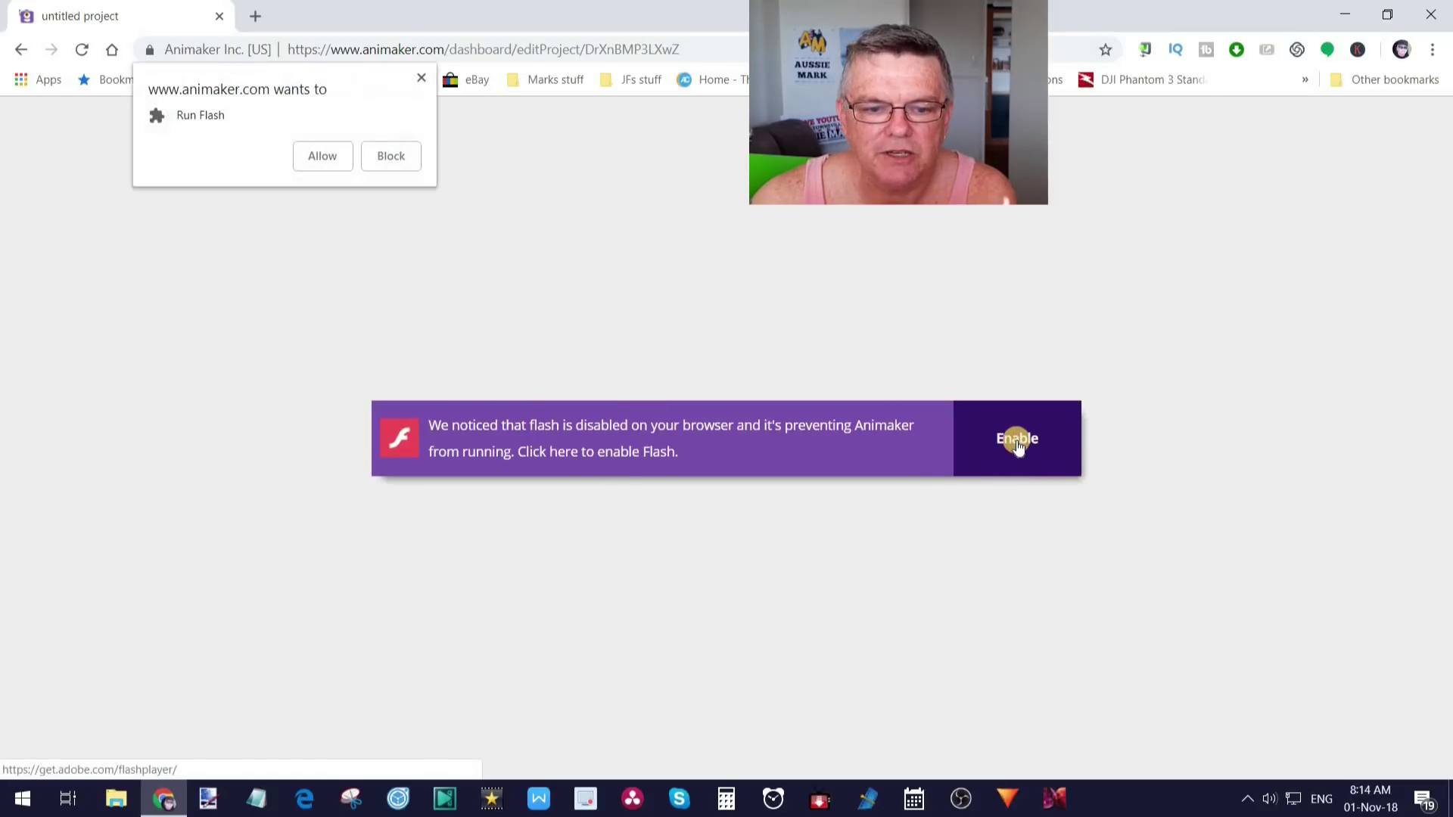
{"action": "left_click", "coordinate": [322, 156]}
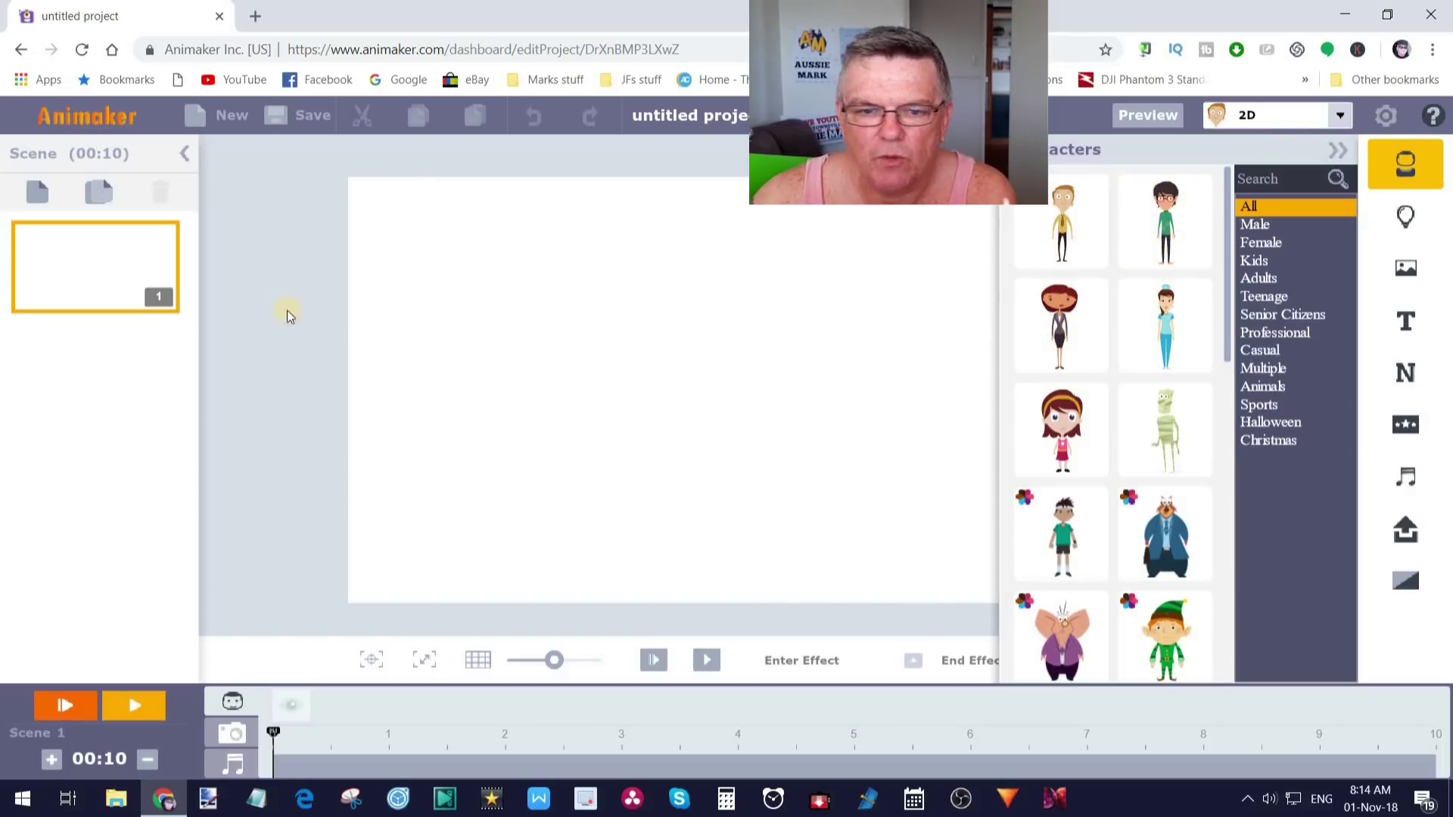
{"action": "left_click", "coordinate": [1339, 157]}
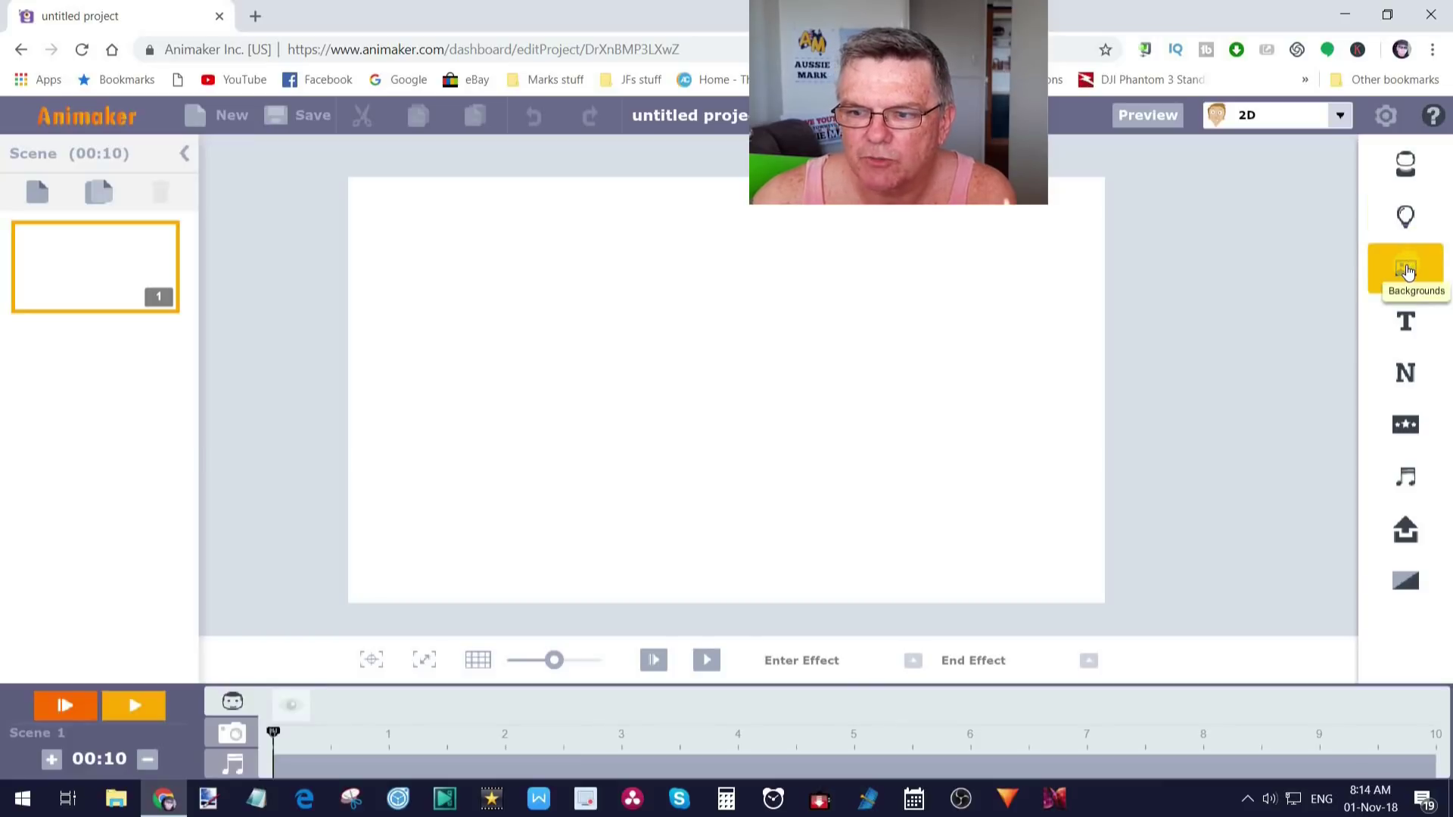
Step: Try the Blackboard and whiteboard backgrounds, then apply the Whiteboard theme with a plain white board
{"action": "left_click", "coordinate": [1412, 271]}
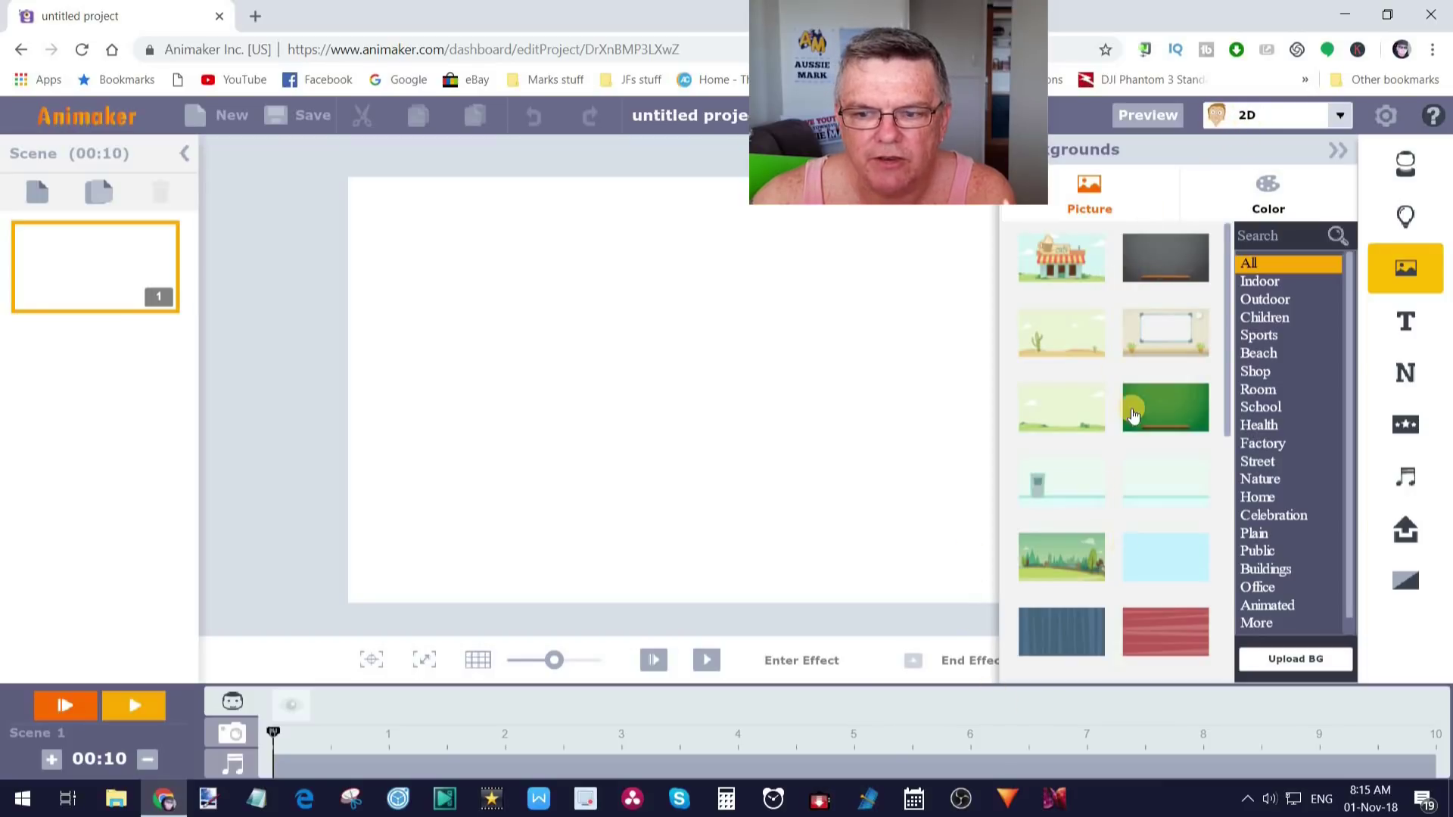
{"action": "left_click", "coordinate": [1173, 247]}
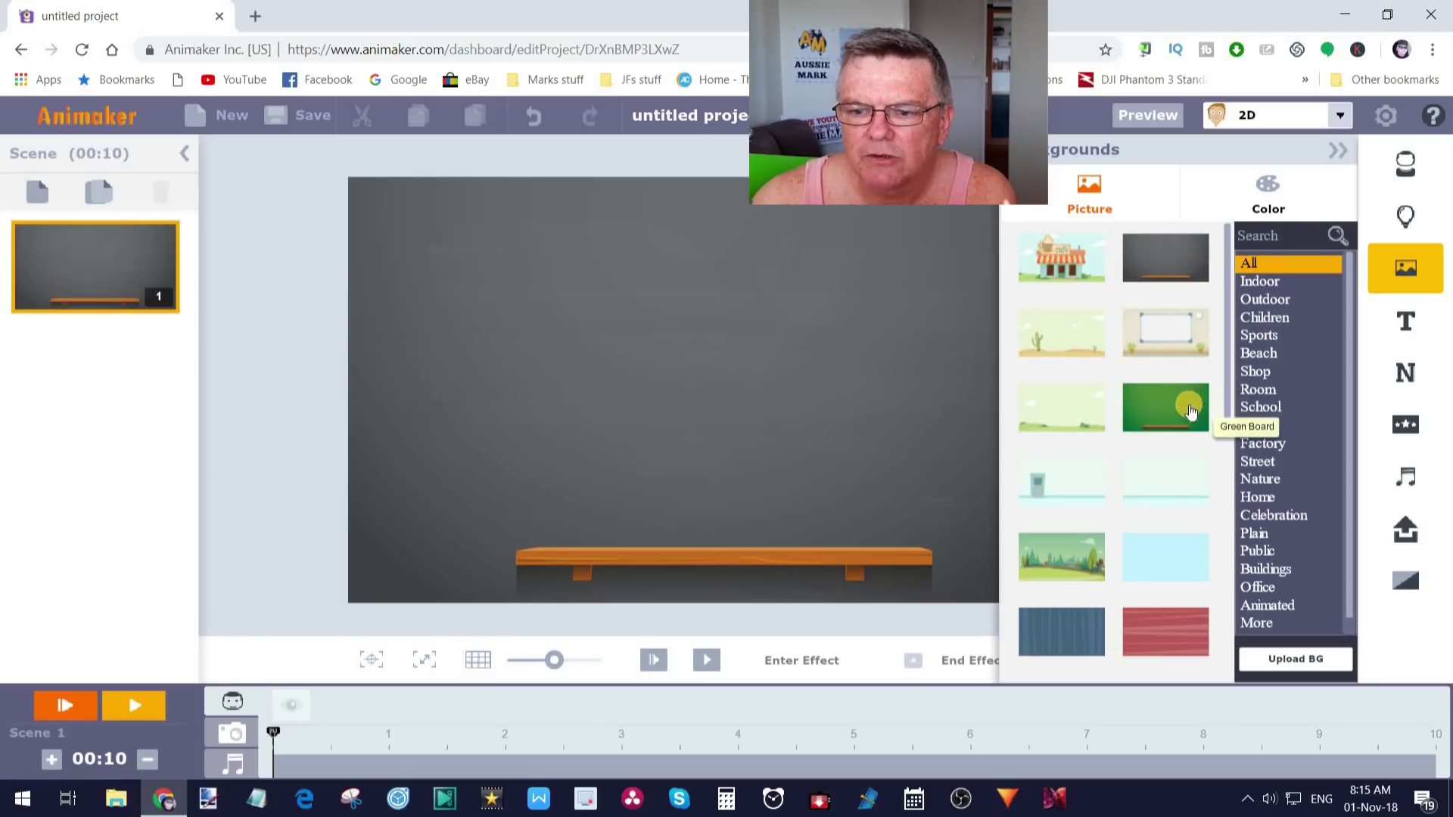
{"action": "left_click", "coordinate": [1173, 339]}
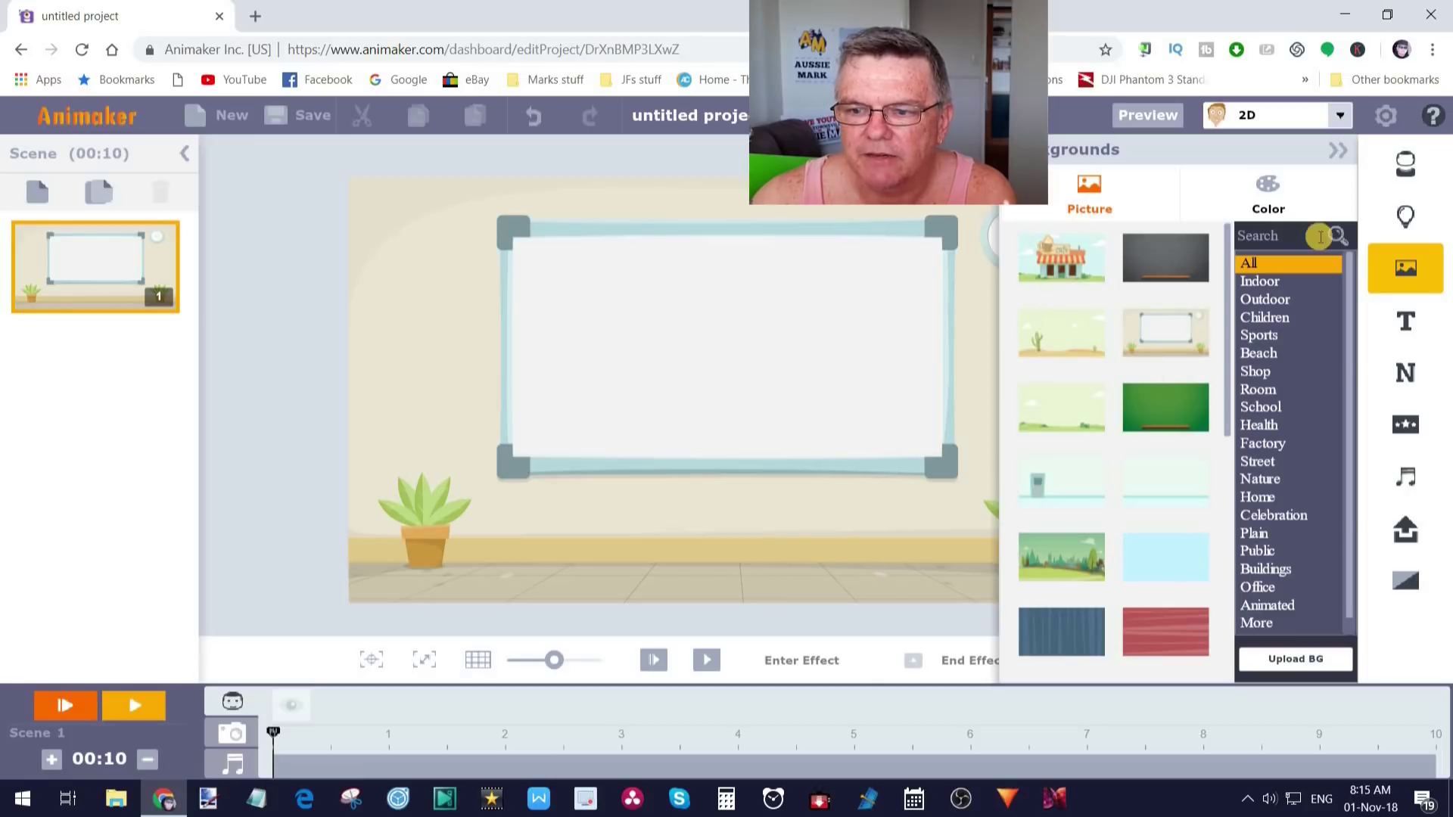
{"action": "left_click", "coordinate": [1340, 118]}
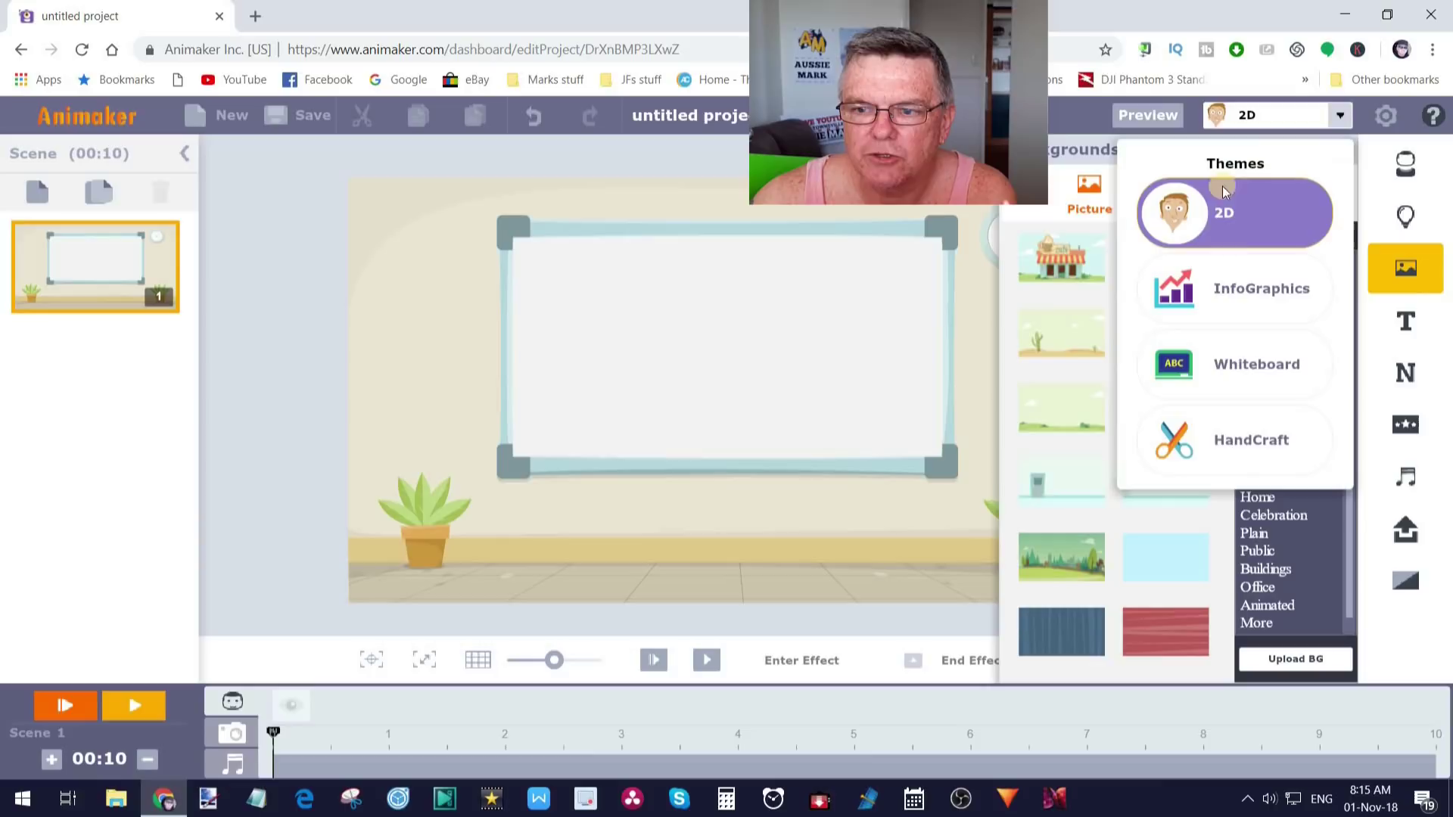
{"action": "left_click", "coordinate": [1262, 369]}
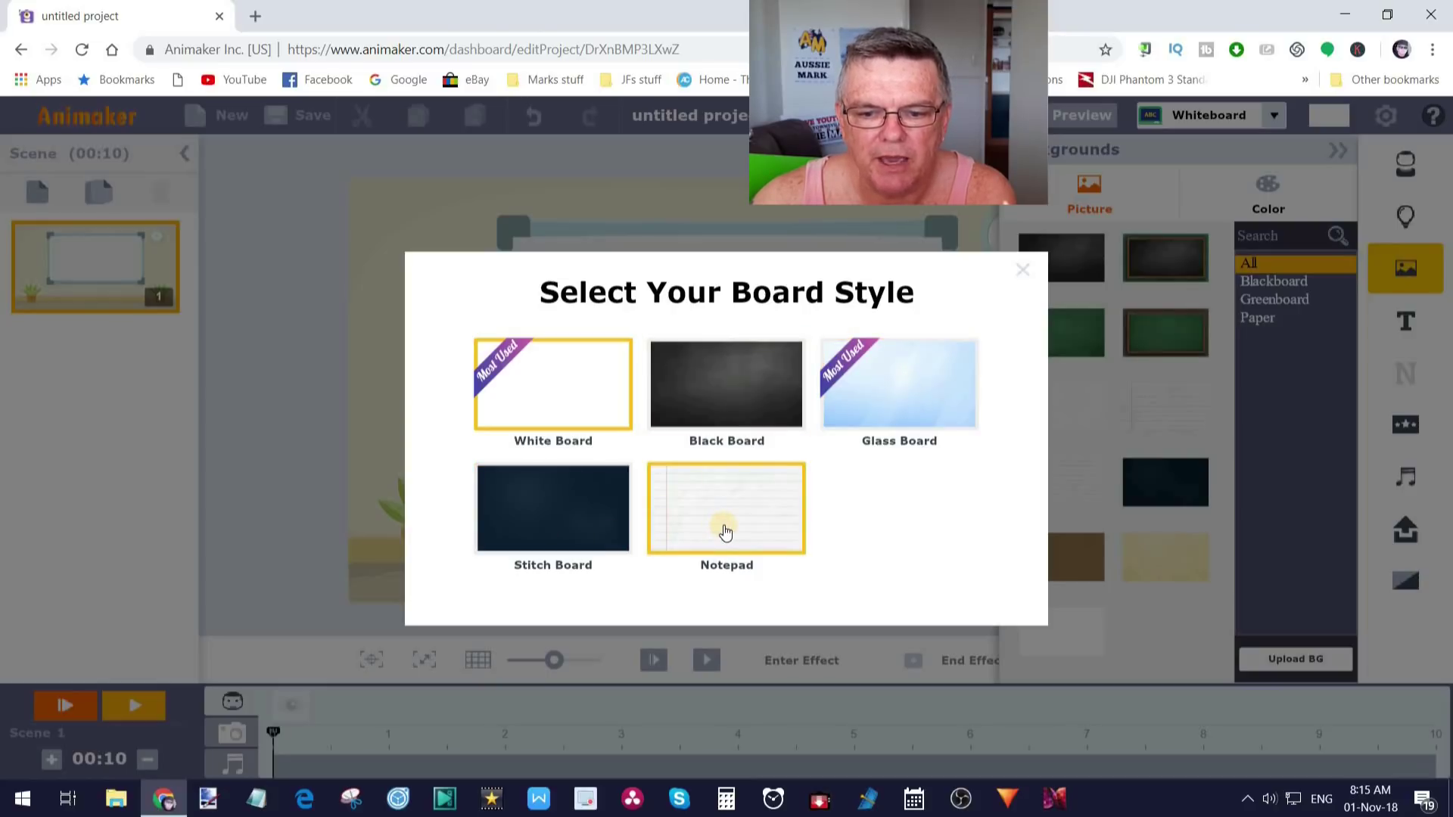
{"action": "left_click", "coordinate": [566, 376]}
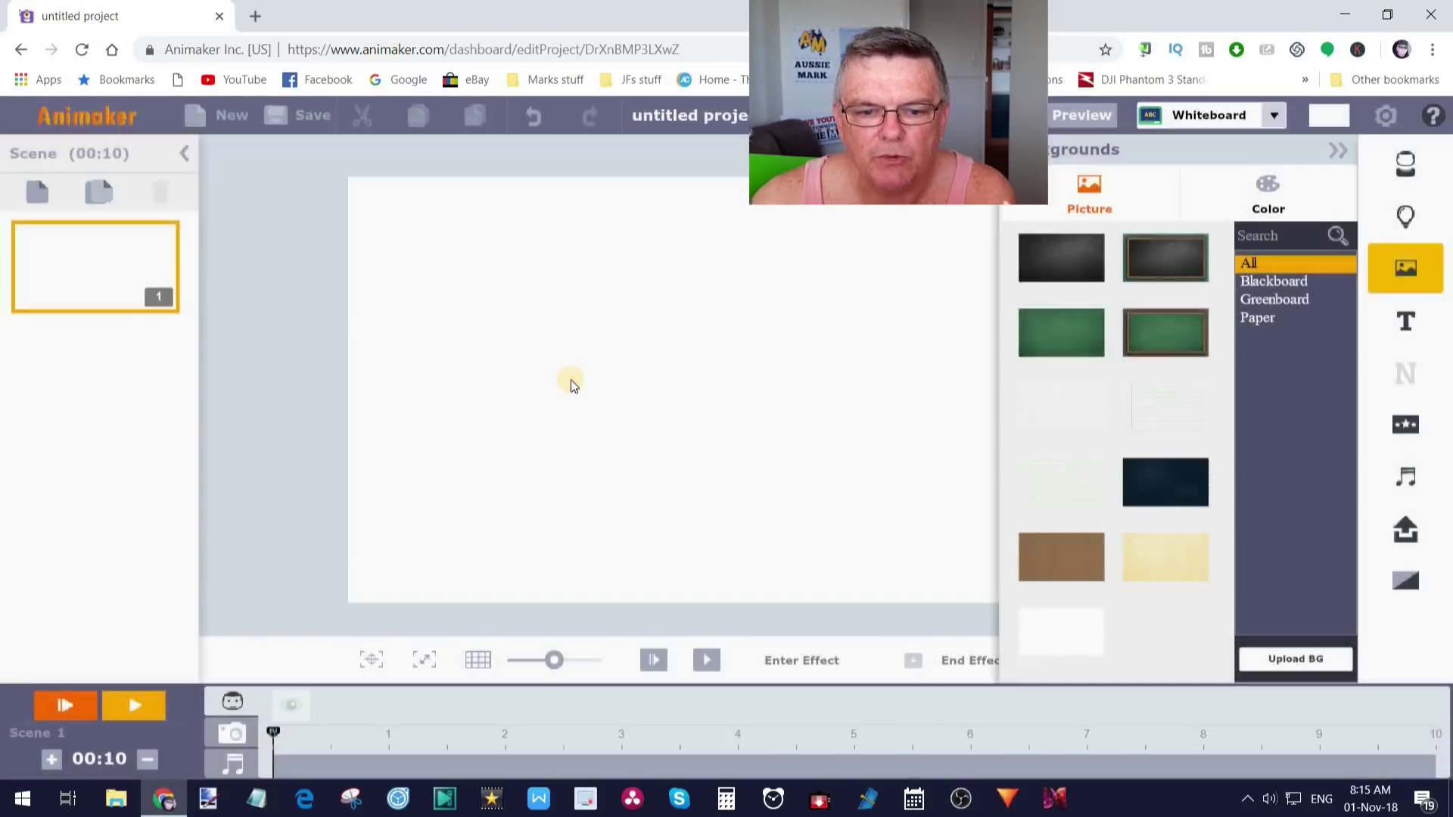
{"action": "left_click", "coordinate": [1337, 150]}
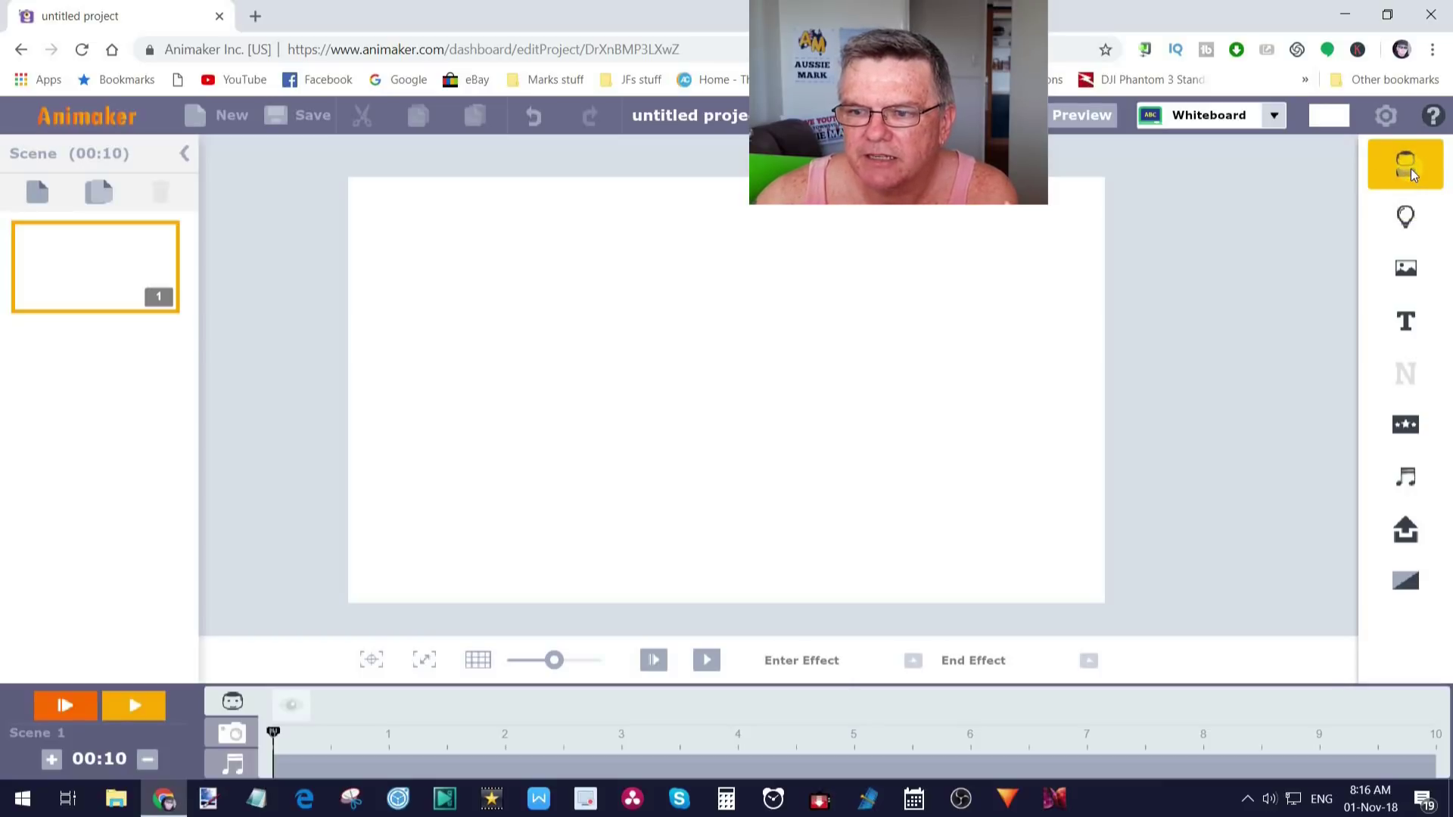
Step: Add the backpacker character from the Adventure category to Scene 1
{"action": "left_click", "coordinate": [1410, 169]}
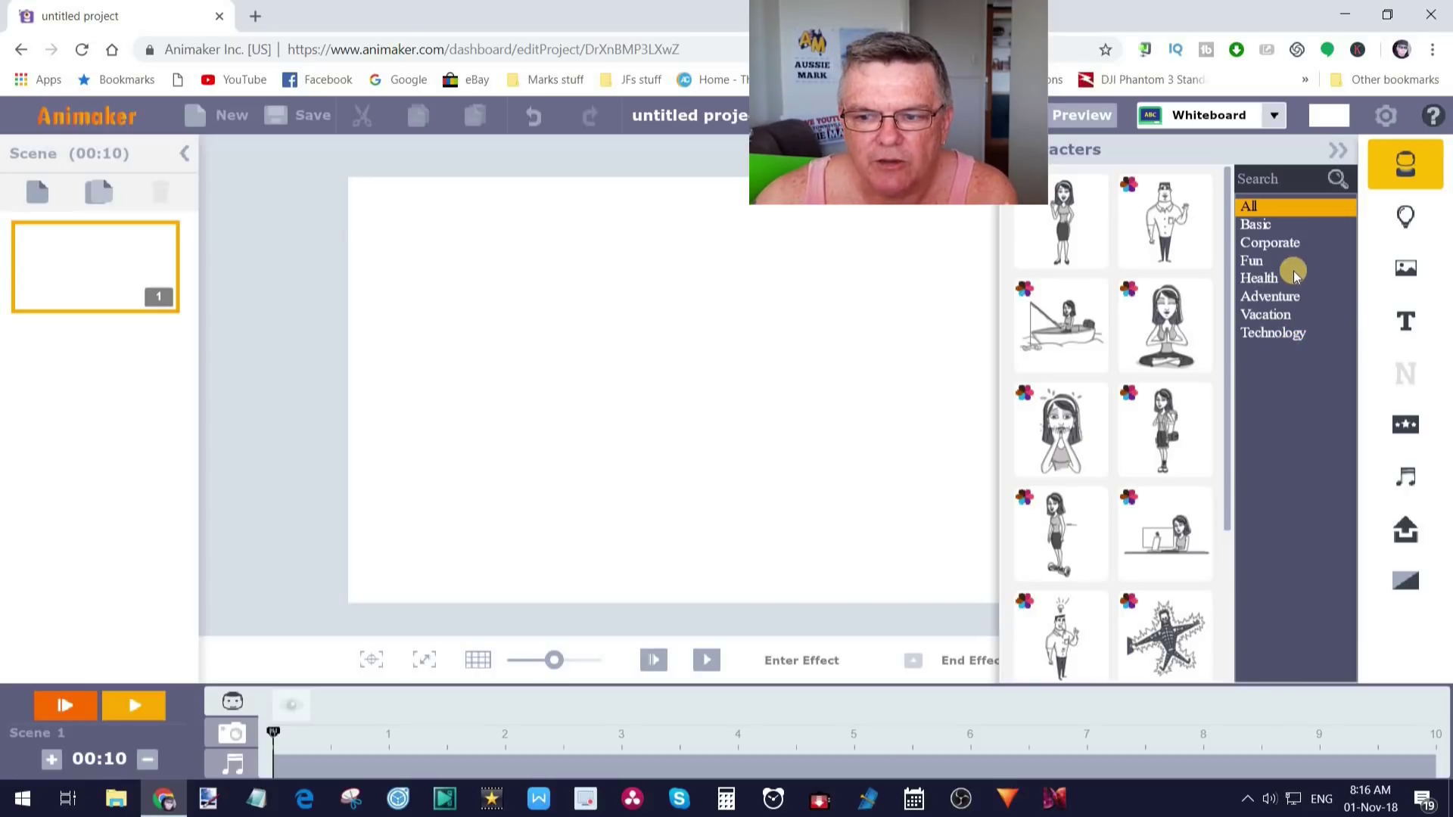
{"action": "left_click", "coordinate": [1296, 297]}
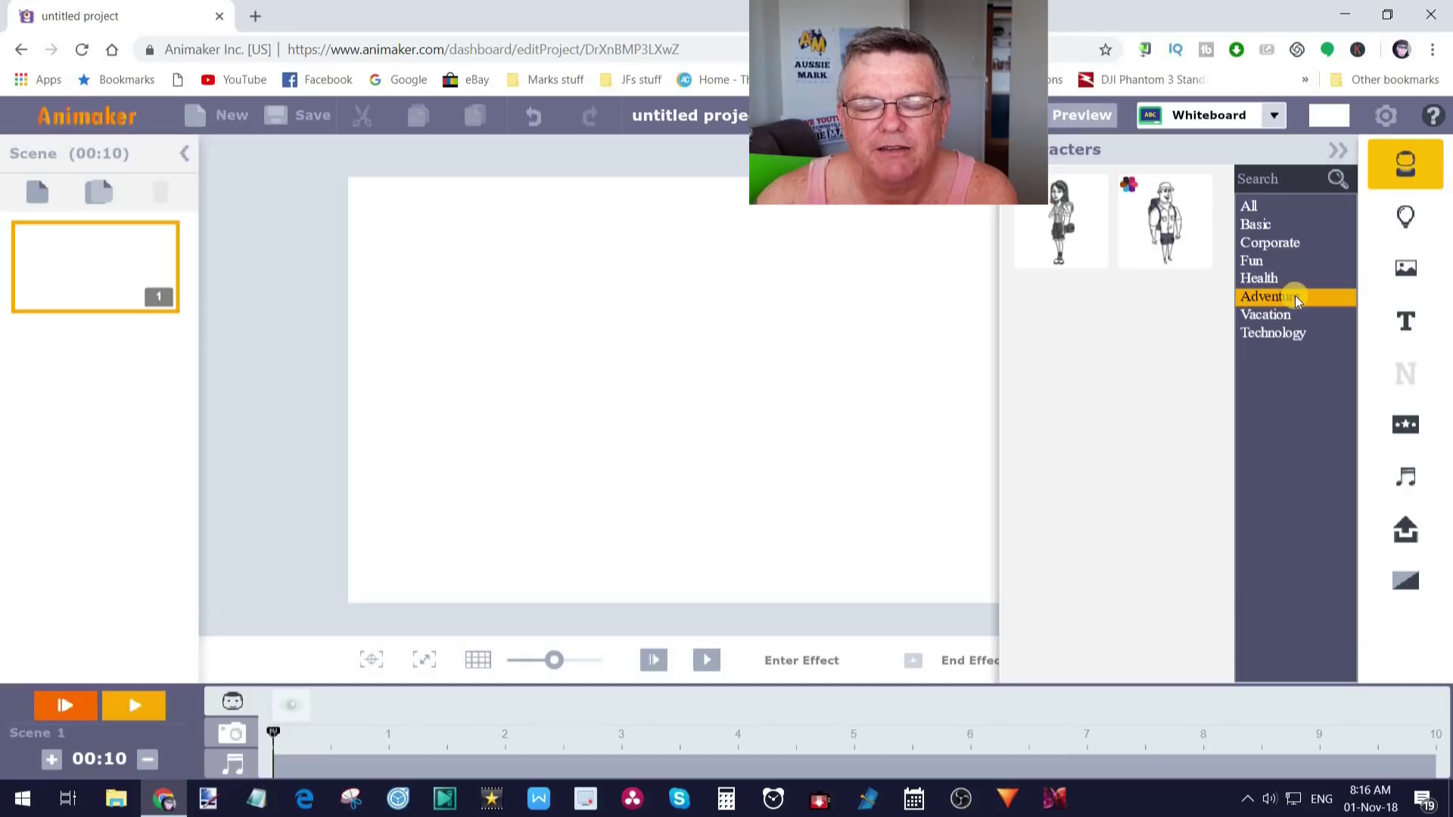
{"action": "left_click", "coordinate": [1160, 221]}
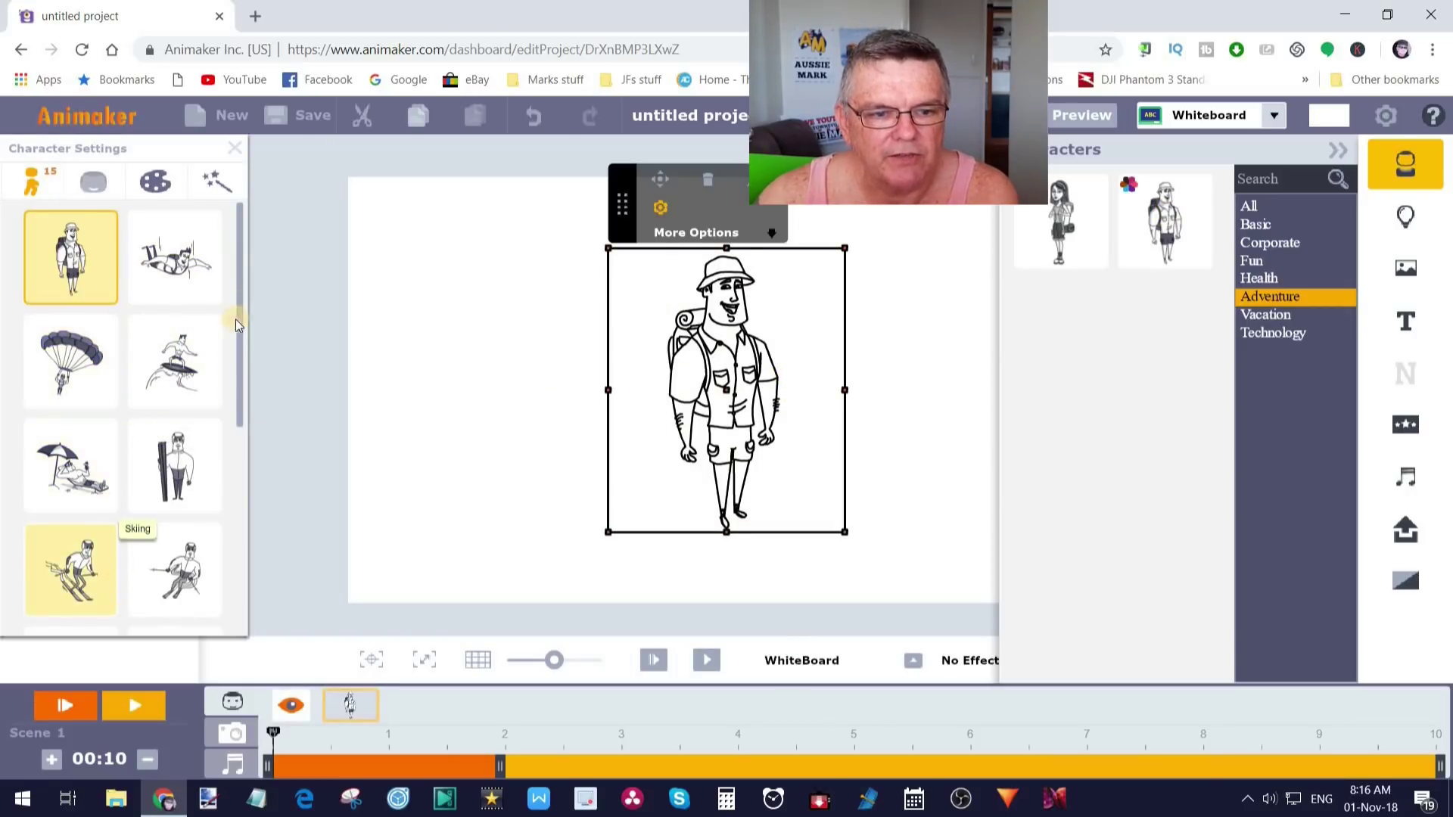
Step: Swap the backpacker for the 'Holding a ski' skier and move him to the left
{"action": "left_click_drag", "start_coordinate": [238, 287], "coordinate": [244, 384]}
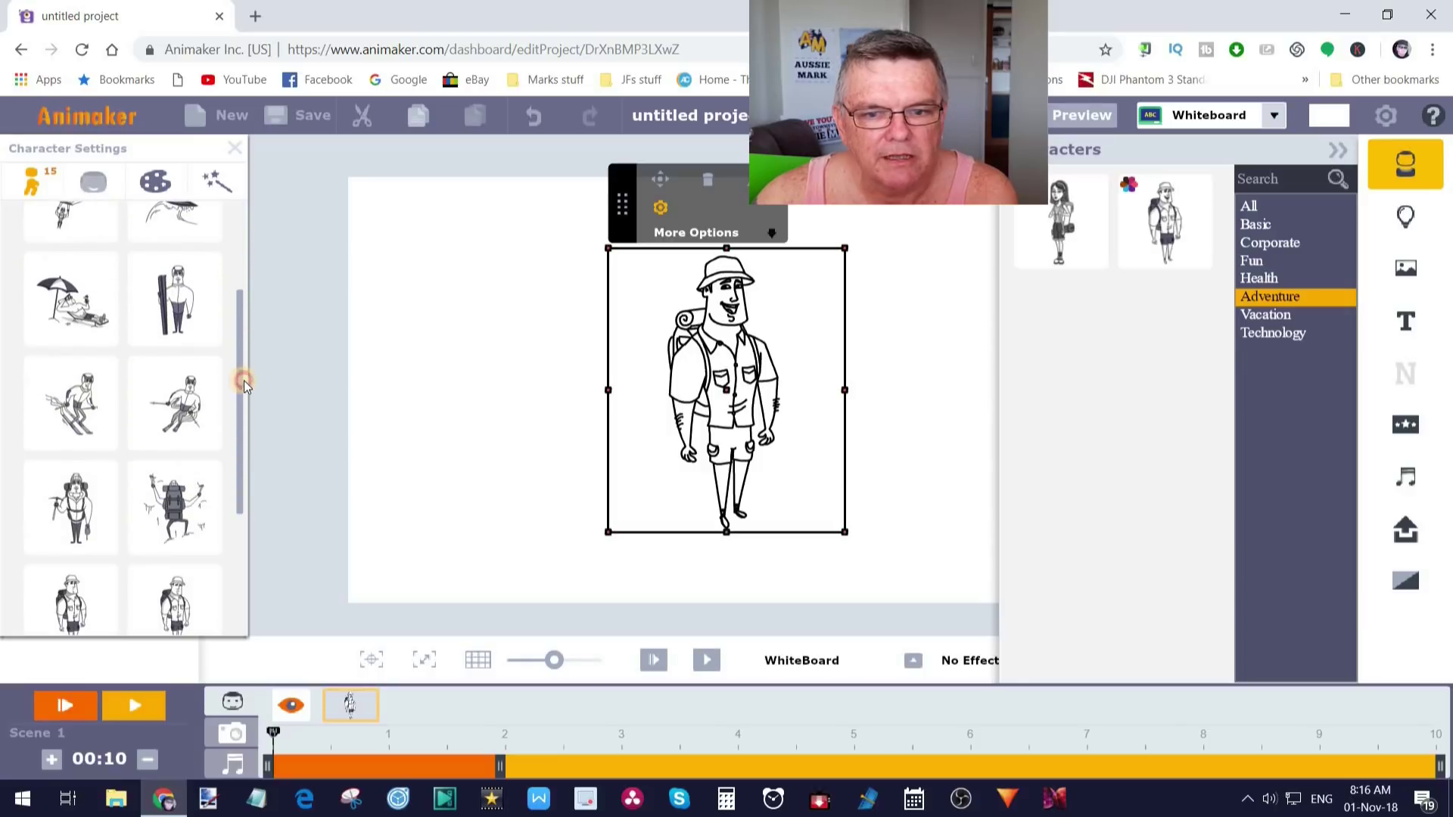
{"action": "left_click", "coordinate": [186, 304]}
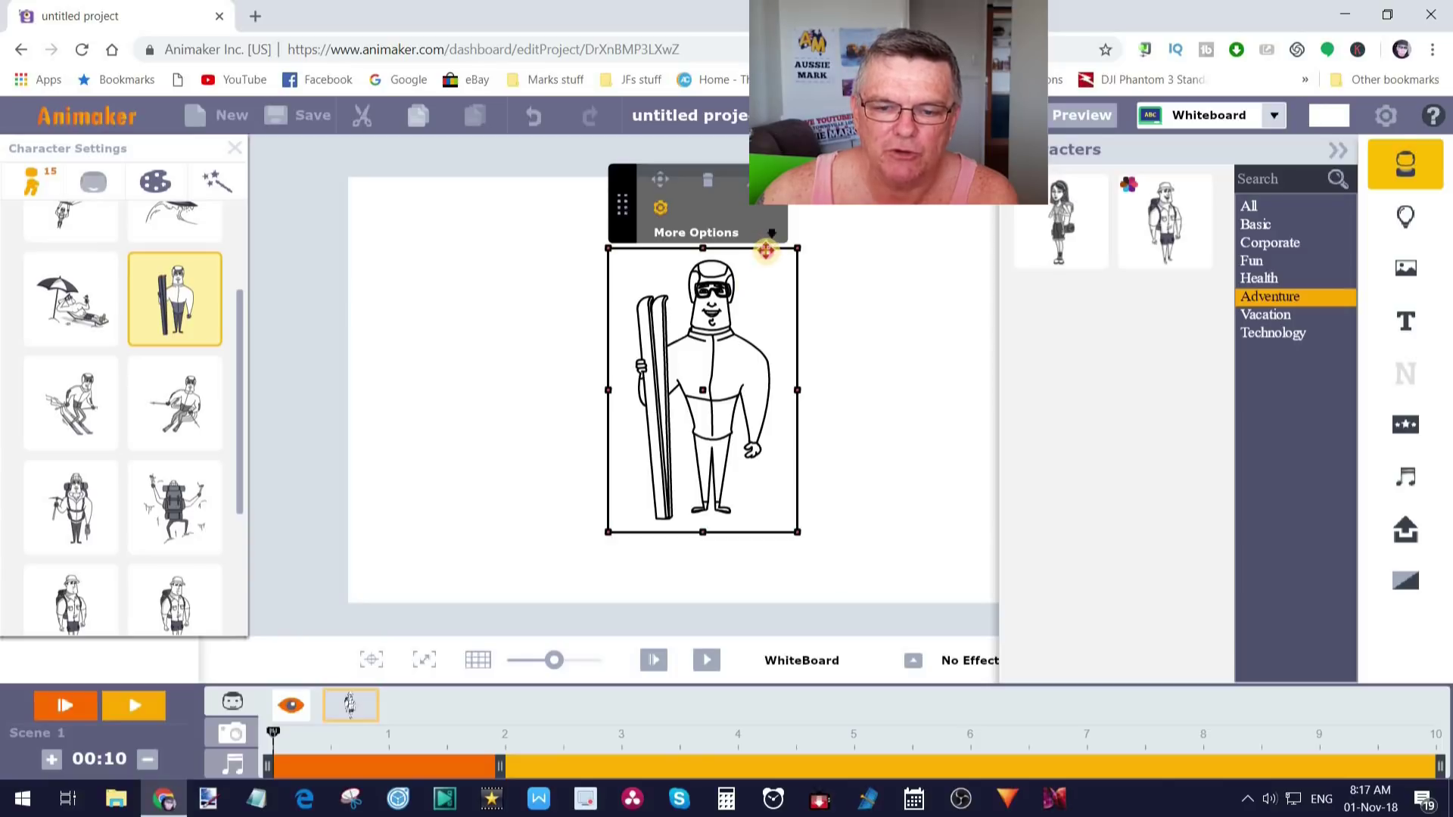
{"action": "left_click_drag", "start_coordinate": [766, 250], "coordinate": [600, 194]}
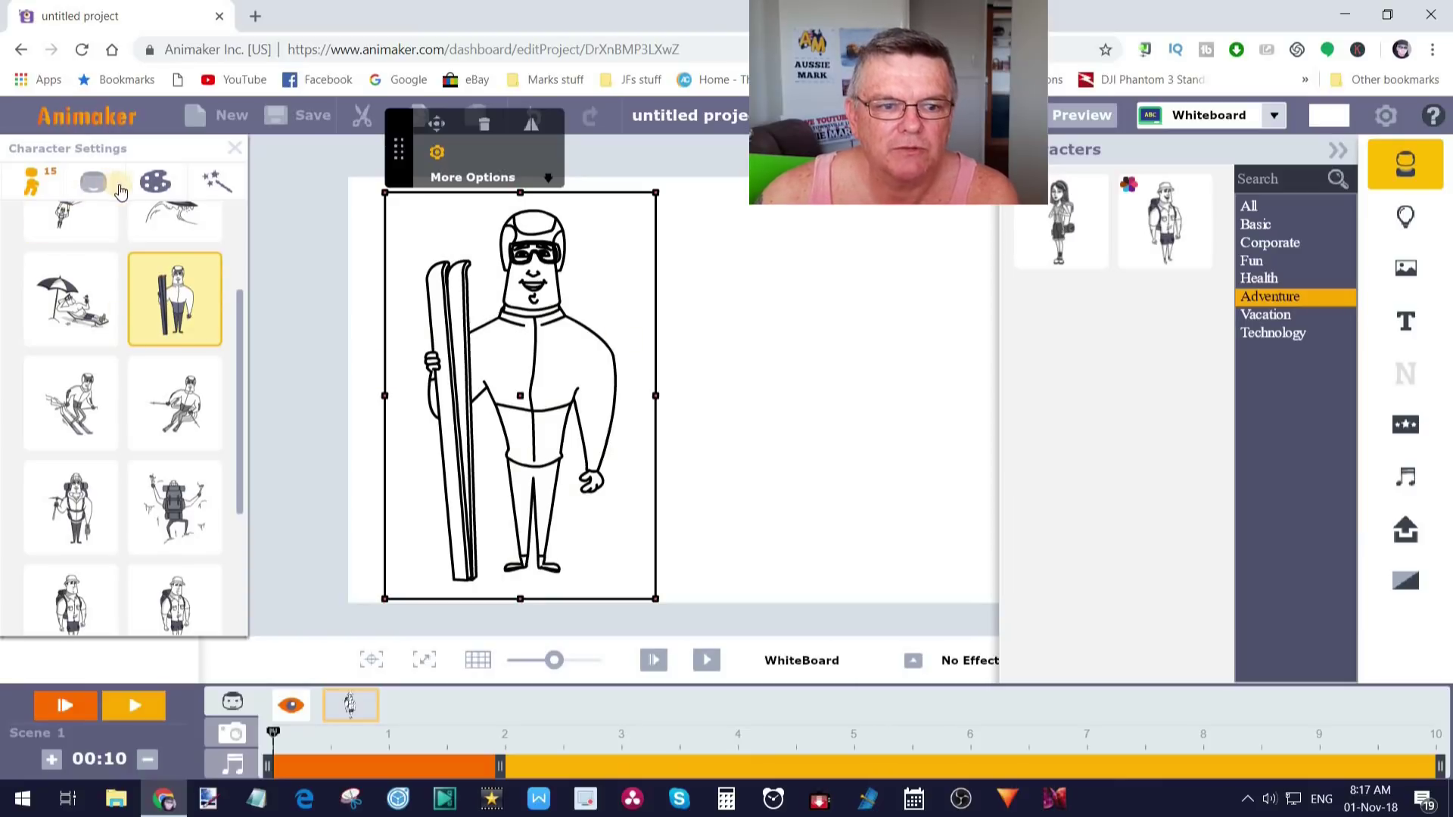
Step: Turn on the skier's colour fill in blue and preview the scene being drawn
{"action": "left_click", "coordinate": [148, 186]}
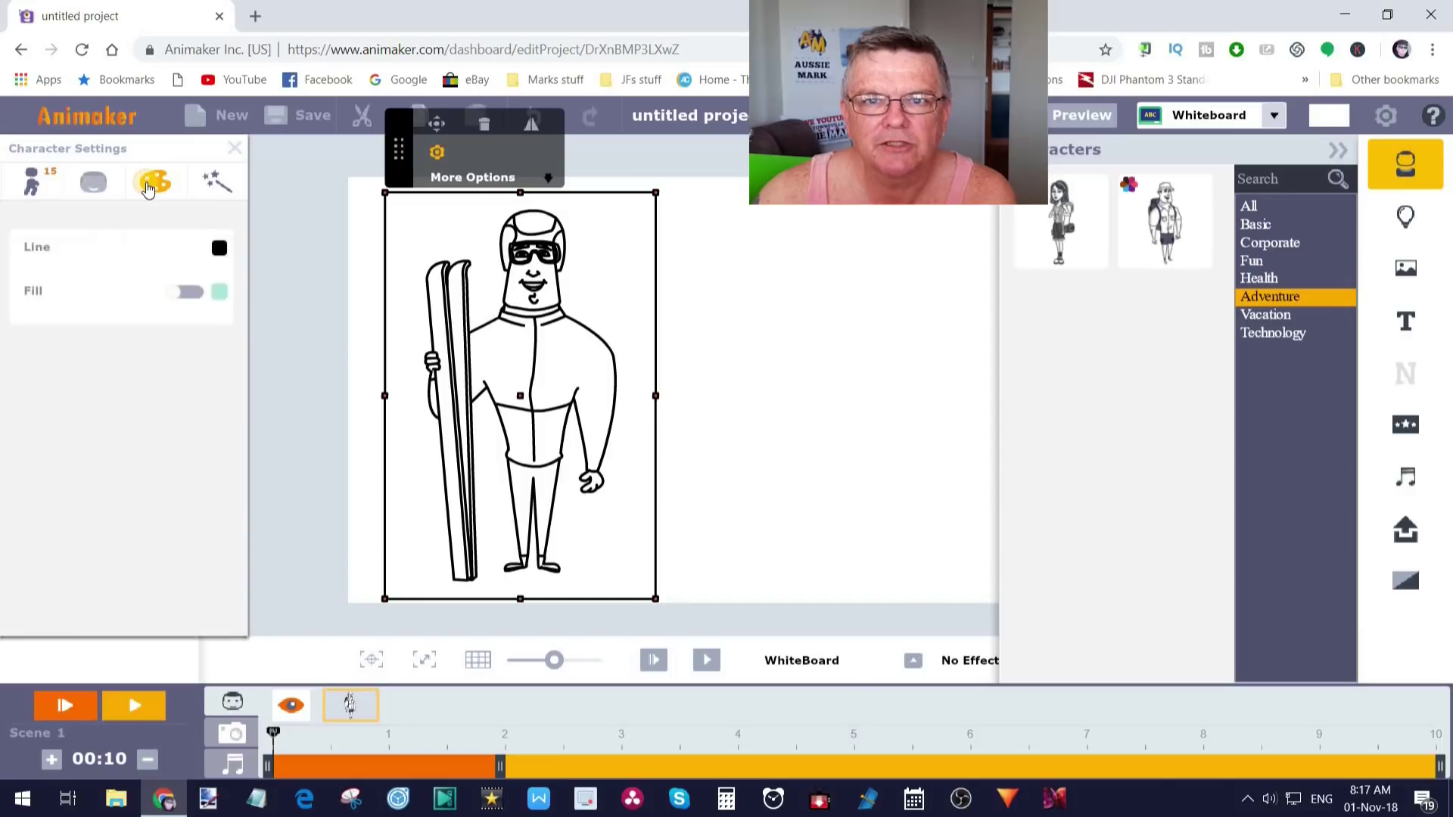
{"action": "left_click", "coordinate": [175, 281]}
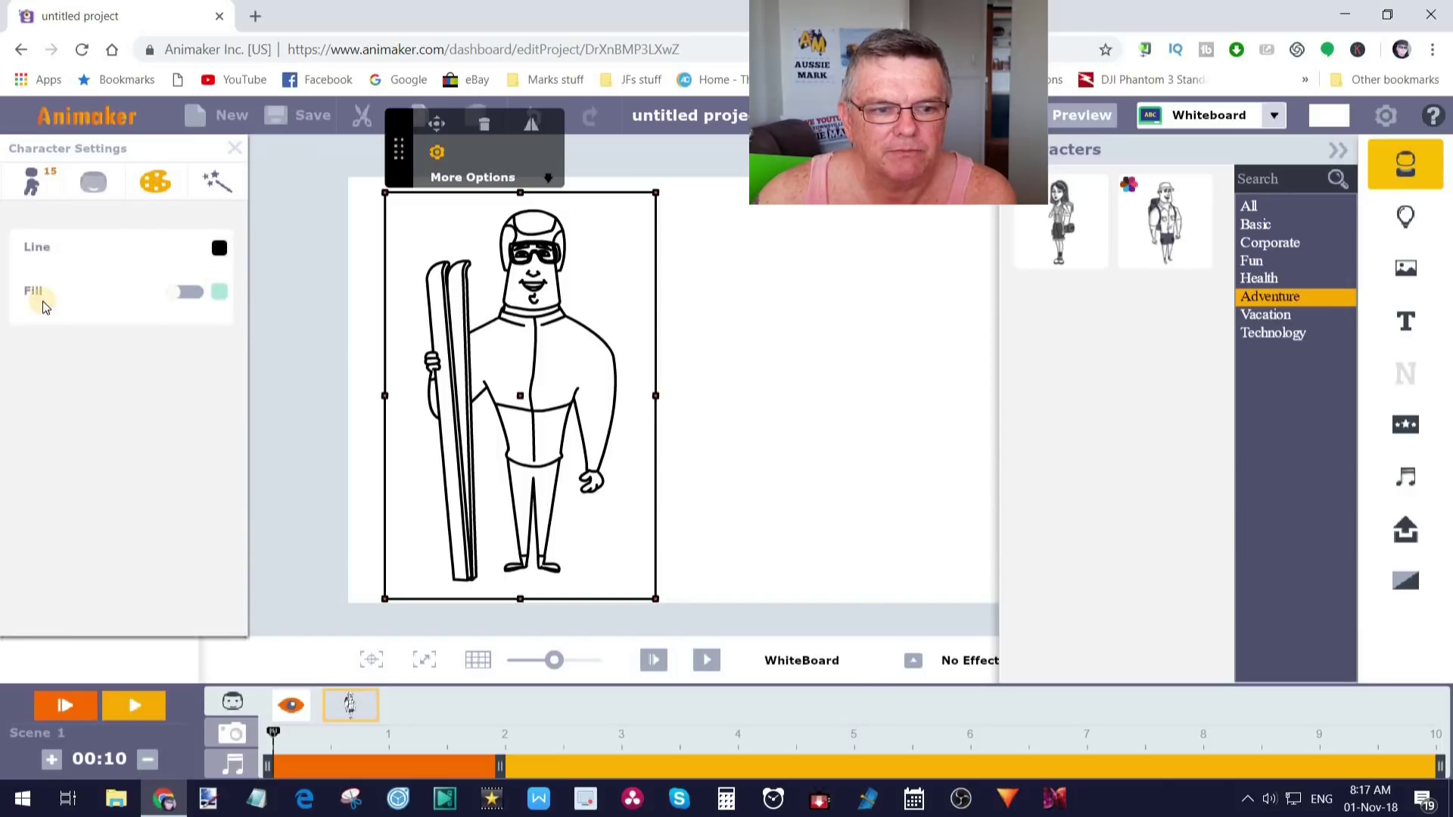
{"action": "left_click", "coordinate": [193, 298]}
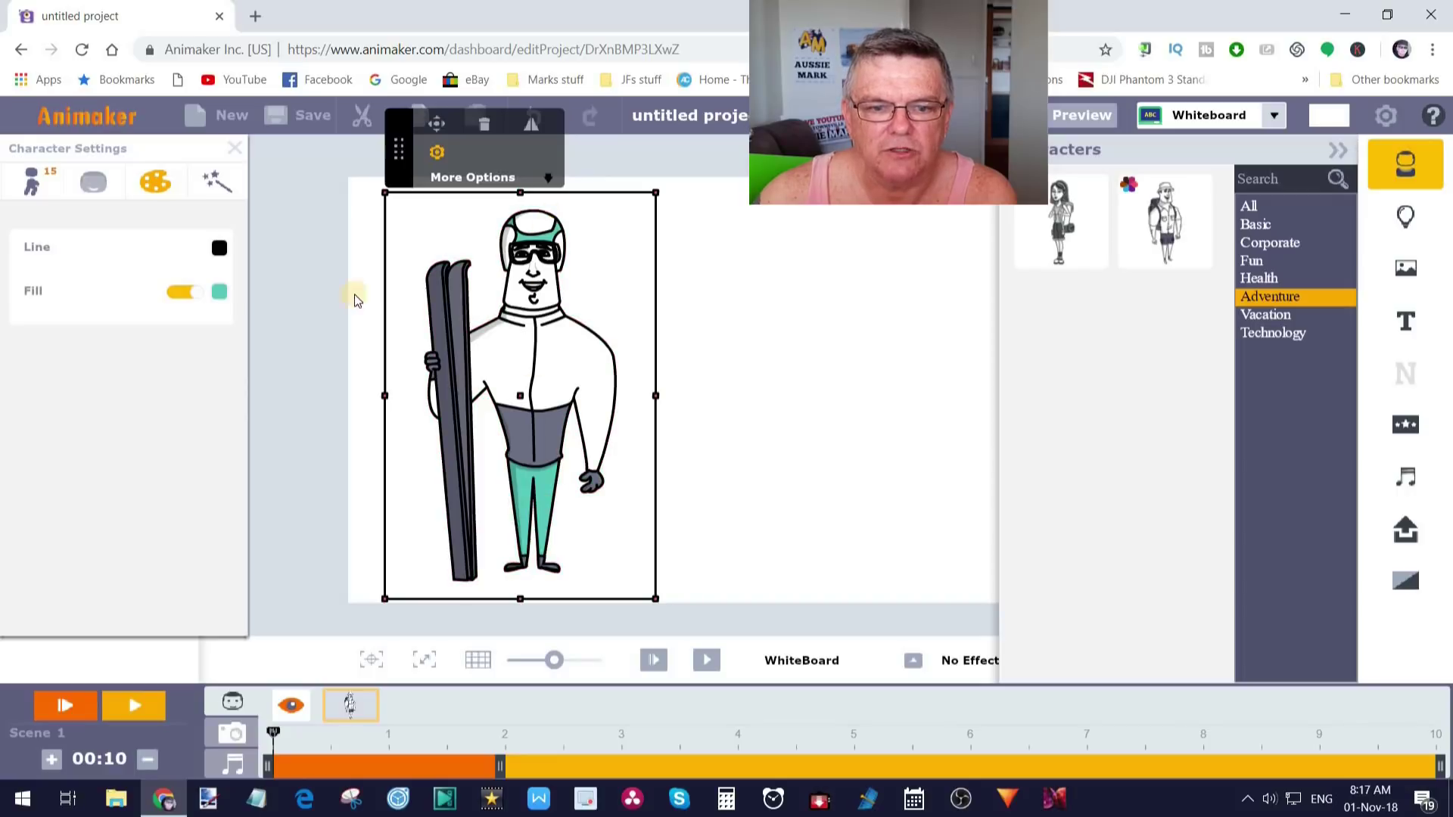
{"action": "left_click", "coordinate": [220, 294]}
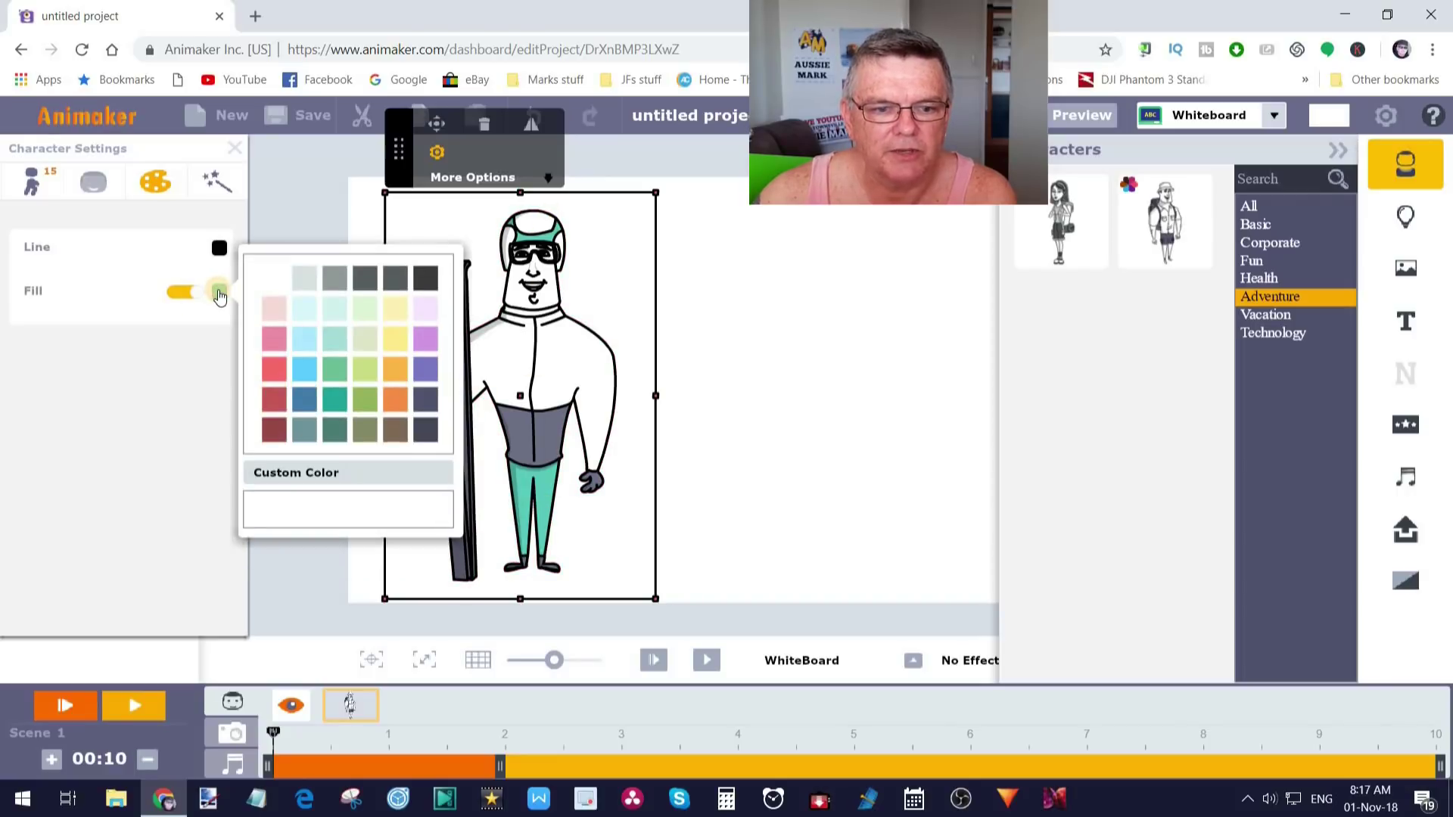
{"action": "left_click", "coordinate": [301, 401]}
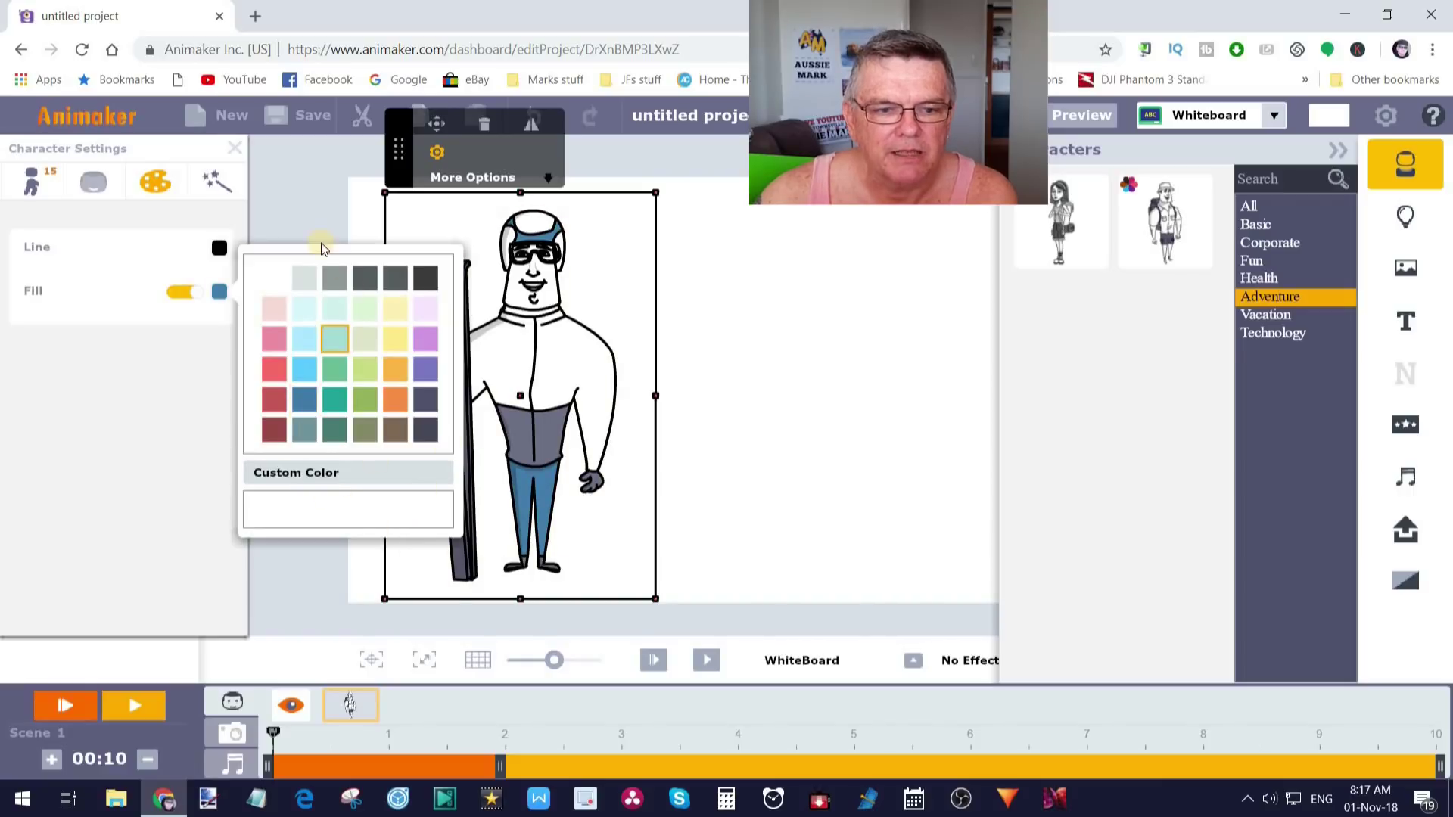
{"action": "left_click", "coordinate": [299, 199]}
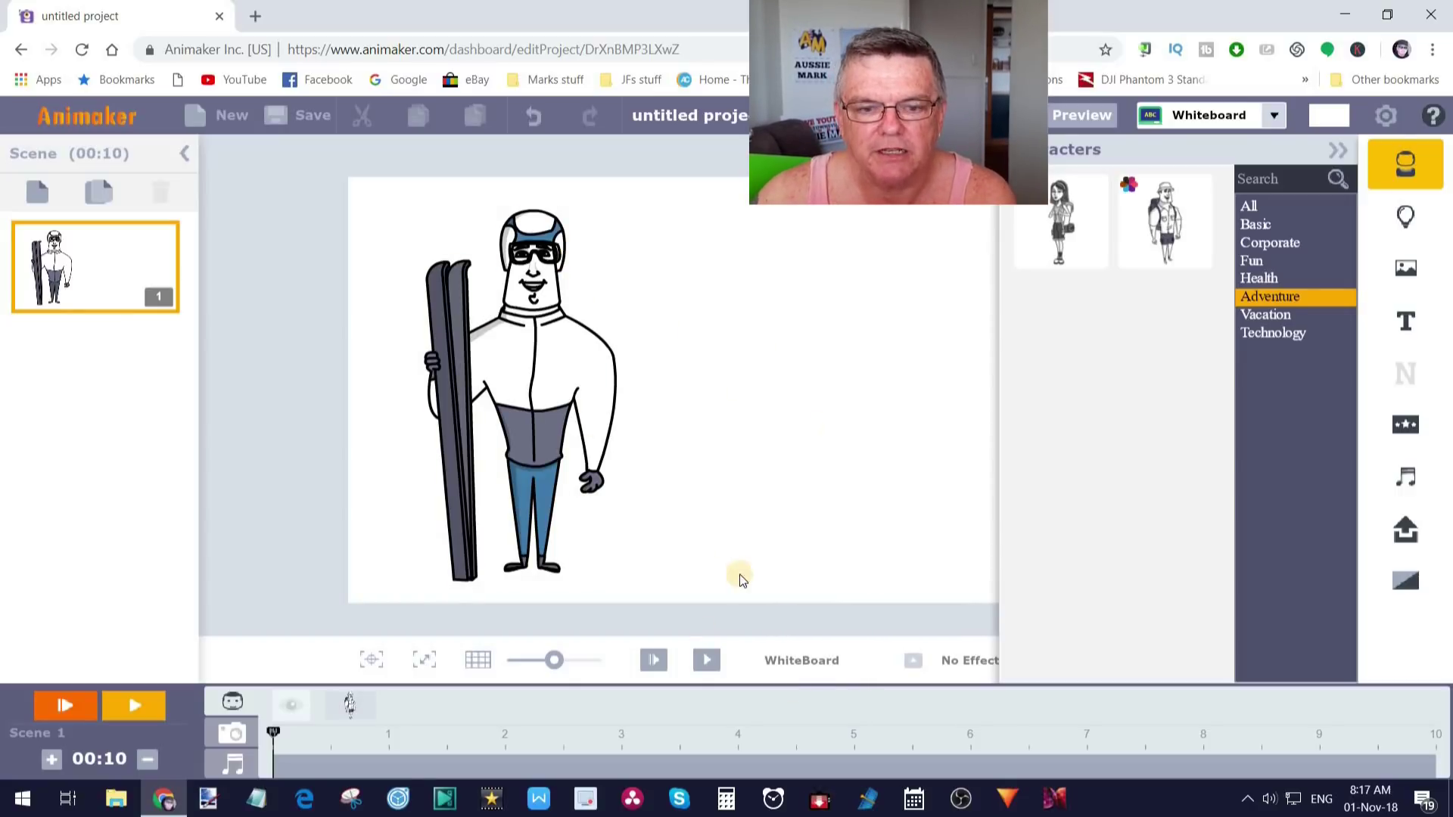
{"action": "left_click", "coordinate": [709, 664]}
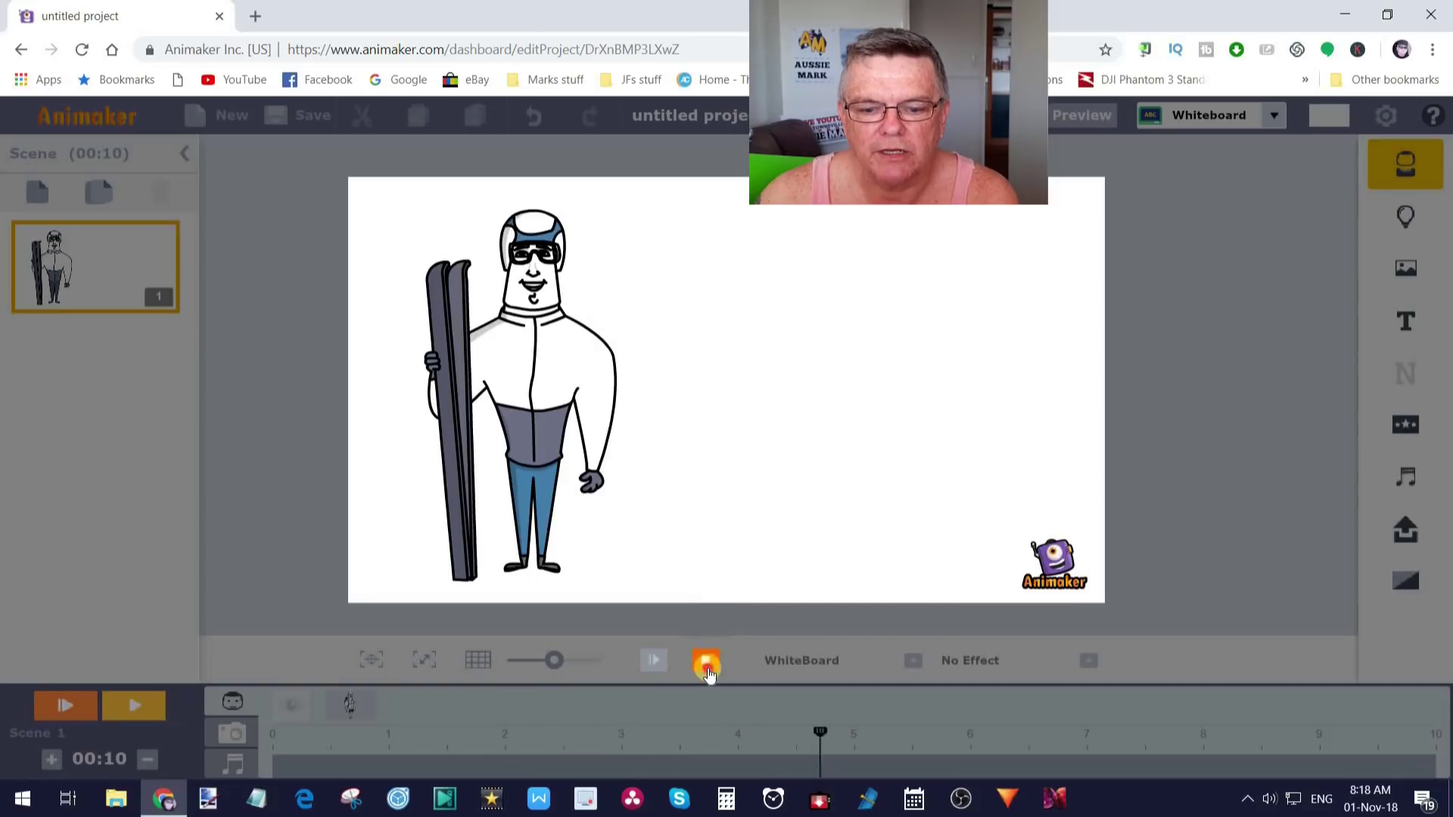
Step: Extend the skier's draw-in effect across most of the 10-second timeline and replay the preview
{"action": "left_click", "coordinate": [708, 670]}
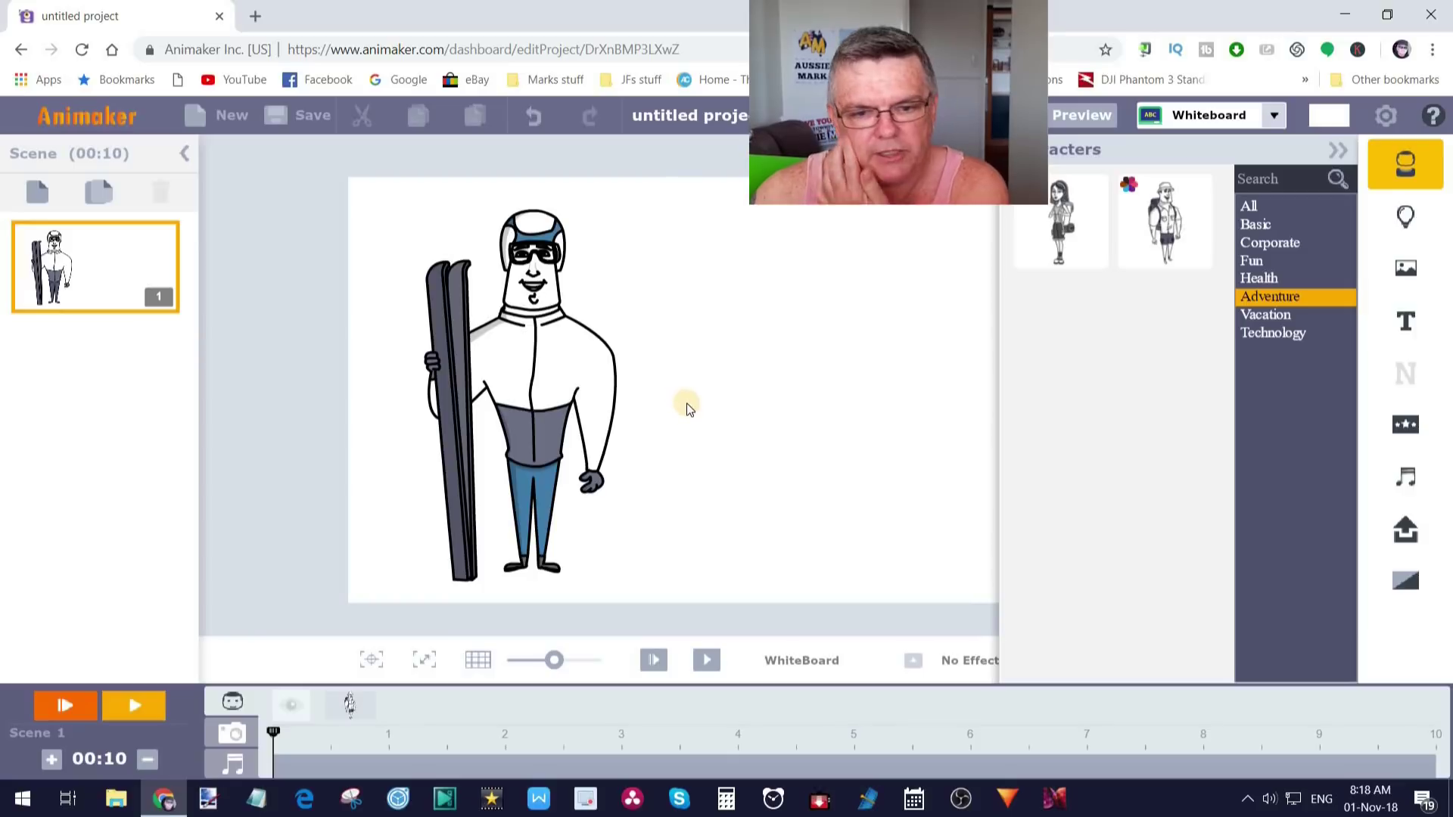
{"action": "left_click", "coordinate": [575, 357]}
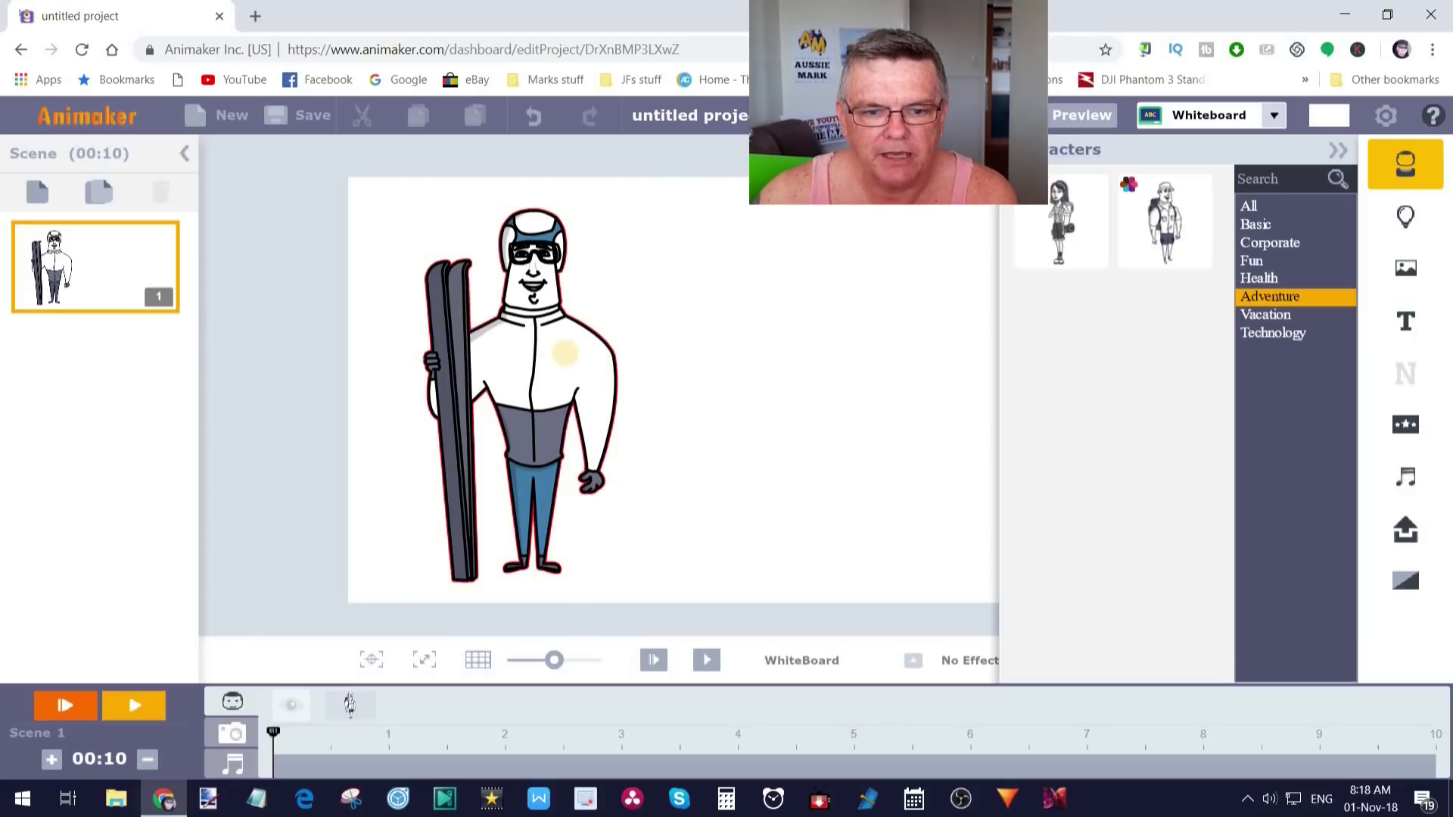
{"action": "left_click", "coordinate": [564, 353]}
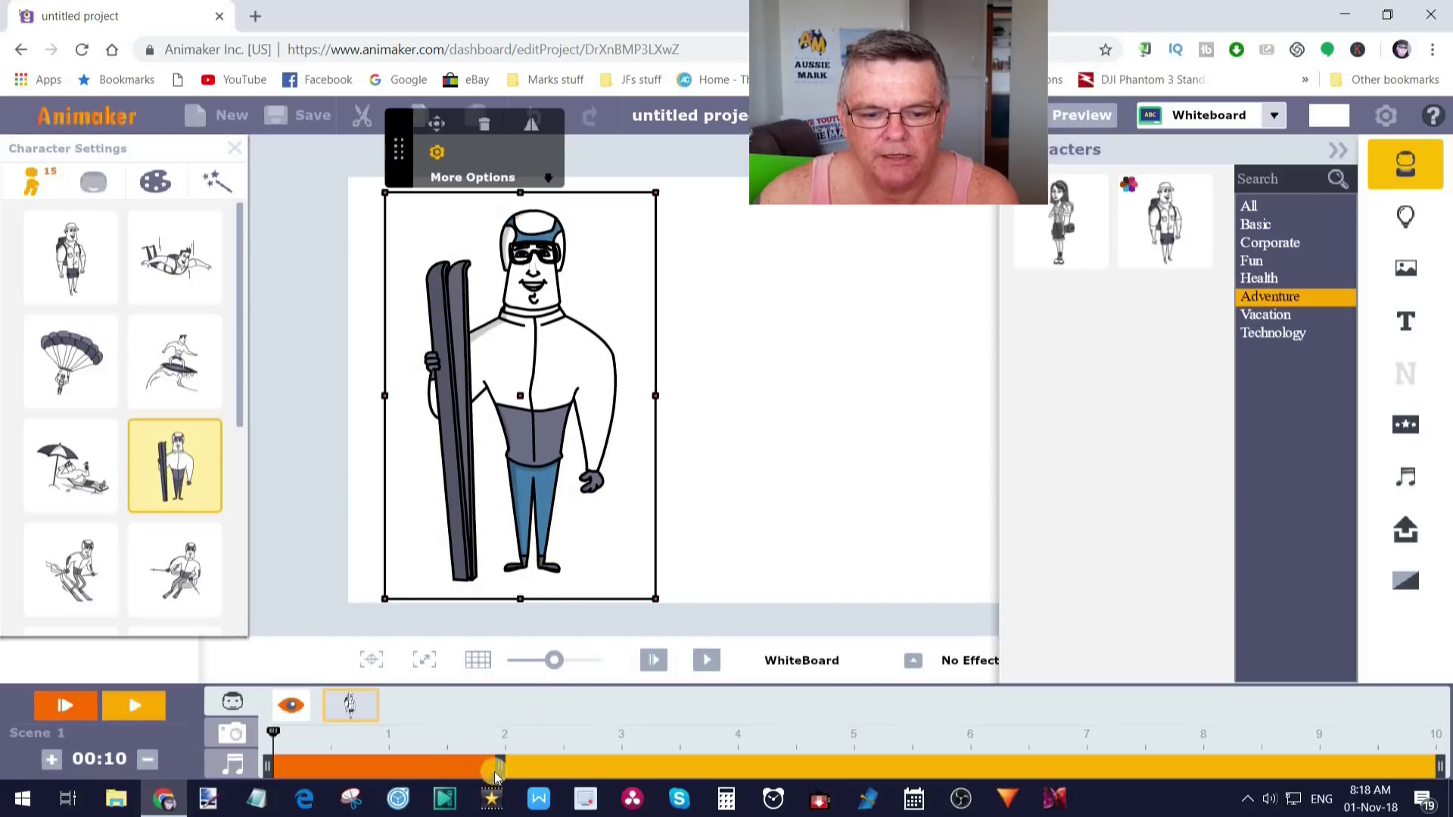
{"action": "left_click_drag", "start_coordinate": [501, 766], "coordinate": [1186, 796]}
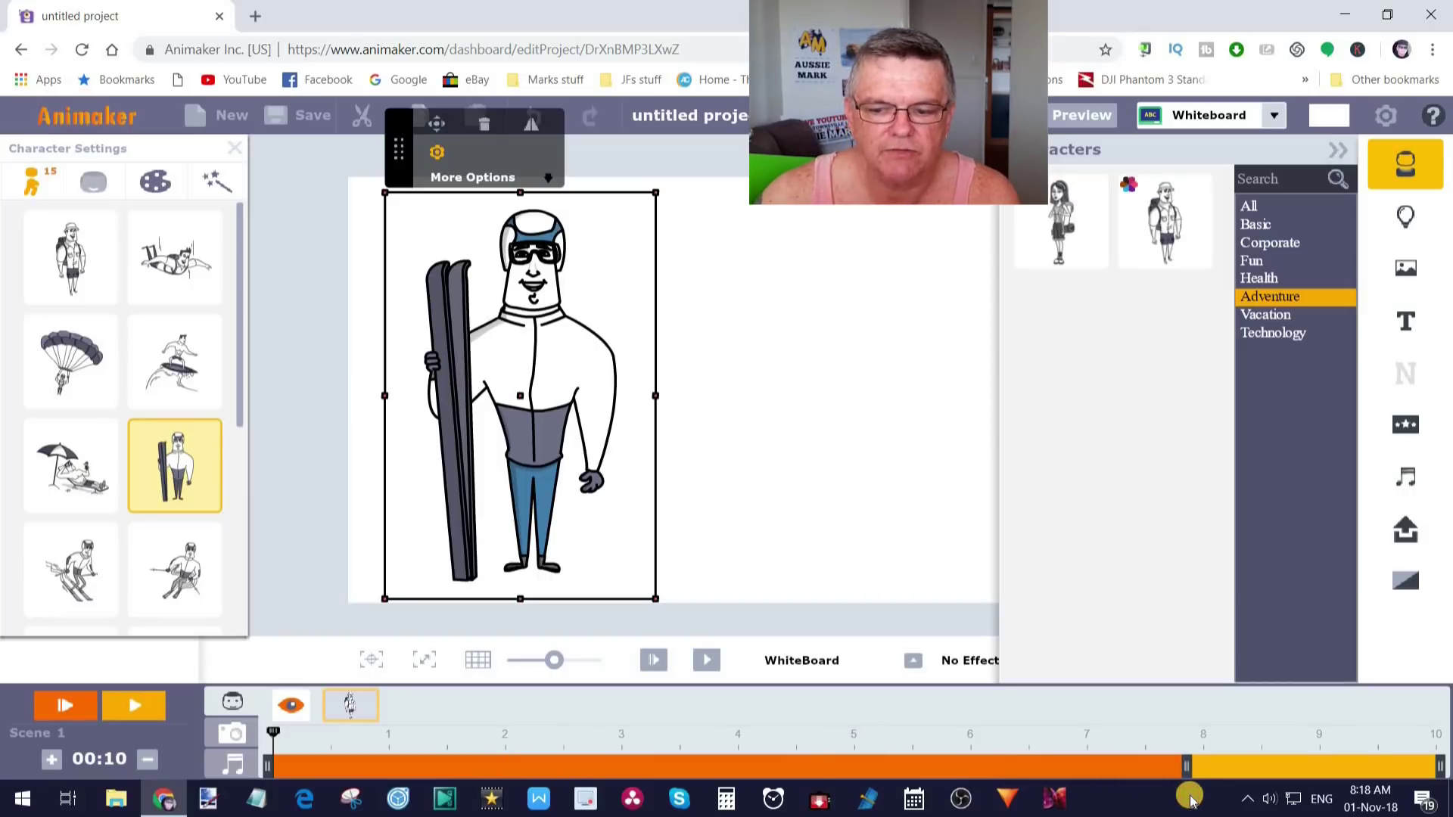
{"action": "left_click", "coordinate": [712, 661]}
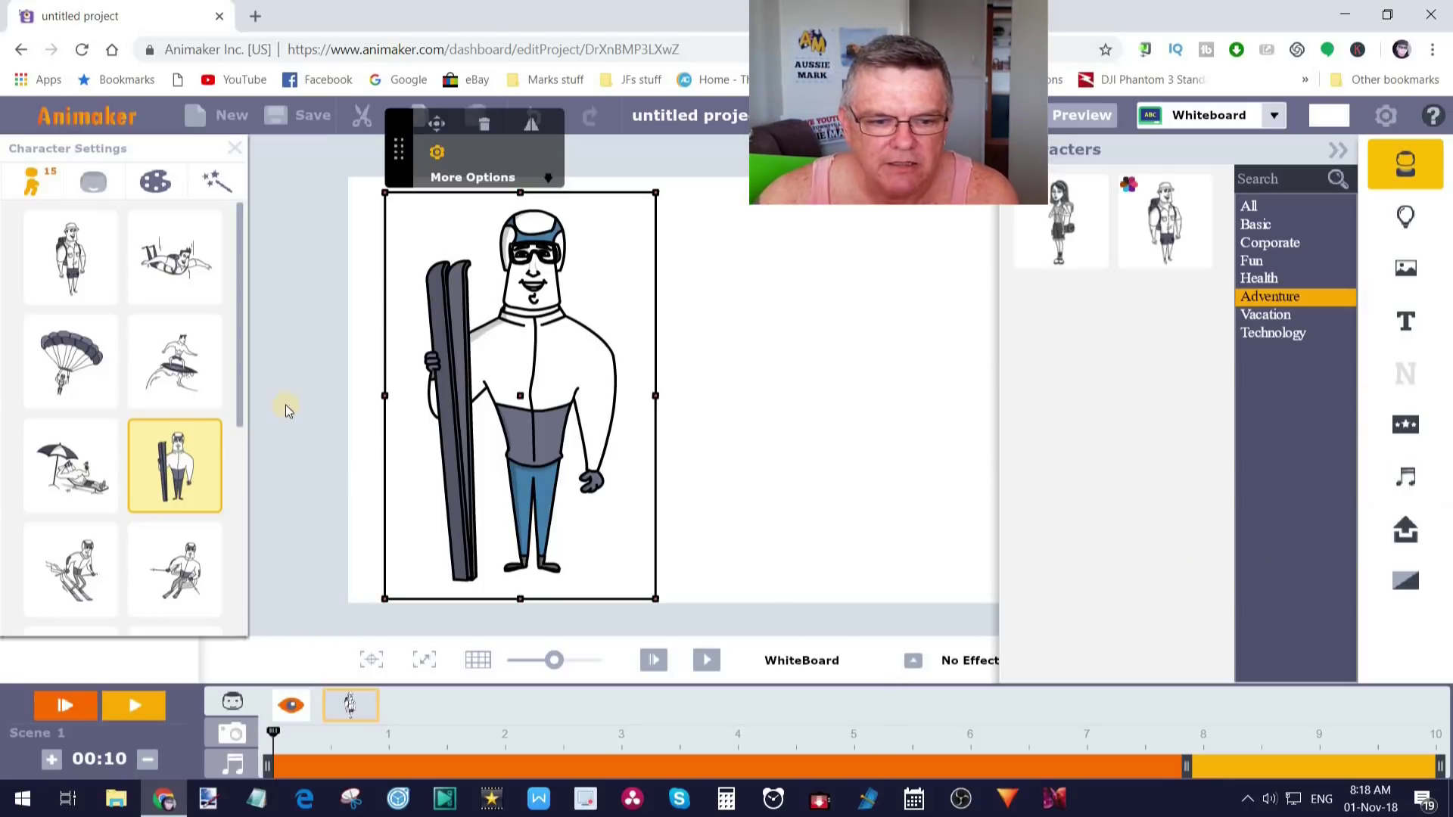
Step: Add a default text box near the top-right and delete the stray speech bubble
{"action": "left_click", "coordinate": [236, 151]}
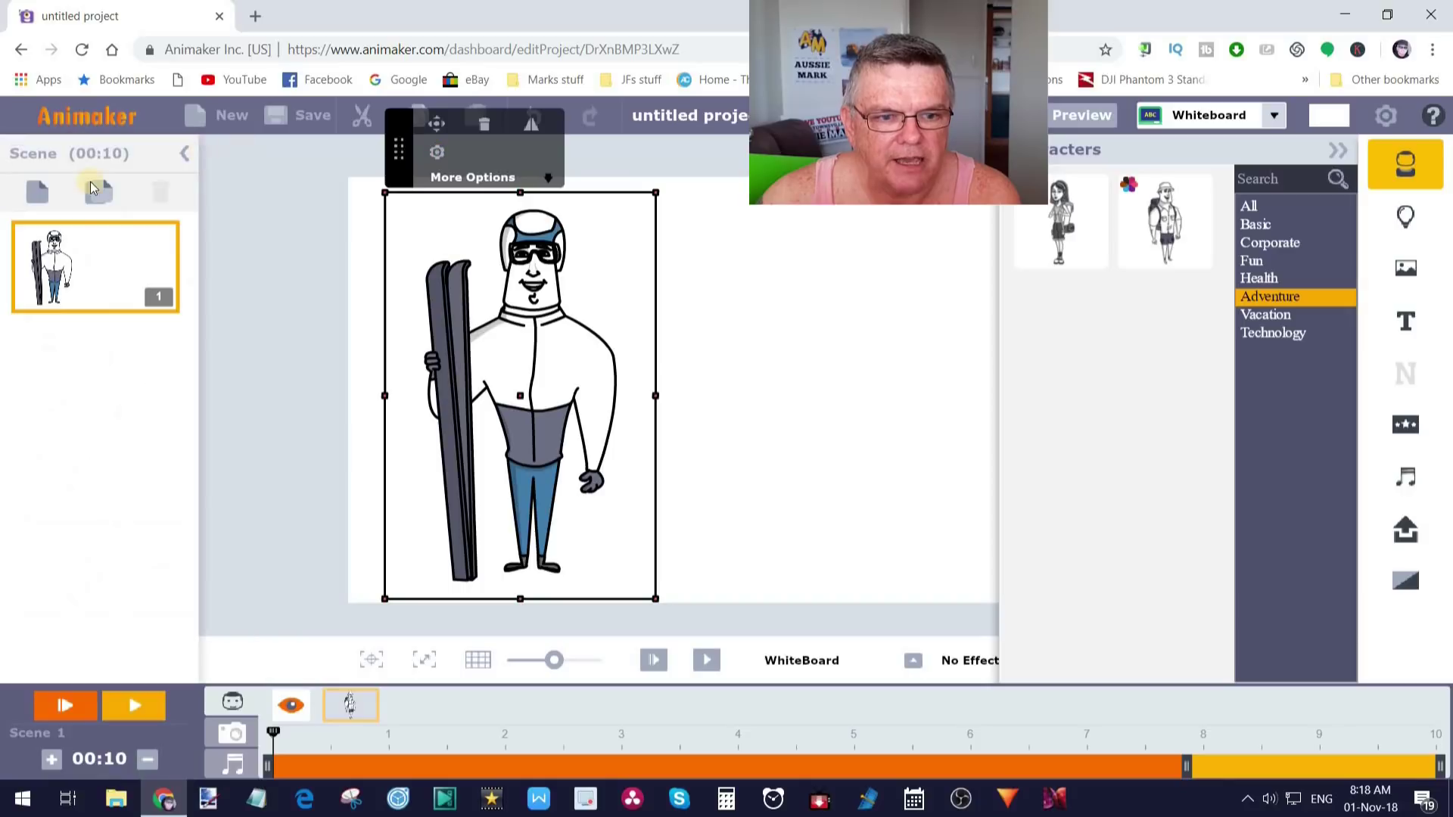
{"action": "left_click", "coordinate": [1408, 325]}
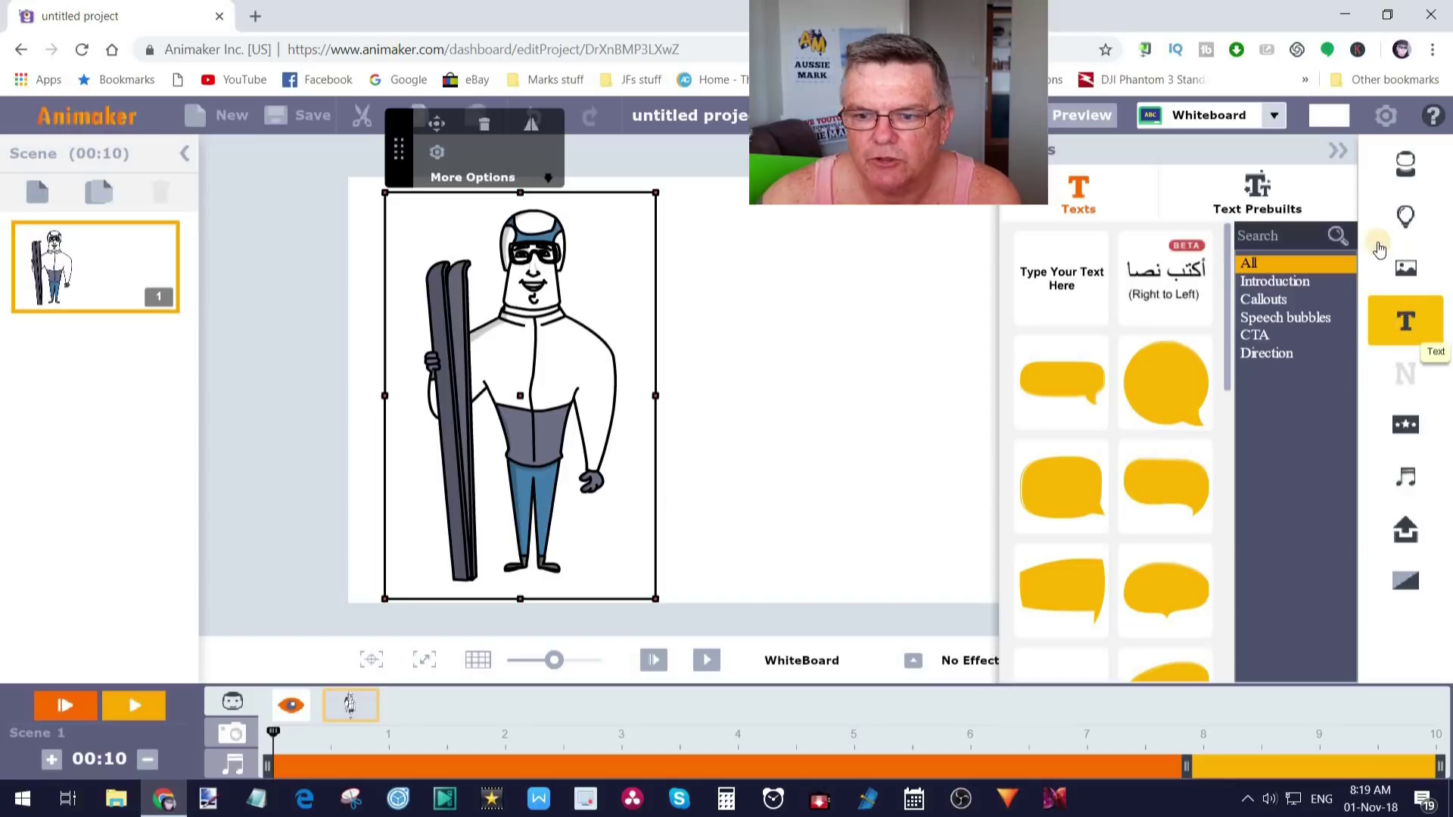
{"action": "left_click", "coordinate": [1072, 279]}
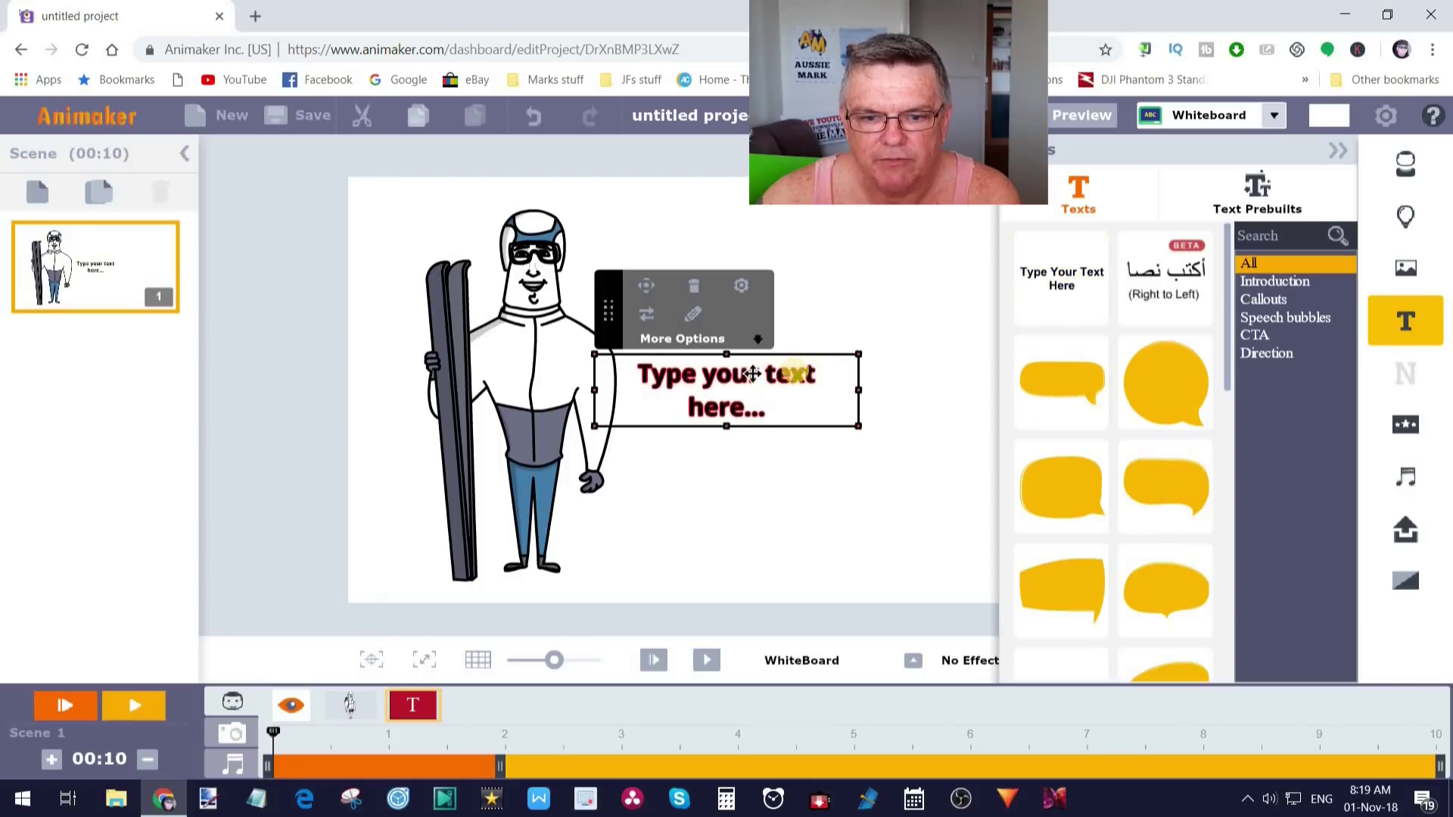
{"action": "left_click_drag", "start_coordinate": [810, 357], "coordinate": [947, 243]}
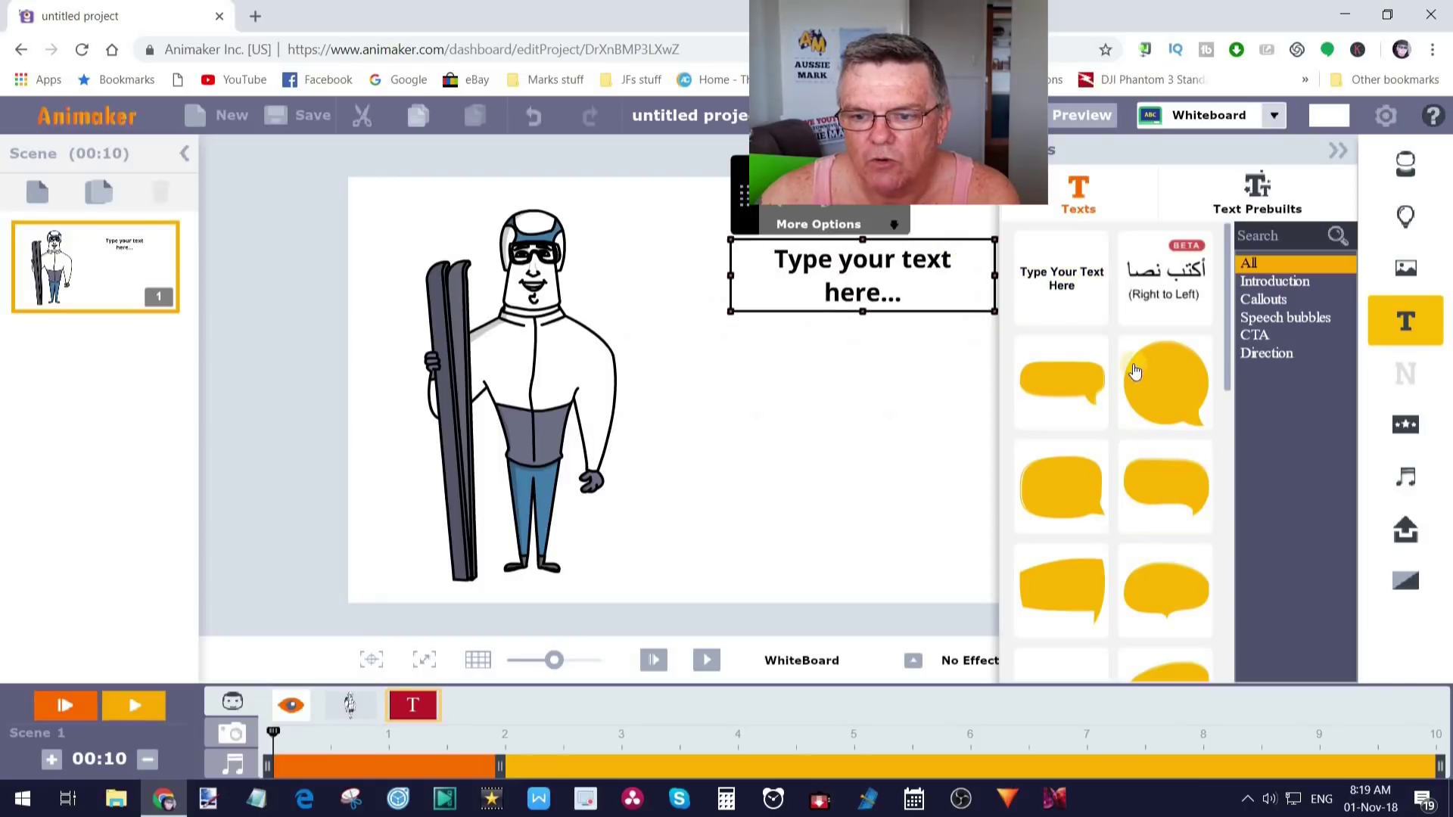
{"action": "left_click", "coordinate": [1066, 384]}
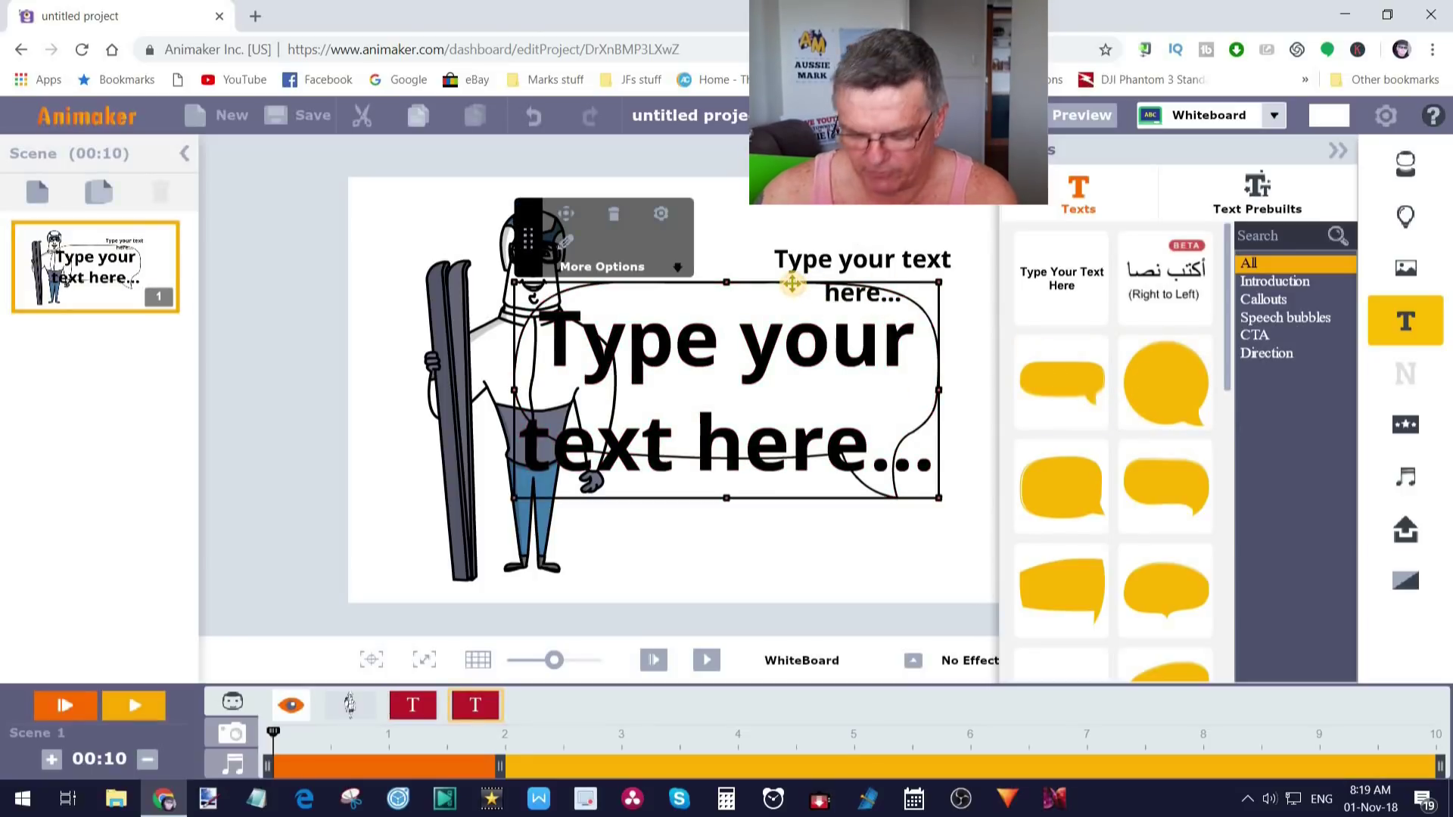
{"action": "key", "text": "Delete"}
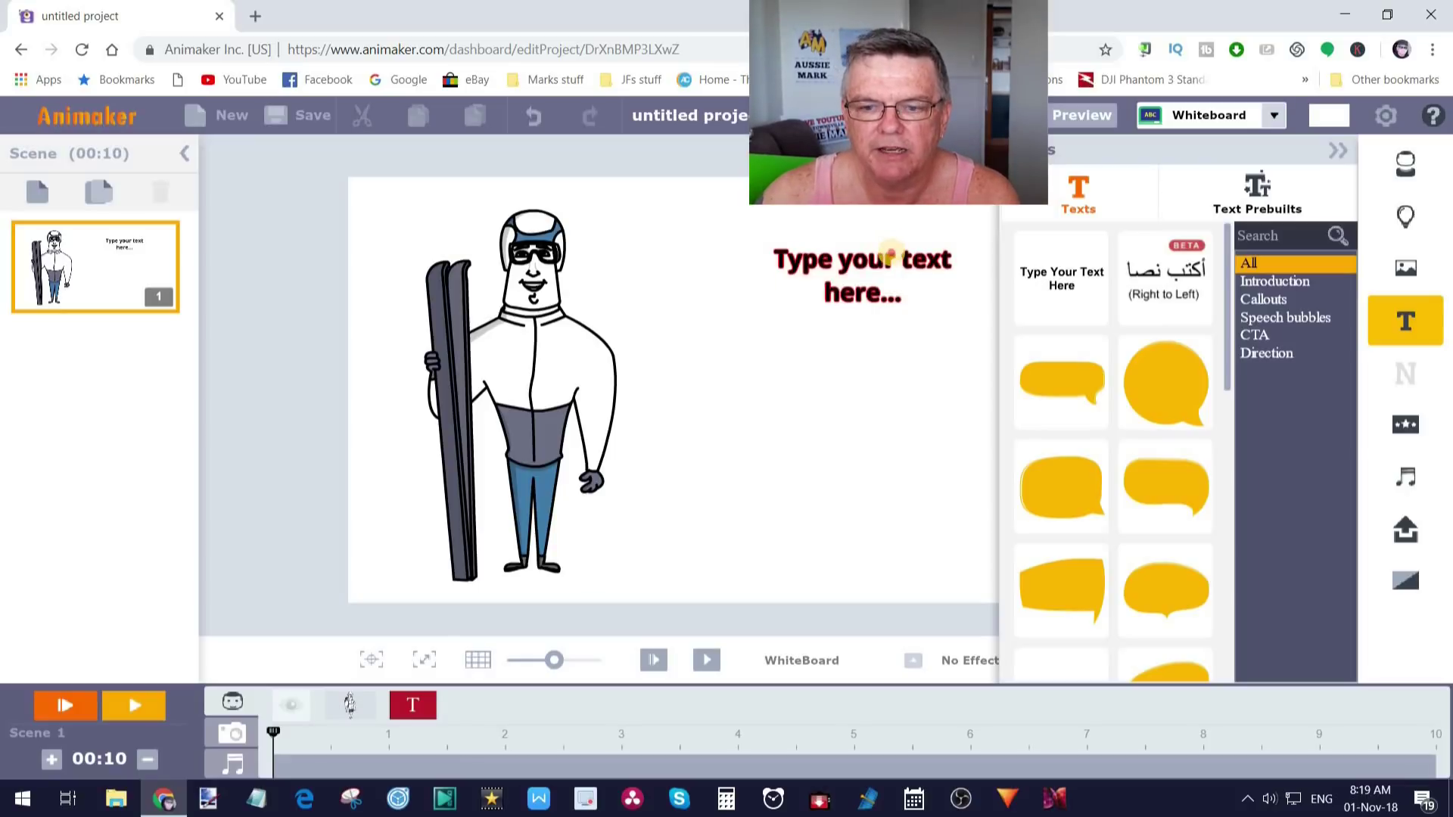
{"action": "left_click", "coordinate": [860, 261]}
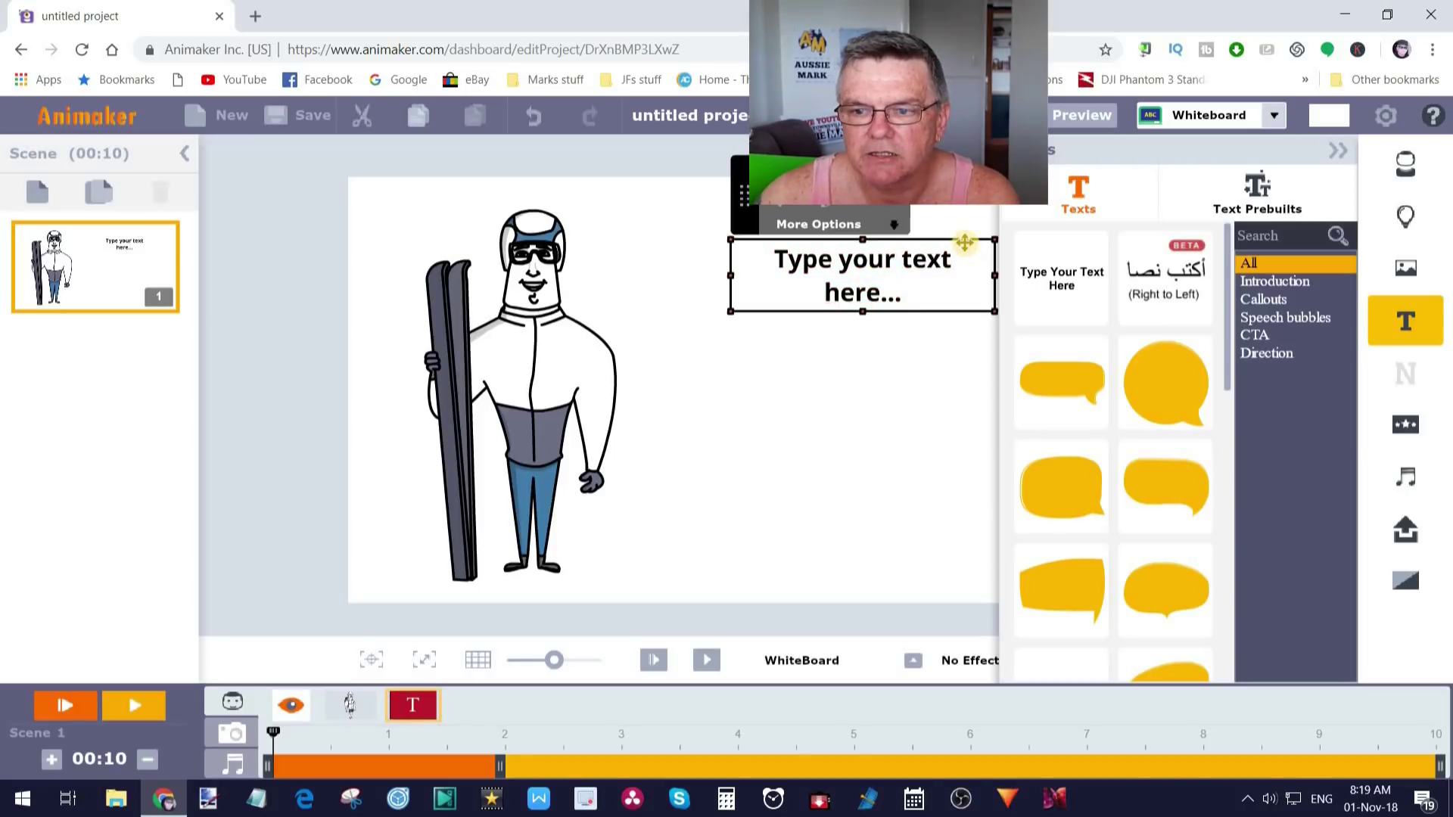
{"action": "left_click", "coordinate": [1341, 154]}
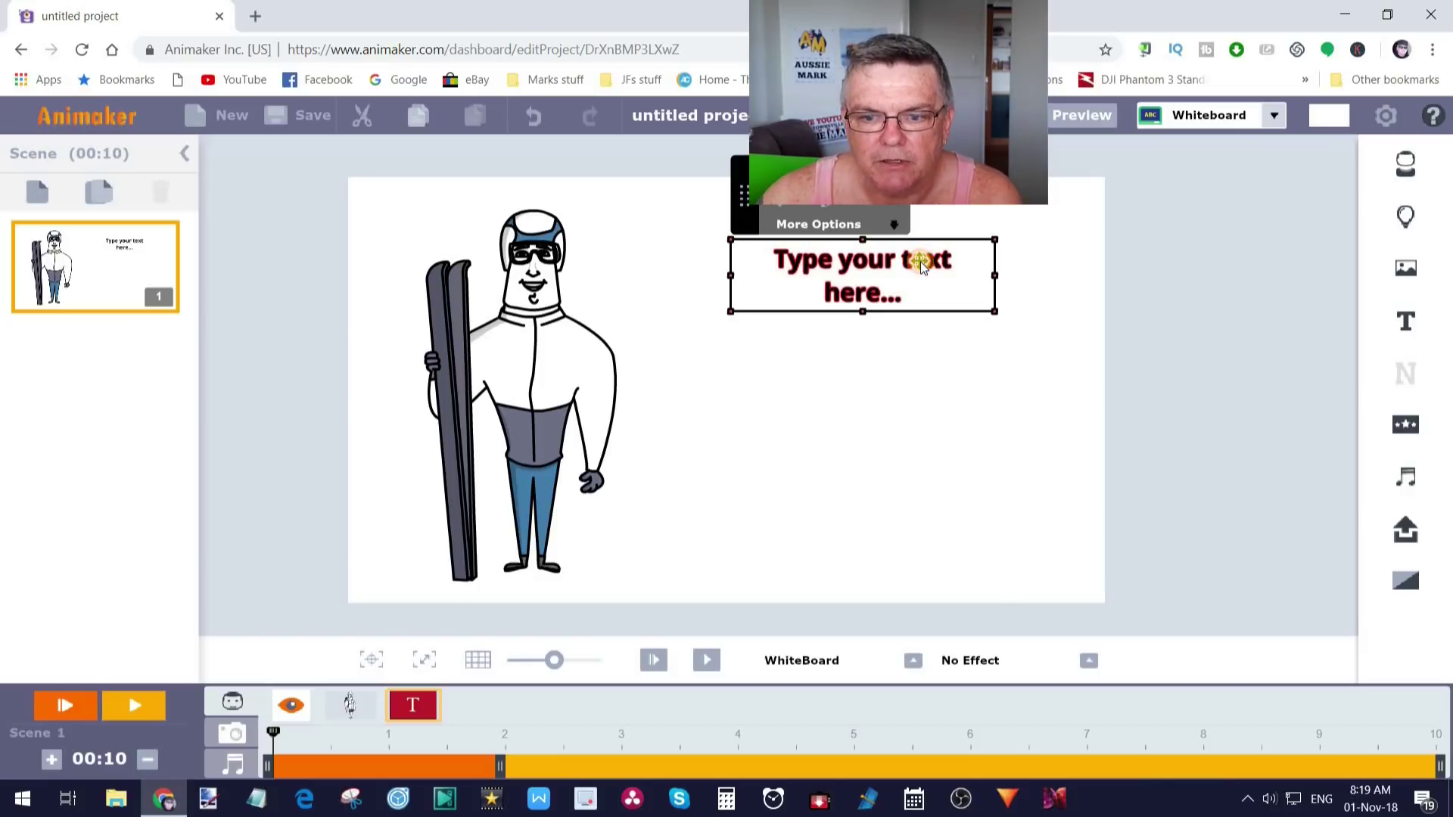
Step: Type the caption 'On my holidays I went skiing', then enlarge and lower its box
{"action": "double_click", "coordinate": [920, 262]}
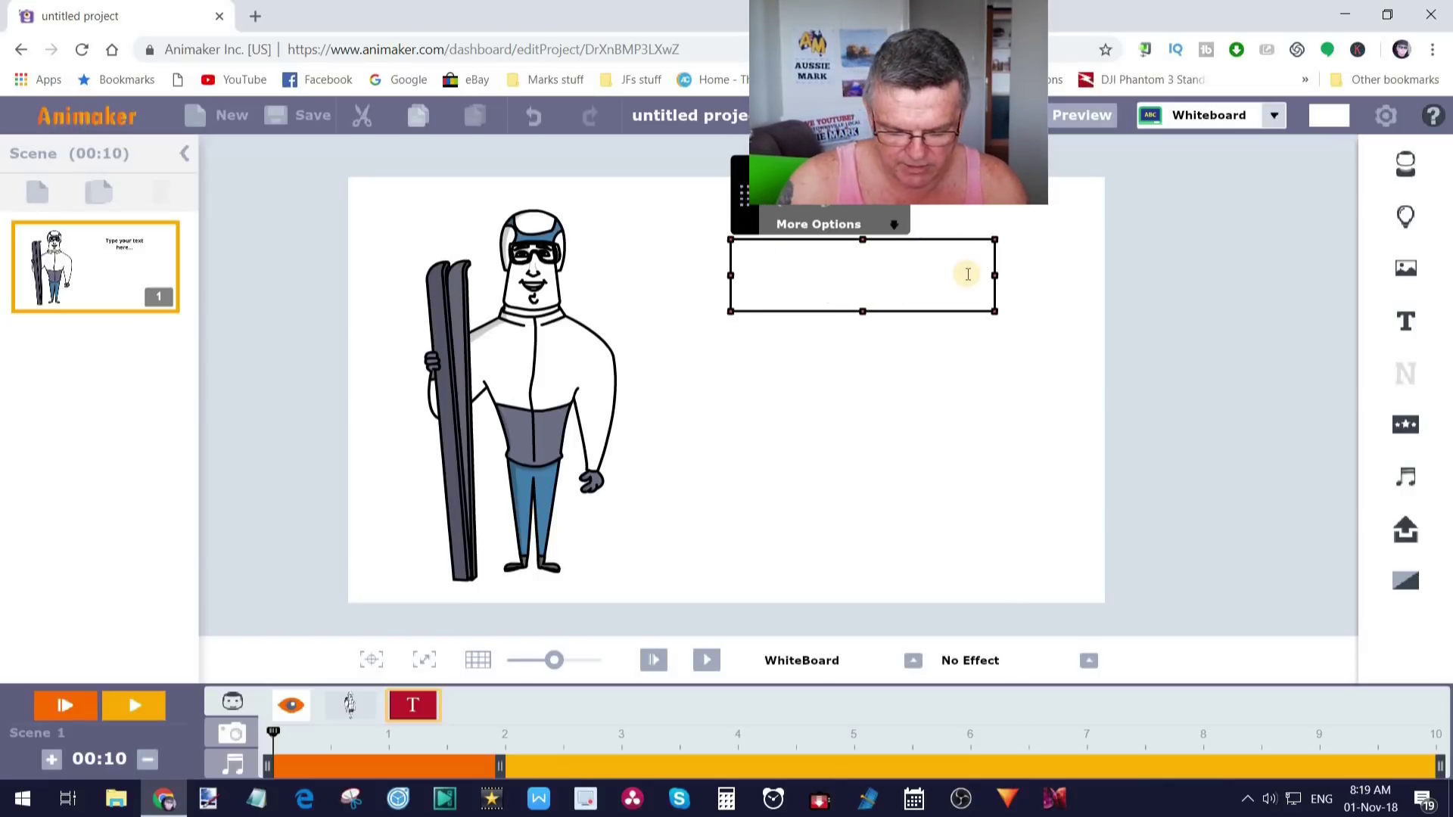
{"action": "type", "text": "On m"}
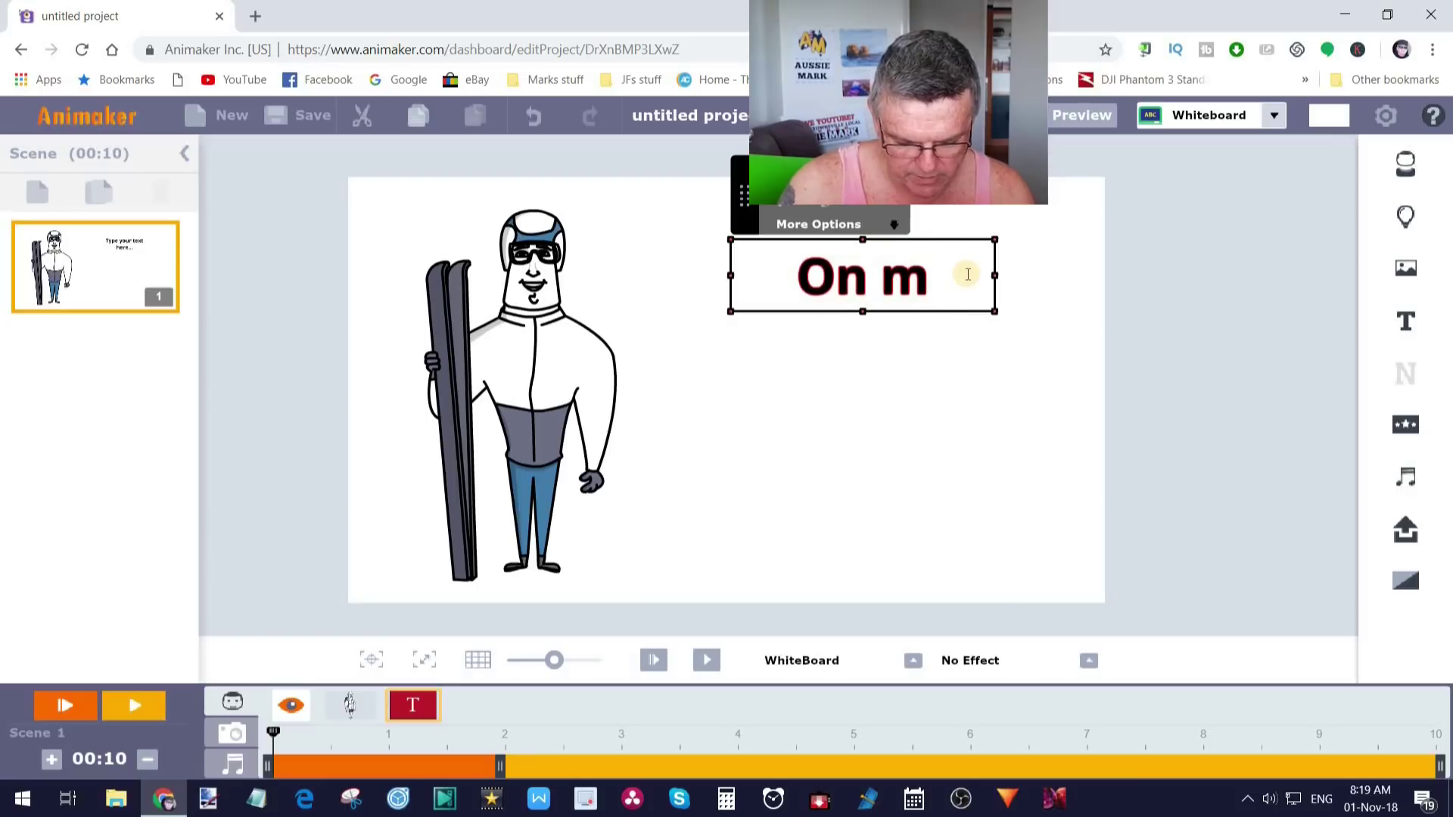
{"action": "type", "text": "y holi"}
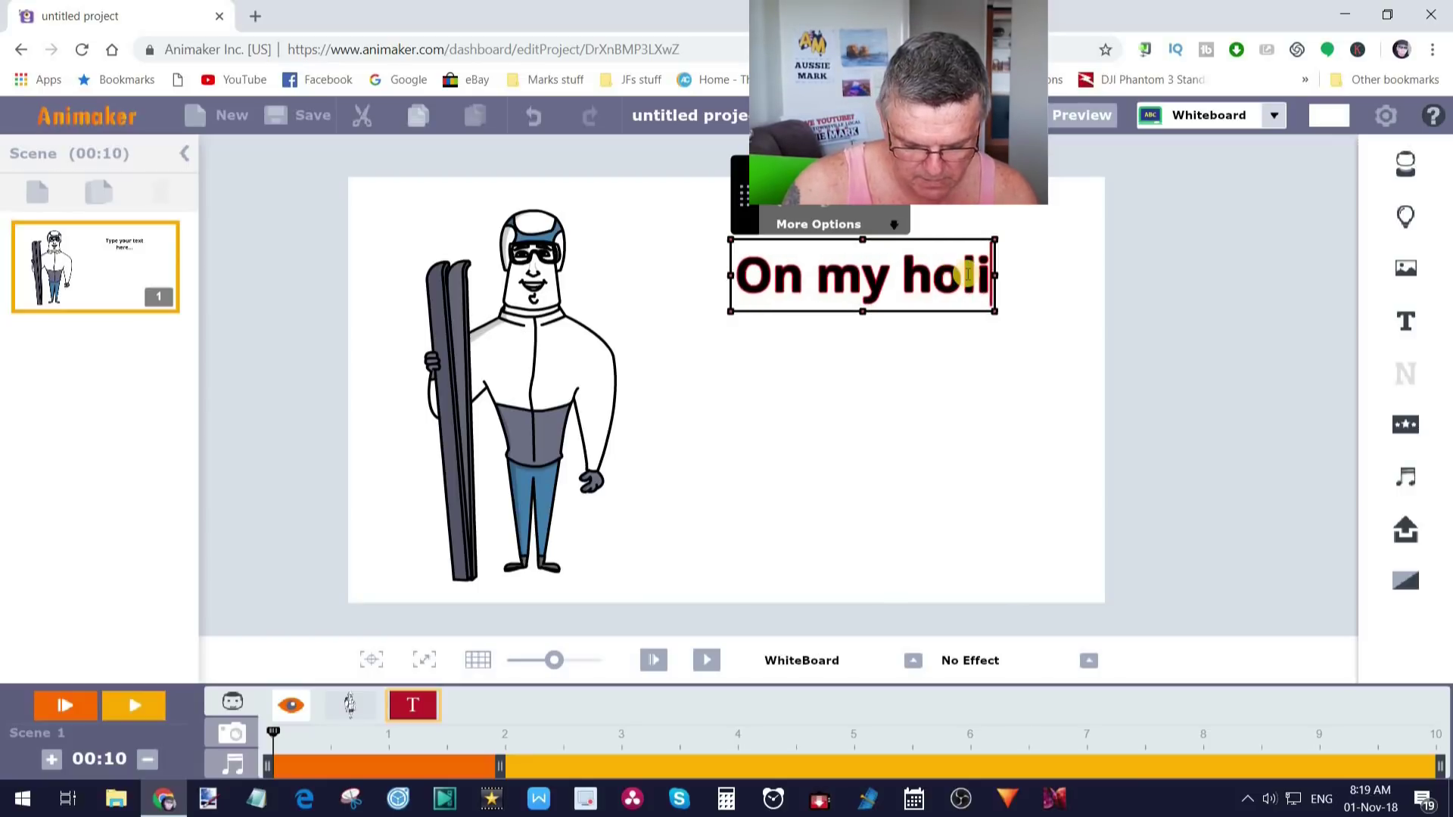
{"action": "type", "text": "days I we"}
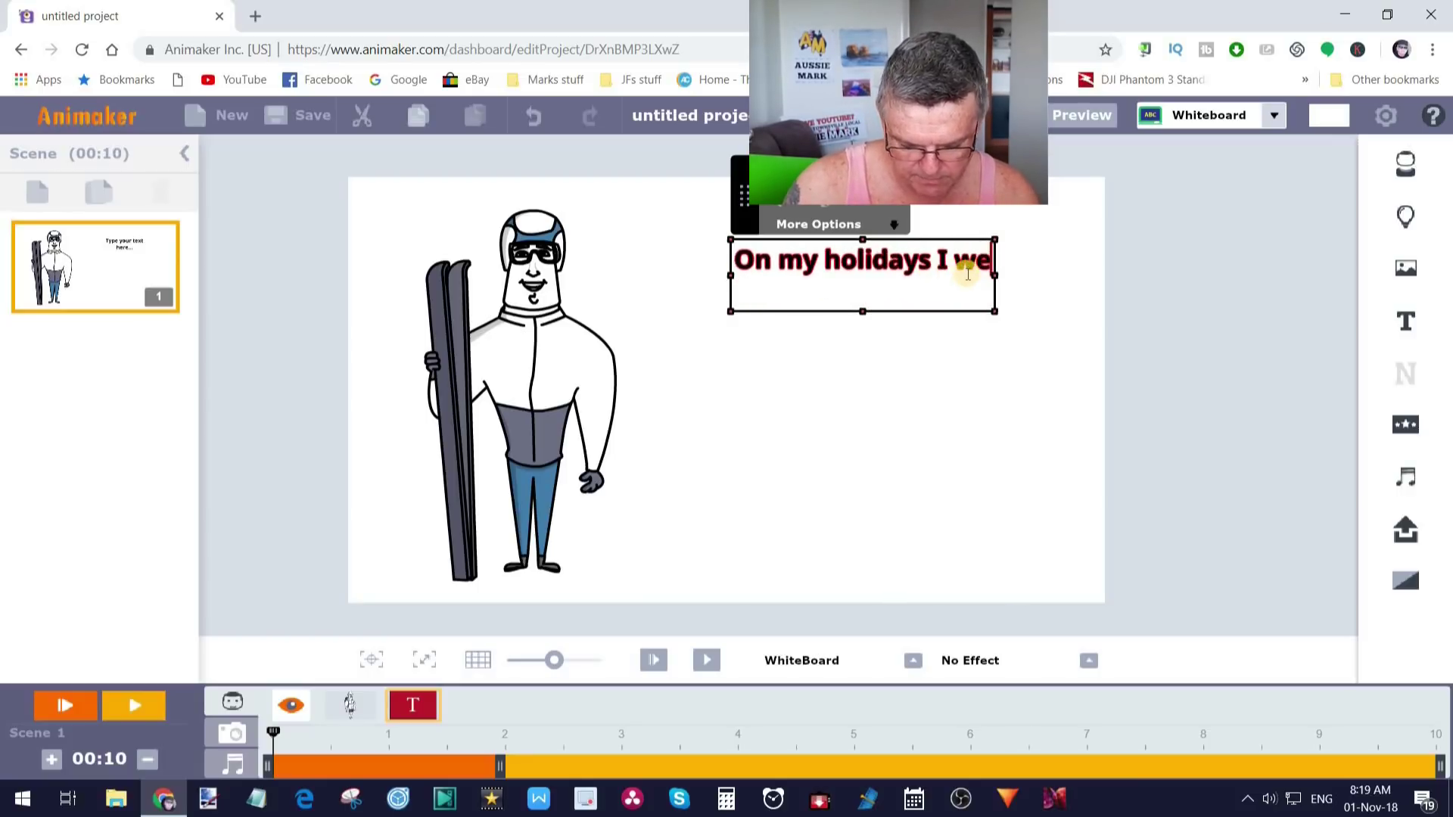
{"action": "type", "text": "nt skii"}
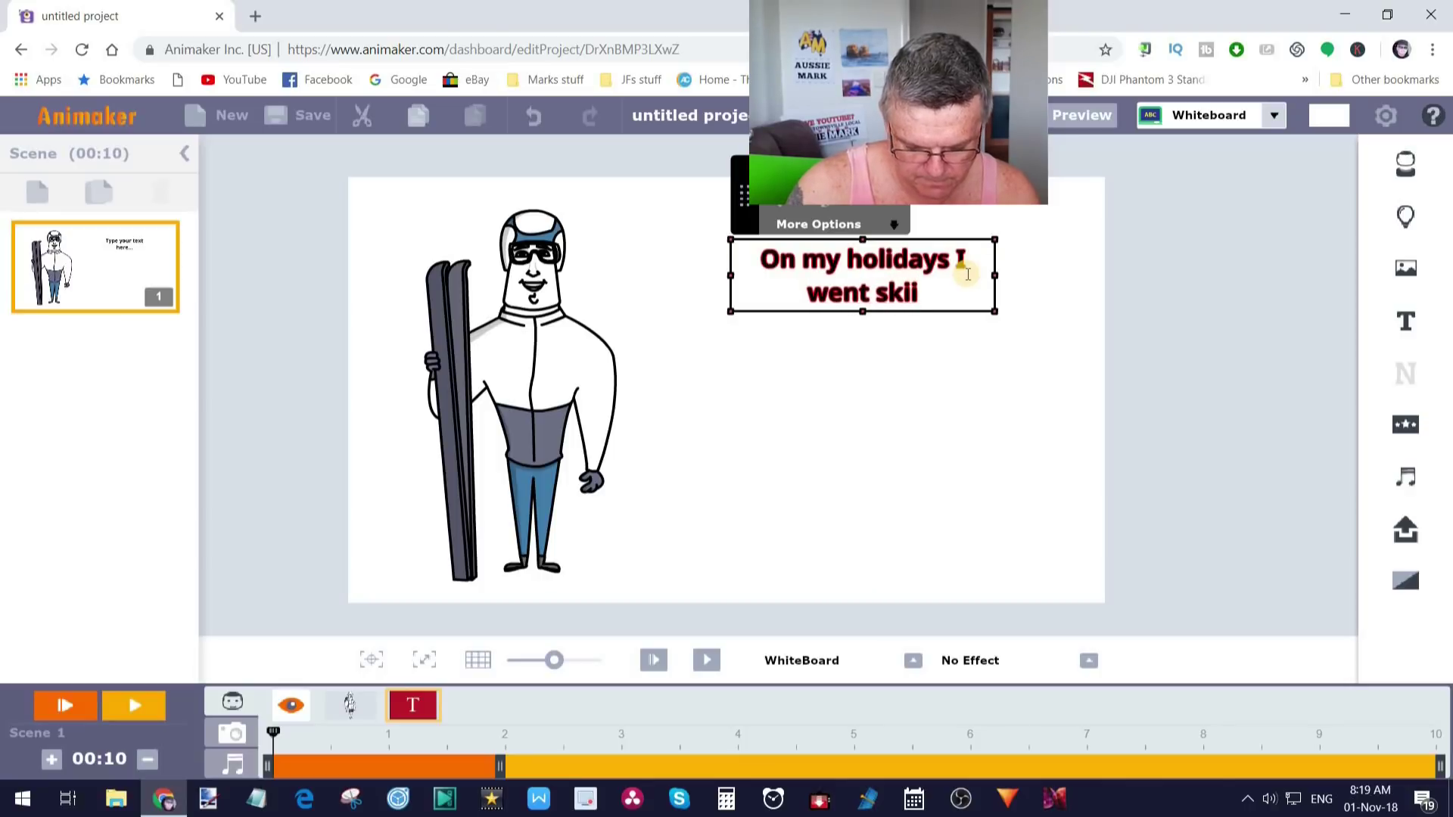
{"action": "type", "text": "ng"}
{"action": "key", "text": "Escape"}
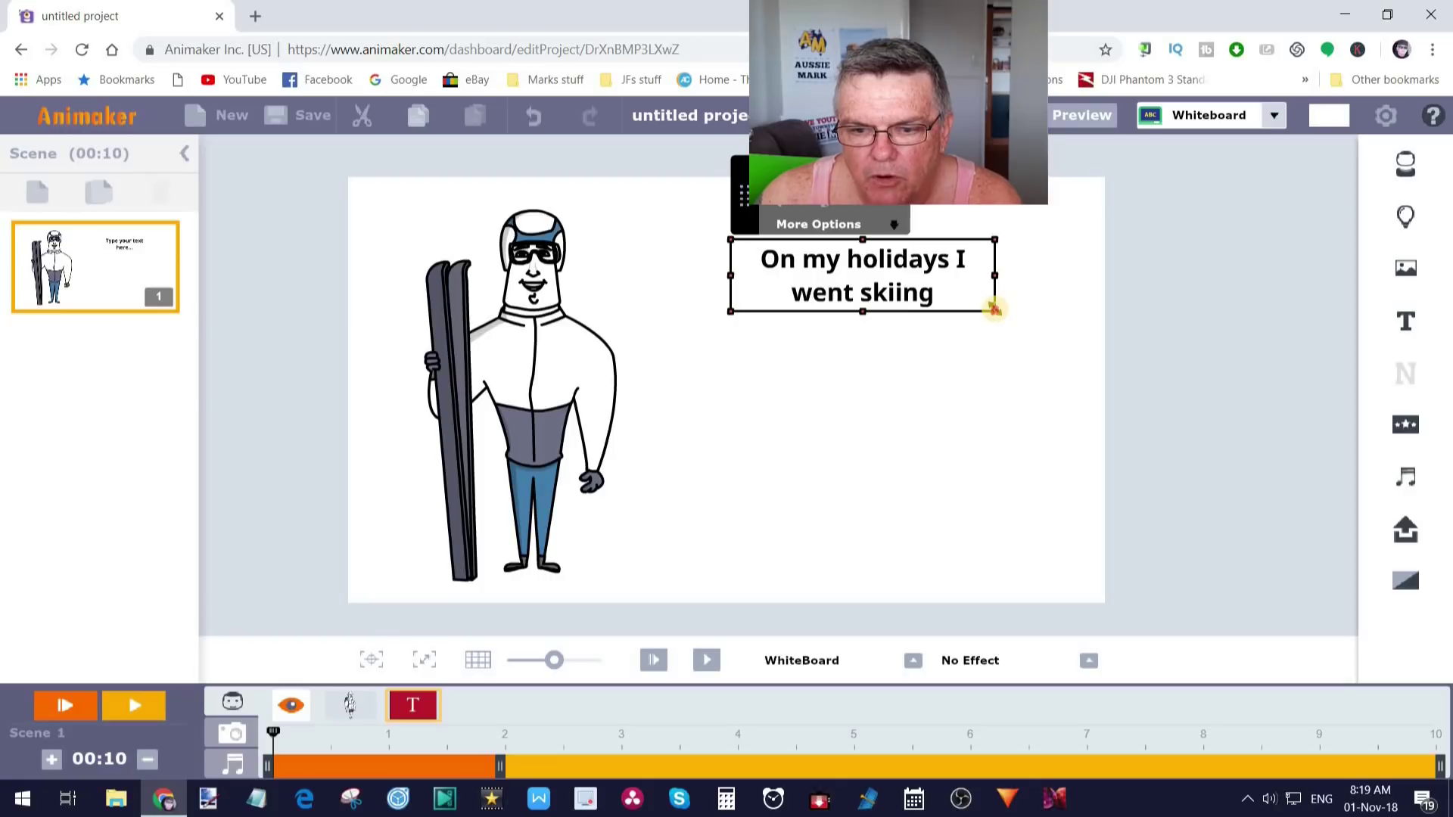
{"action": "left_click_drag", "start_coordinate": [994, 309], "coordinate": [1055, 450]}
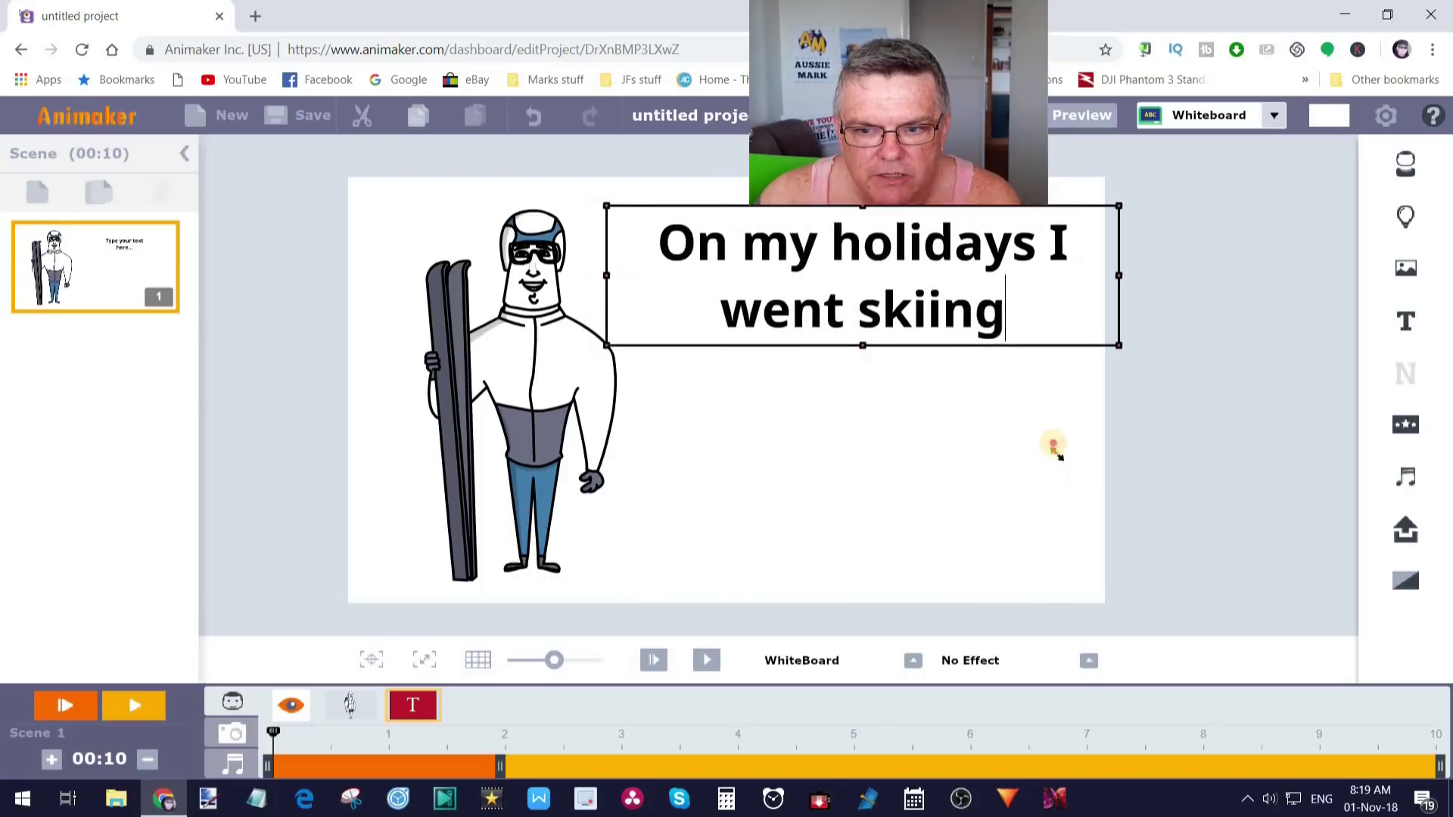
{"action": "left_click_drag", "start_coordinate": [966, 216], "coordinate": [972, 307]}
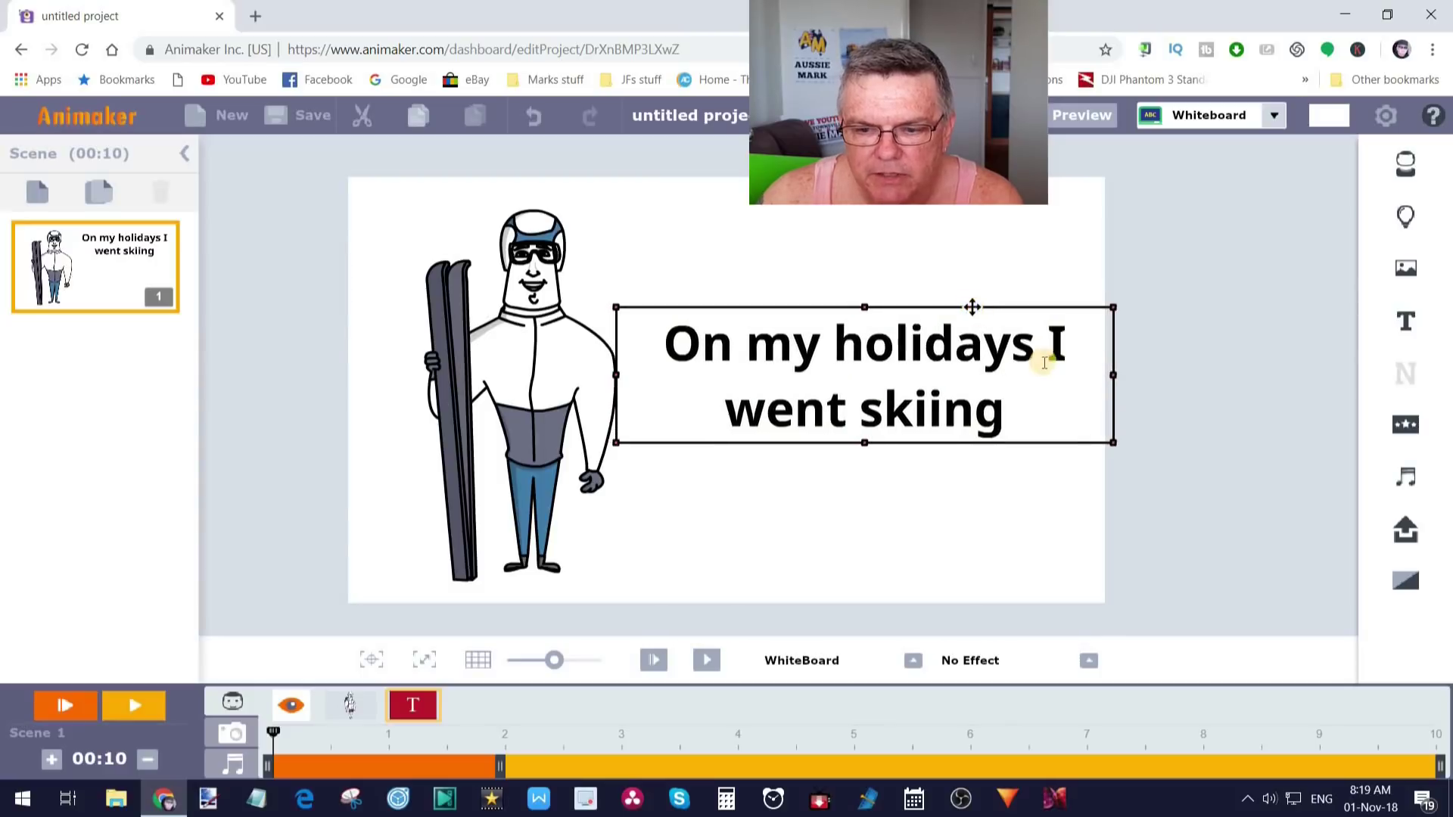
Step: Add a comma after 'holidays' and put 'I went skiing' on a second line
{"action": "left_click", "coordinate": [1044, 360]}
{"action": "double_click", "coordinate": [1038, 355]}
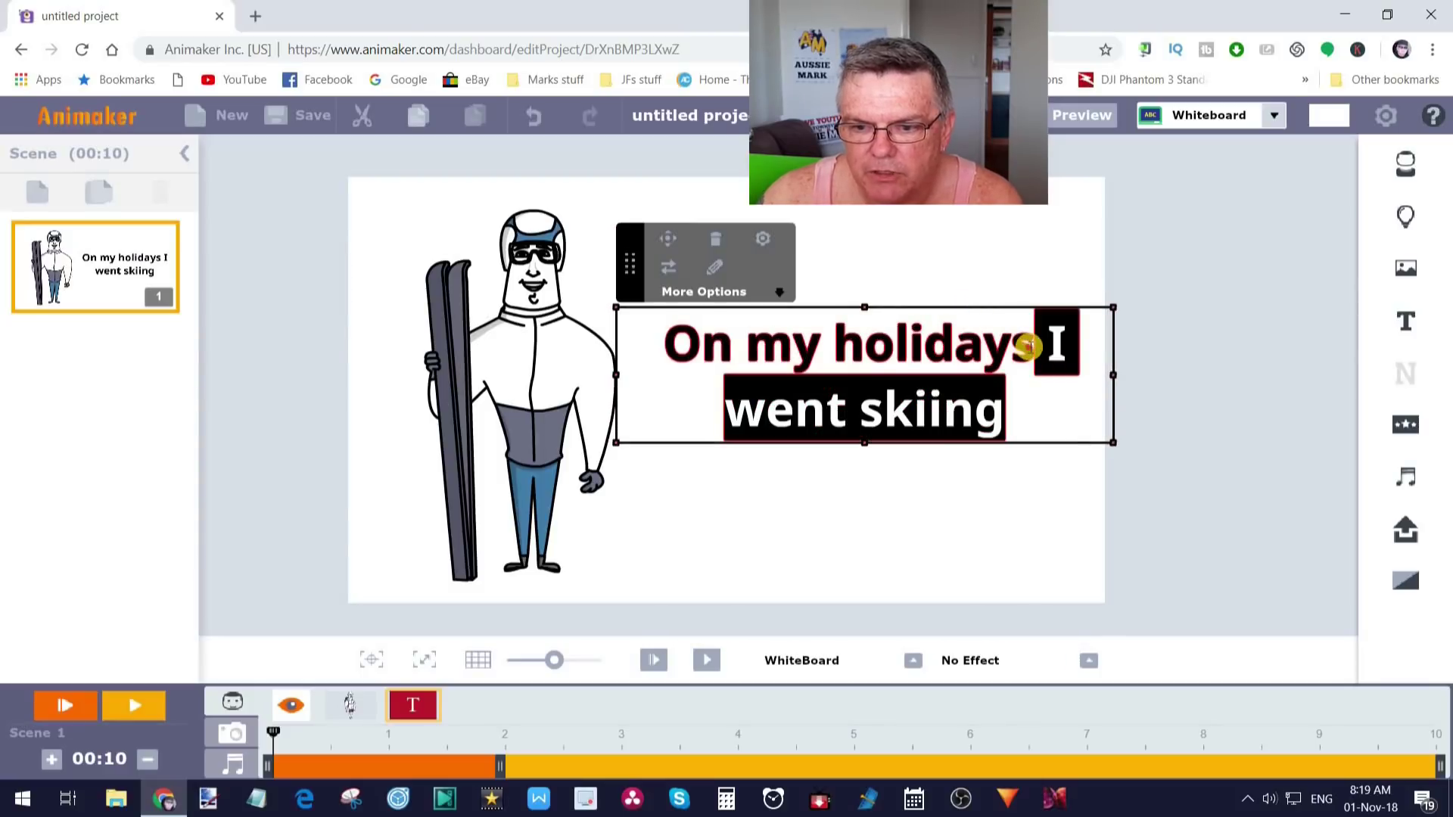
{"action": "left_click", "coordinate": [1042, 353]}
{"action": "type", "text": ","}
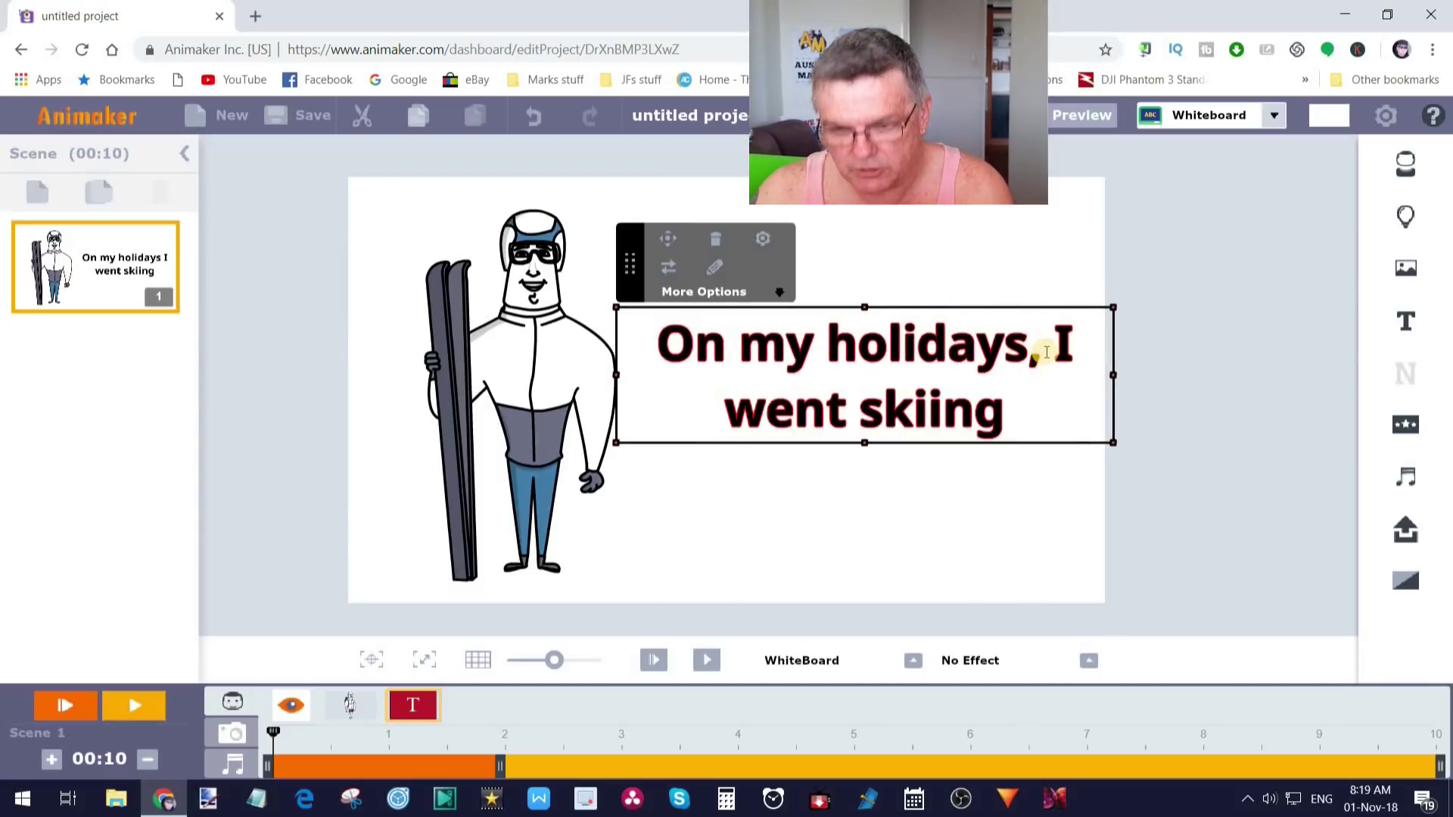
{"action": "key", "text": "Return"}
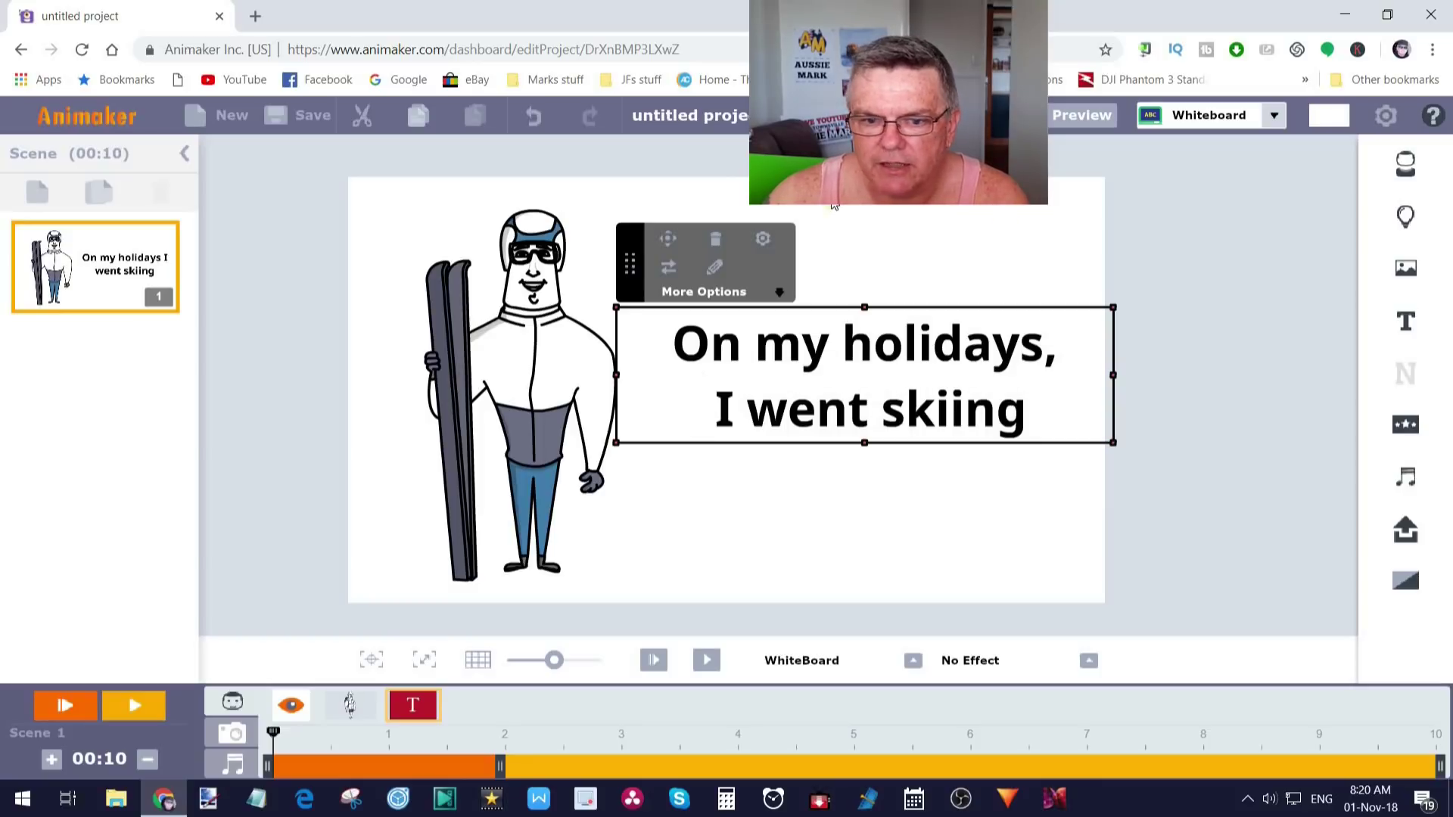
Step: Change the caption font to Oleo Script and resize its box larger beside the skier
{"action": "left_click", "coordinate": [764, 239]}
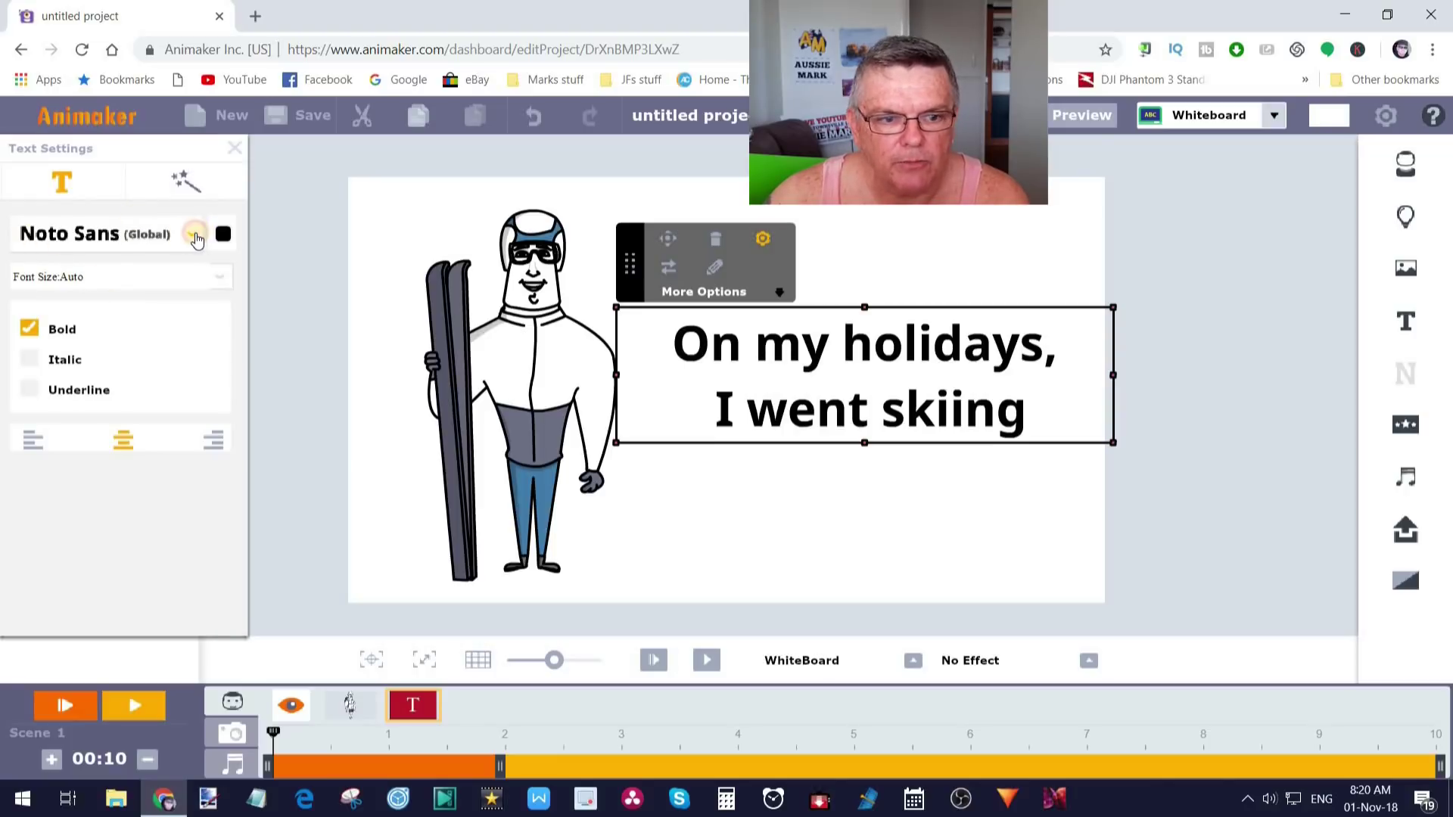
{"action": "left_click", "coordinate": [195, 236]}
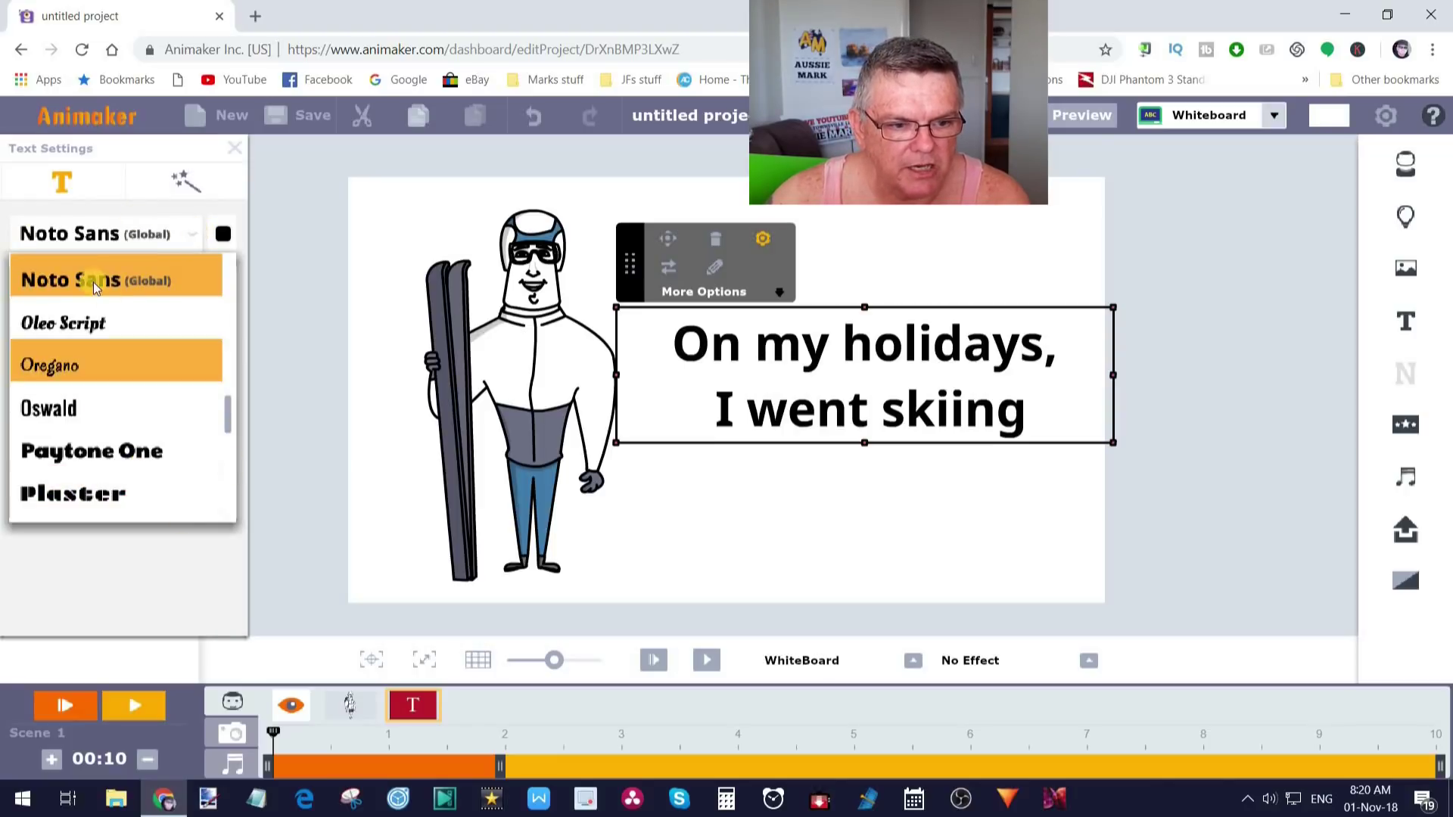
{"action": "left_click", "coordinate": [92, 325]}
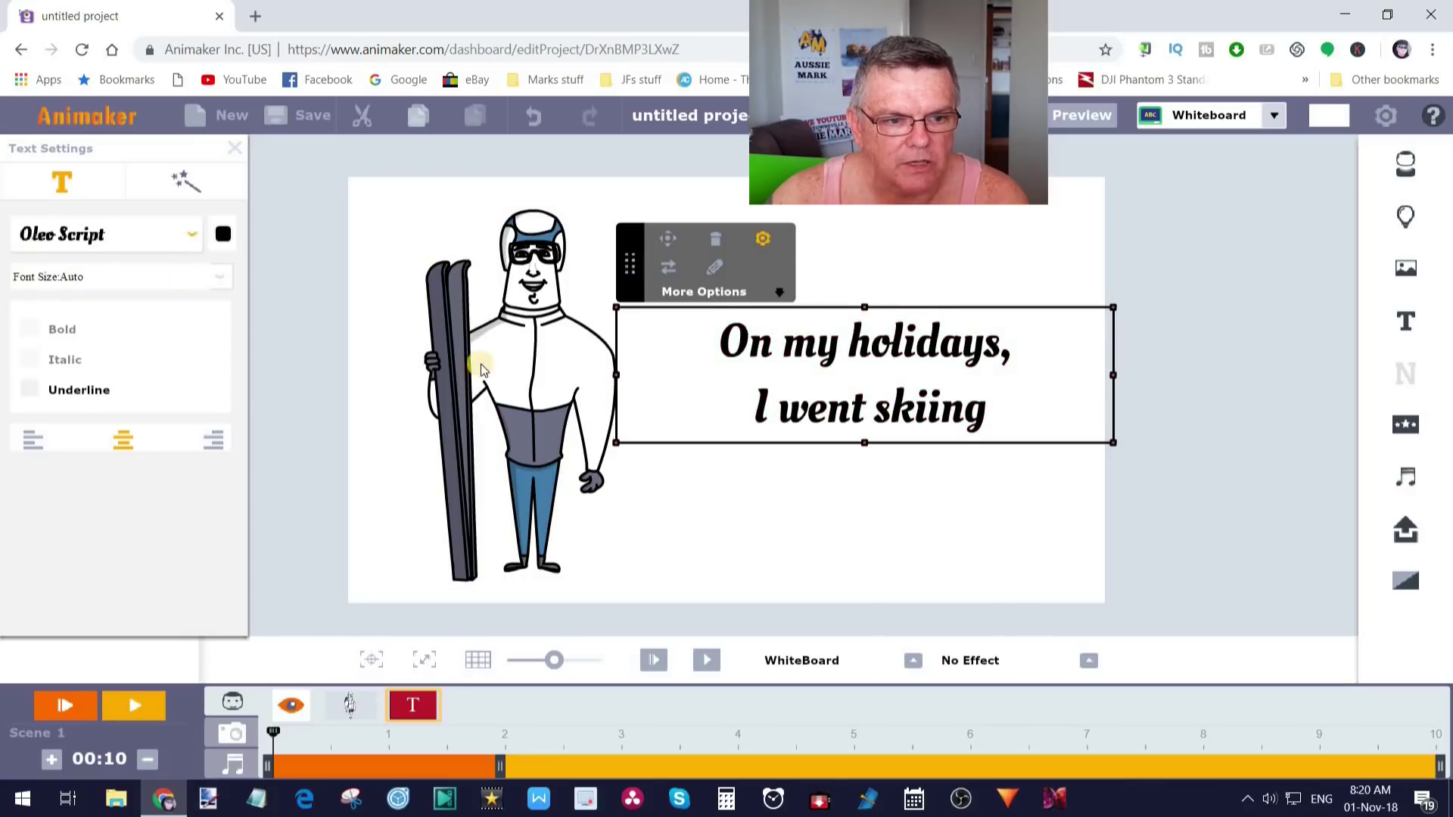
{"action": "left_click_drag", "start_coordinate": [619, 371], "coordinate": [705, 379]}
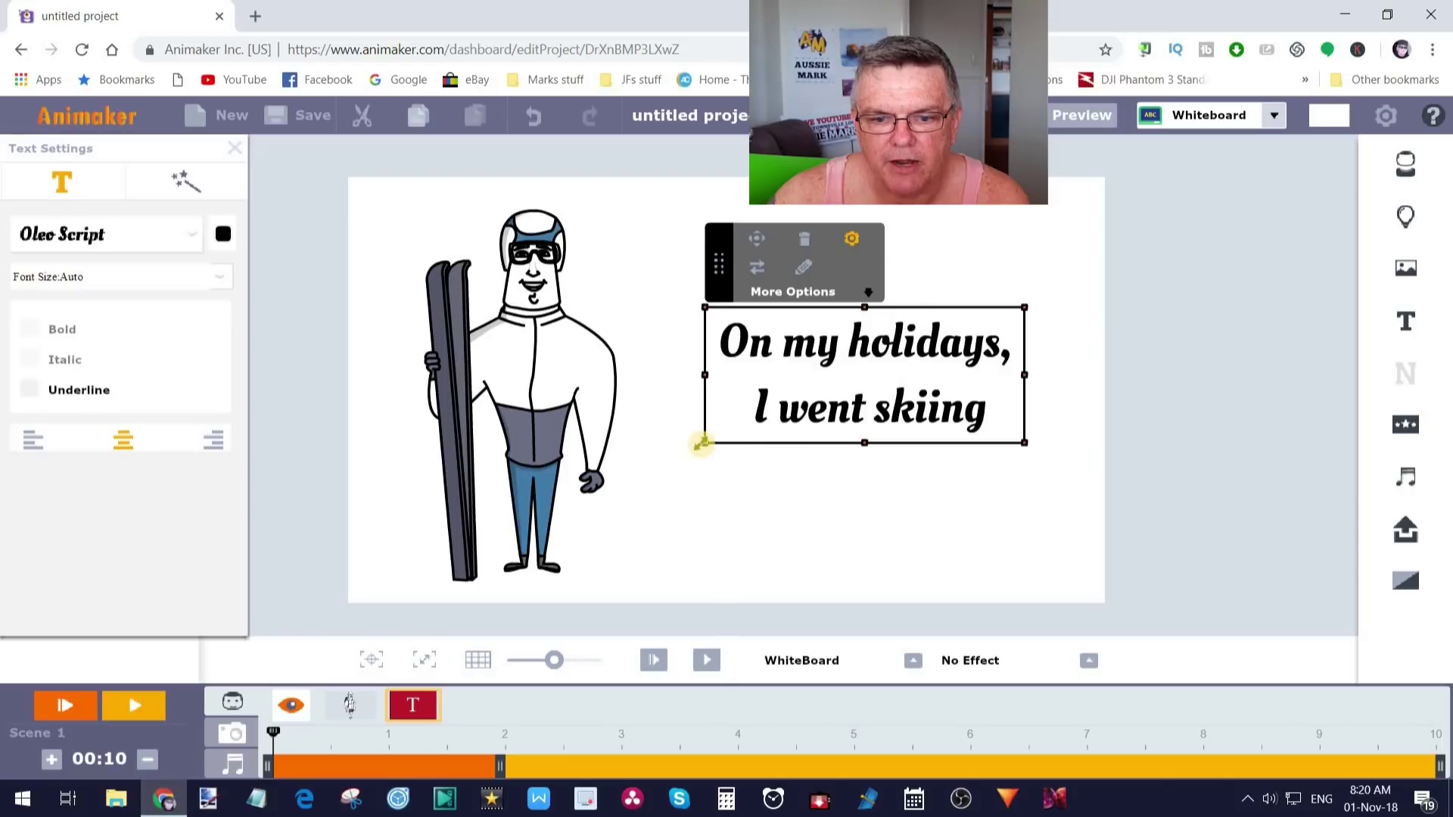
{"action": "left_click_drag", "start_coordinate": [705, 442], "coordinate": [646, 493]}
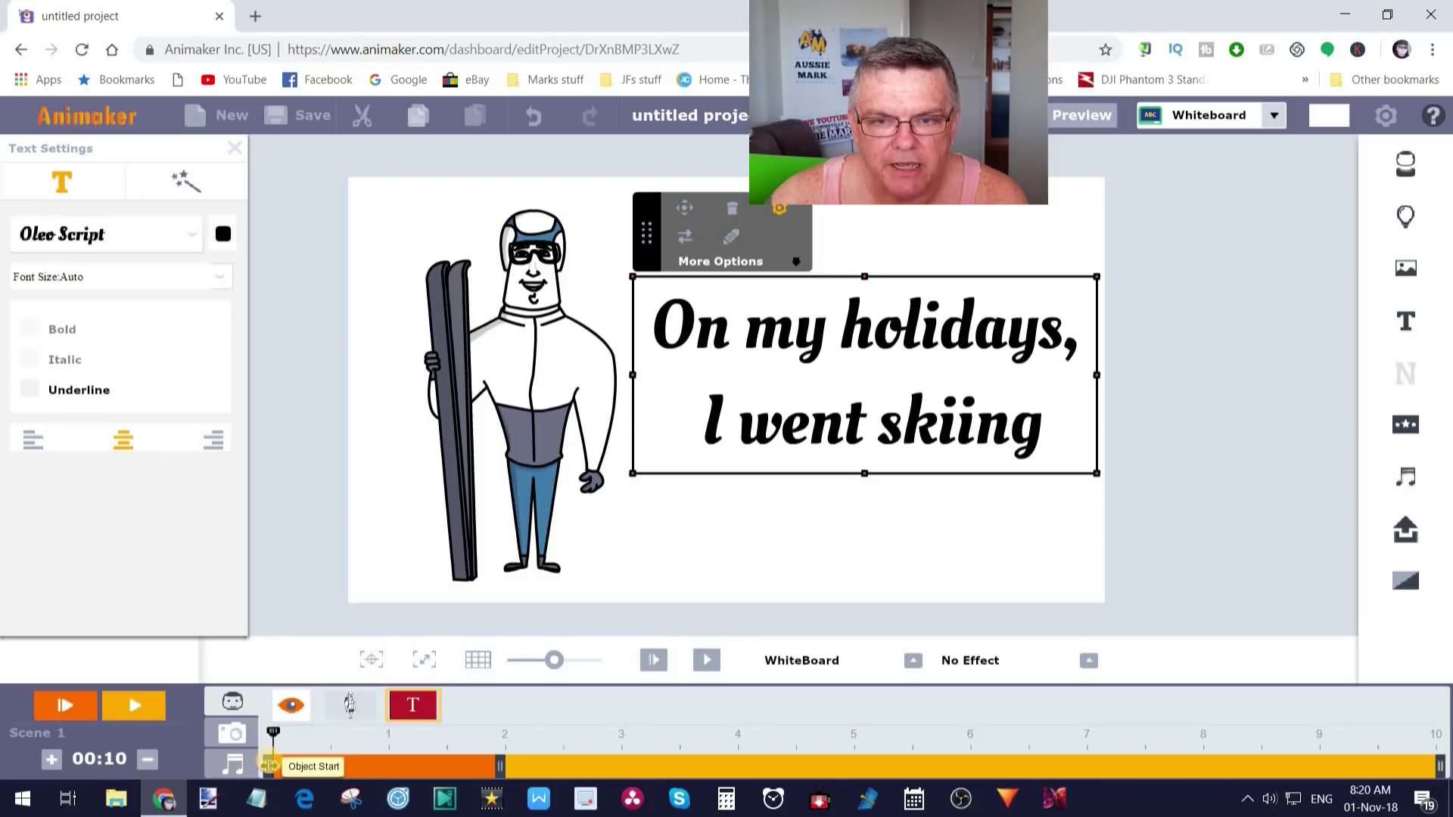
{"action": "left_click_drag", "start_coordinate": [269, 764], "coordinate": [851, 768]}
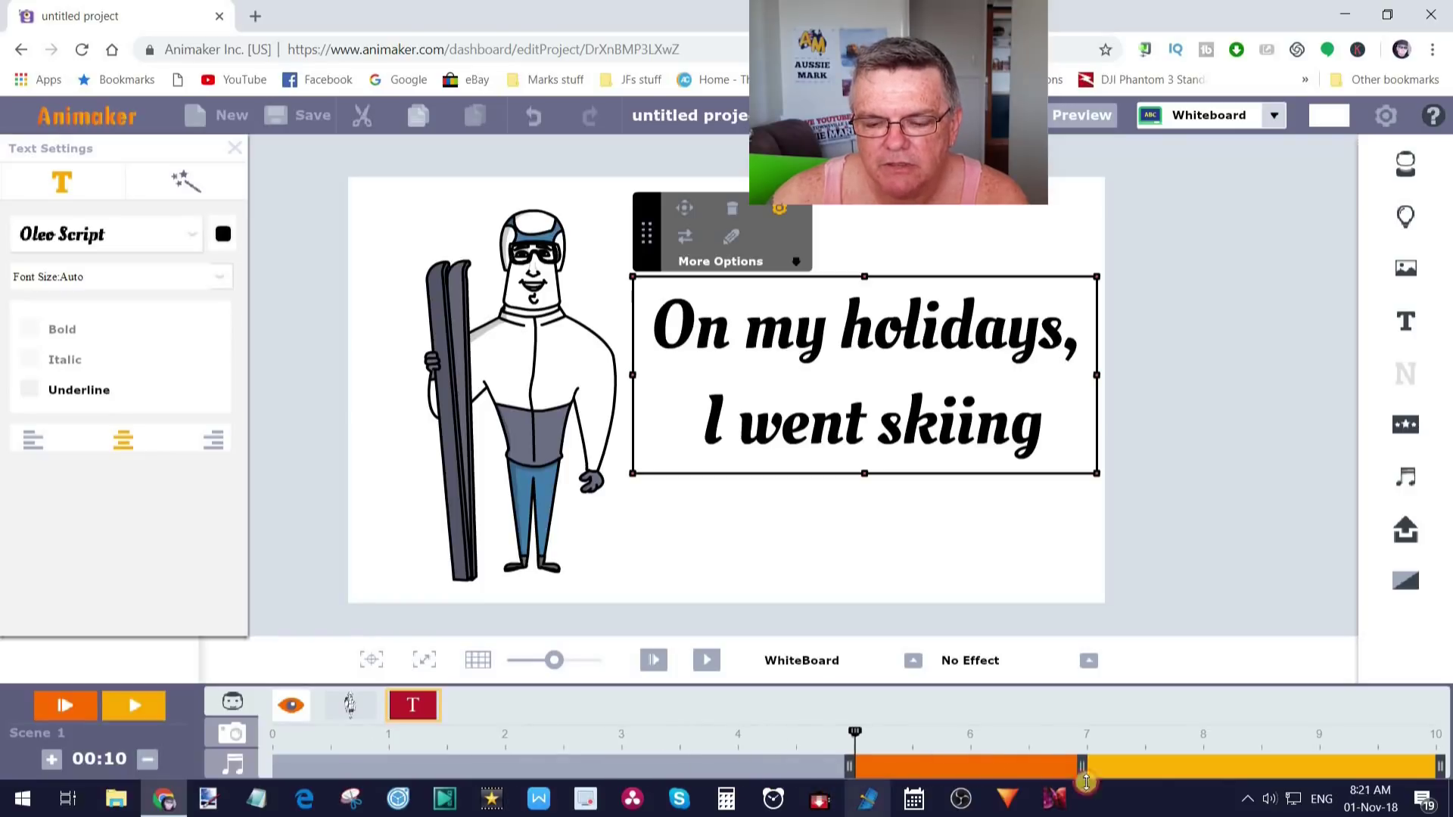
{"action": "left_click_drag", "start_coordinate": [1083, 766], "coordinate": [1444, 770]}
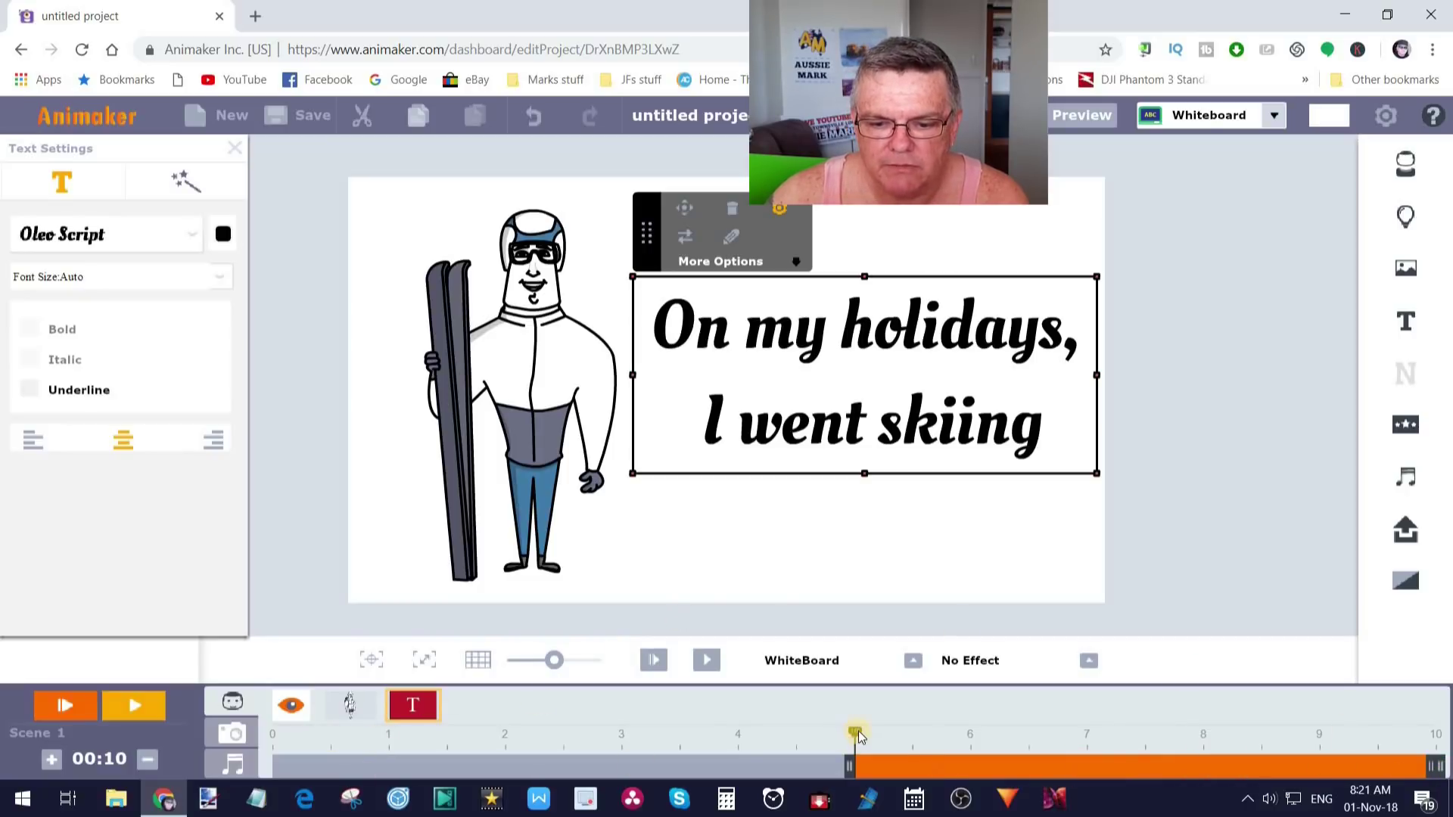
{"action": "left_click", "coordinate": [311, 754]}
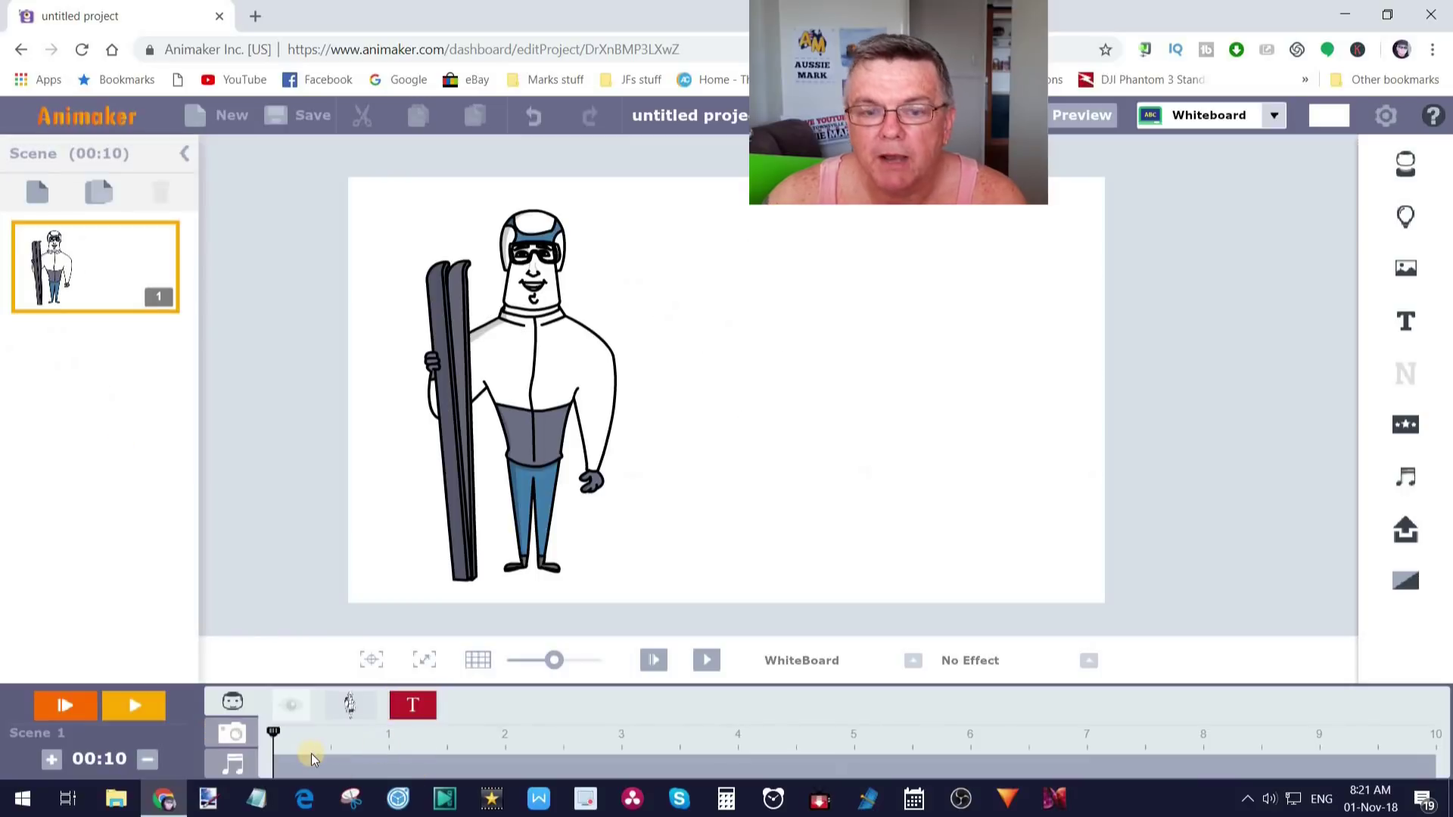
{"action": "left_click", "coordinate": [706, 662]}
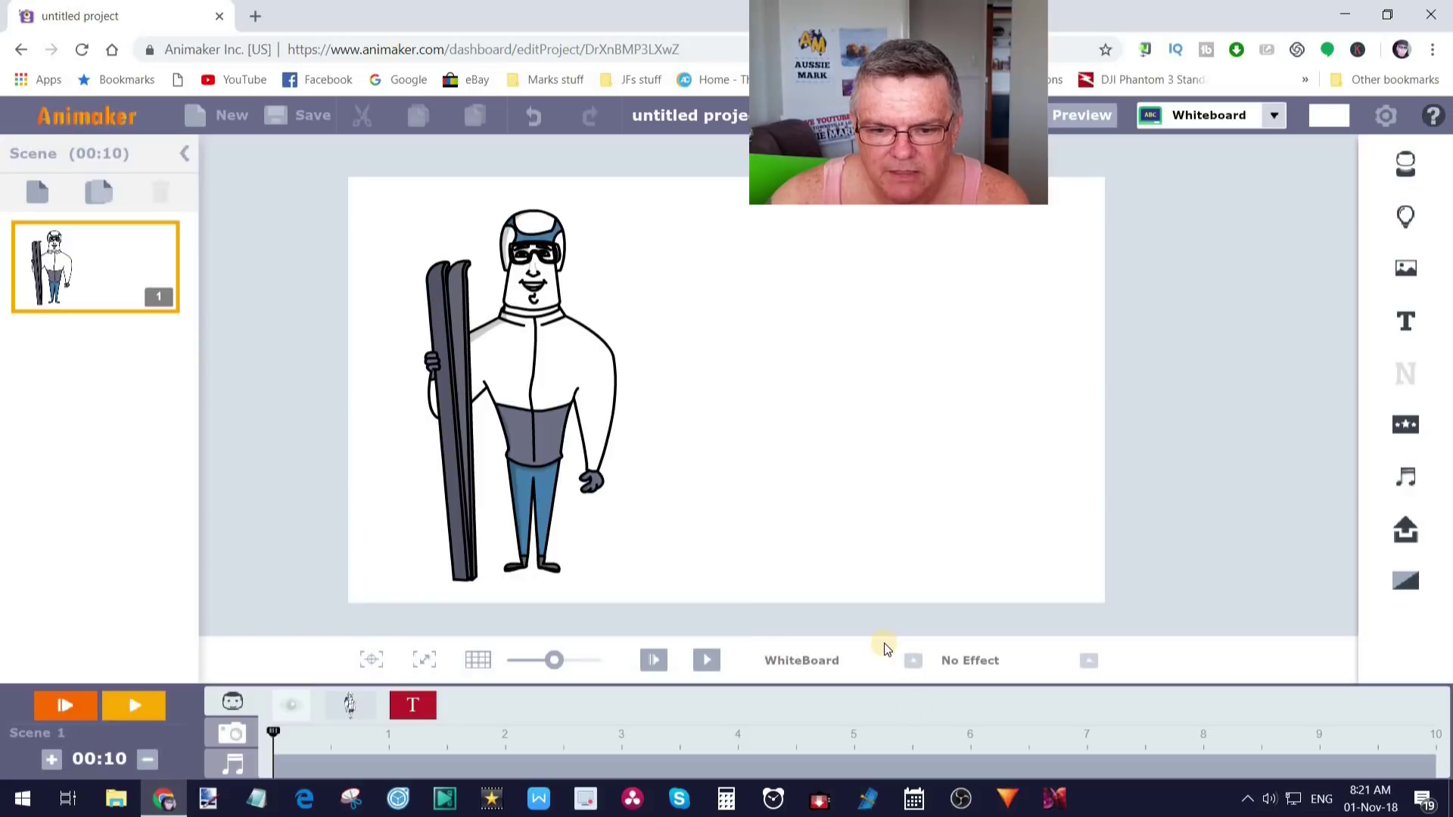
{"action": "left_click", "coordinate": [517, 350]}
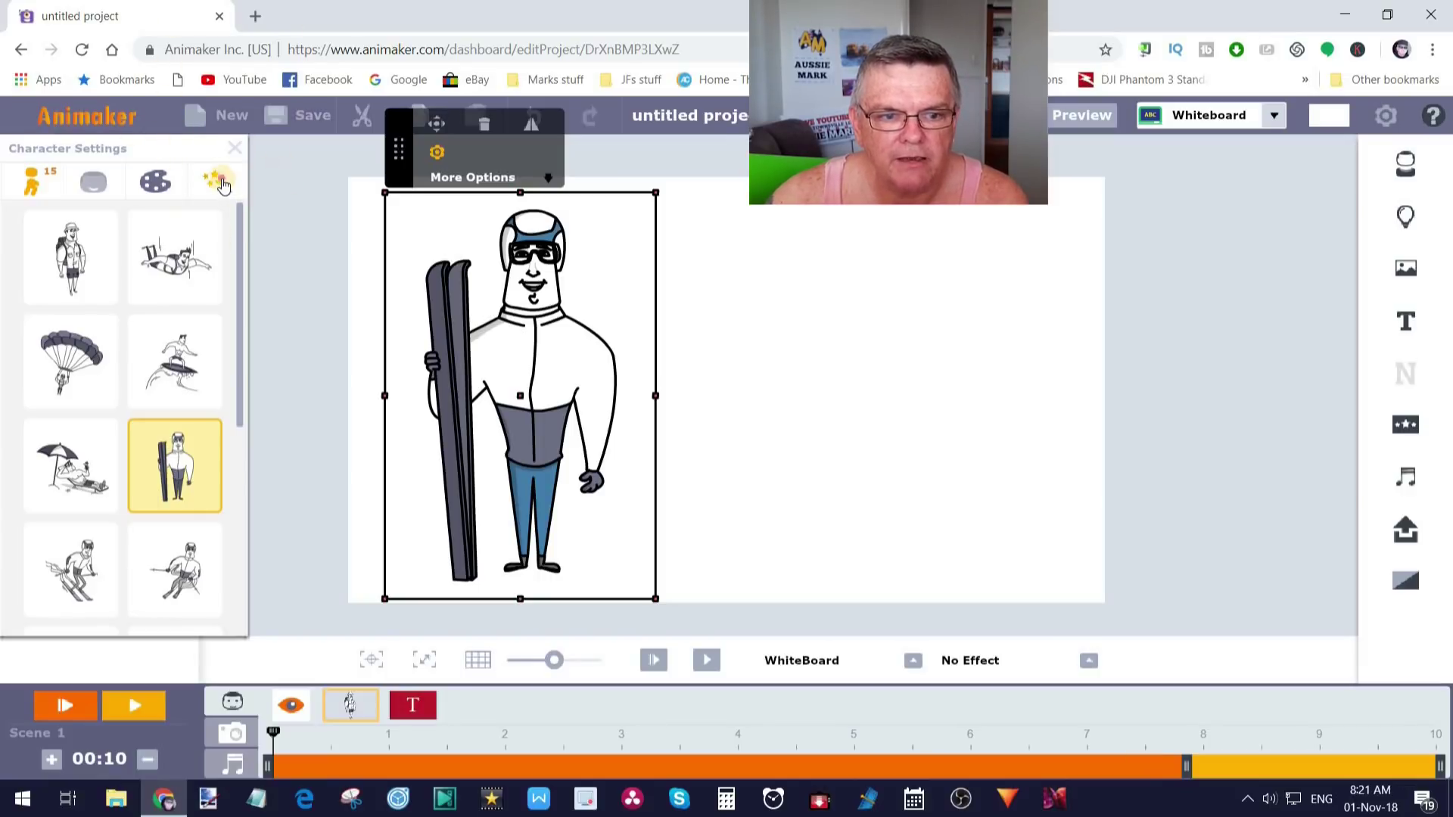
Step: Browse the skier's Enter Effect drawing styles, trying the chalk and pencil options
{"action": "left_click", "coordinate": [220, 183]}
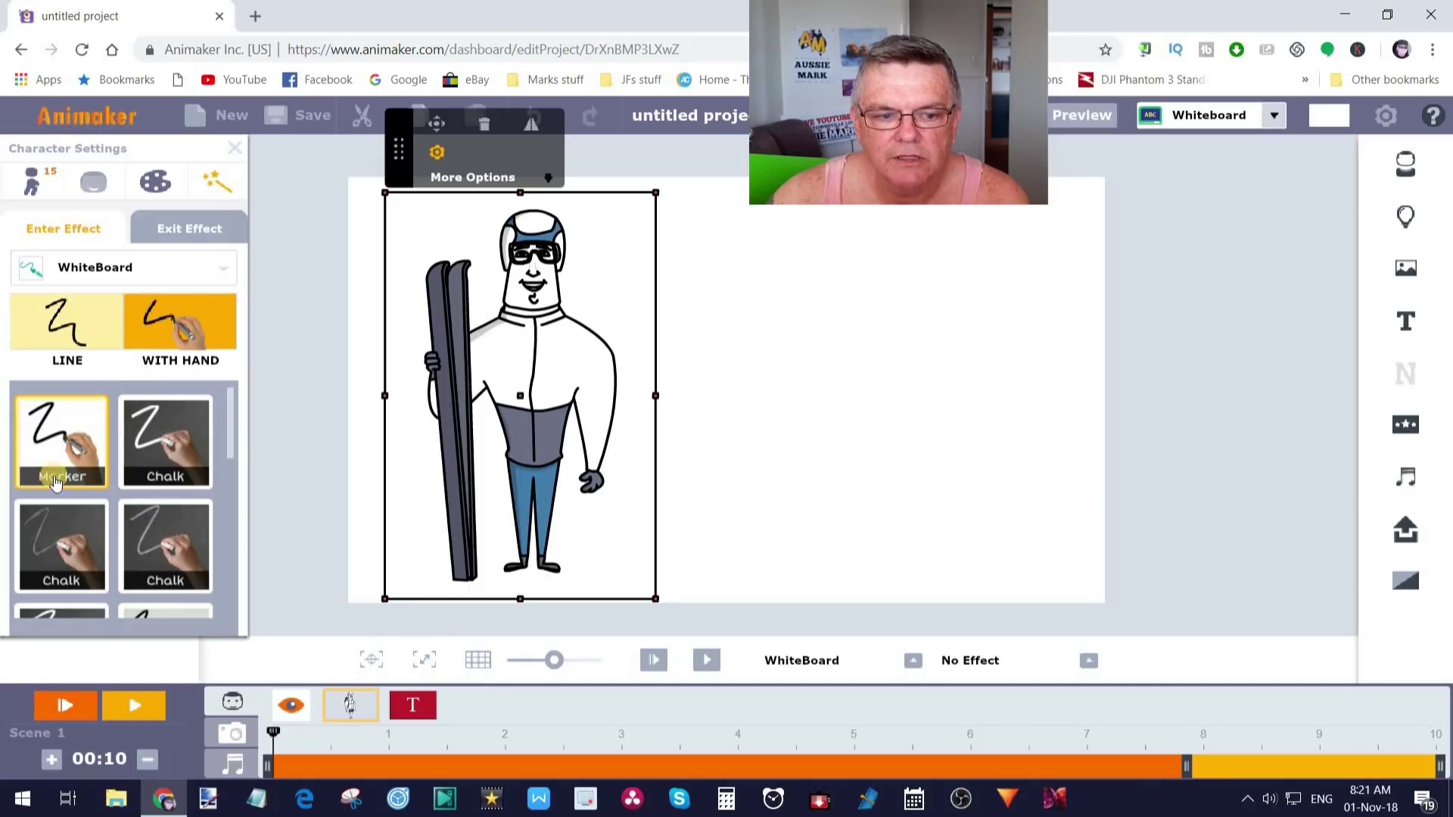
{"action": "scroll", "coordinate": [230, 420], "scroll_direction": "down", "scroll_amount": 1}
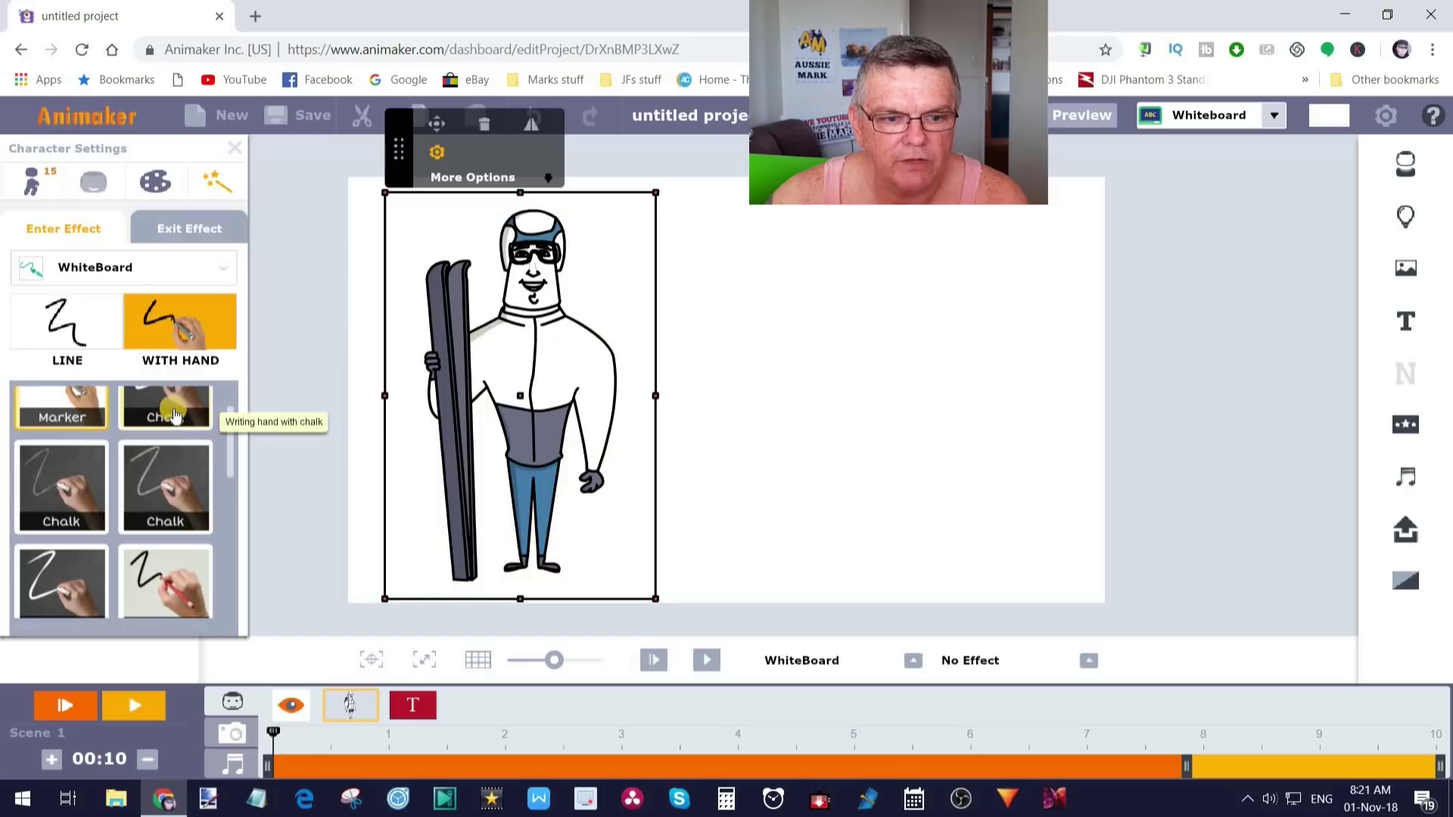
{"action": "left_click", "coordinate": [182, 419]}
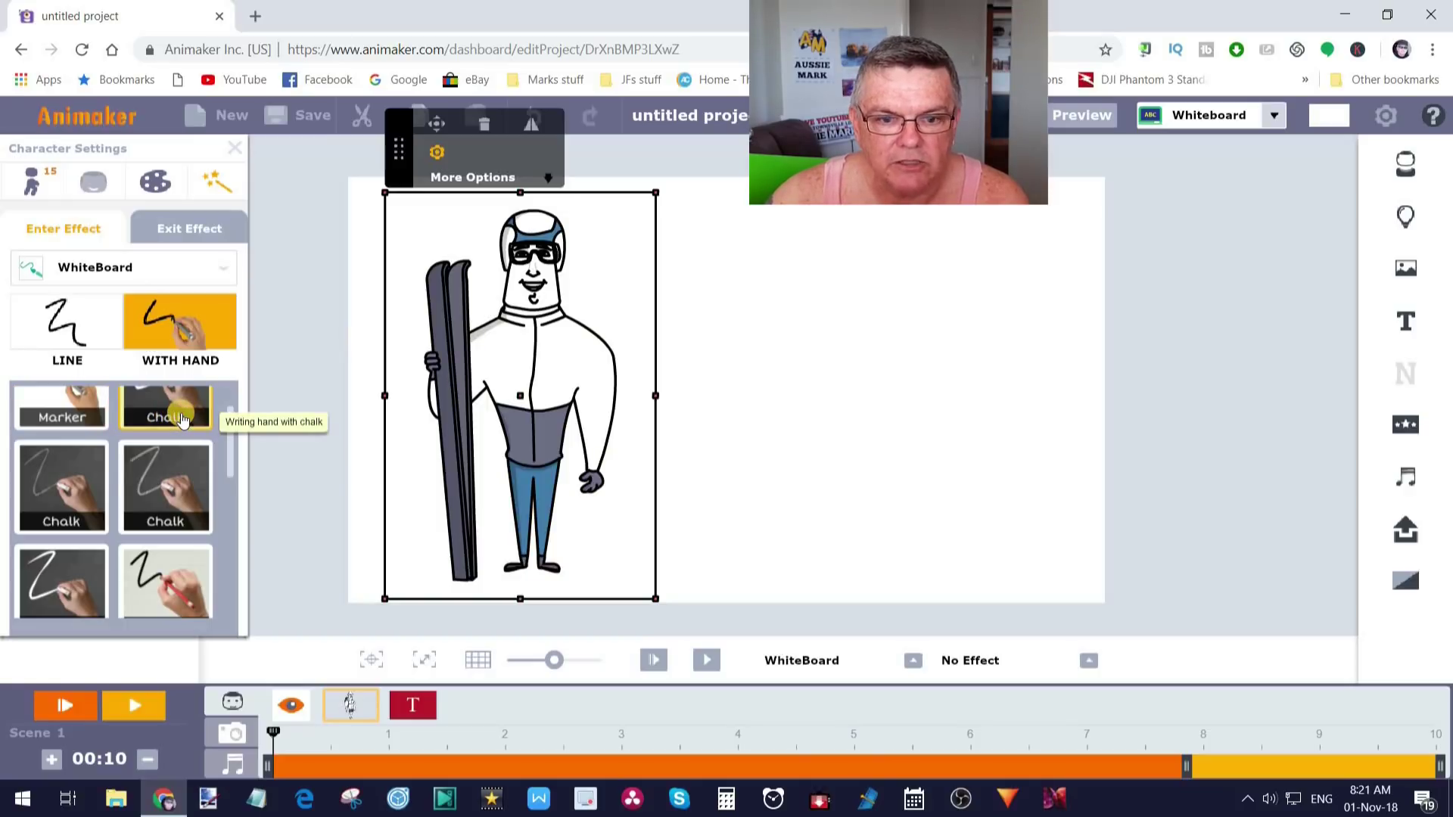
{"action": "left_click", "coordinate": [67, 514]}
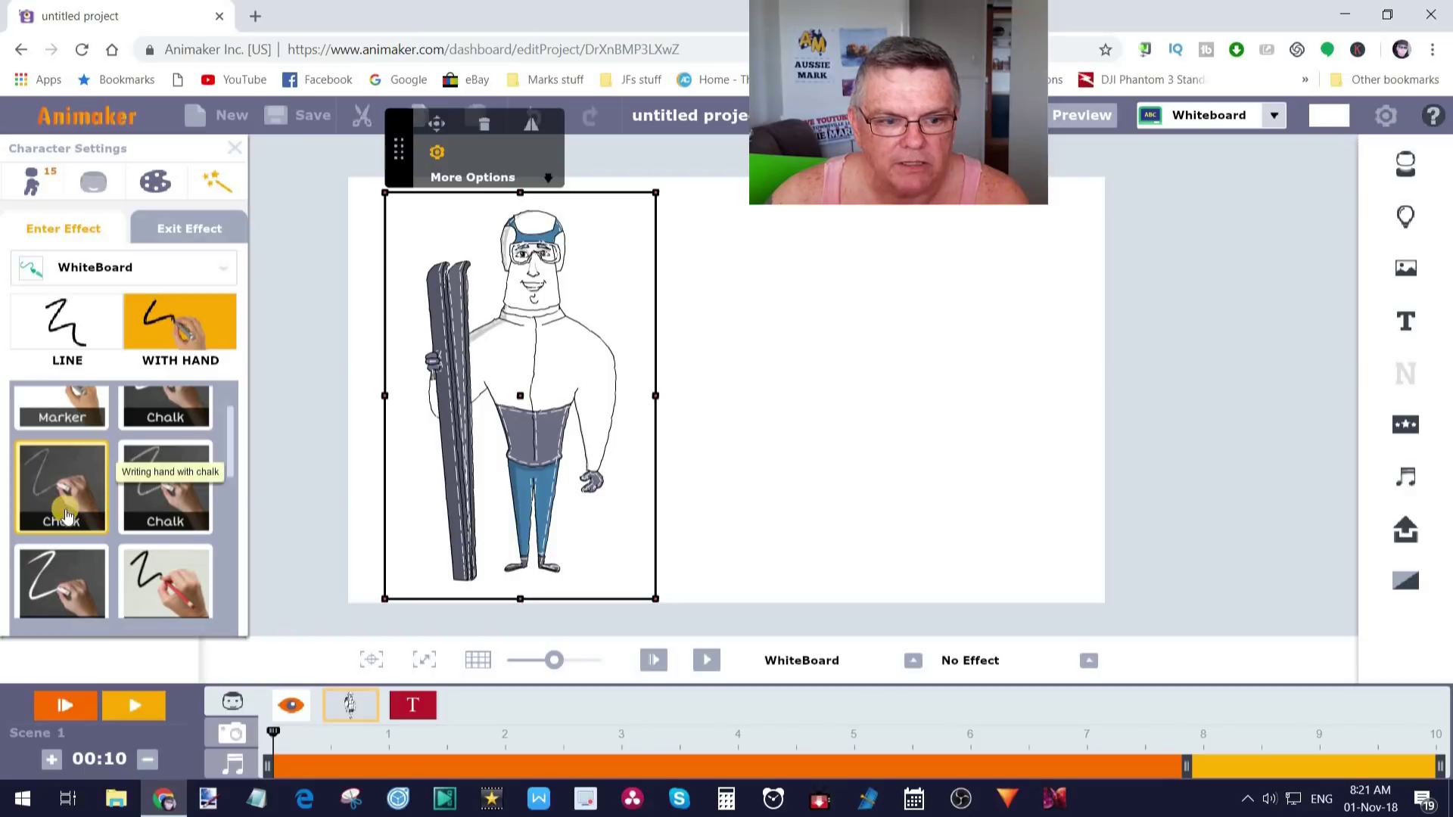
{"action": "left_click", "coordinate": [174, 504]}
{"action": "left_click", "coordinate": [42, 598]}
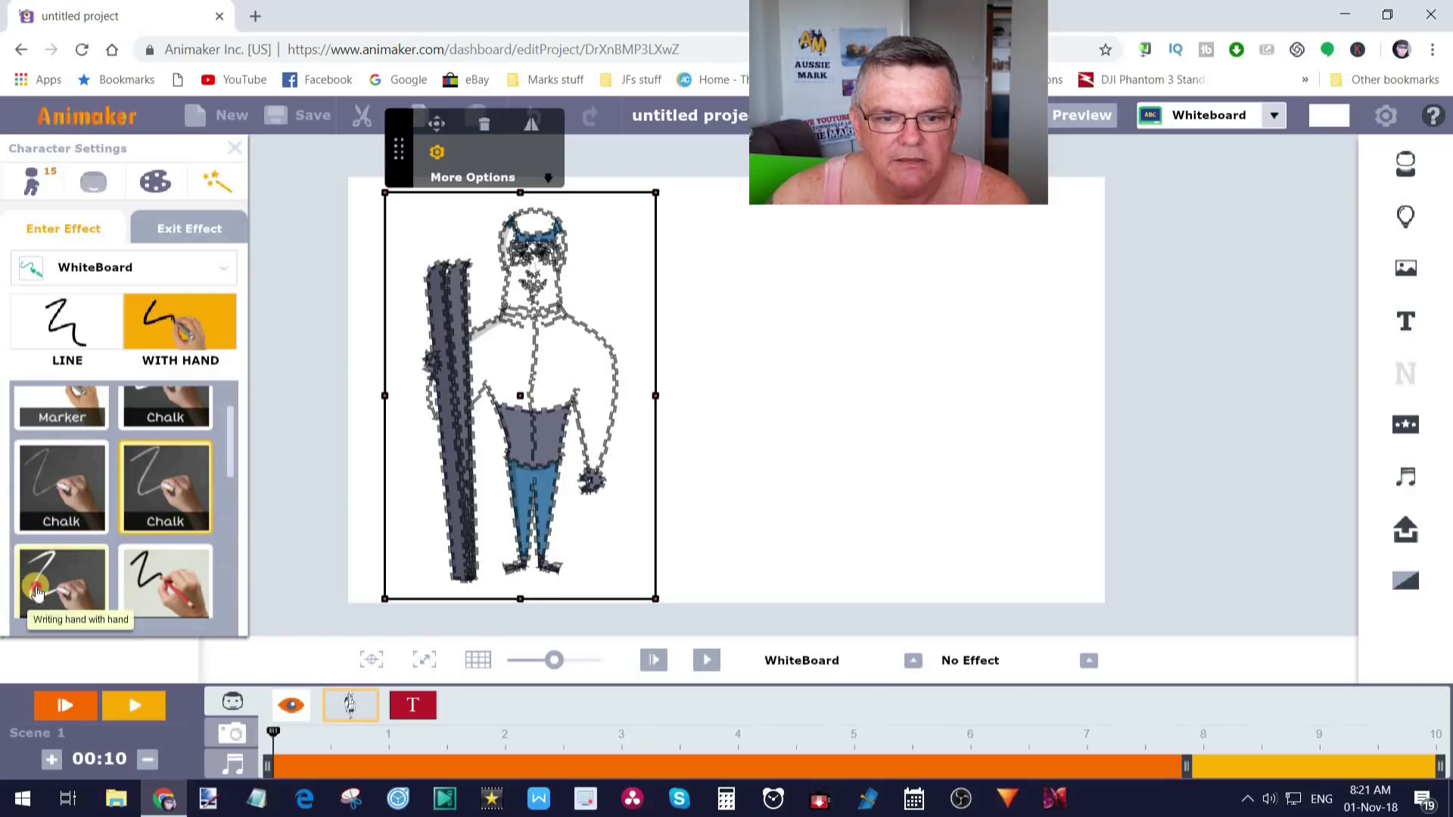
{"action": "left_click", "coordinate": [181, 587]}
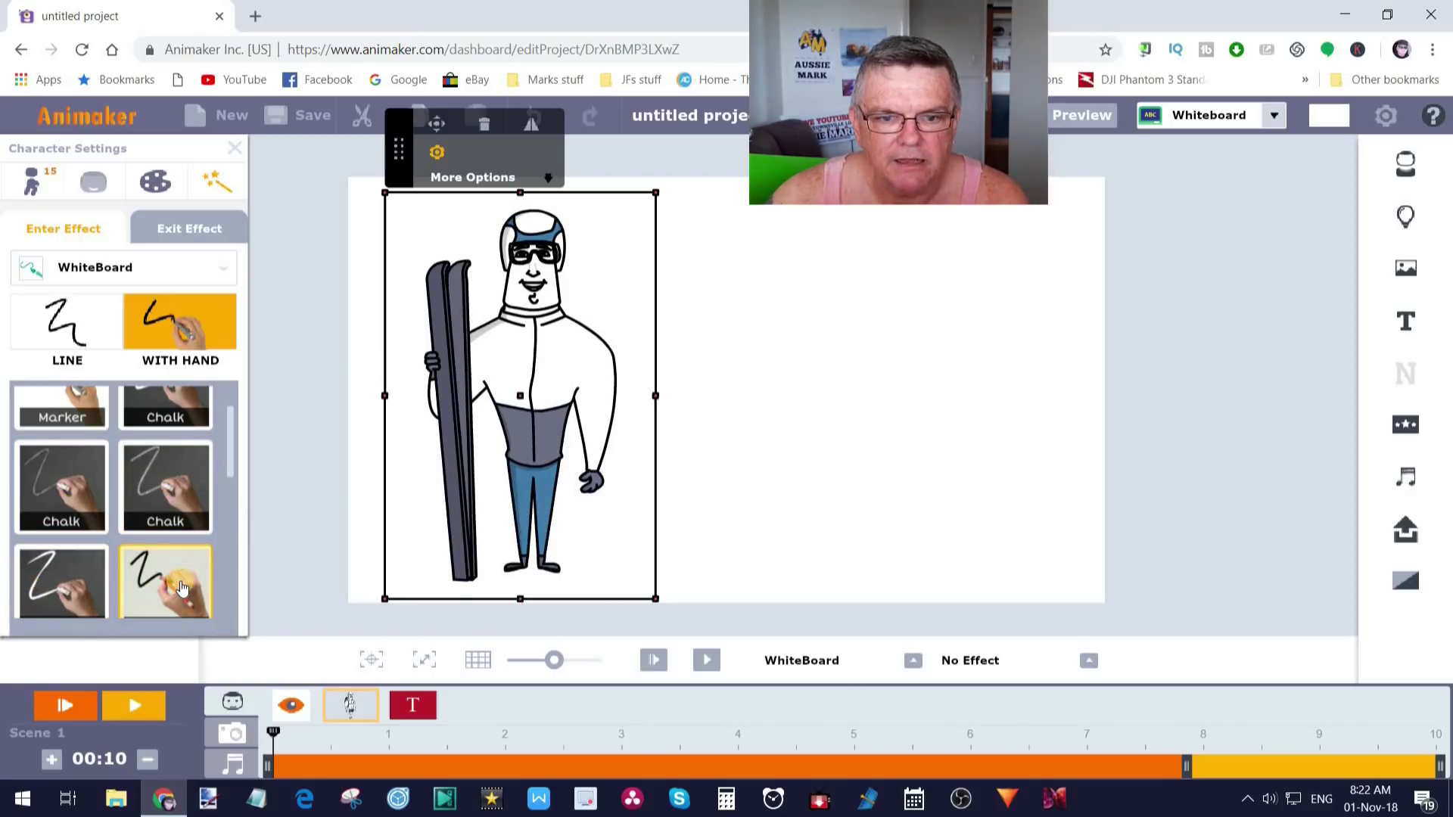
Step: Try Glass Marker and Stitch, then settle on Marker drawn as a Line without hand
{"action": "left_click_drag", "start_coordinate": [233, 425], "coordinate": [230, 515]}
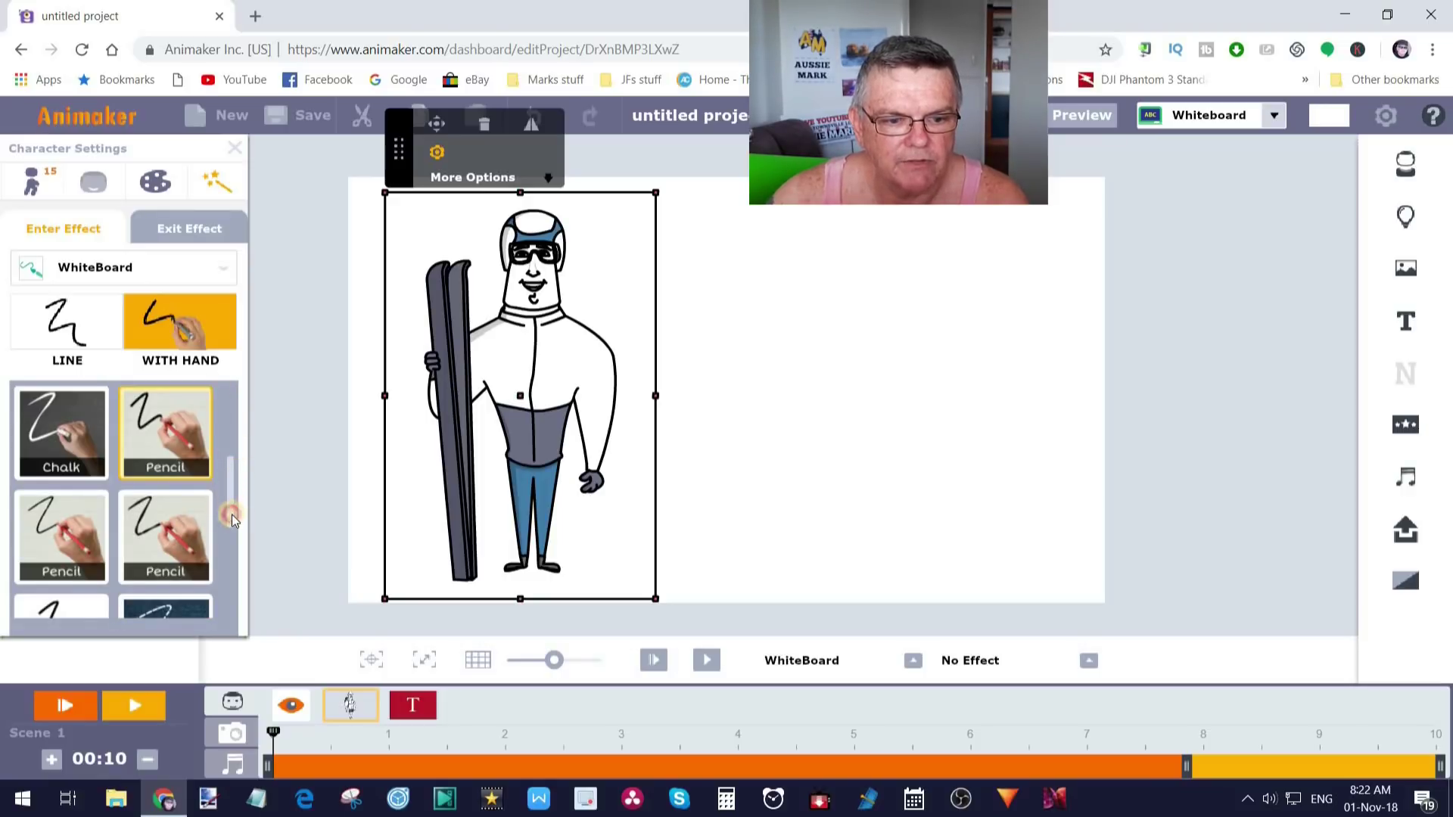
{"action": "scroll", "coordinate": [232, 519], "scroll_direction": "down", "scroll_amount": 1}
{"action": "left_click", "coordinate": [133, 475]}
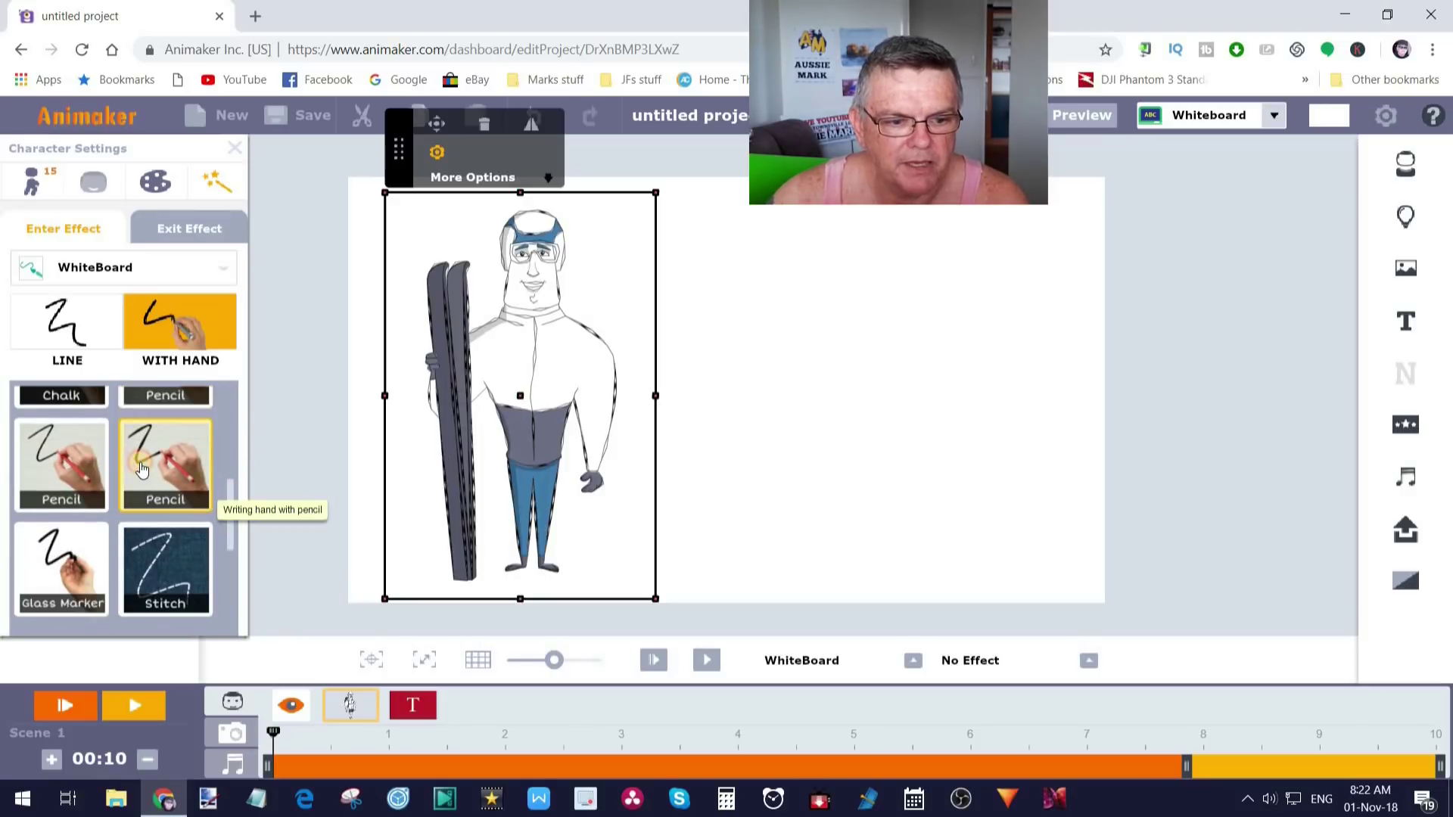
{"action": "left_click", "coordinate": [66, 578]}
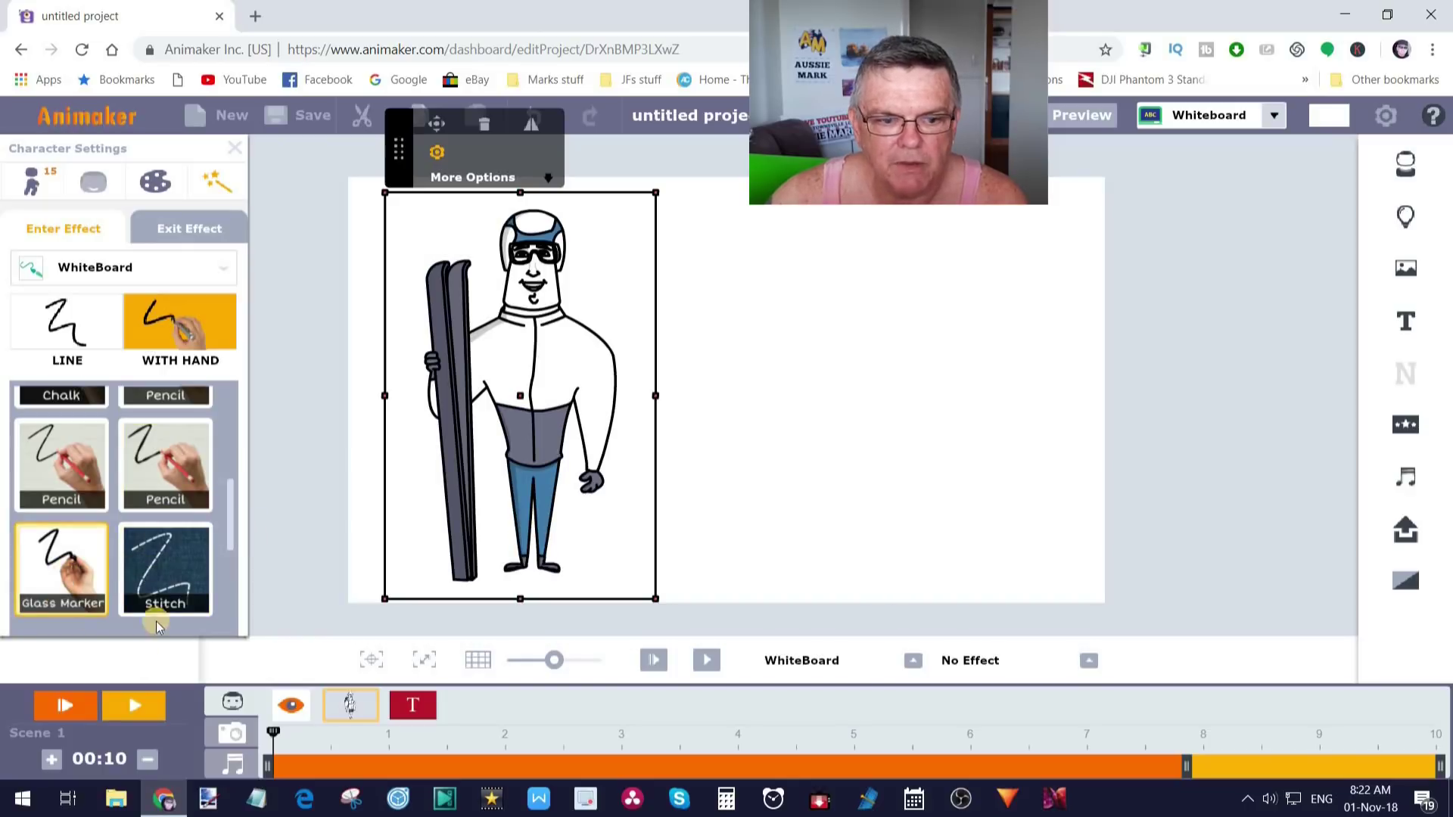
{"action": "left_click", "coordinate": [170, 580]}
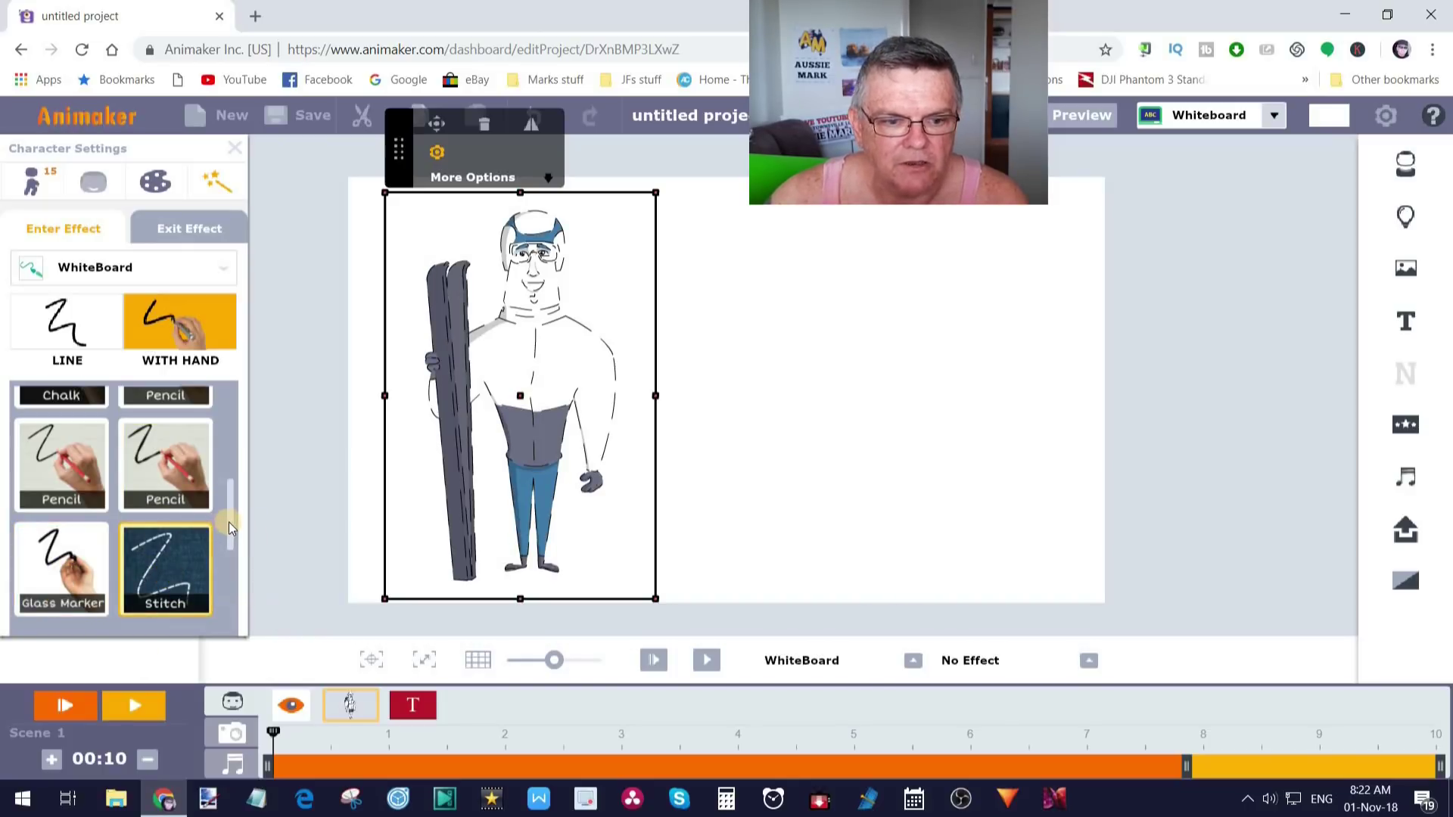
{"action": "left_click_drag", "start_coordinate": [228, 522], "coordinate": [222, 383]}
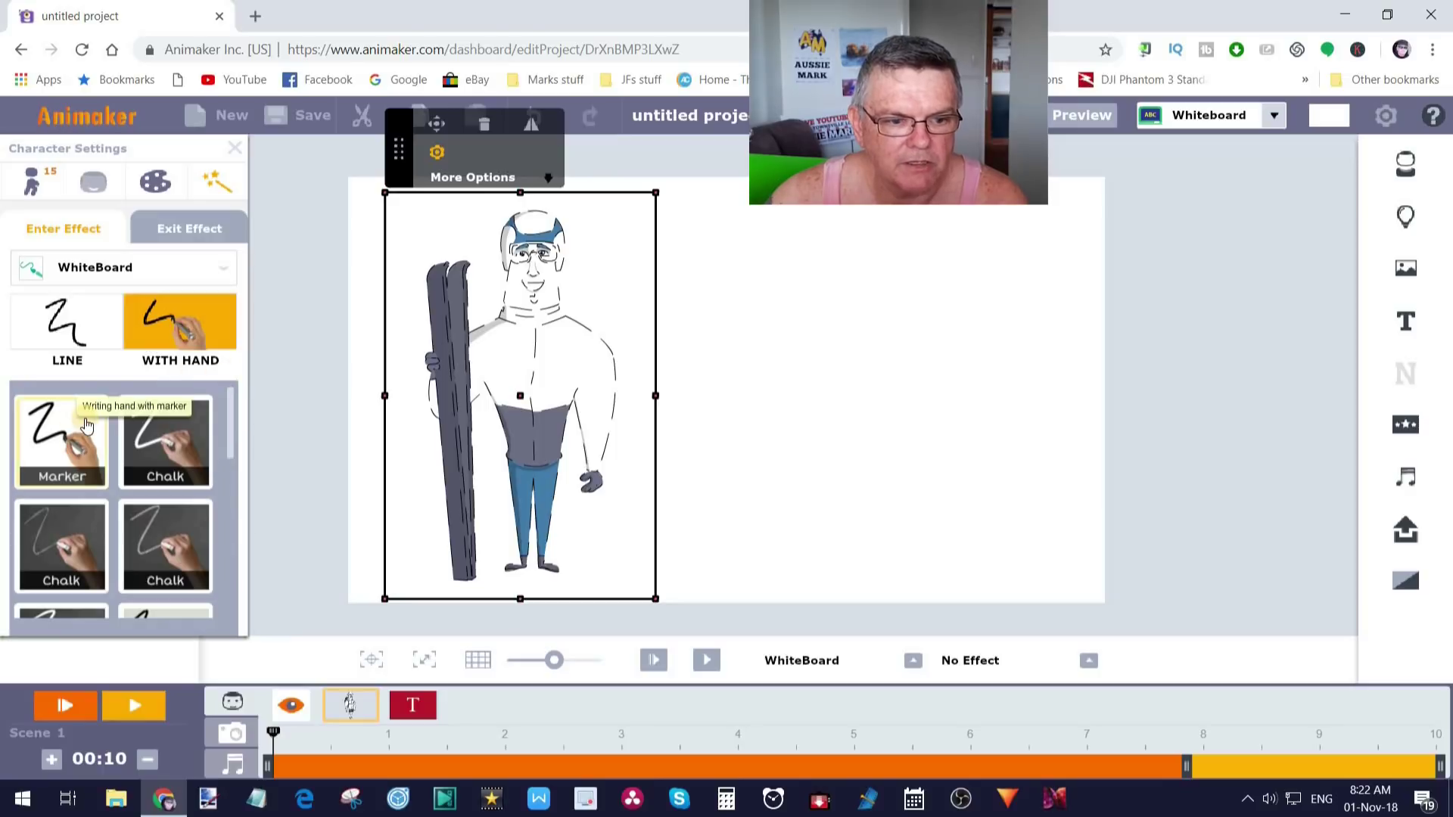
{"action": "left_click", "coordinate": [86, 425]}
{"action": "left_click", "coordinate": [51, 340]}
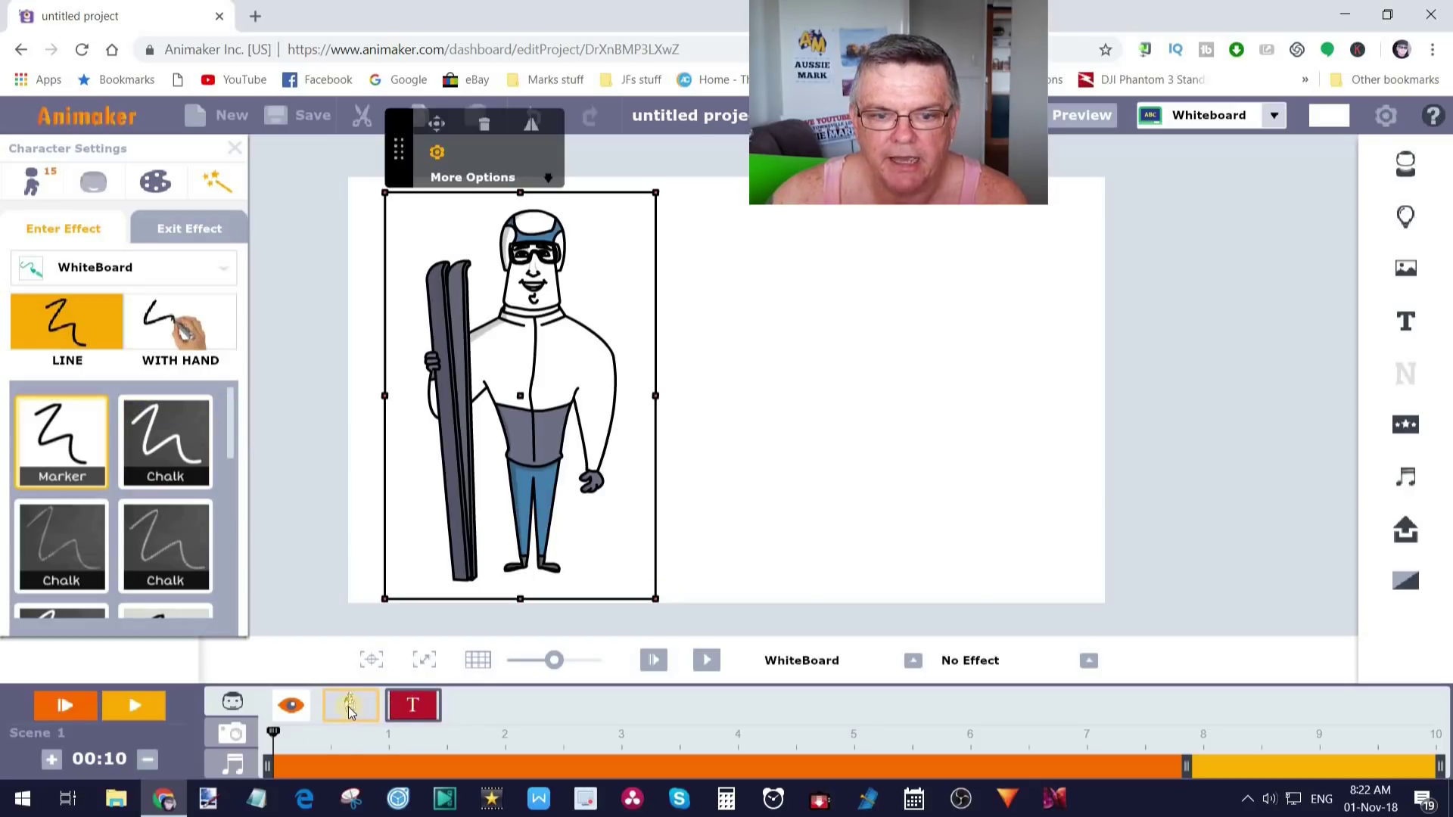
Step: Give the 'On my holidays, I went skiing' caption a Pencil-style whiteboard entrance, with no exit effect
{"action": "left_click", "coordinate": [422, 708]}
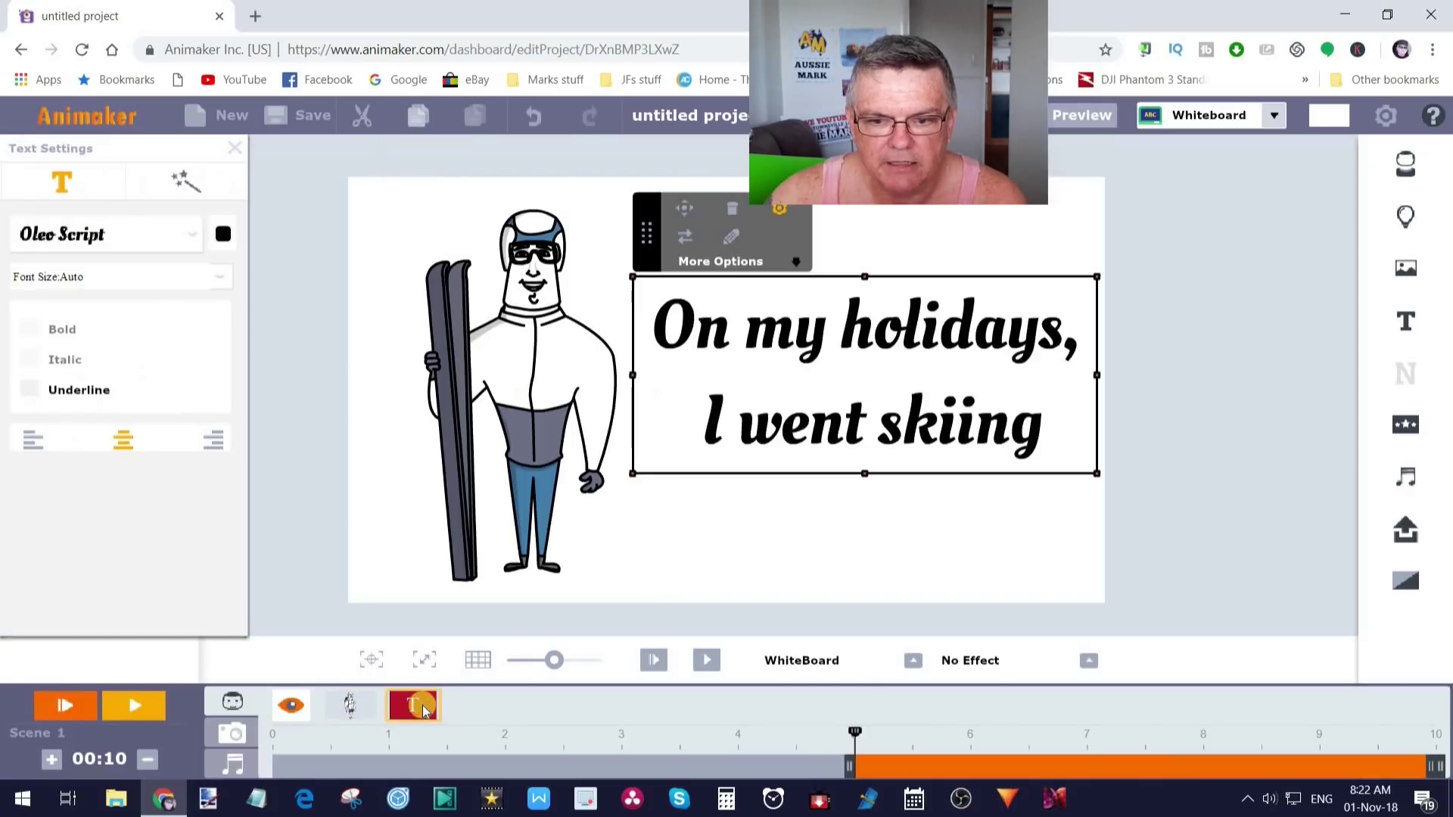
{"action": "left_click", "coordinate": [189, 188]}
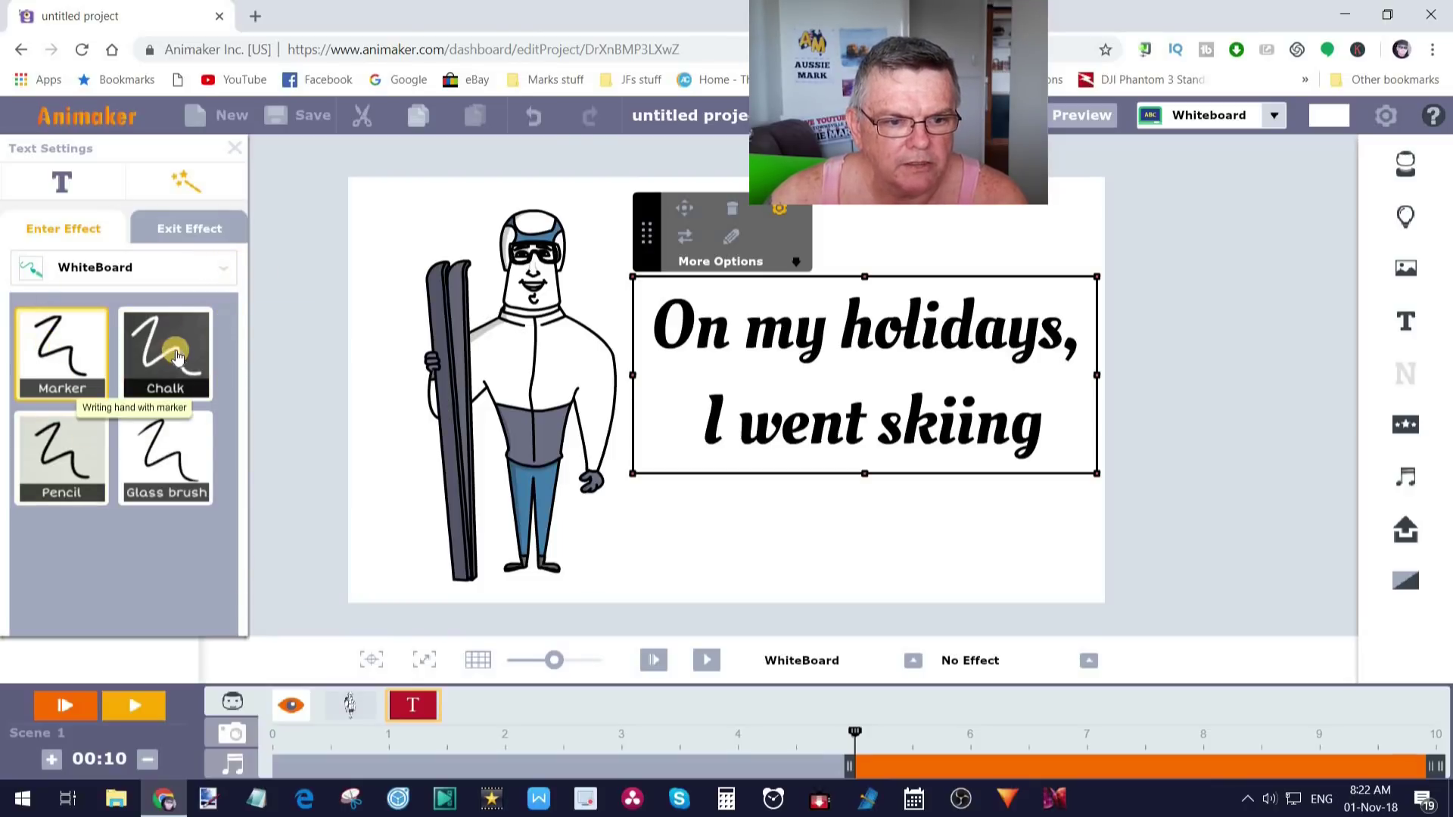
{"action": "left_click", "coordinate": [174, 360]}
{"action": "left_click", "coordinate": [161, 470]}
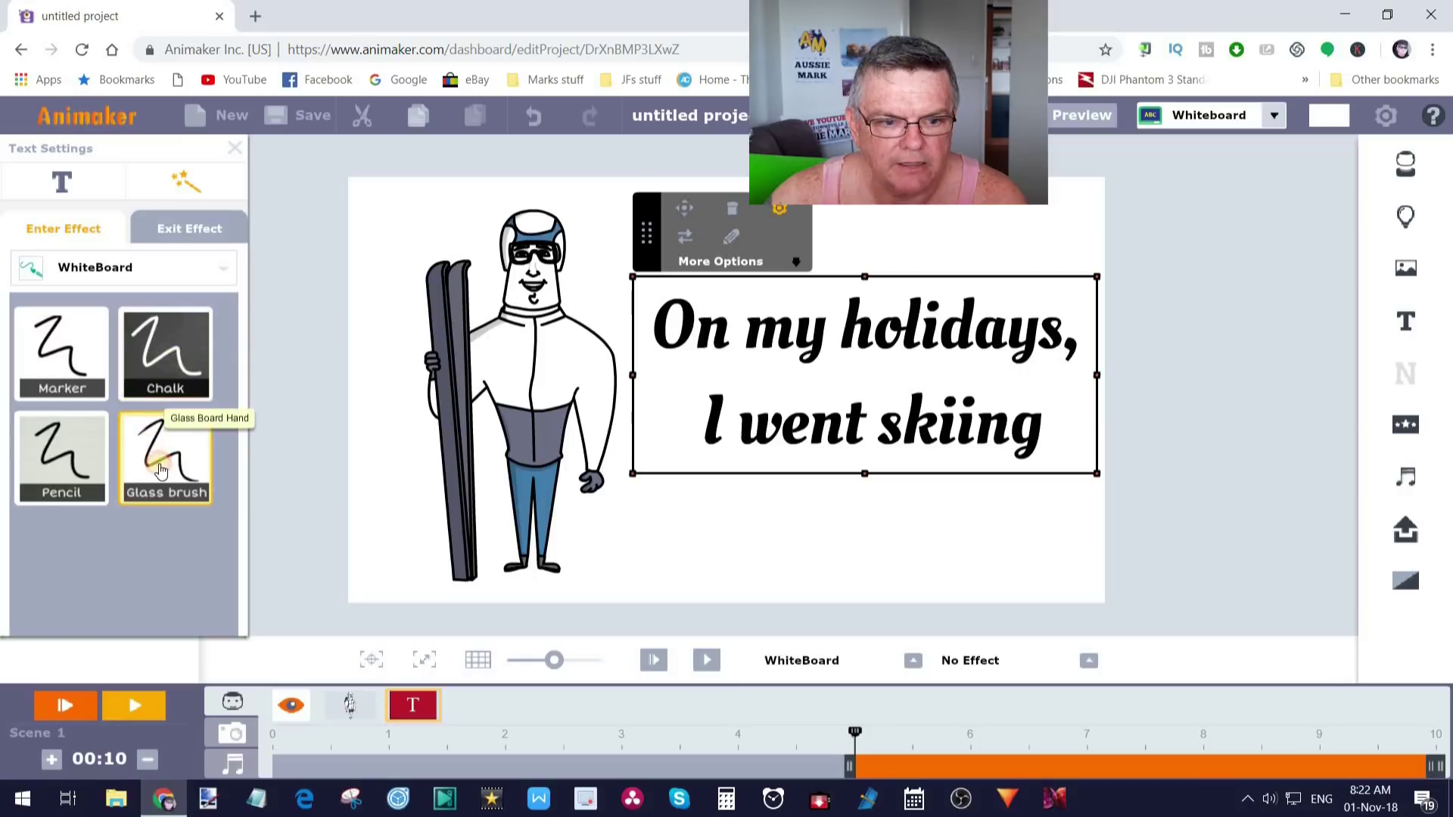
{"action": "left_click", "coordinate": [57, 469]}
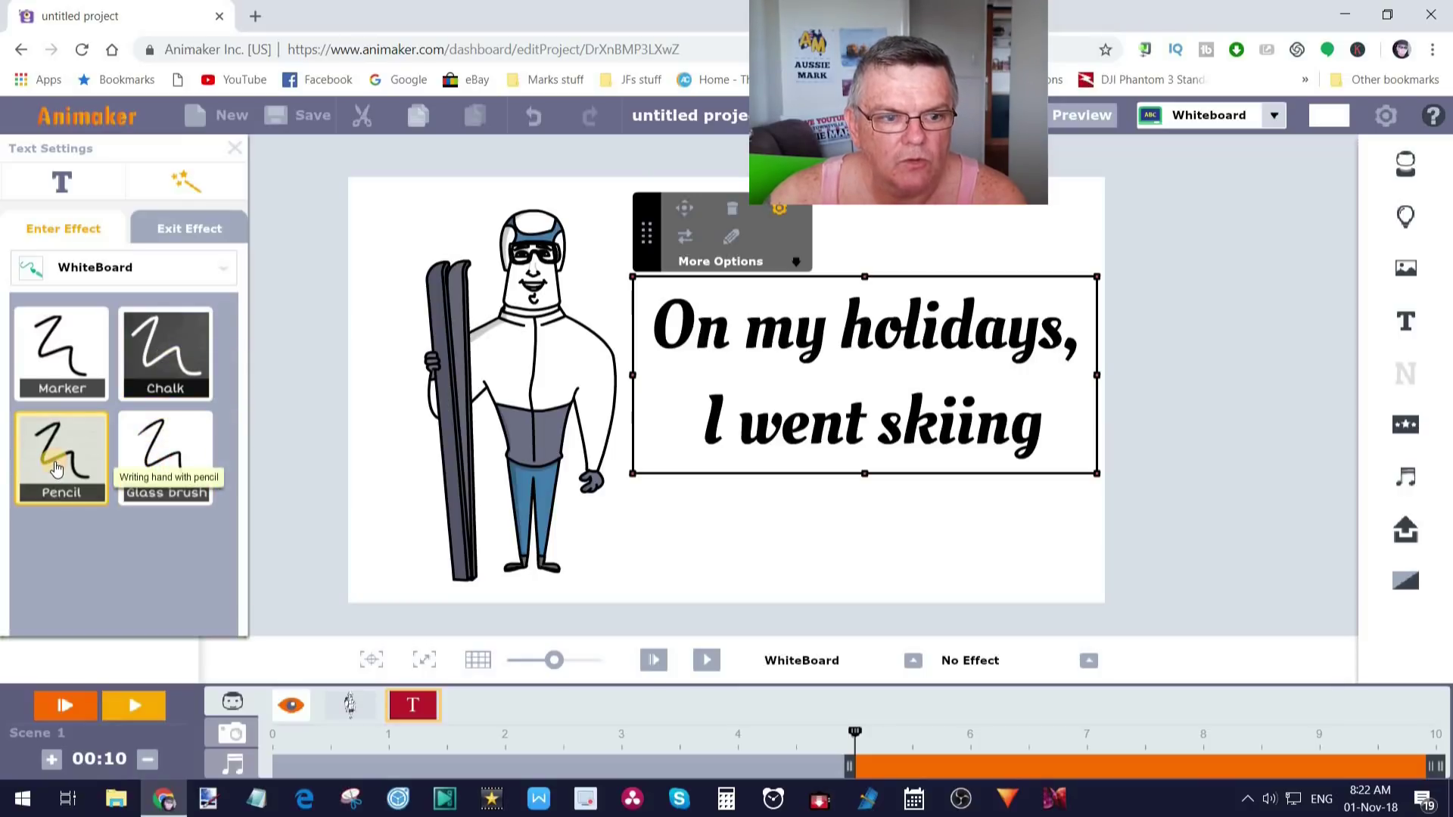
{"action": "left_click", "coordinate": [151, 229]}
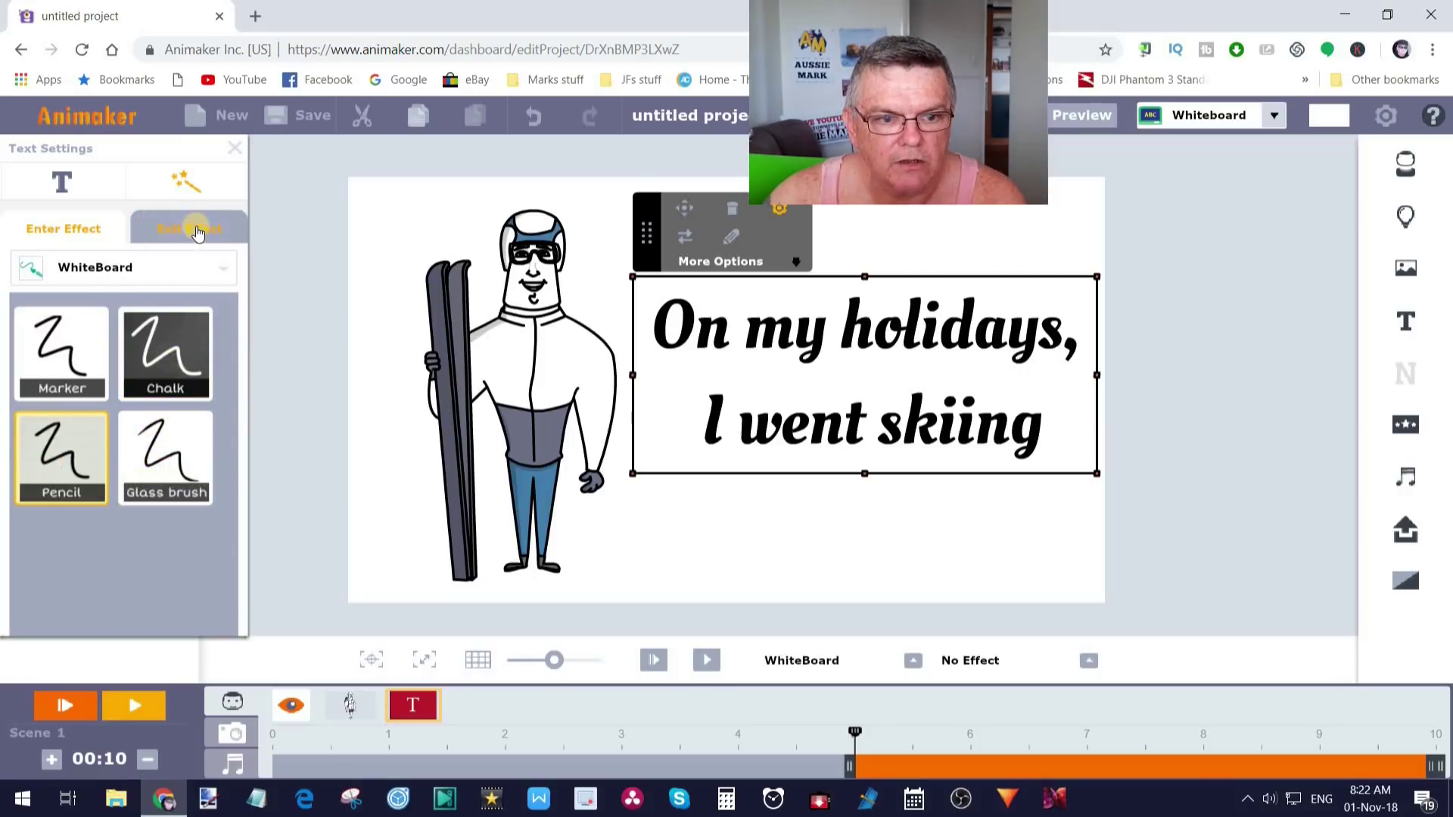
{"action": "left_click", "coordinate": [38, 239]}
{"action": "left_click", "coordinate": [195, 184]}
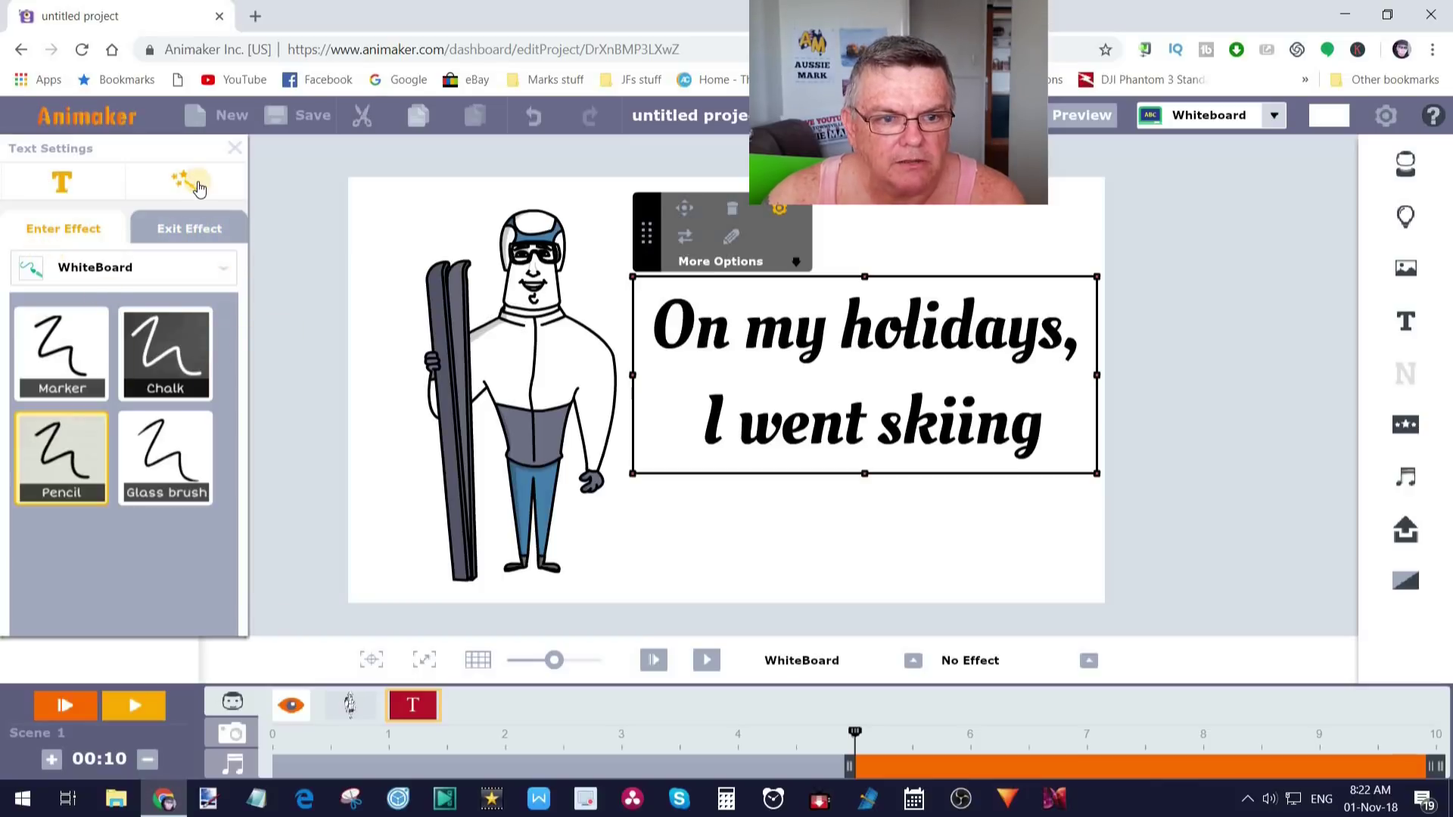
{"action": "left_click", "coordinate": [235, 156]}
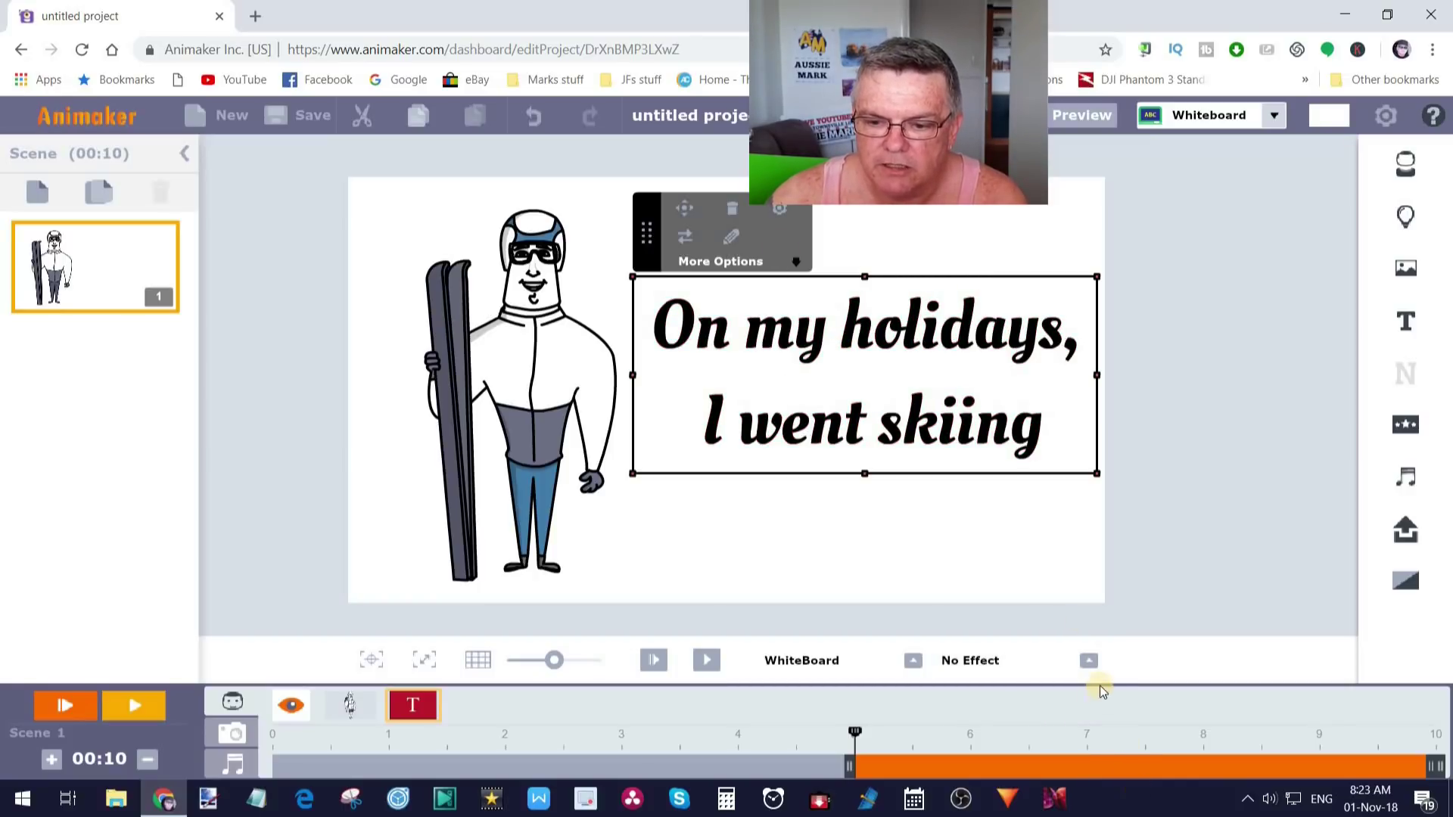
{"action": "left_click", "coordinate": [1087, 661]}
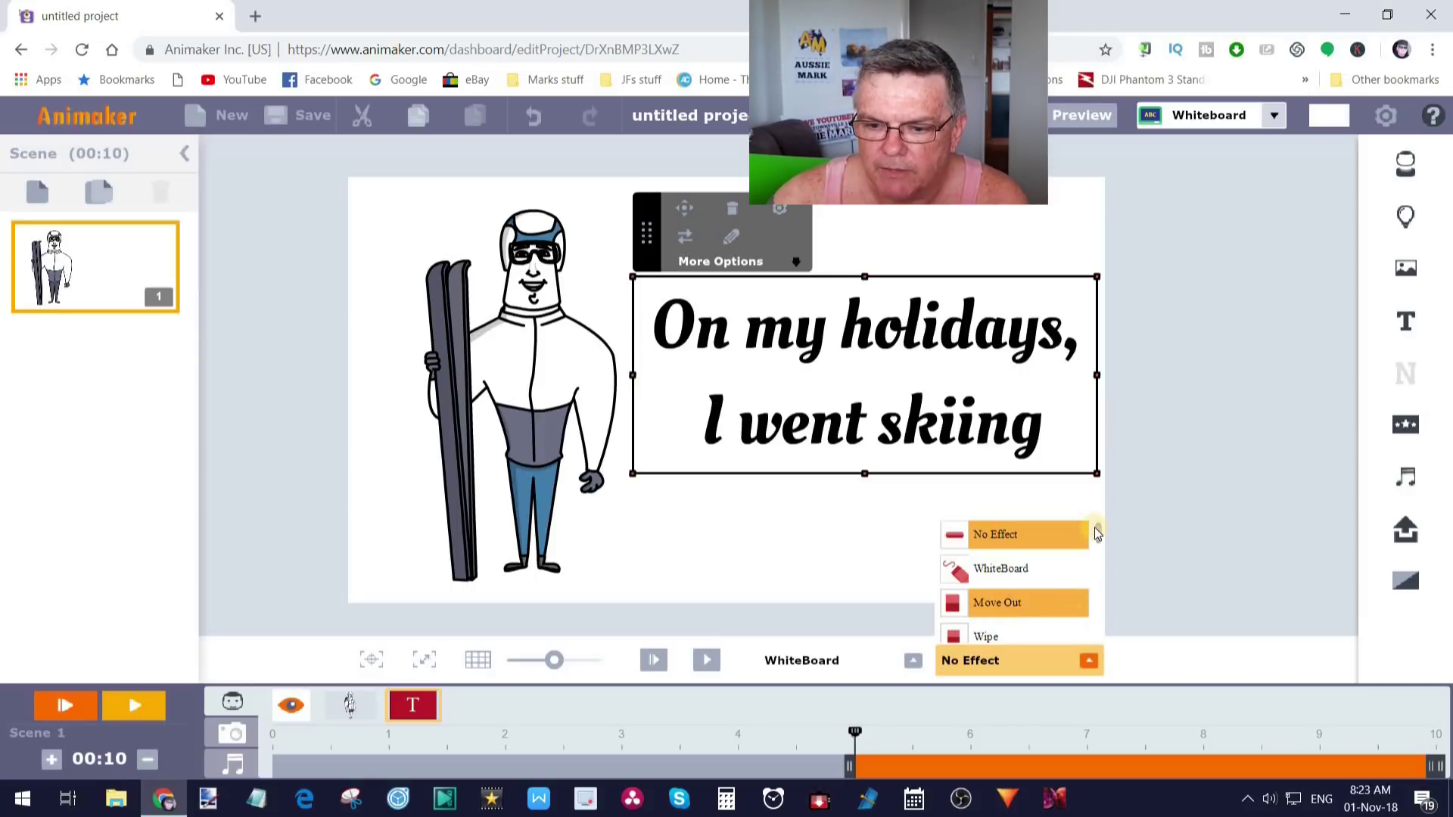
{"action": "mouse_move", "coordinate": [1097, 542]}
{"action": "left_mouse_down"}
{"action": "mouse_move", "coordinate": [1094, 603]}
{"action": "mouse_move", "coordinate": [1095, 523]}
{"action": "left_mouse_up"}
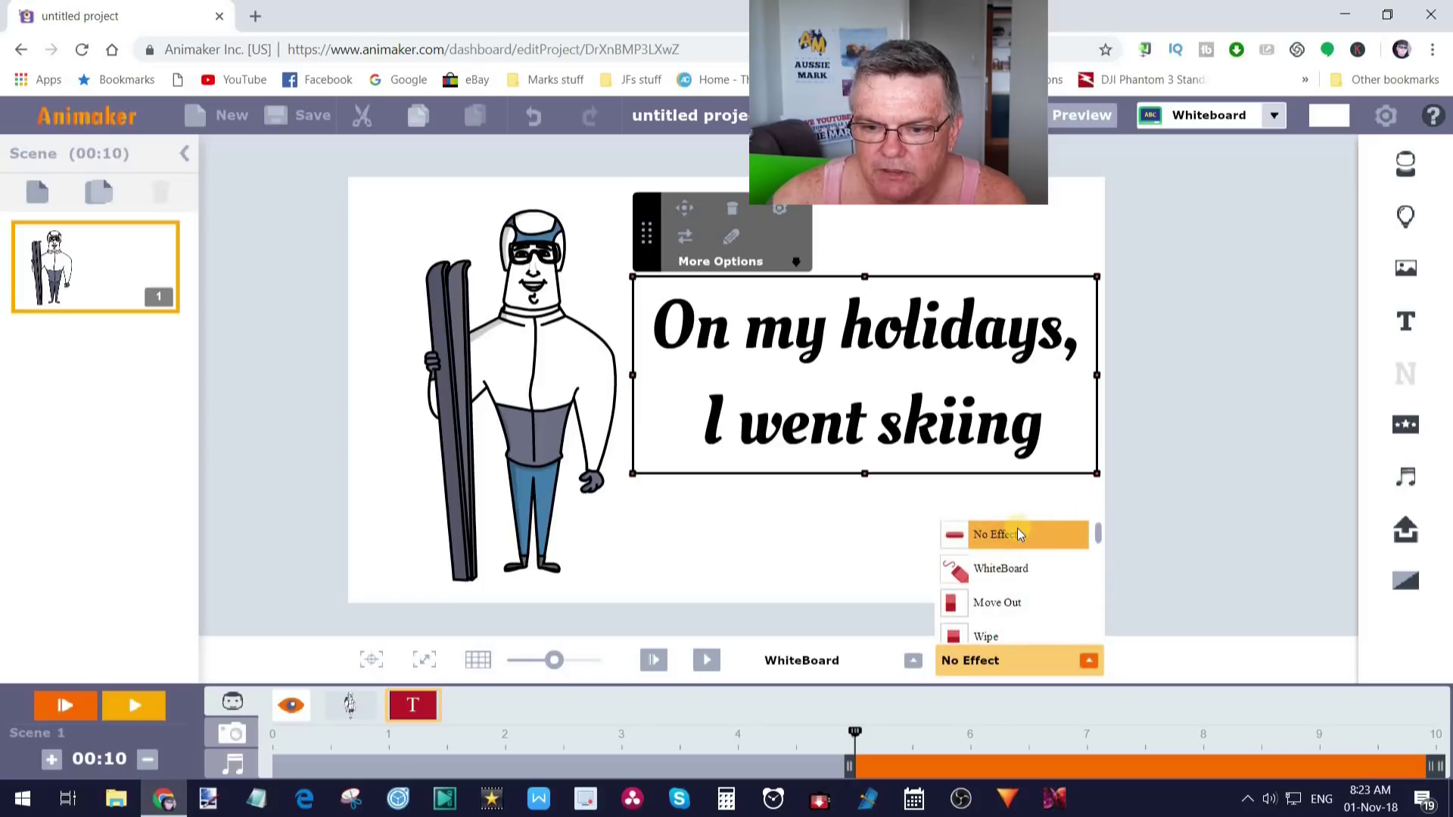
{"action": "left_click", "coordinate": [1208, 397]}
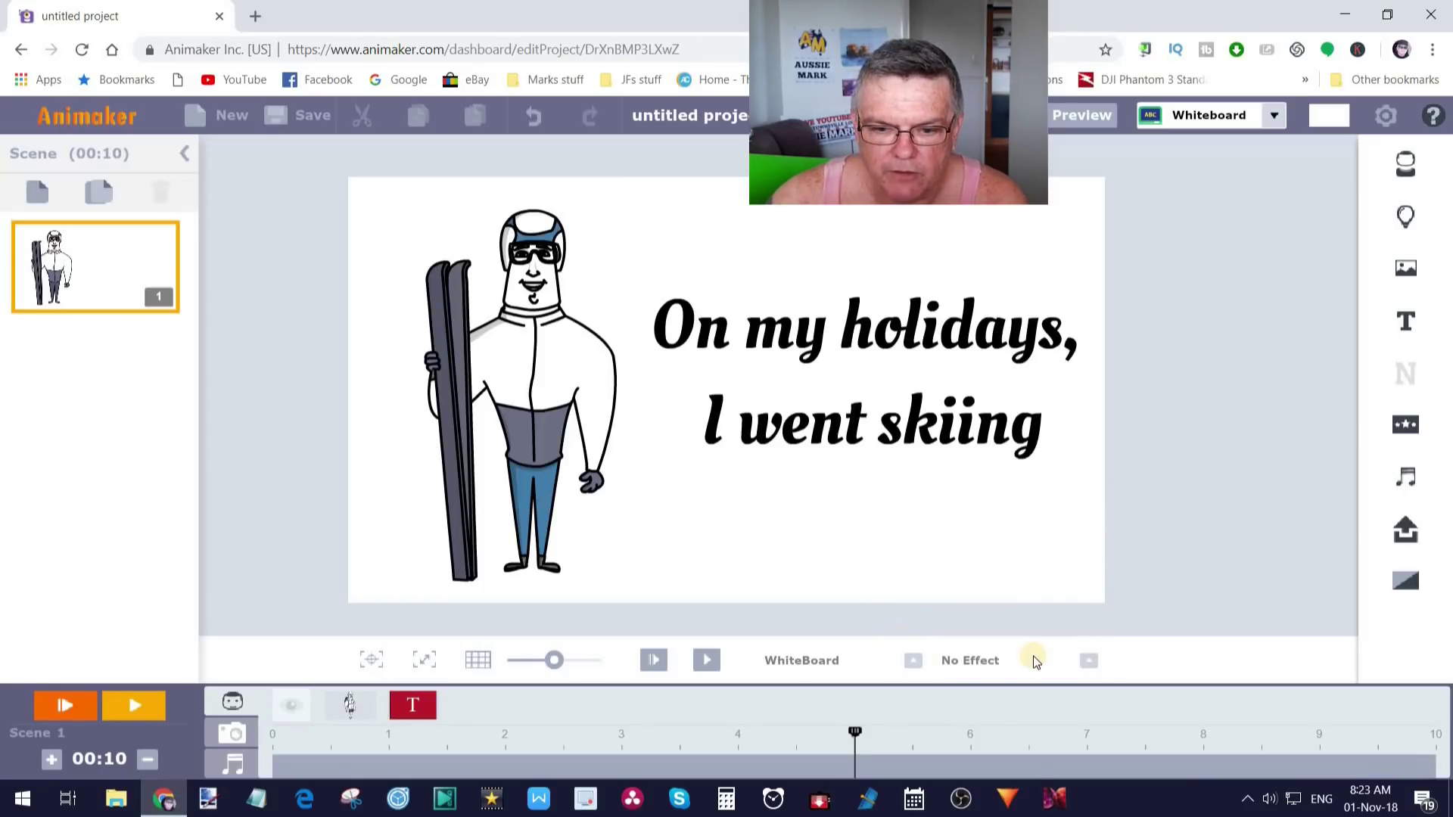
{"action": "left_click", "coordinate": [708, 661]}
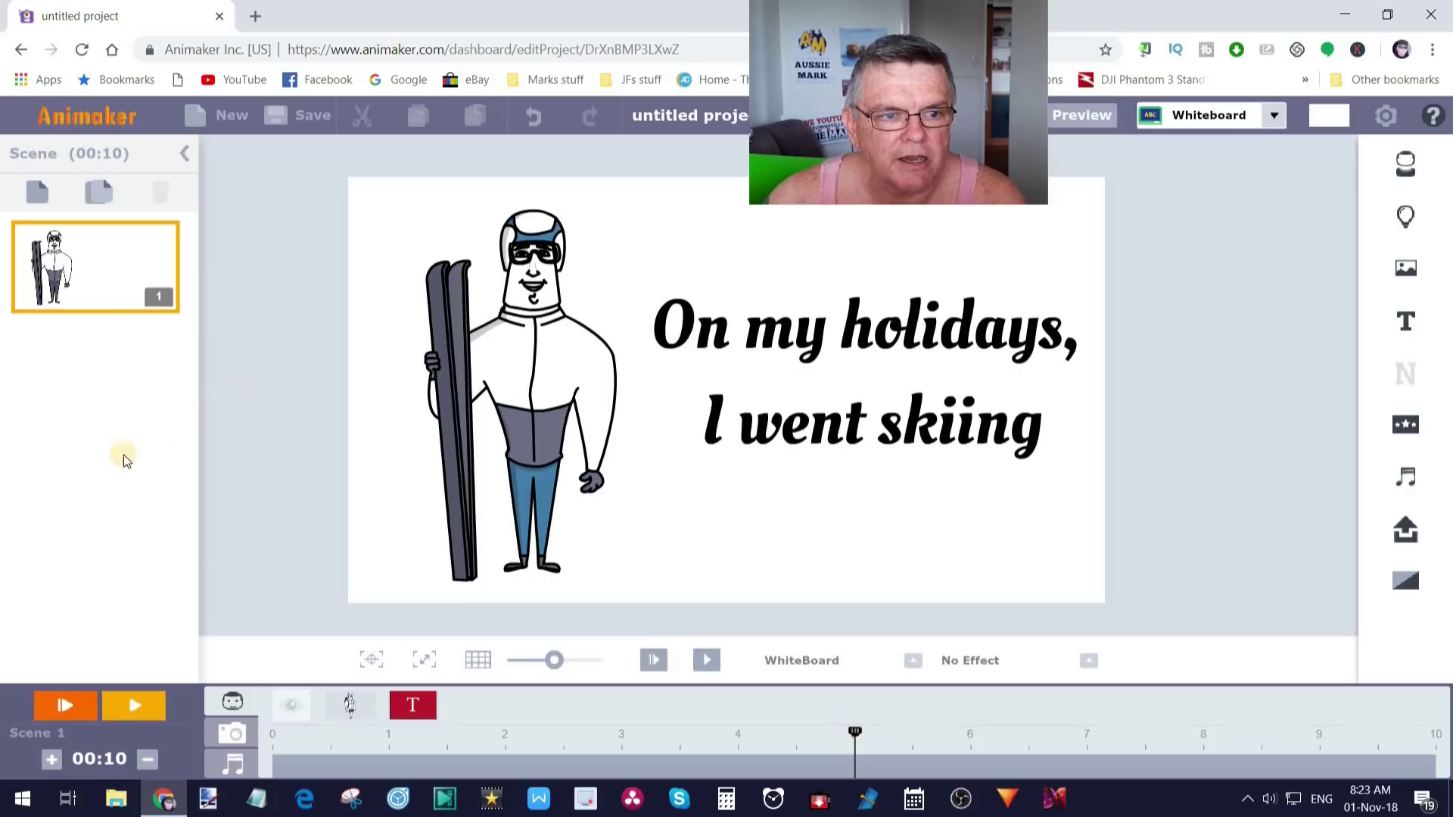
Step: Add scene 2 holding the adventure hiker character, set to the Skiing pose
{"action": "left_click", "coordinate": [37, 196]}
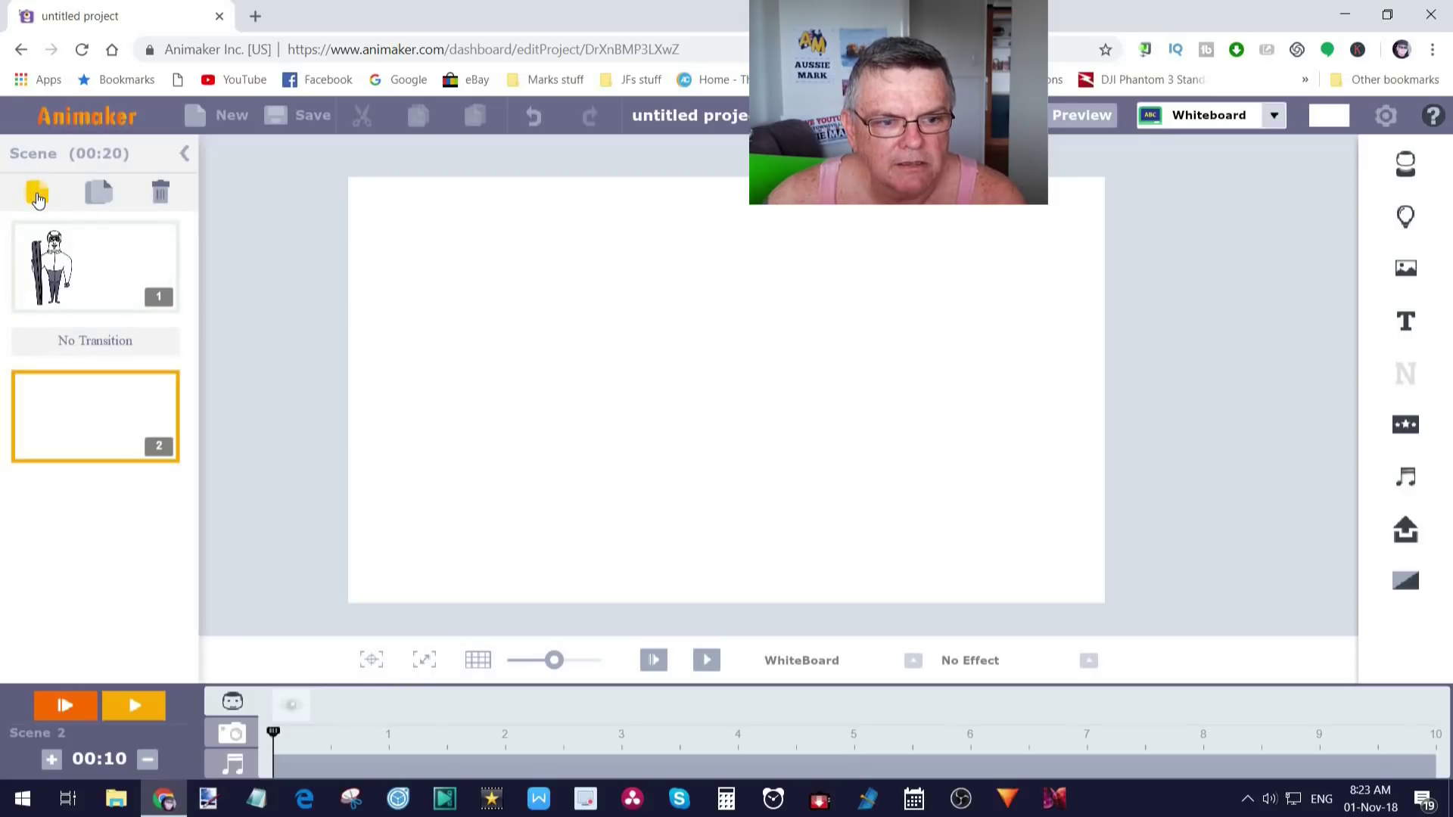
{"action": "left_click", "coordinate": [75, 421]}
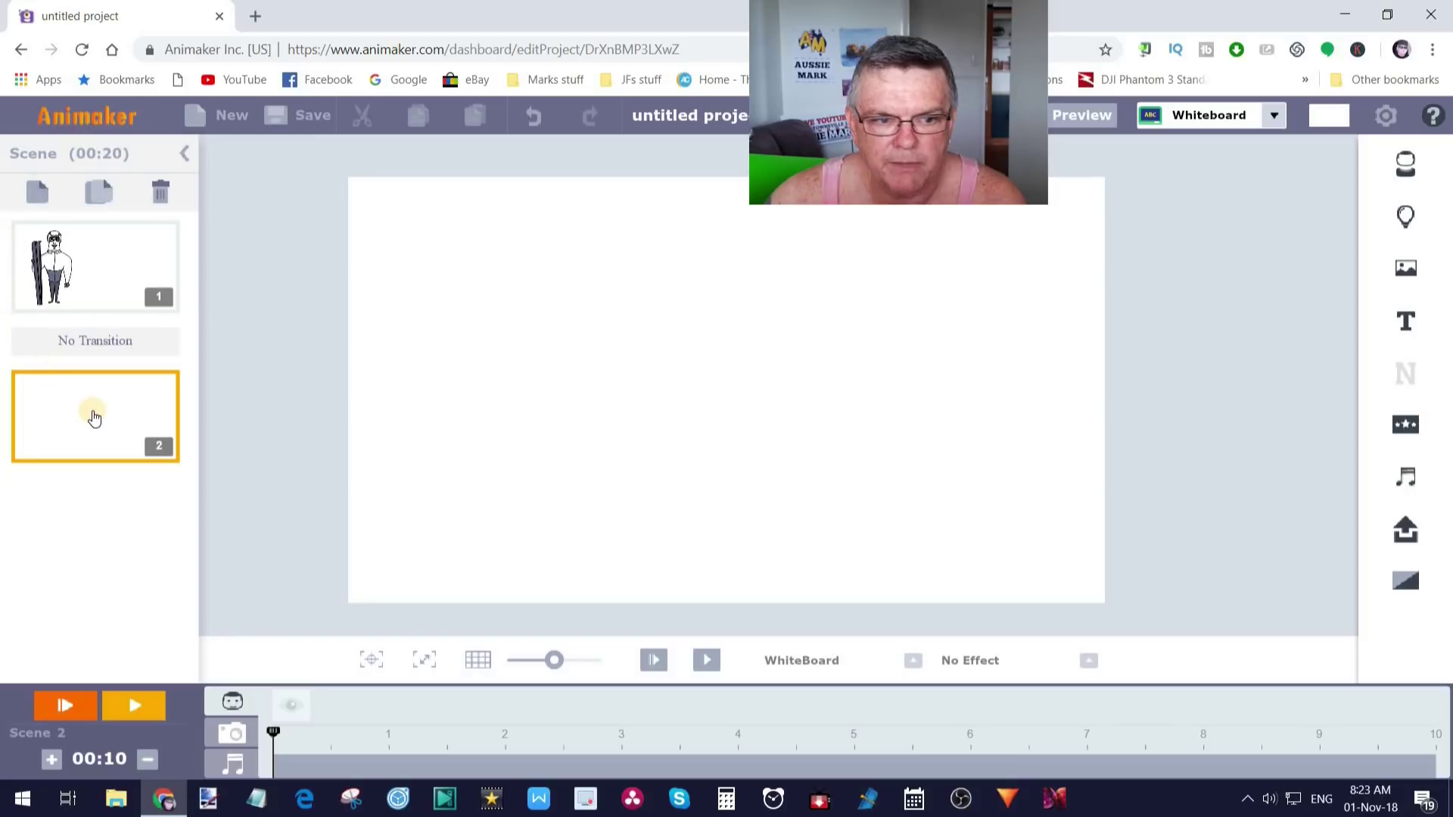
{"action": "left_click", "coordinate": [1406, 174]}
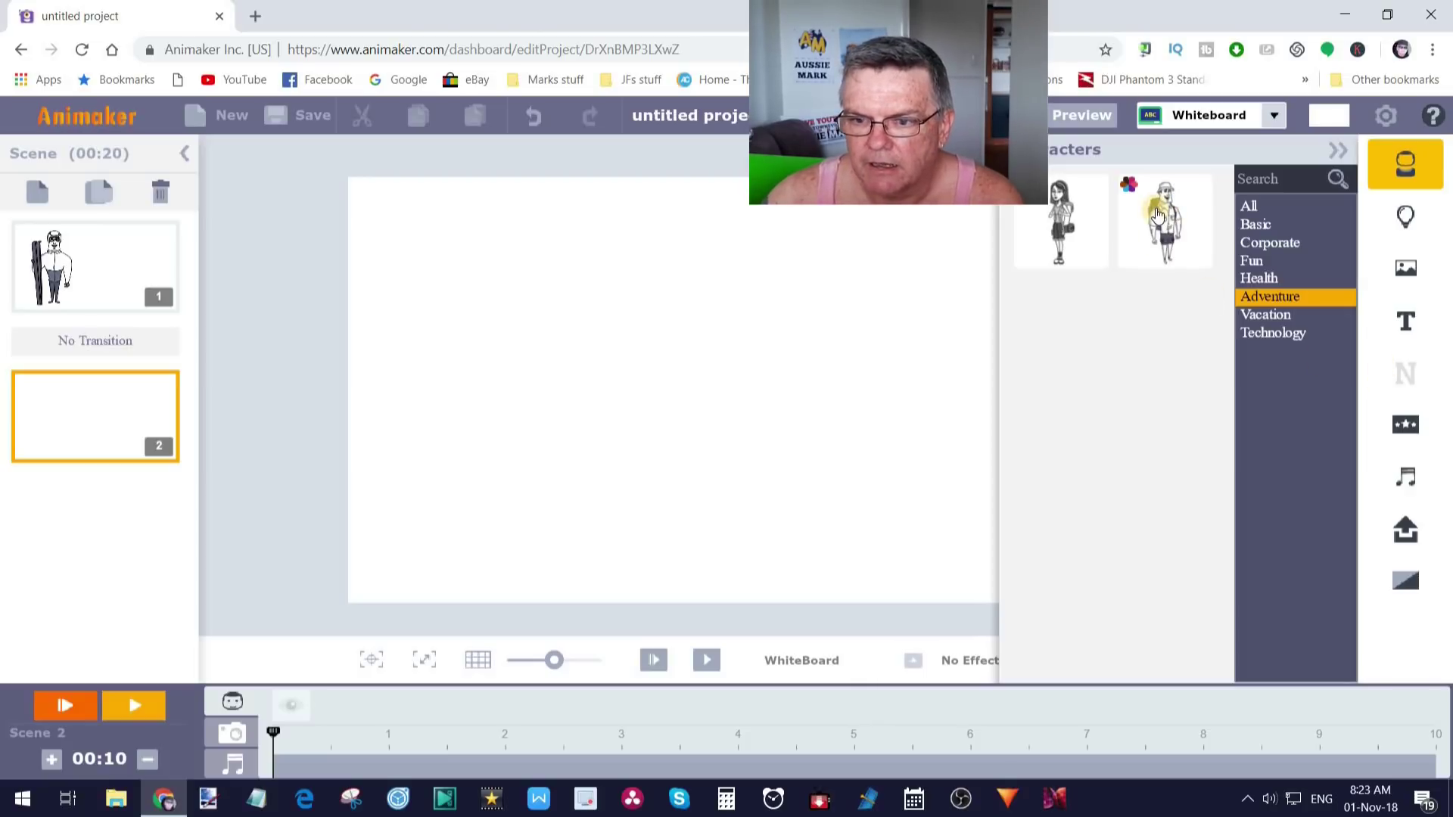
{"action": "left_click", "coordinate": [1160, 216]}
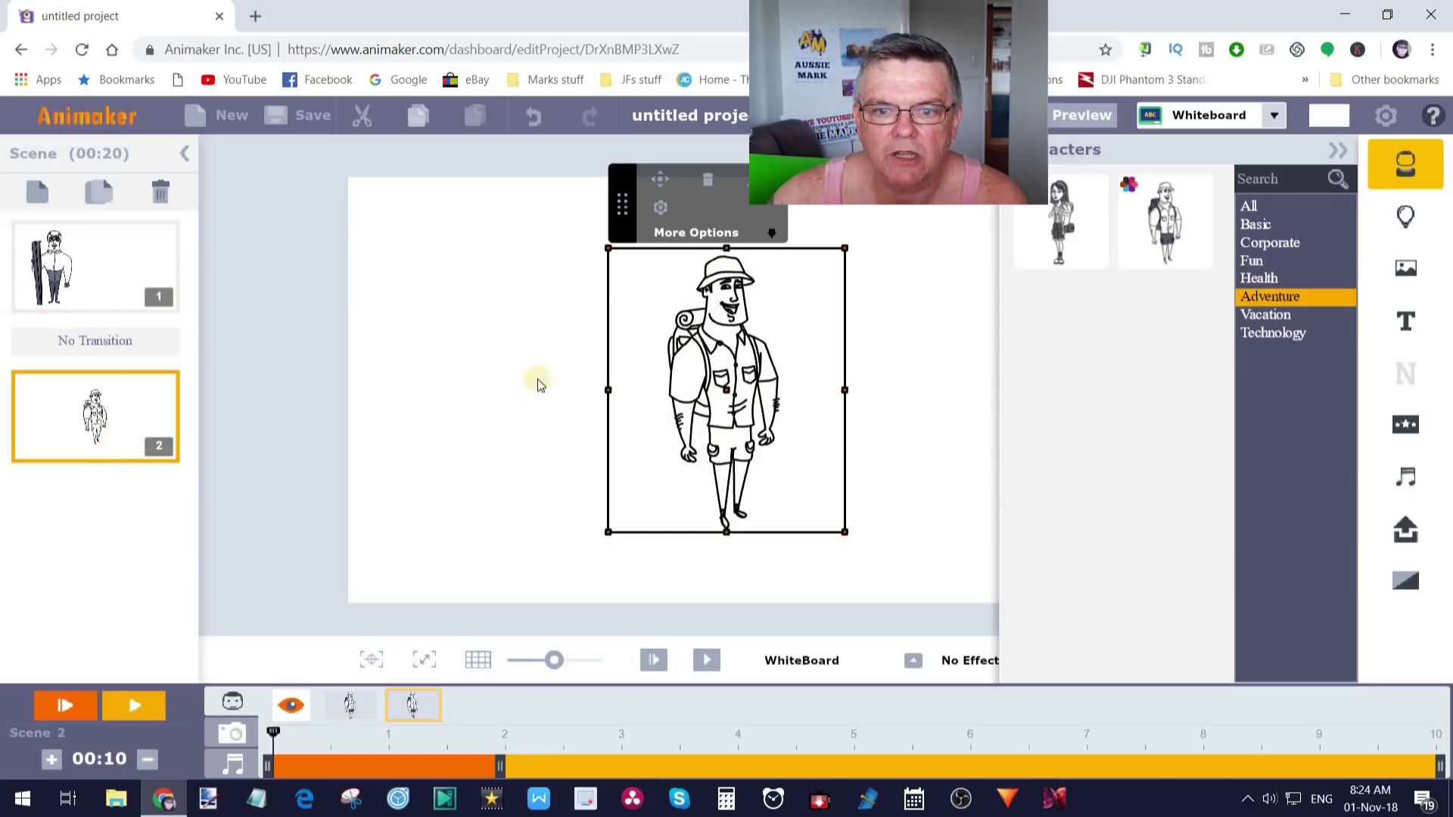
{"action": "left_click", "coordinate": [659, 212]}
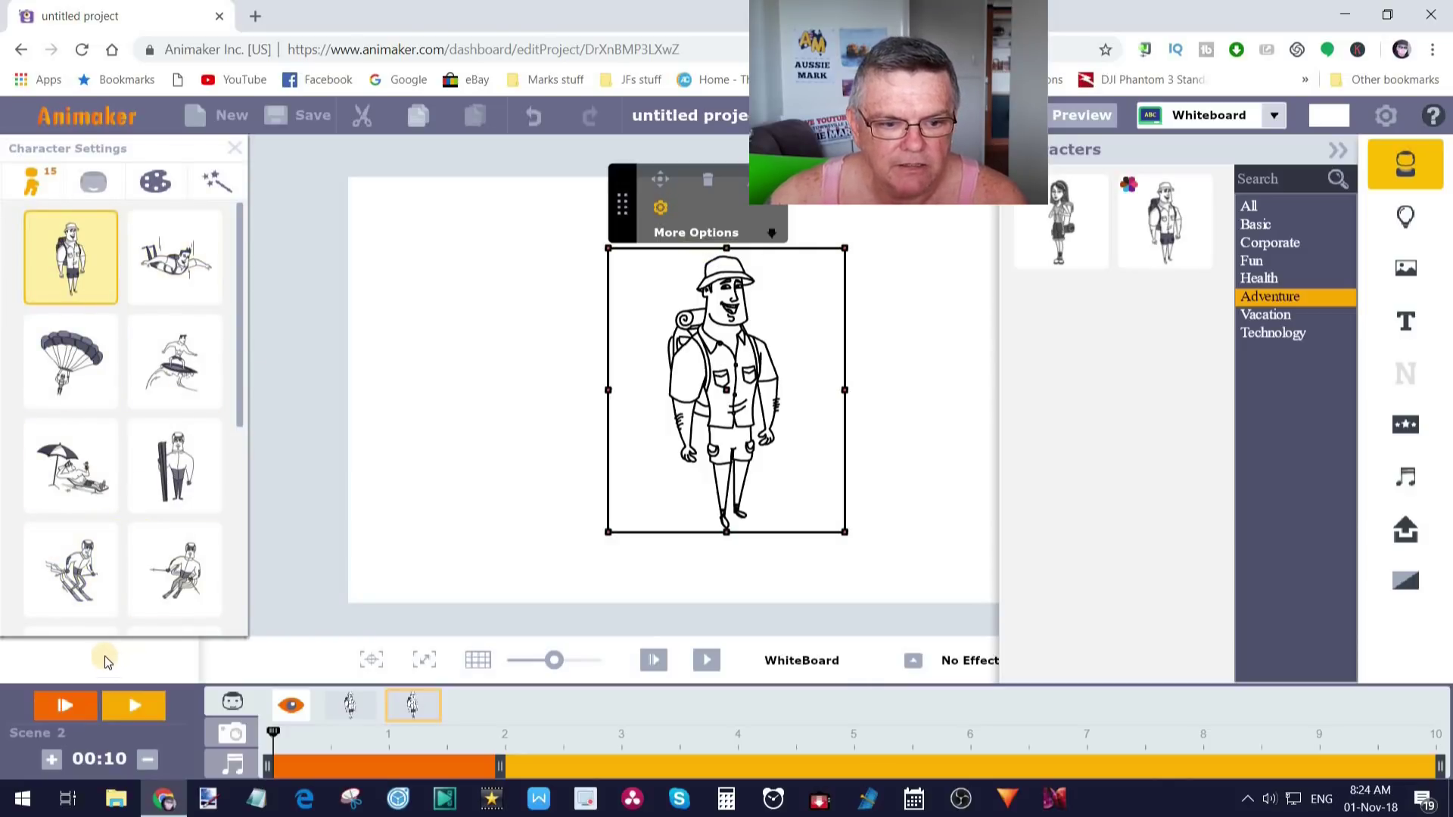
{"action": "left_click", "coordinate": [85, 586]}
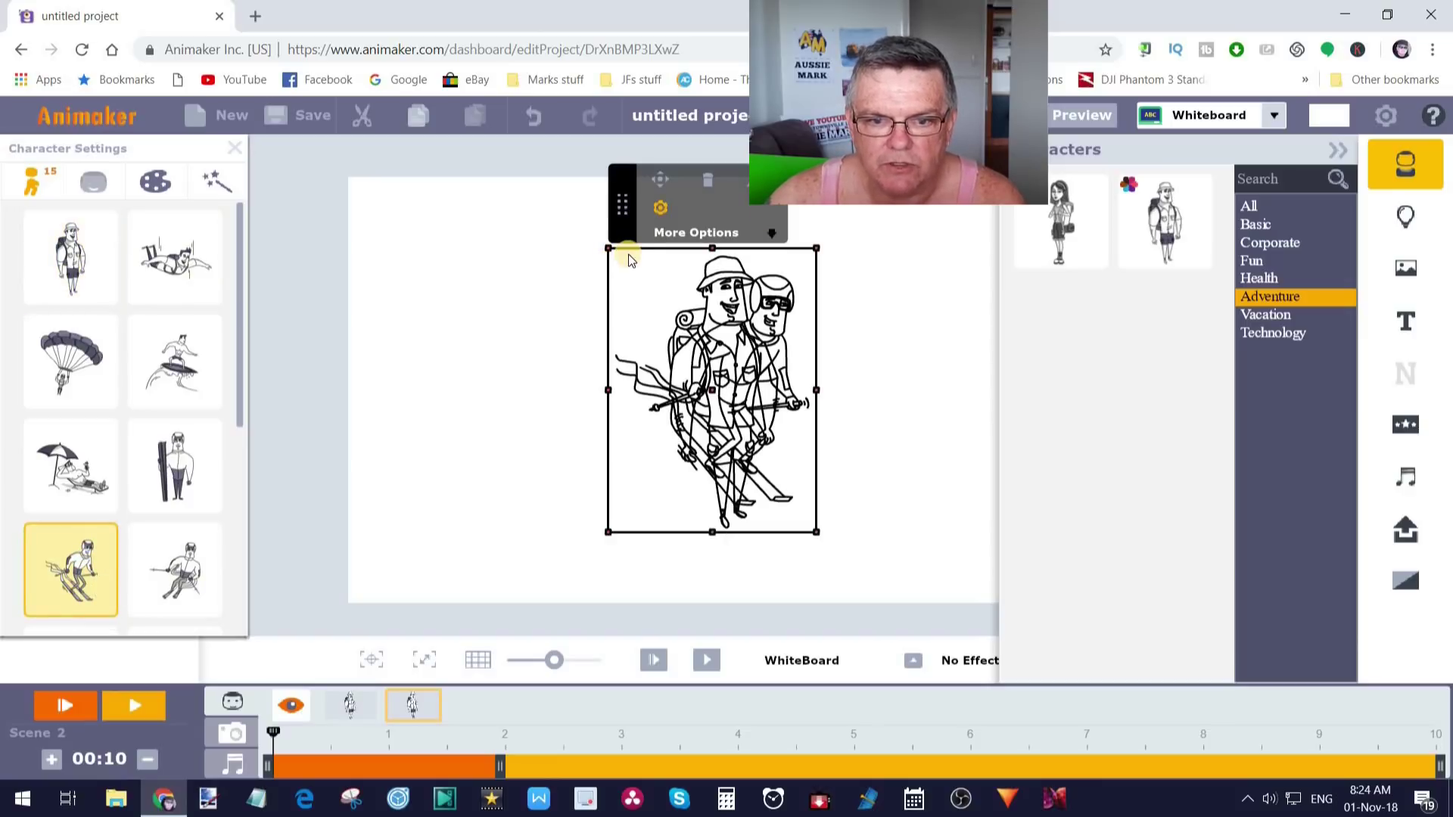
Step: Delete the hiker from scene 2 and move the skier to the canvas's top-left corner
{"action": "left_click_drag", "start_coordinate": [624, 247], "coordinate": [485, 250]}
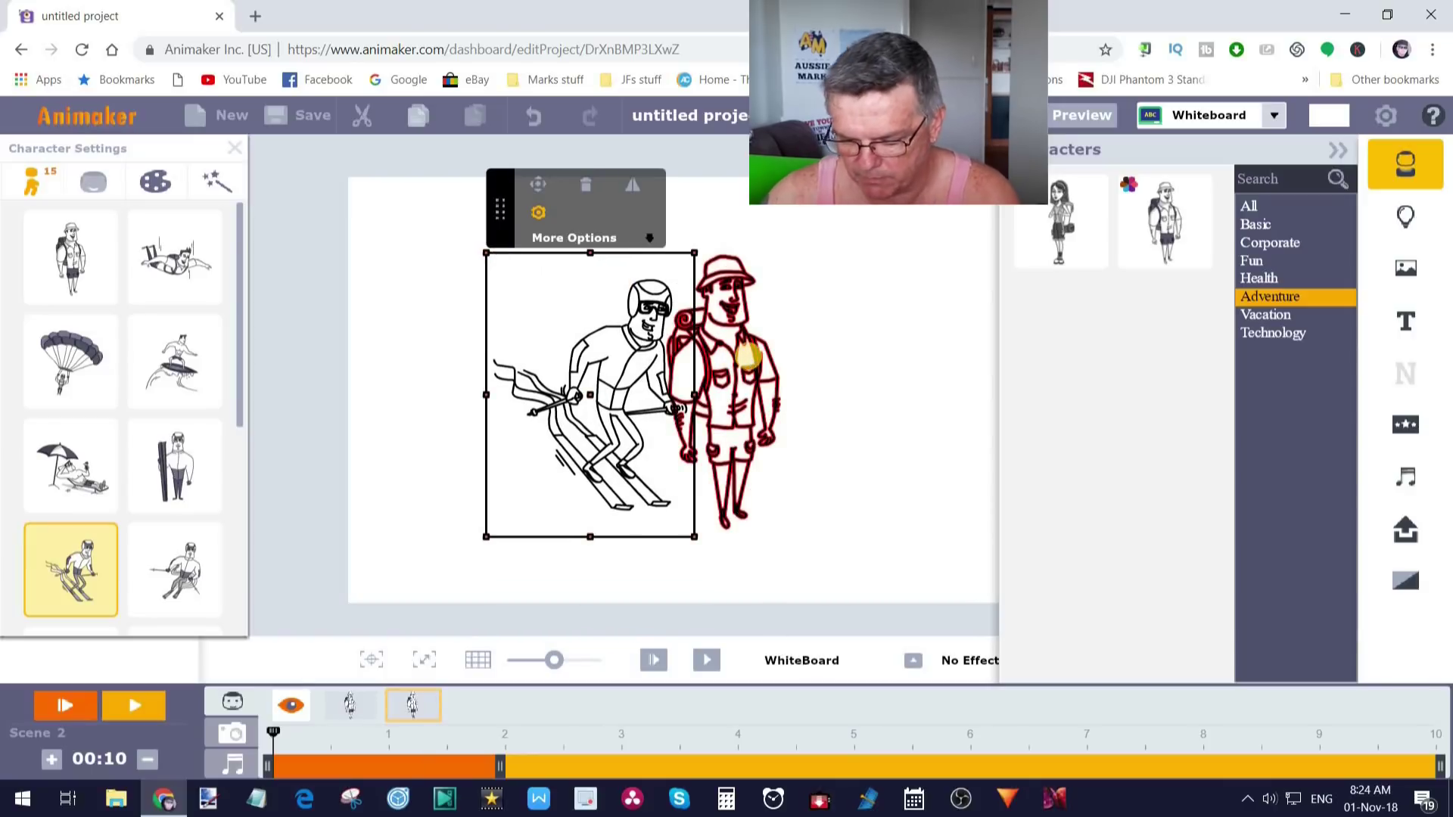
{"action": "left_click", "coordinate": [748, 357]}
{"action": "key", "text": "Delete"}
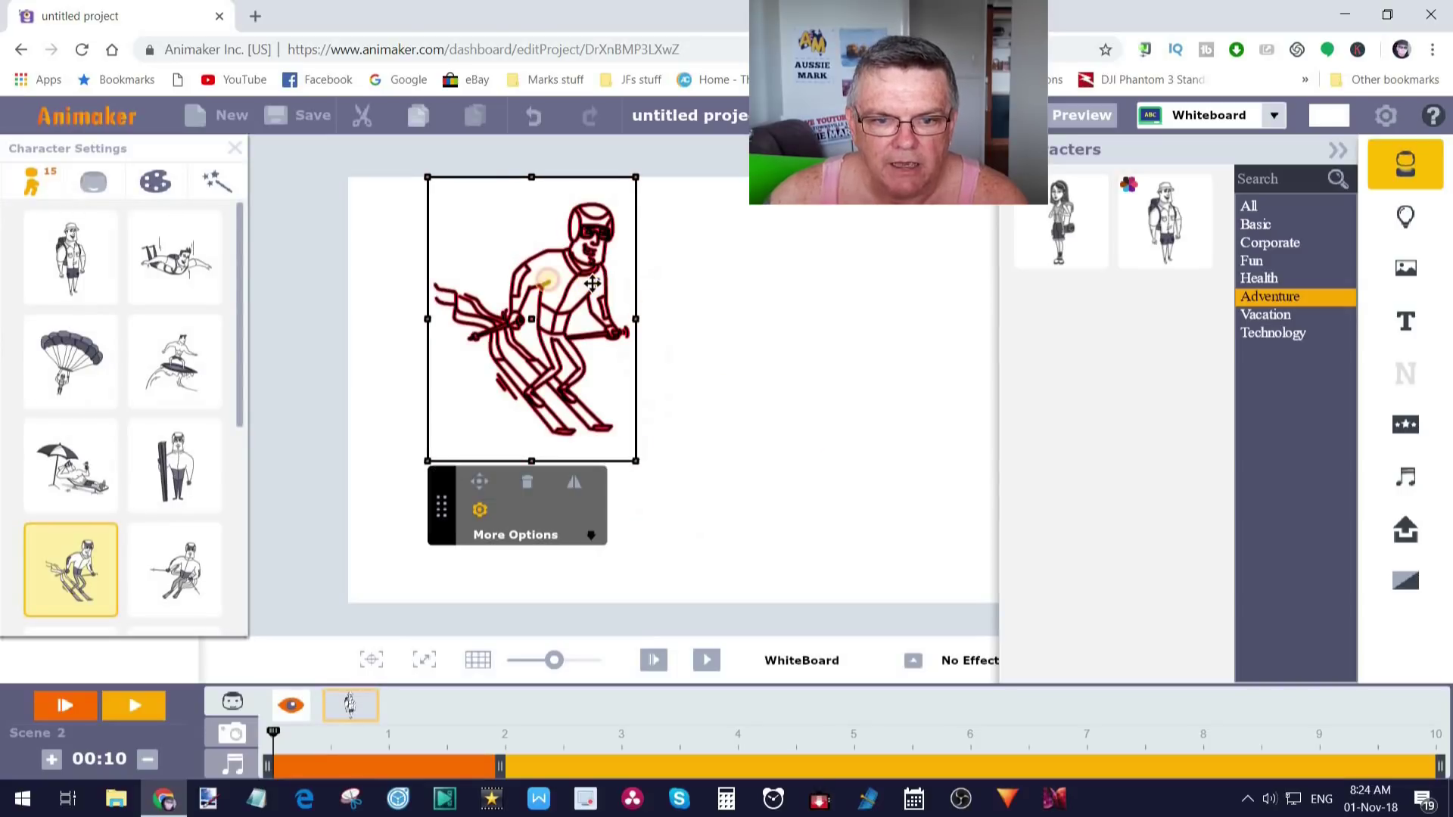
{"action": "left_click_drag", "start_coordinate": [593, 285], "coordinate": [563, 262]}
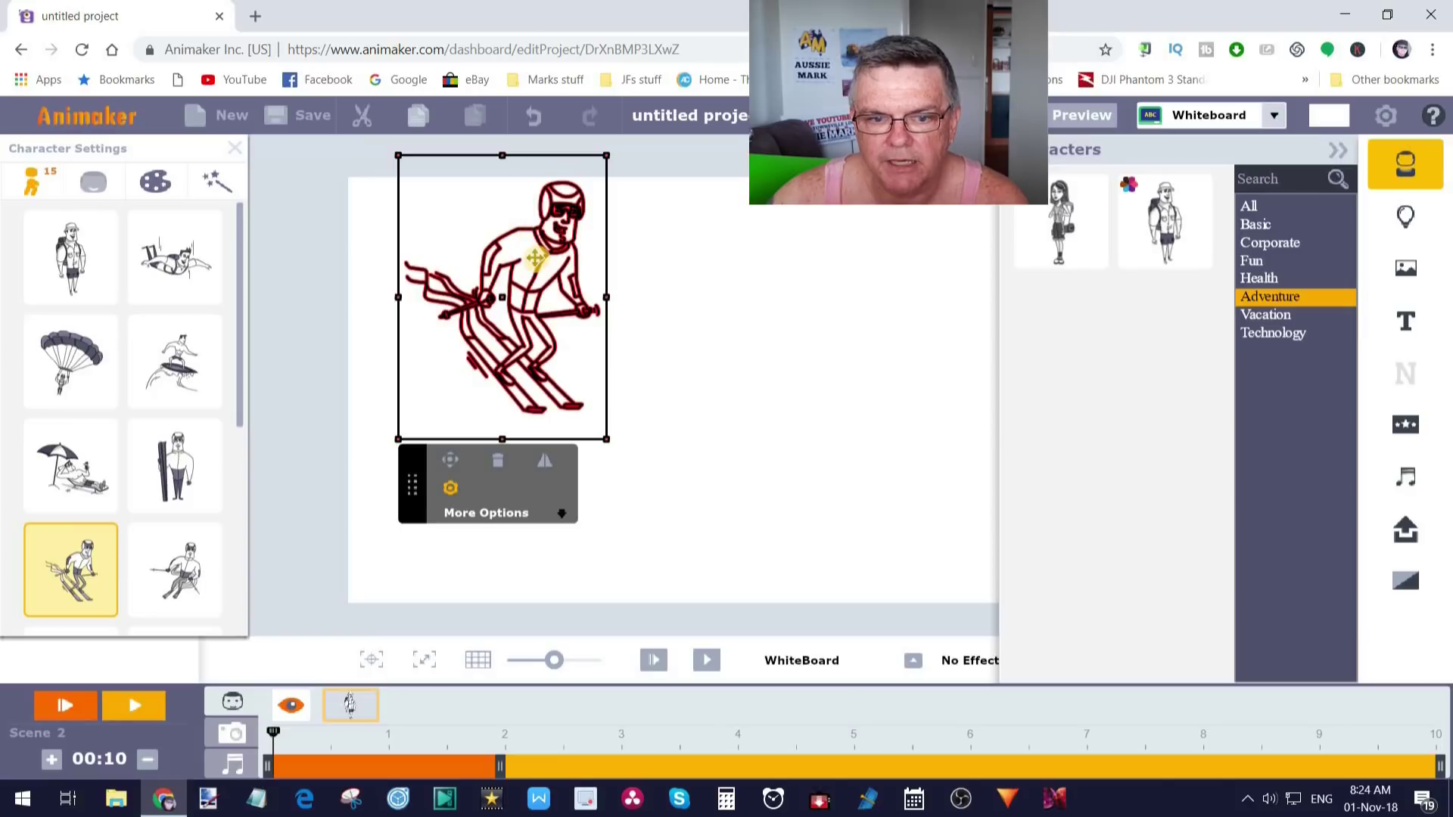
{"action": "left_click_drag", "start_coordinate": [530, 237], "coordinate": [428, 122]}
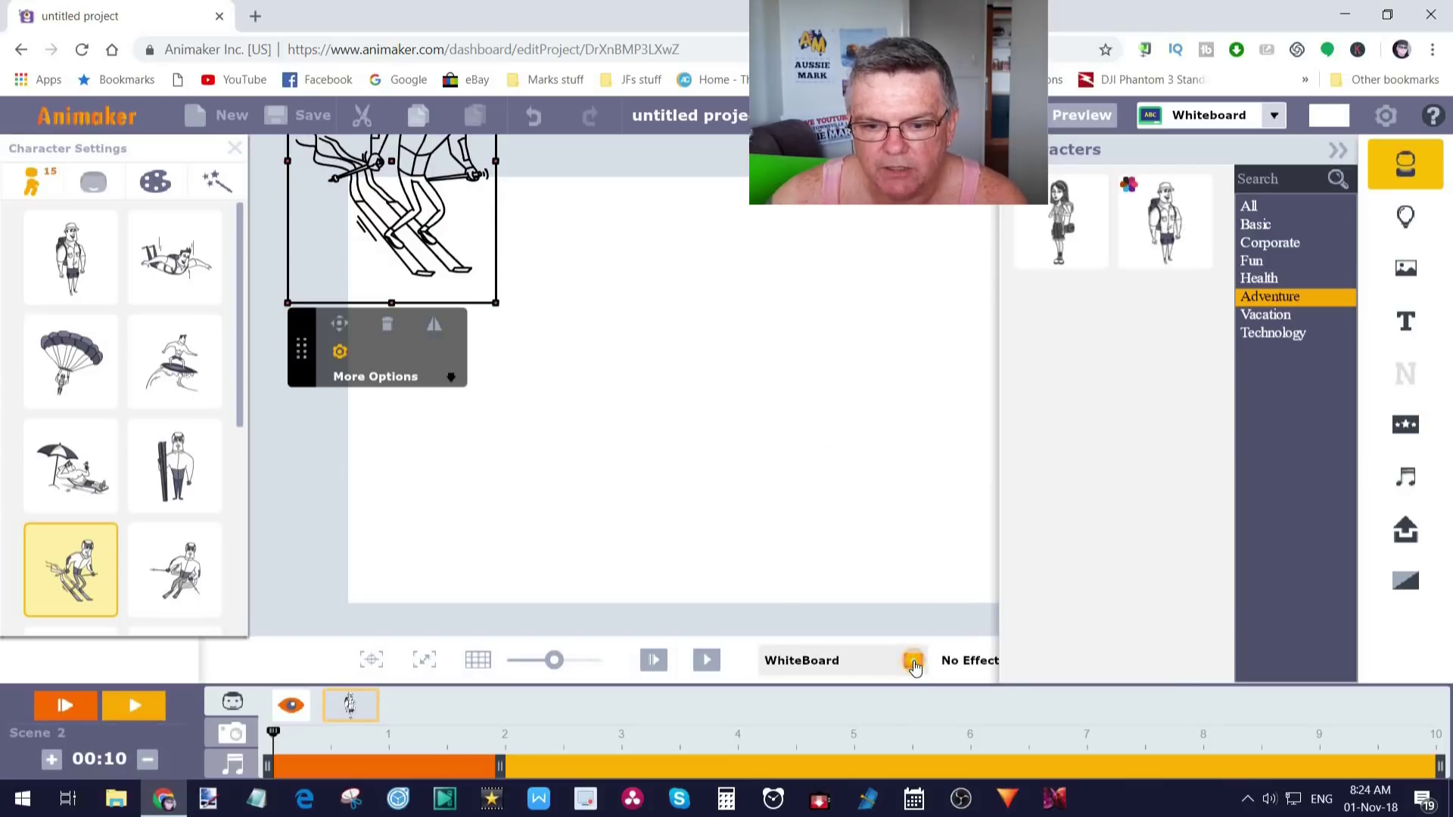
{"action": "left_click", "coordinate": [913, 663]}
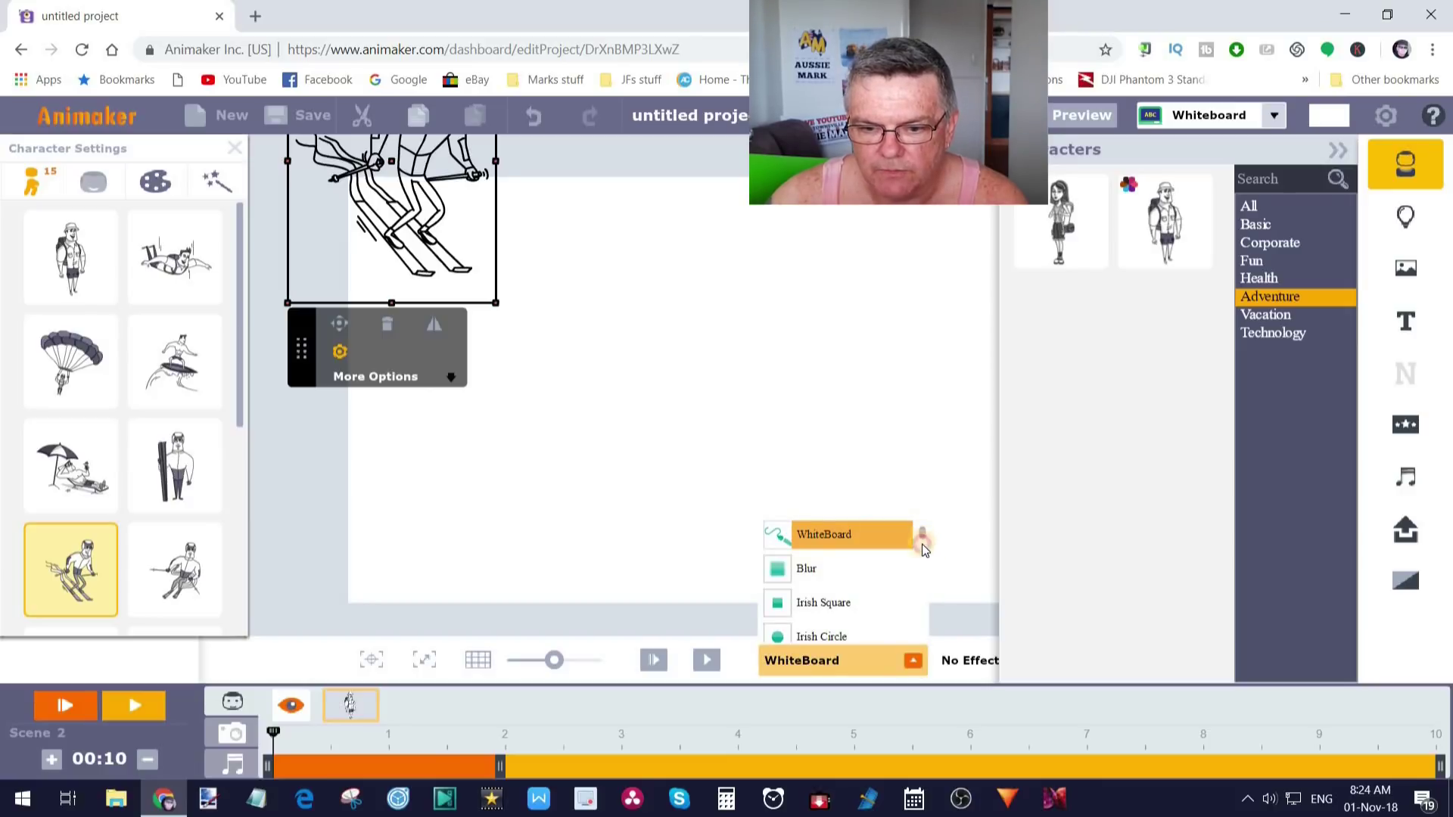
Step: Set the skier to Enter Top Left and place it in the scene's bottom-right corner
{"action": "left_click_drag", "start_coordinate": [923, 550], "coordinate": [915, 605]}
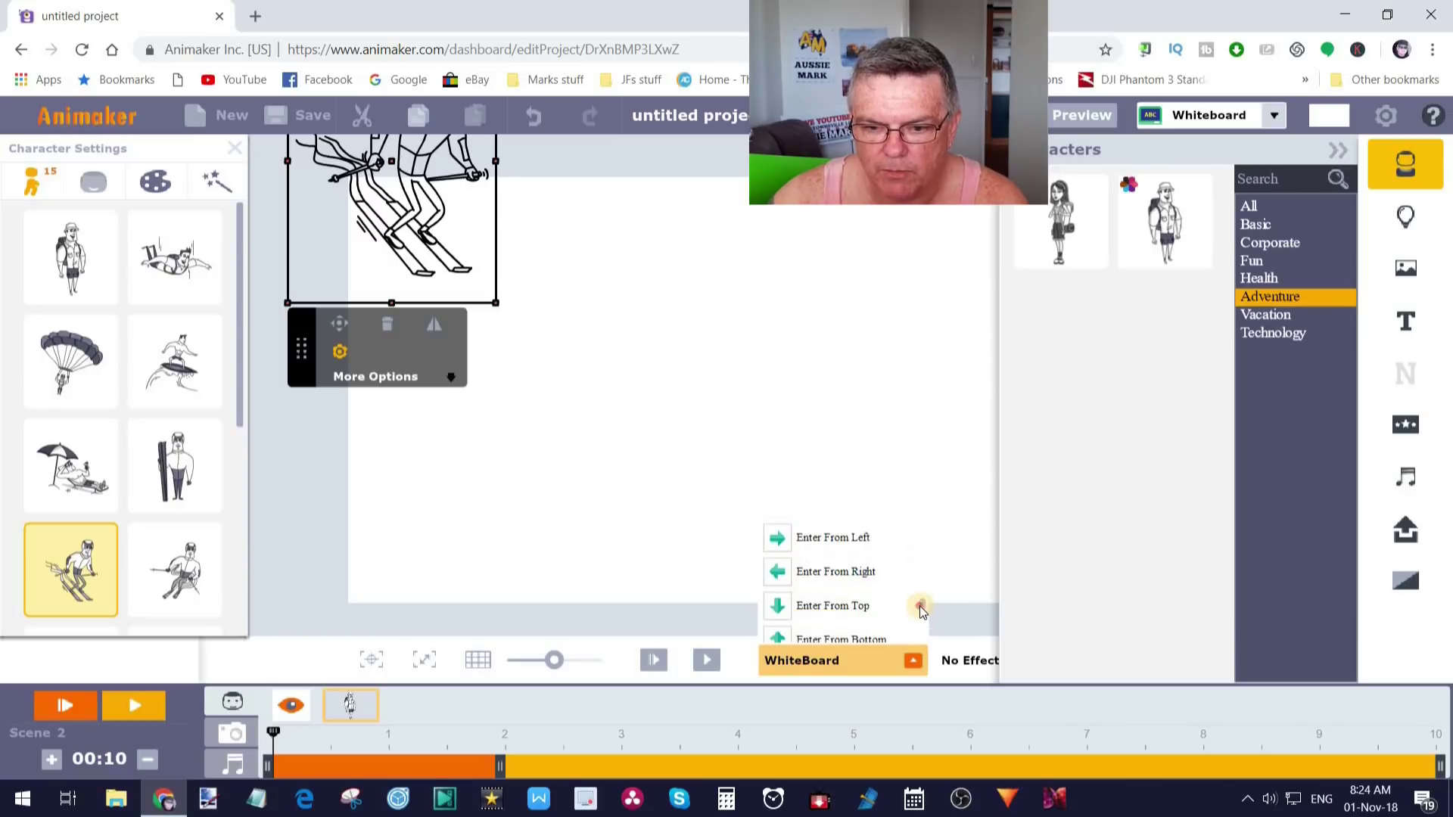
{"action": "left_click_drag", "start_coordinate": [921, 610], "coordinate": [922, 624]}
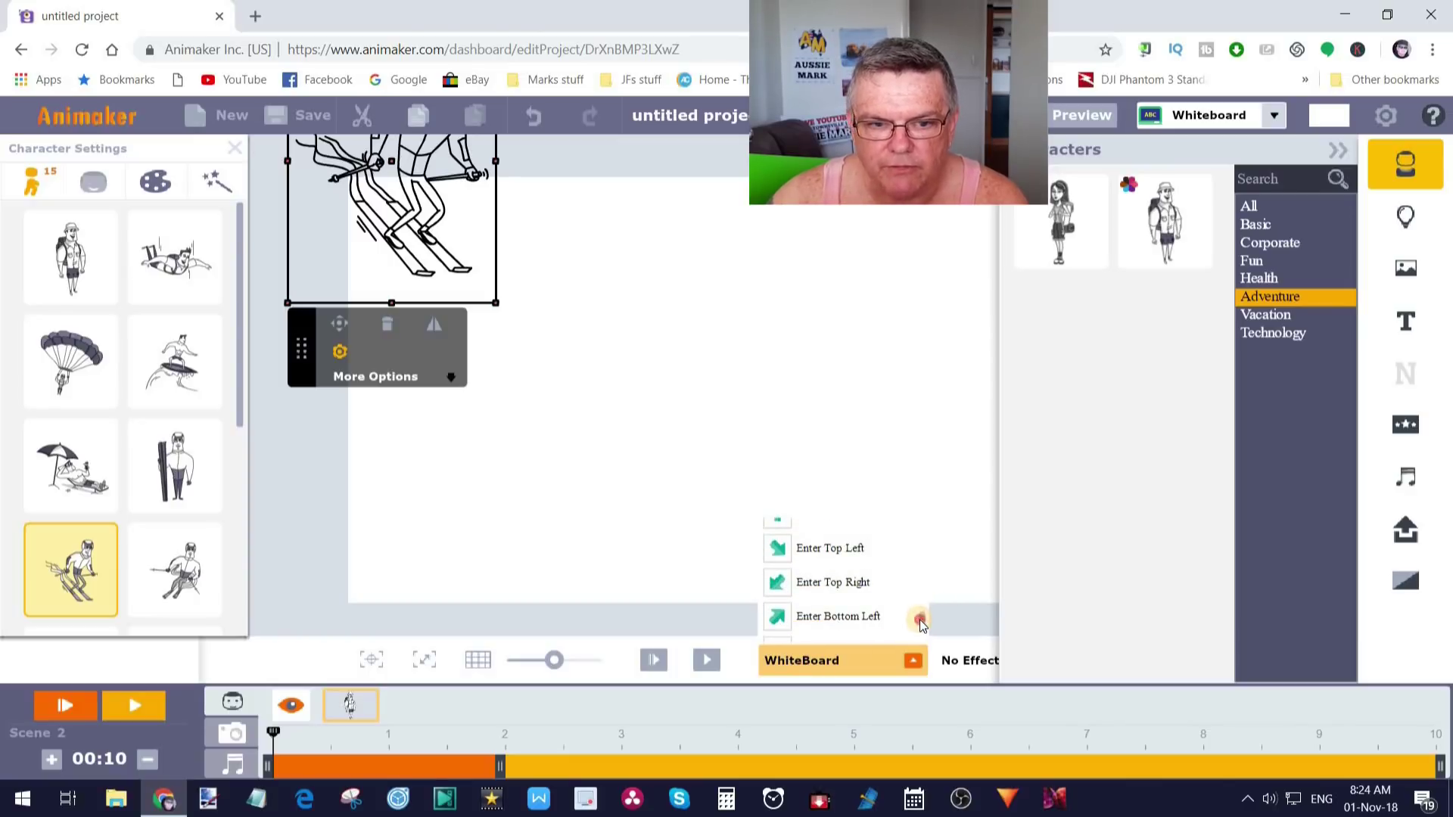
{"action": "left_click", "coordinate": [838, 553]}
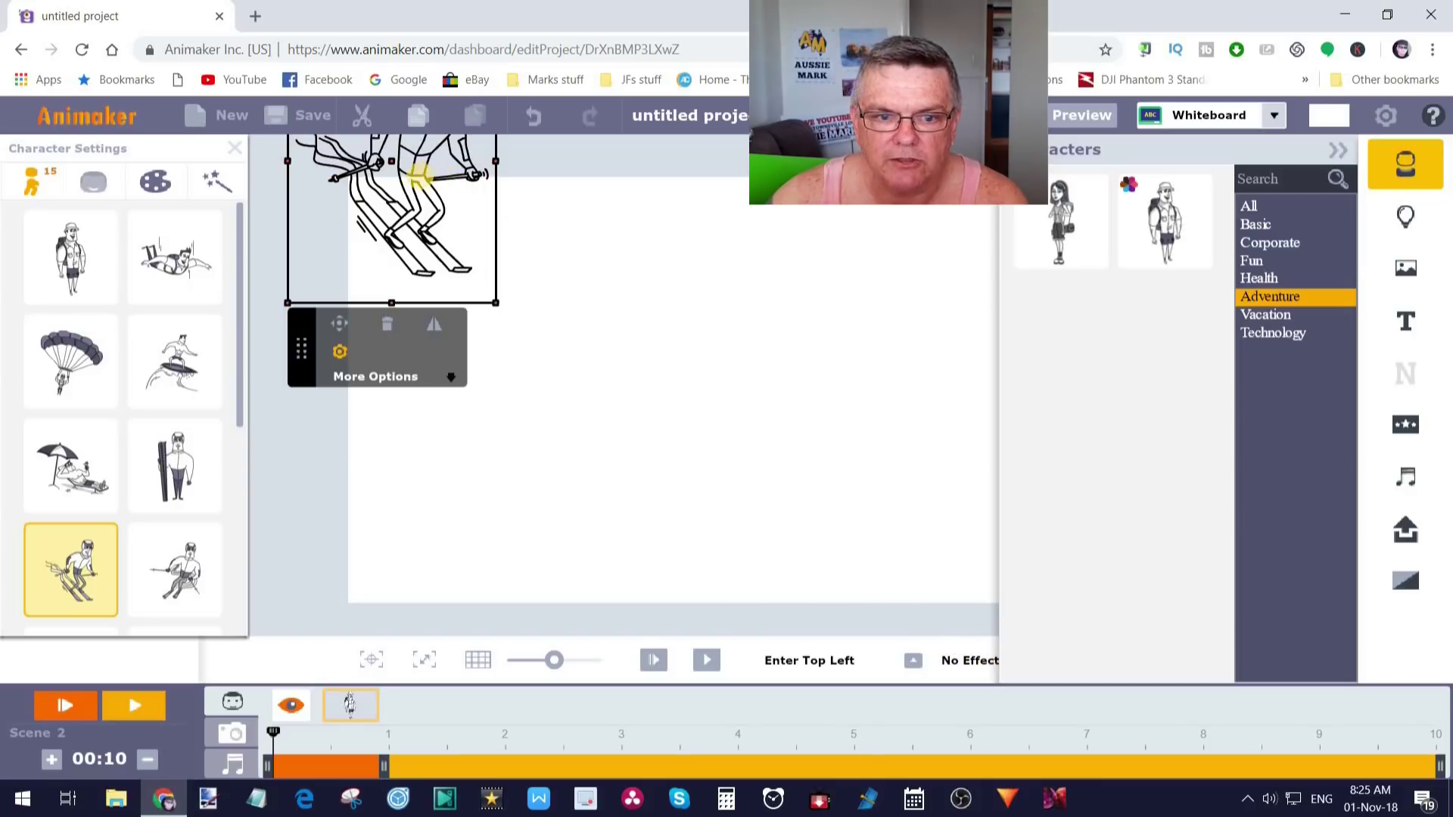
{"action": "left_click_drag", "start_coordinate": [414, 175], "coordinate": [407, 171]}
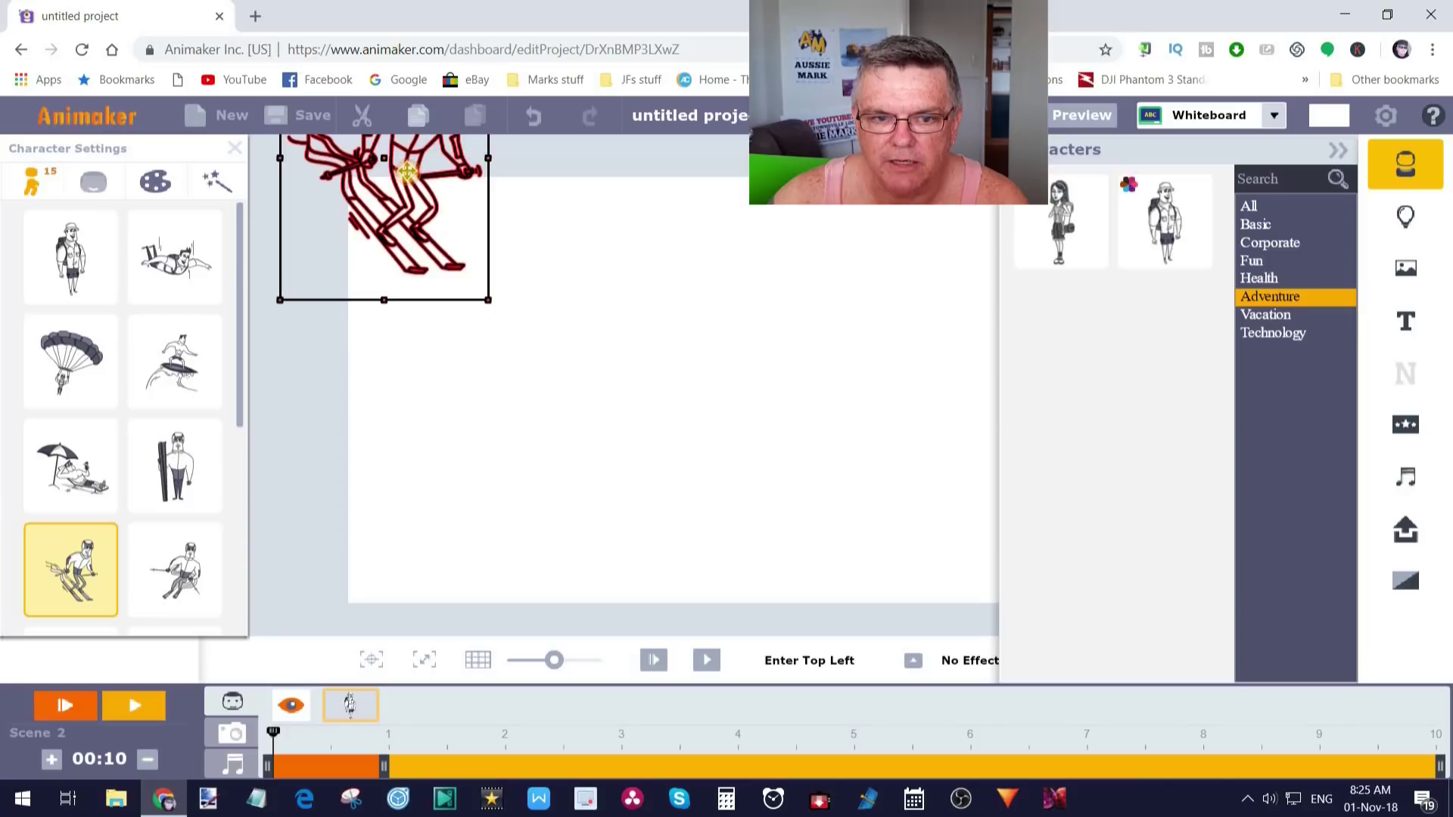
{"action": "left_click_drag", "start_coordinate": [407, 173], "coordinate": [1006, 631]}
Step: Nudge the skier right, turn on its colour fill, and set the fill to blue
{"action": "left_click", "coordinate": [1338, 150]}
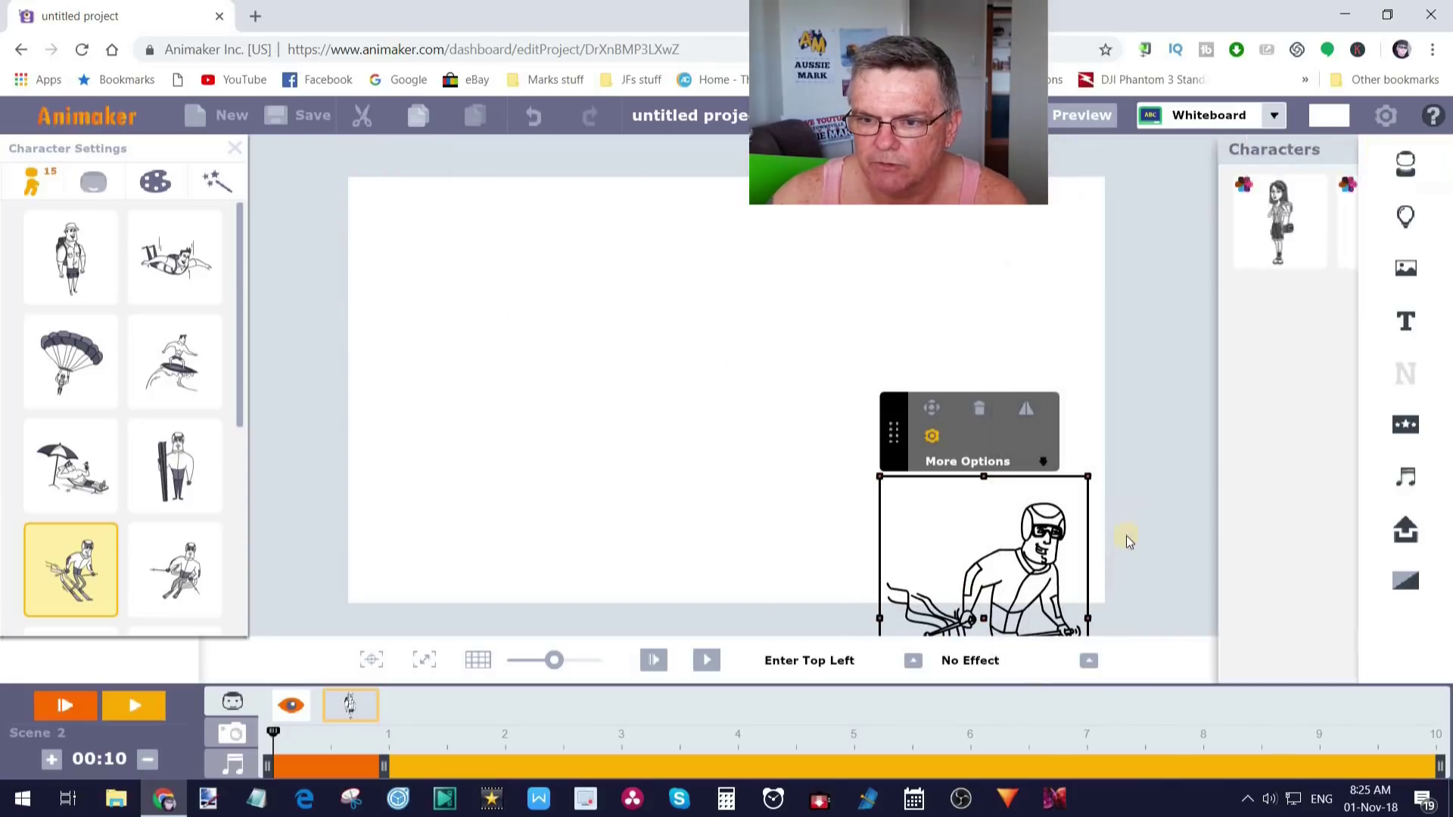
{"action": "left_click_drag", "start_coordinate": [1007, 553], "coordinate": [1059, 564]}
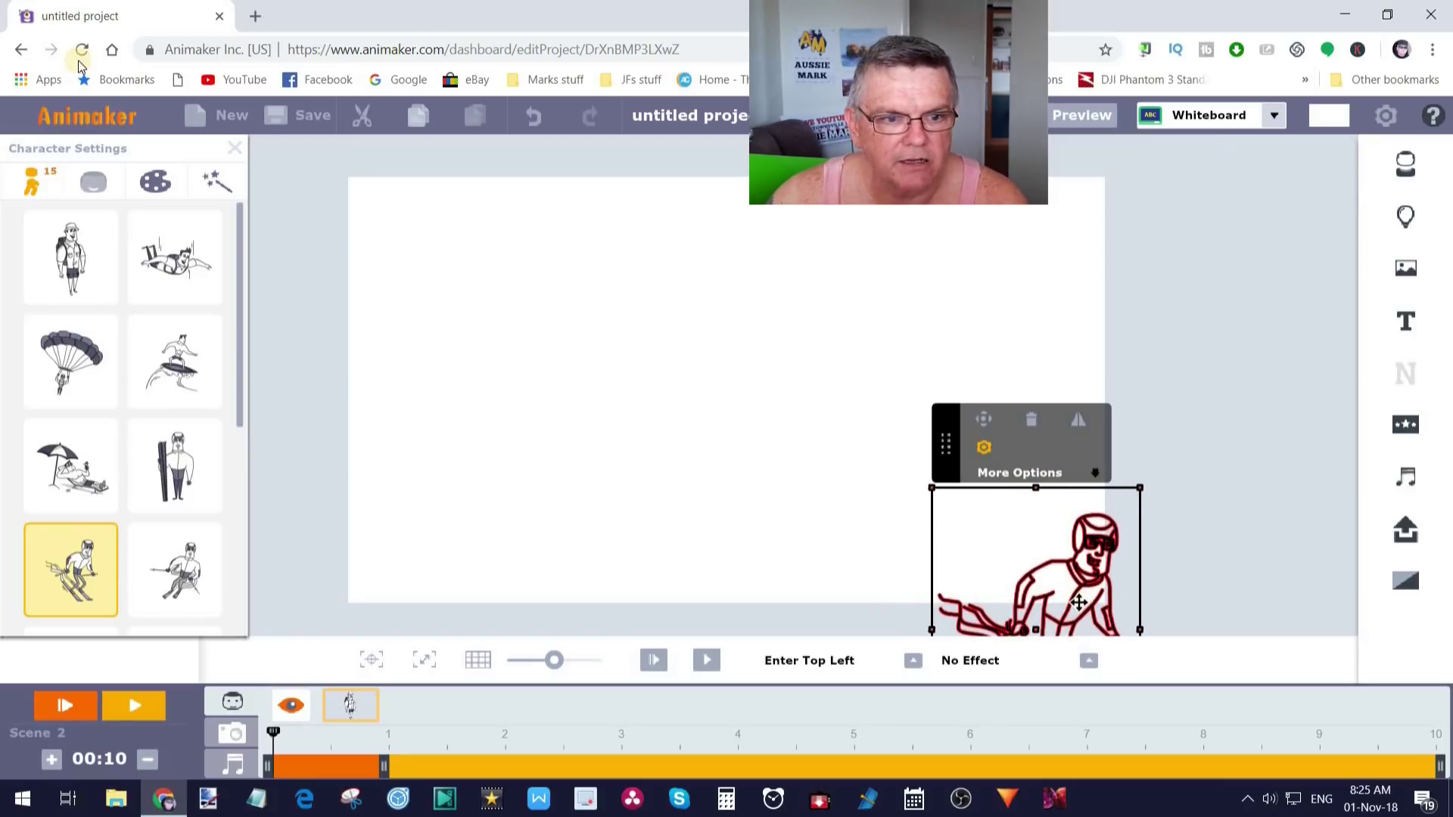
{"action": "left_click", "coordinate": [155, 181]}
{"action": "left_click", "coordinate": [191, 291]}
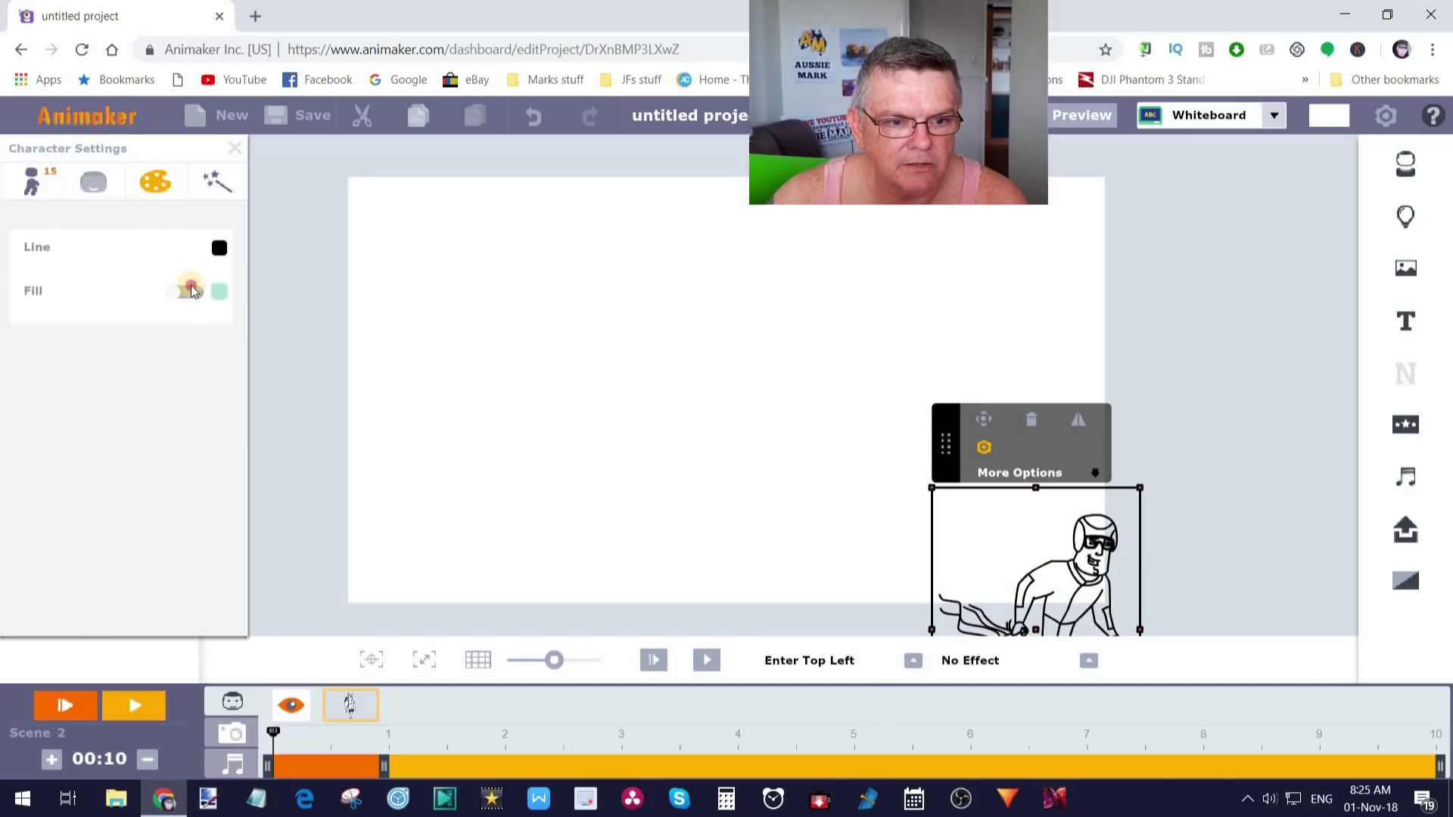
{"action": "left_click", "coordinate": [219, 292]}
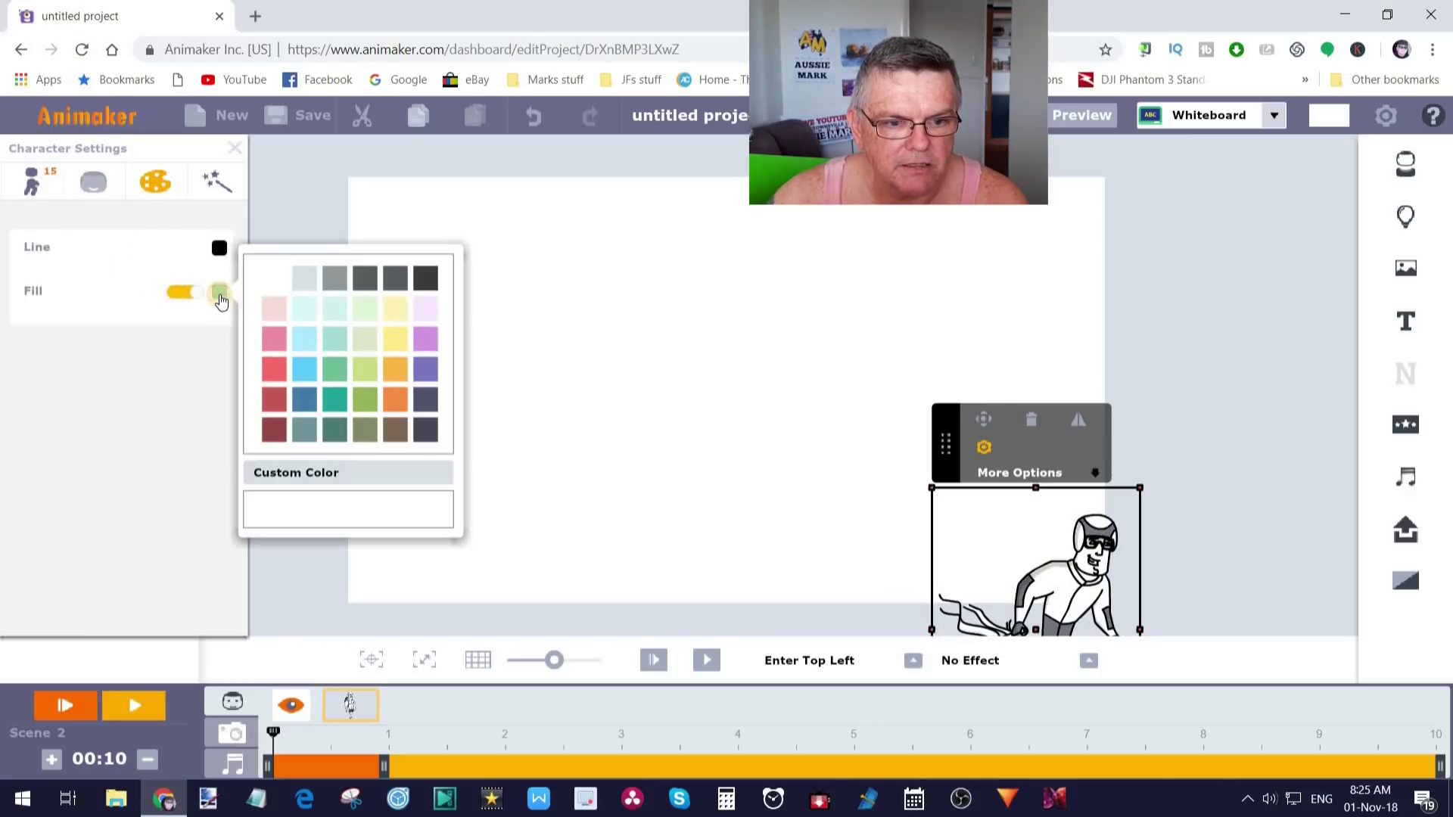
{"action": "left_click", "coordinate": [308, 405]}
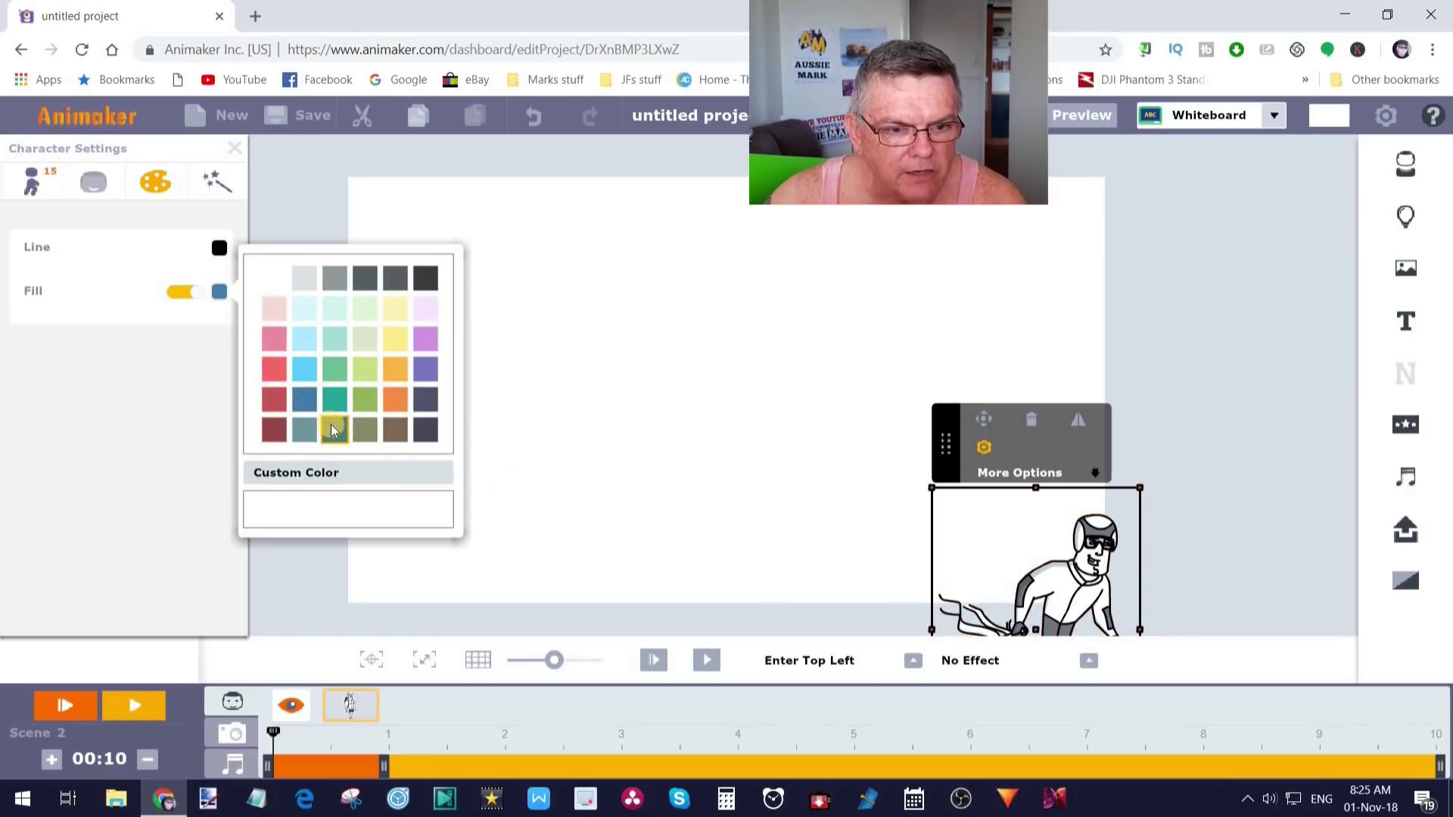
{"action": "left_click", "coordinate": [304, 403]}
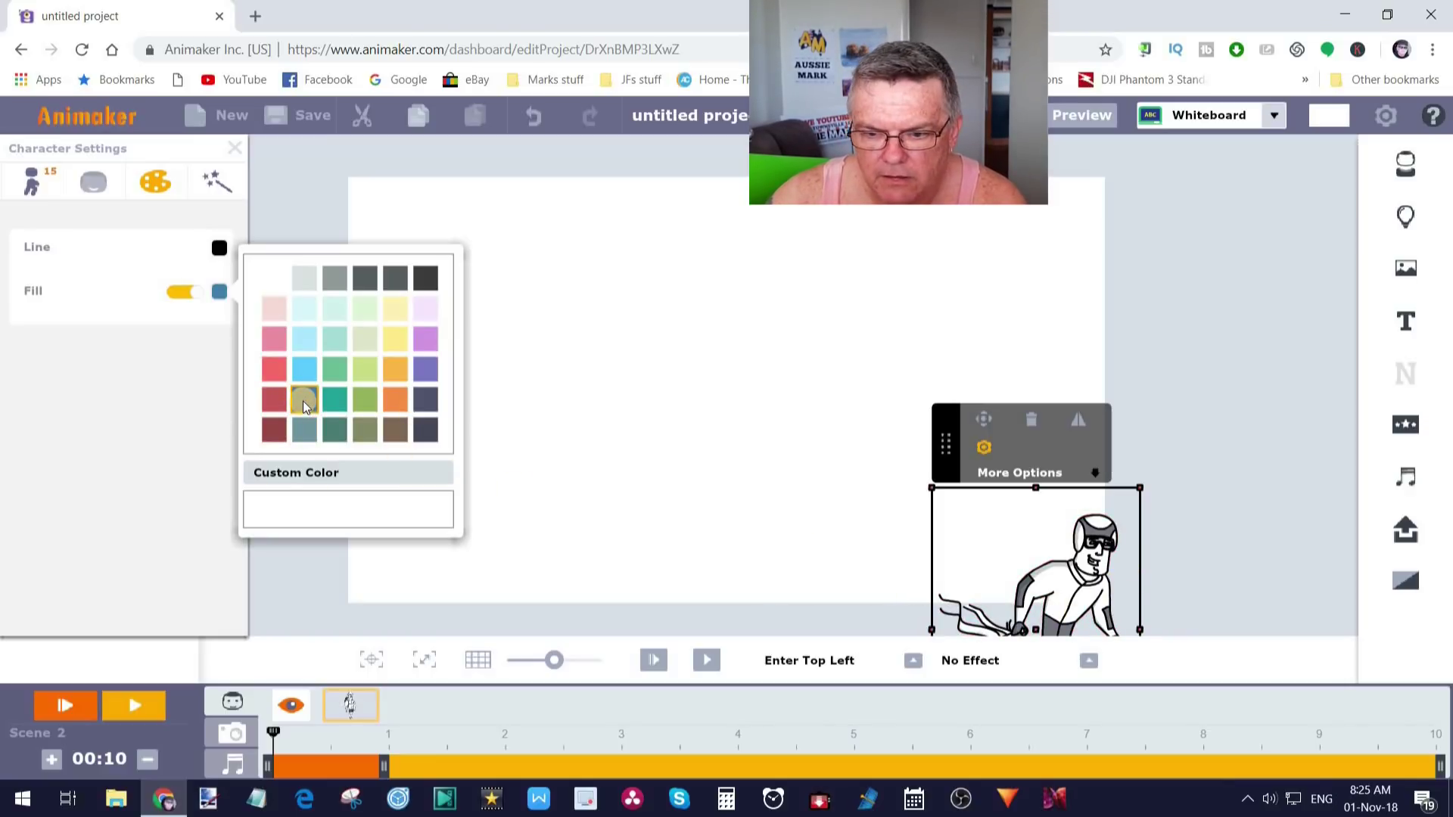
{"action": "left_click", "coordinate": [304, 368]}
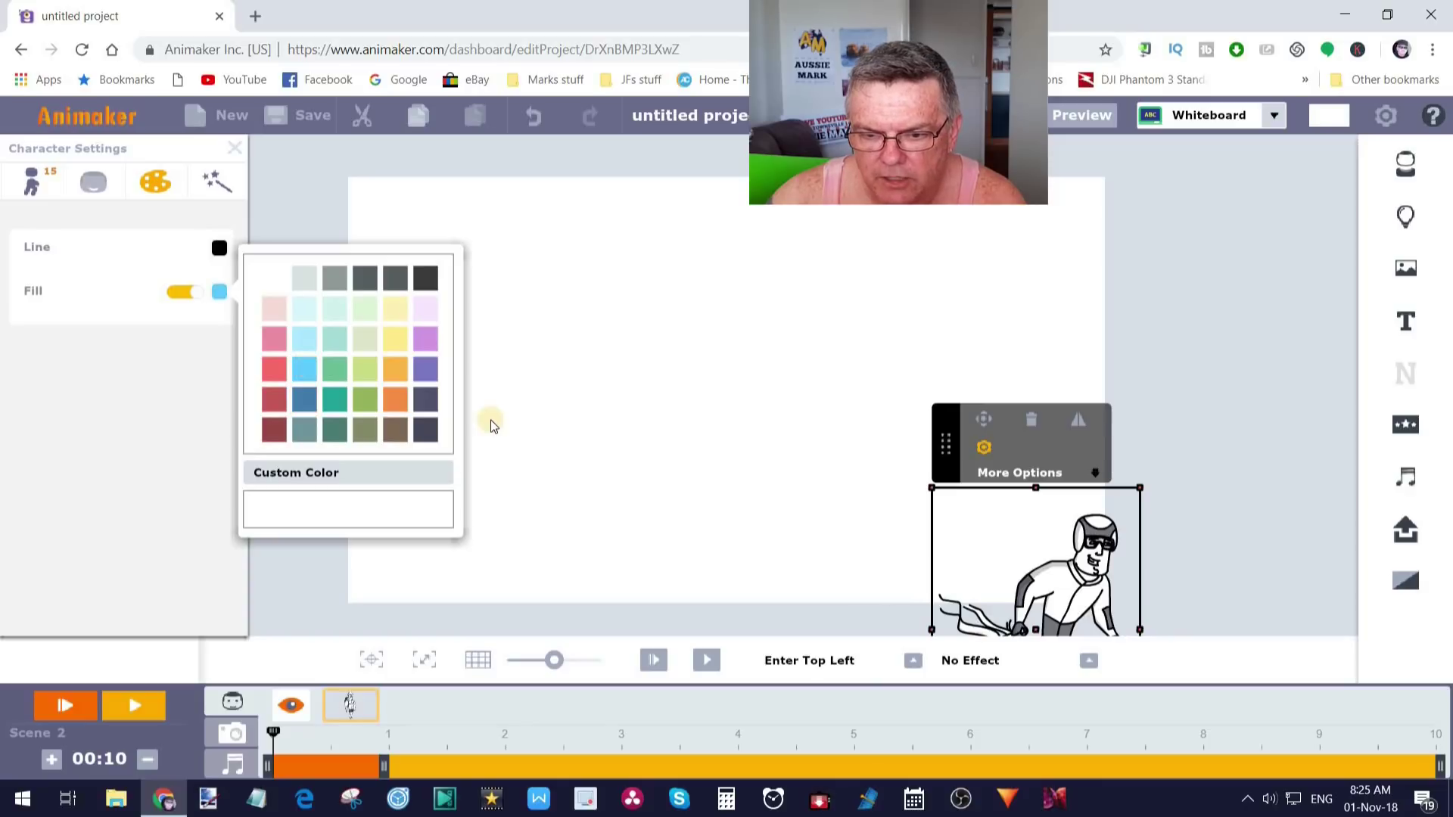
{"action": "left_click", "coordinate": [271, 386]}
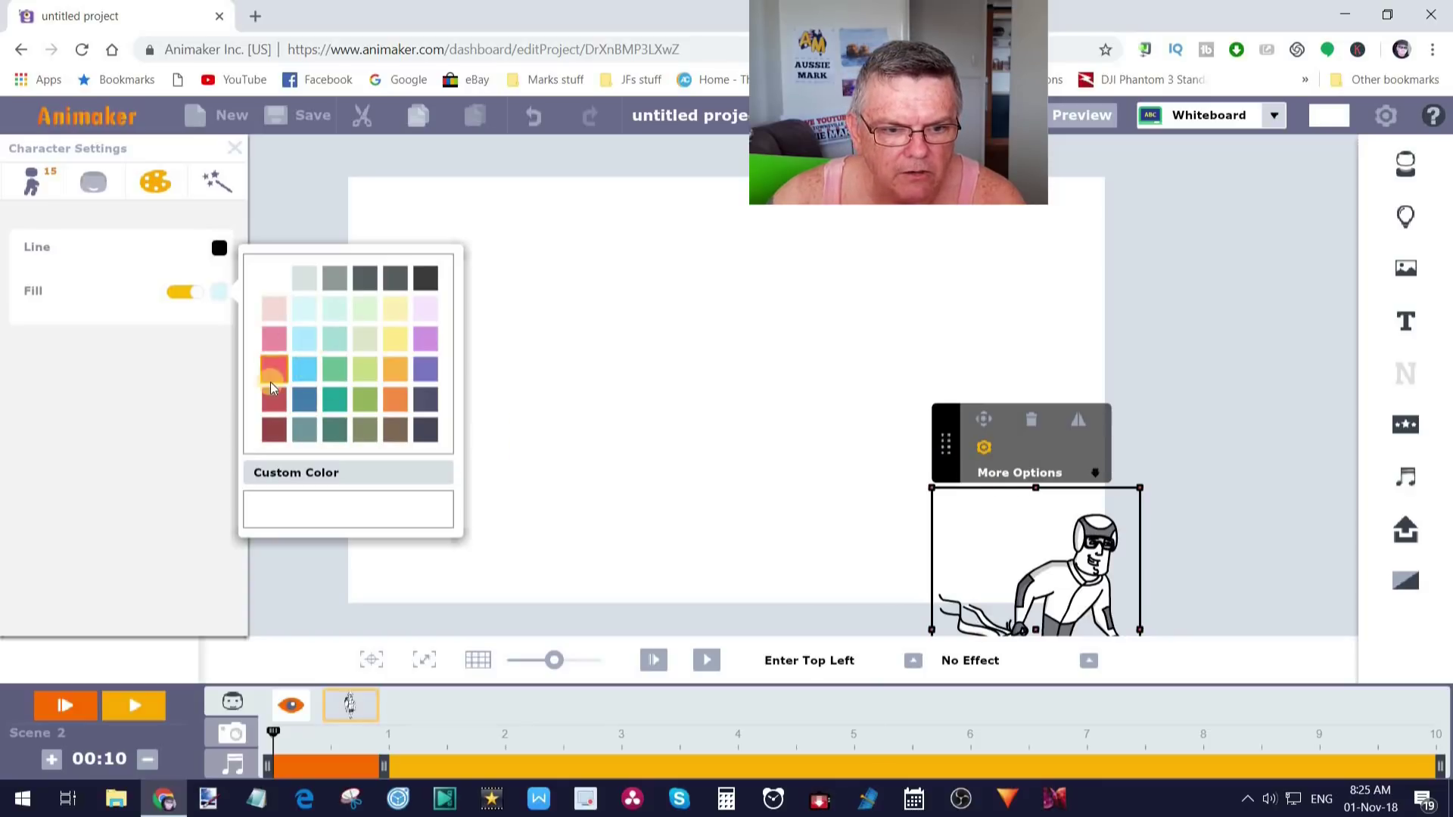
{"action": "left_click", "coordinate": [275, 402]}
{"action": "left_click", "coordinate": [304, 398]}
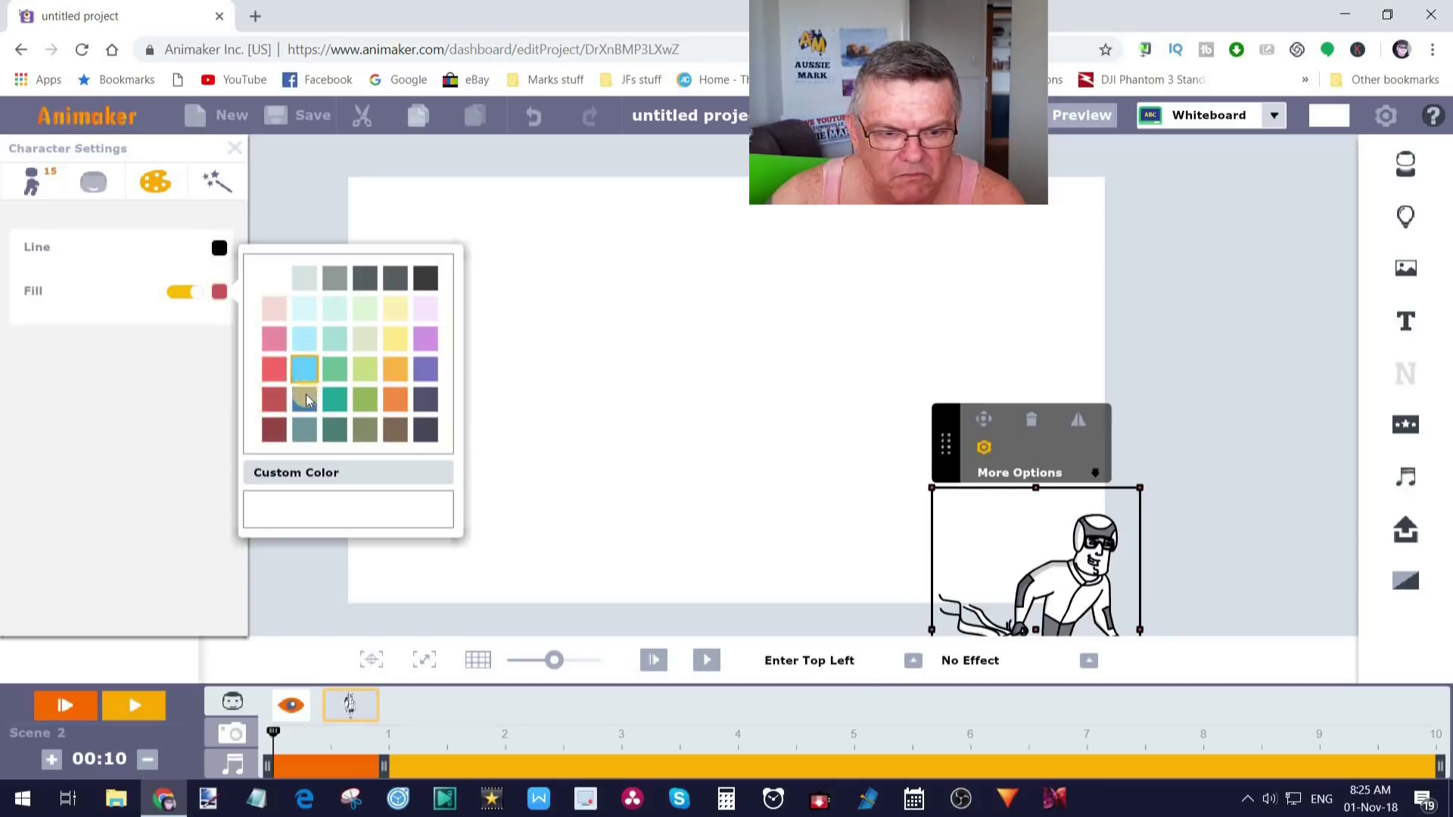
{"action": "left_click", "coordinate": [315, 221]}
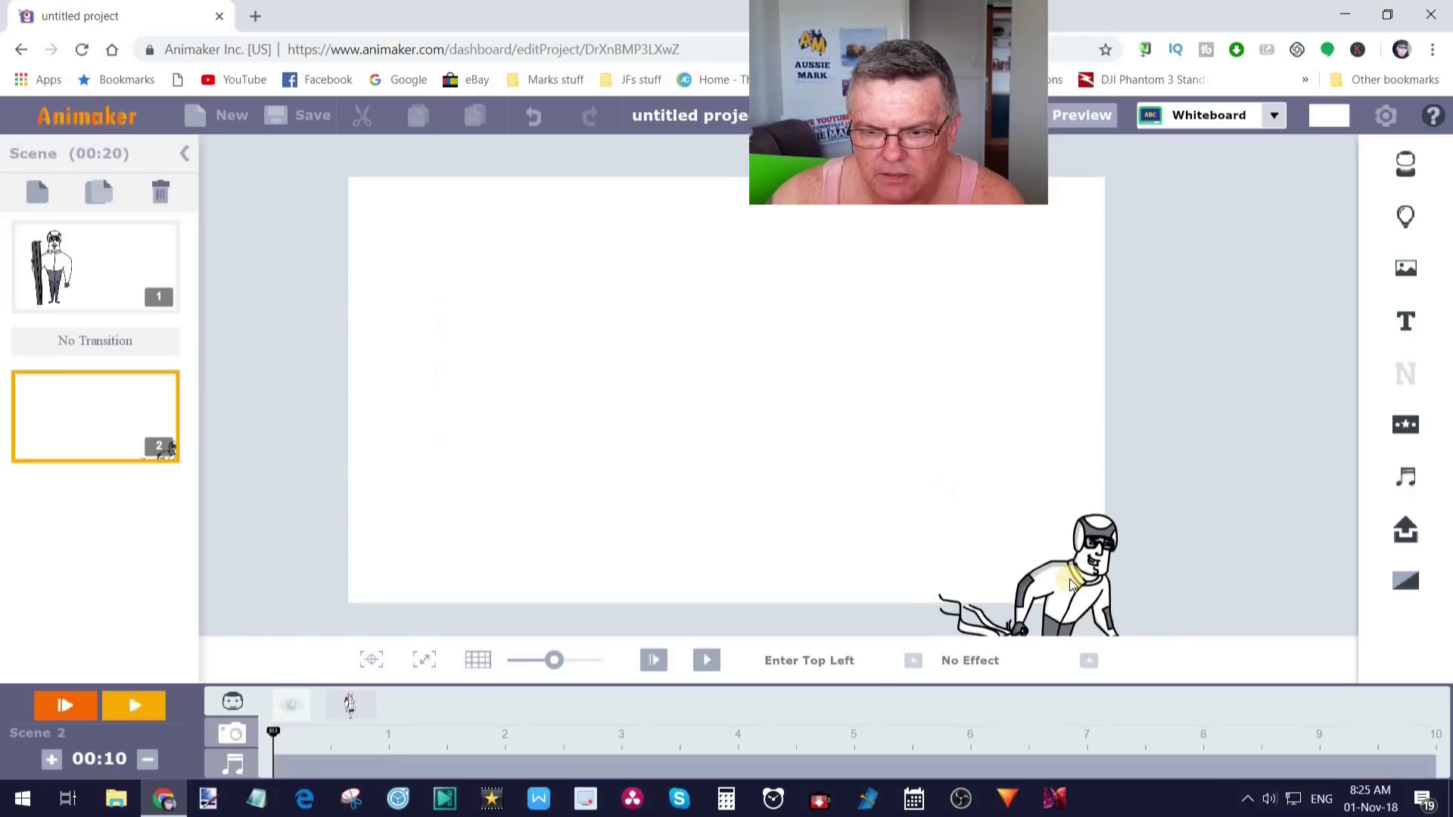
{"action": "left_click", "coordinate": [969, 473]}
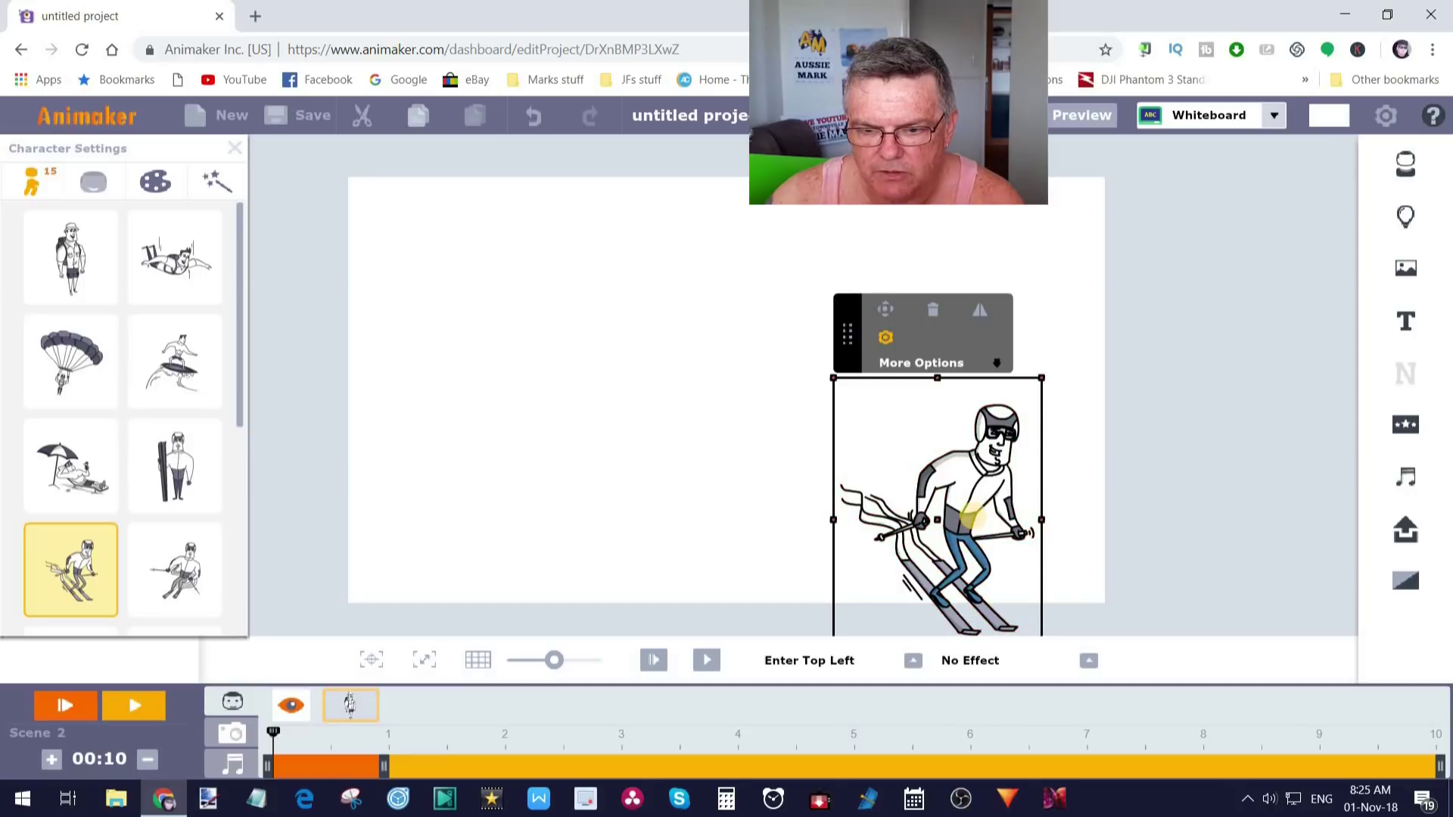
Step: Move the blue skier to the lower-right corner and preview scene 2
{"action": "left_click_drag", "start_coordinate": [1031, 502], "coordinate": [1144, 564]}
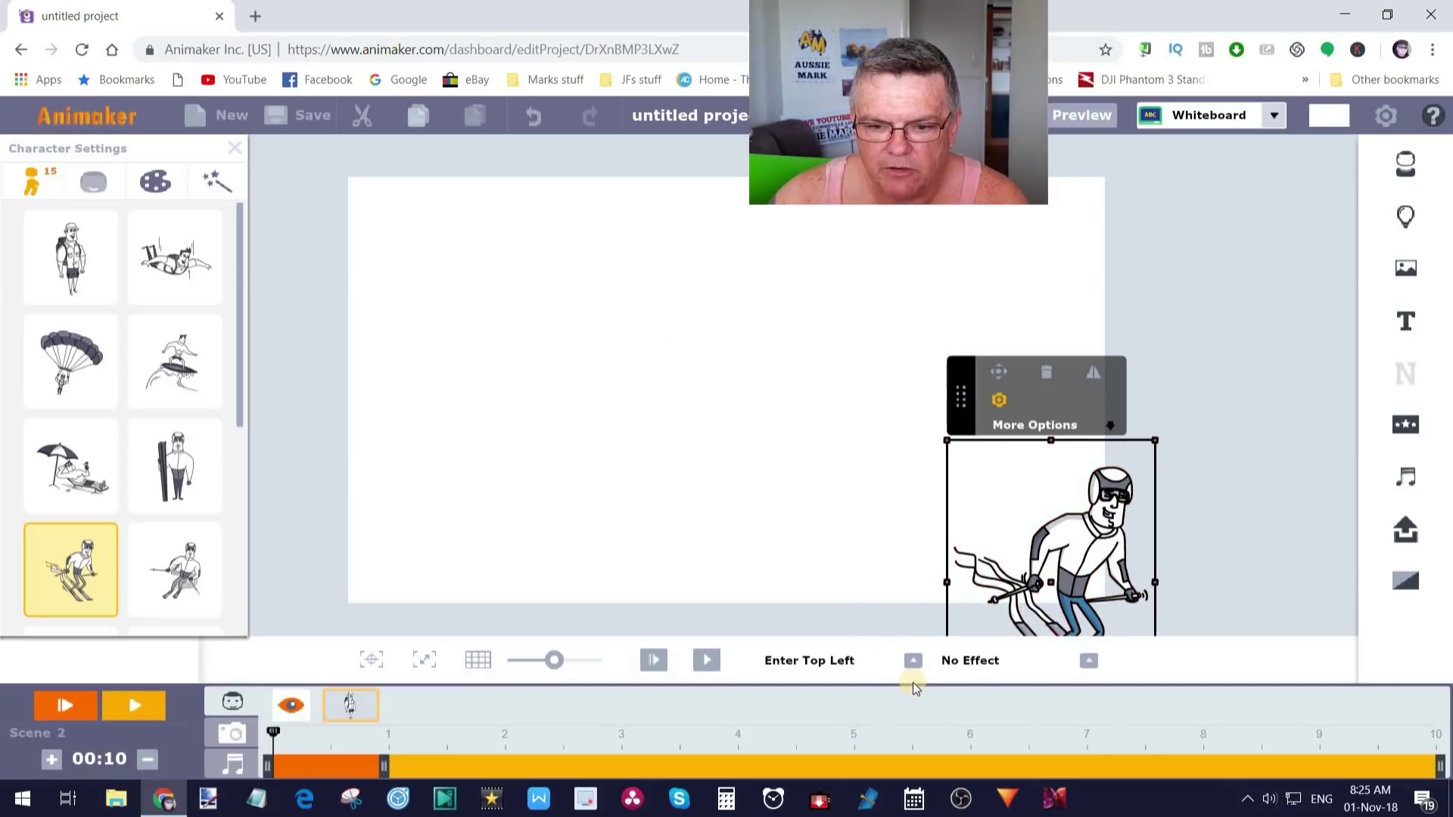
{"action": "left_click", "coordinate": [708, 662]}
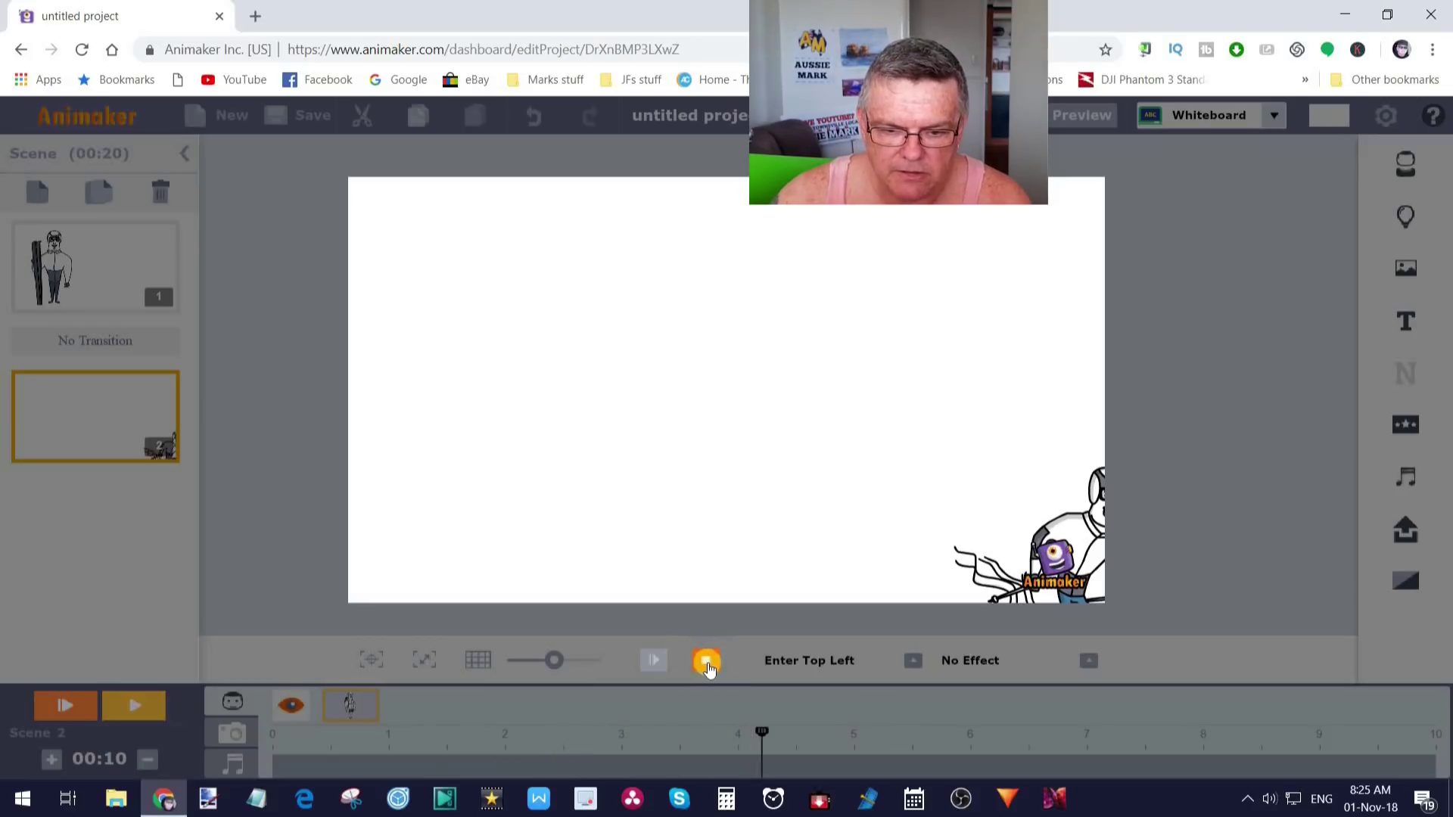
{"action": "left_click", "coordinate": [938, 661]}
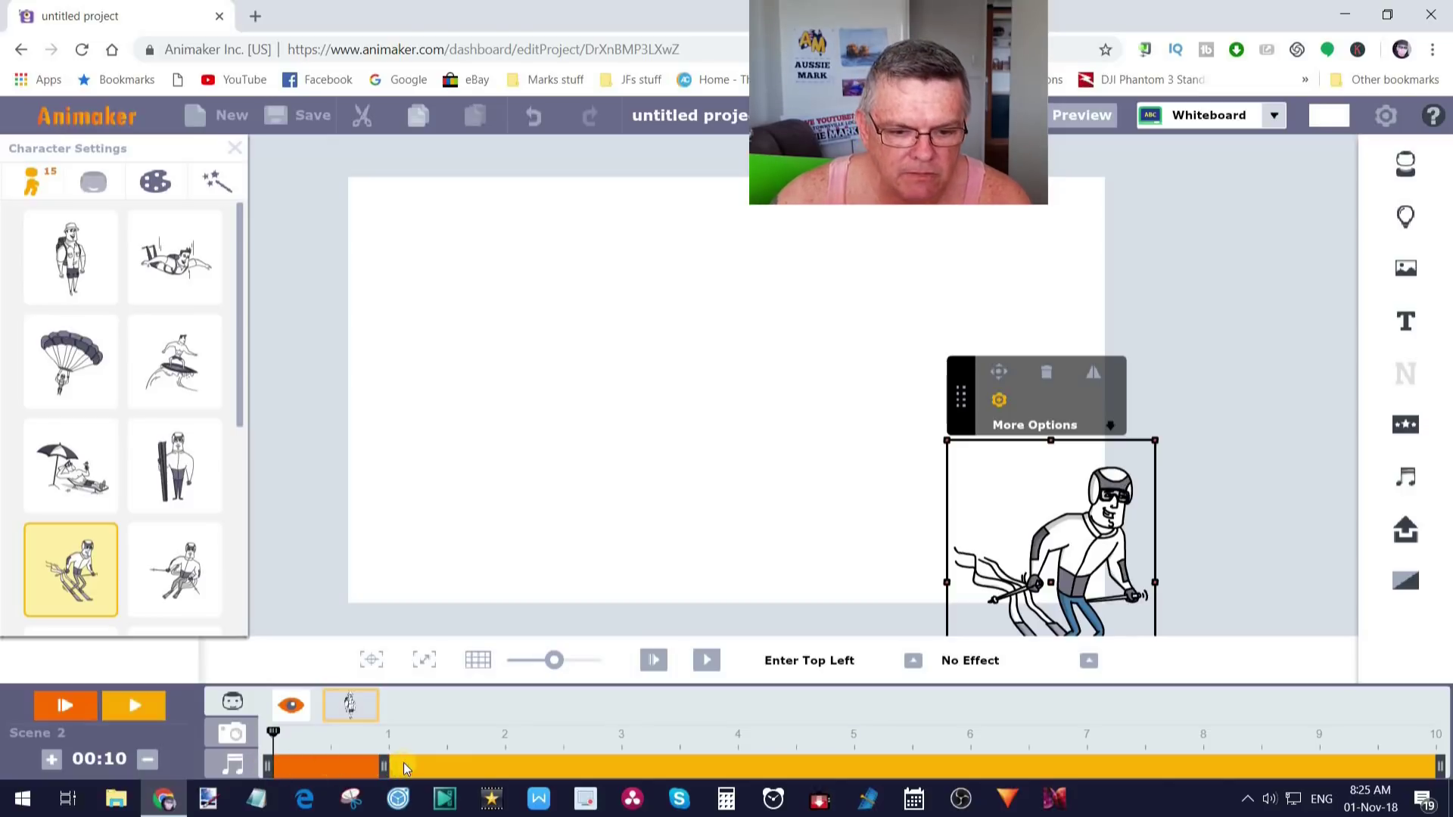
Step: Stretch the skier's entrance to about 7 s, starting around 0.5 s, and preview again
{"action": "left_click_drag", "start_coordinate": [383, 766], "coordinate": [1086, 808]}
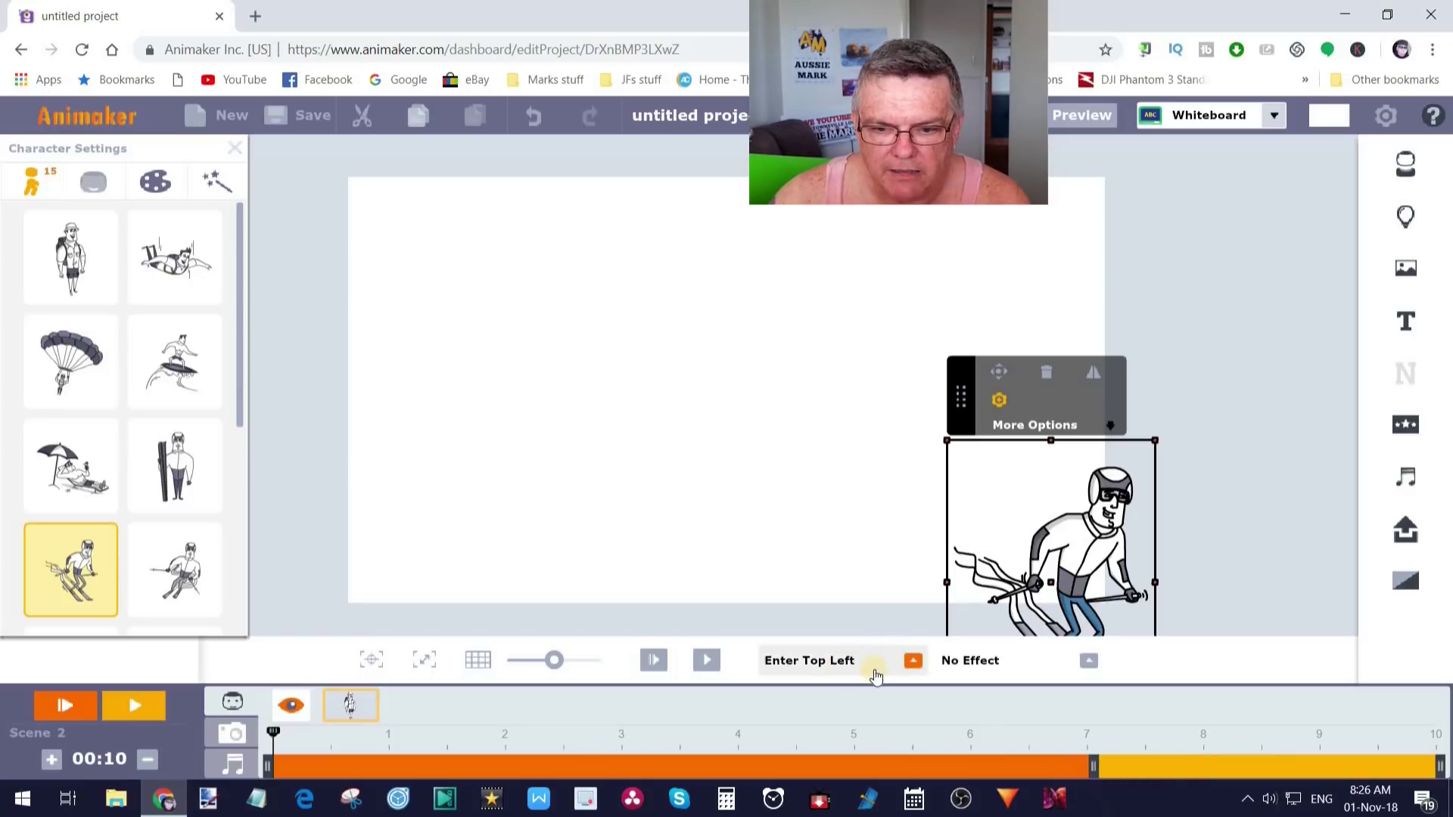
{"action": "left_click", "coordinate": [709, 663]}
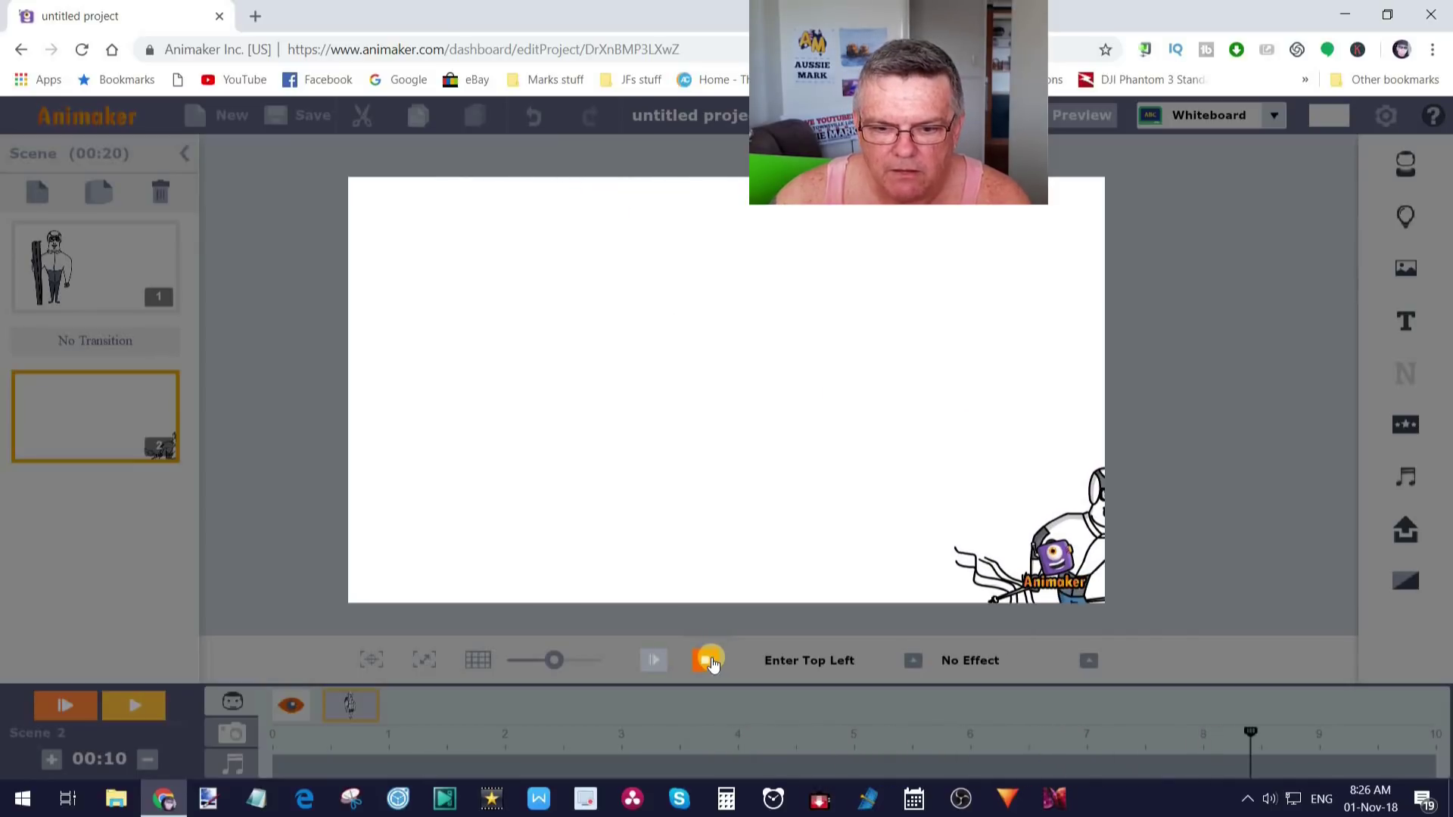
{"action": "left_click", "coordinate": [710, 662]}
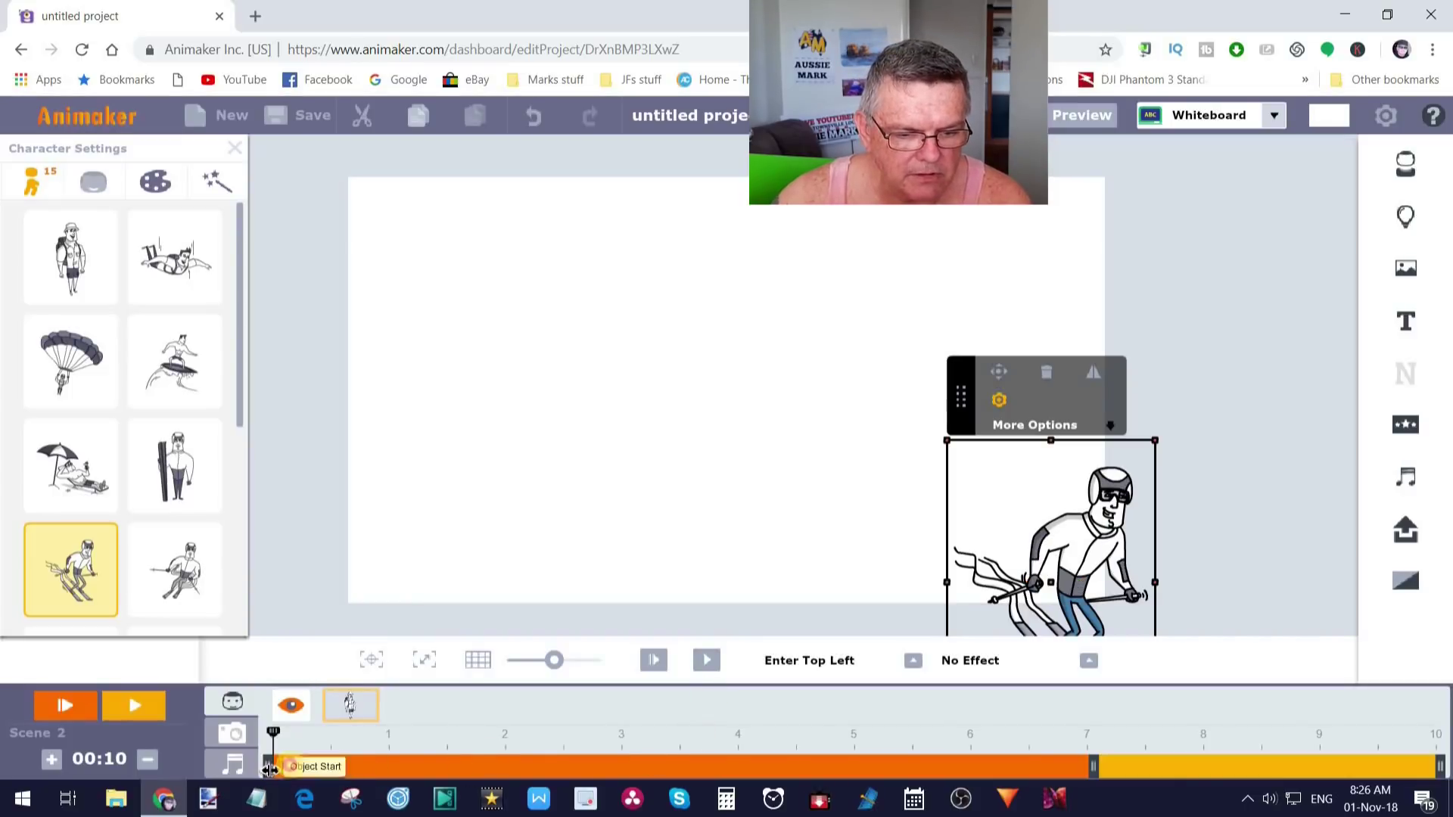
{"action": "mouse_move", "coordinate": [282, 770]}
{"action": "left_mouse_down"}
{"action": "mouse_move", "coordinate": [324, 770]}
{"action": "mouse_move", "coordinate": [270, 770]}
{"action": "left_mouse_up"}
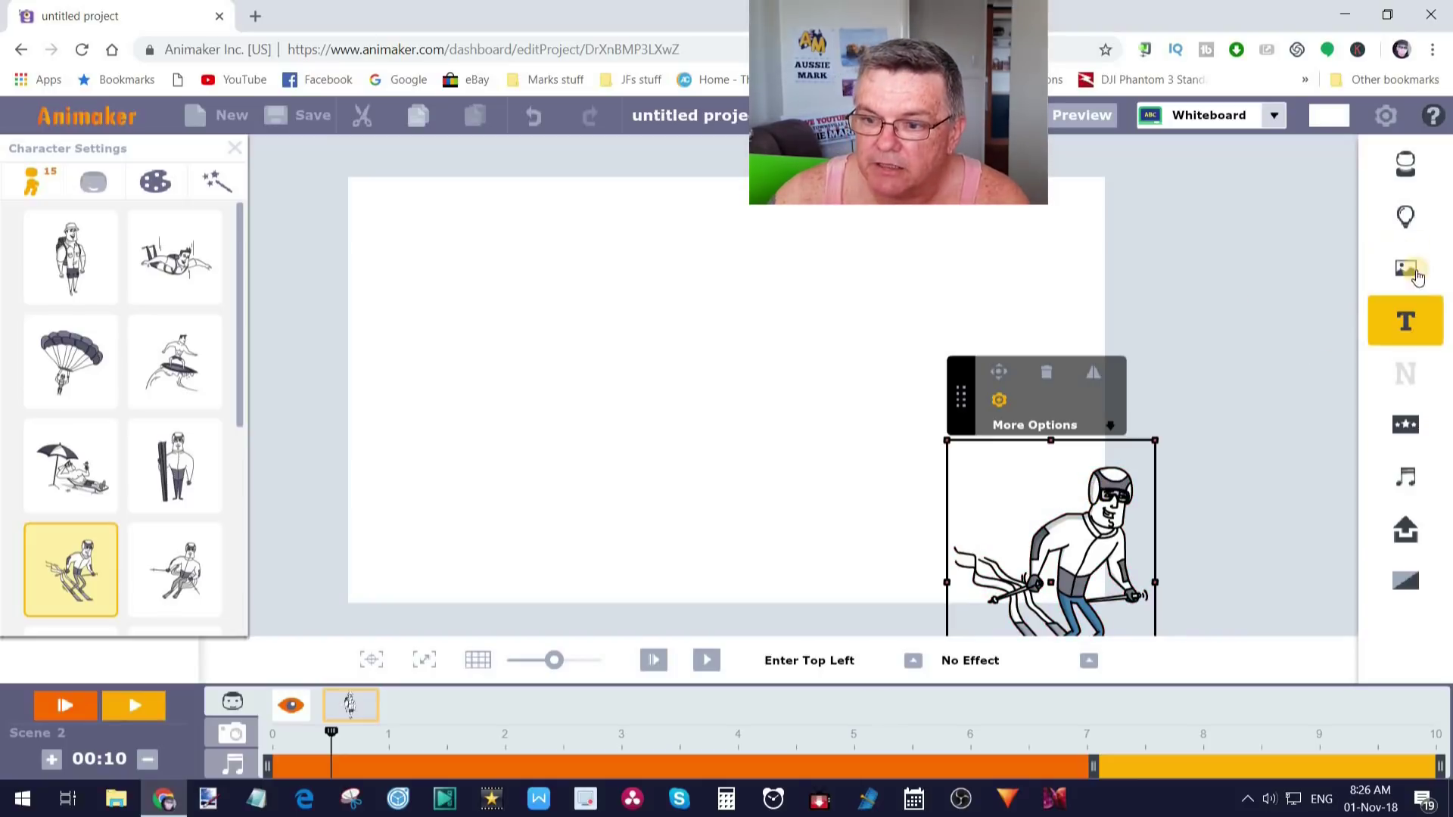
Step: Add a default text box to scene 2 and position it at the lower left
{"action": "left_click", "coordinate": [1409, 326]}
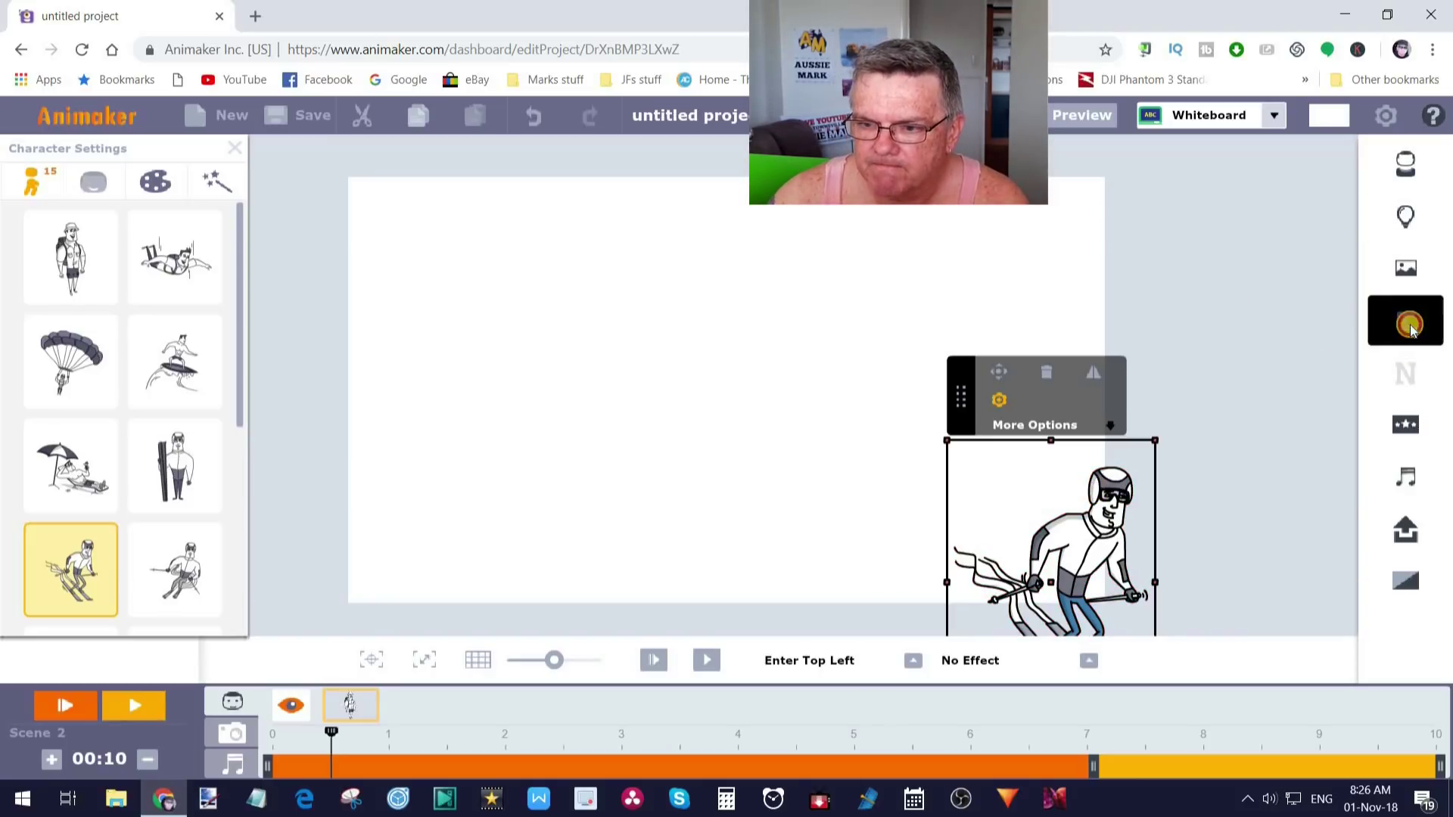
{"action": "left_click", "coordinate": [1078, 274]}
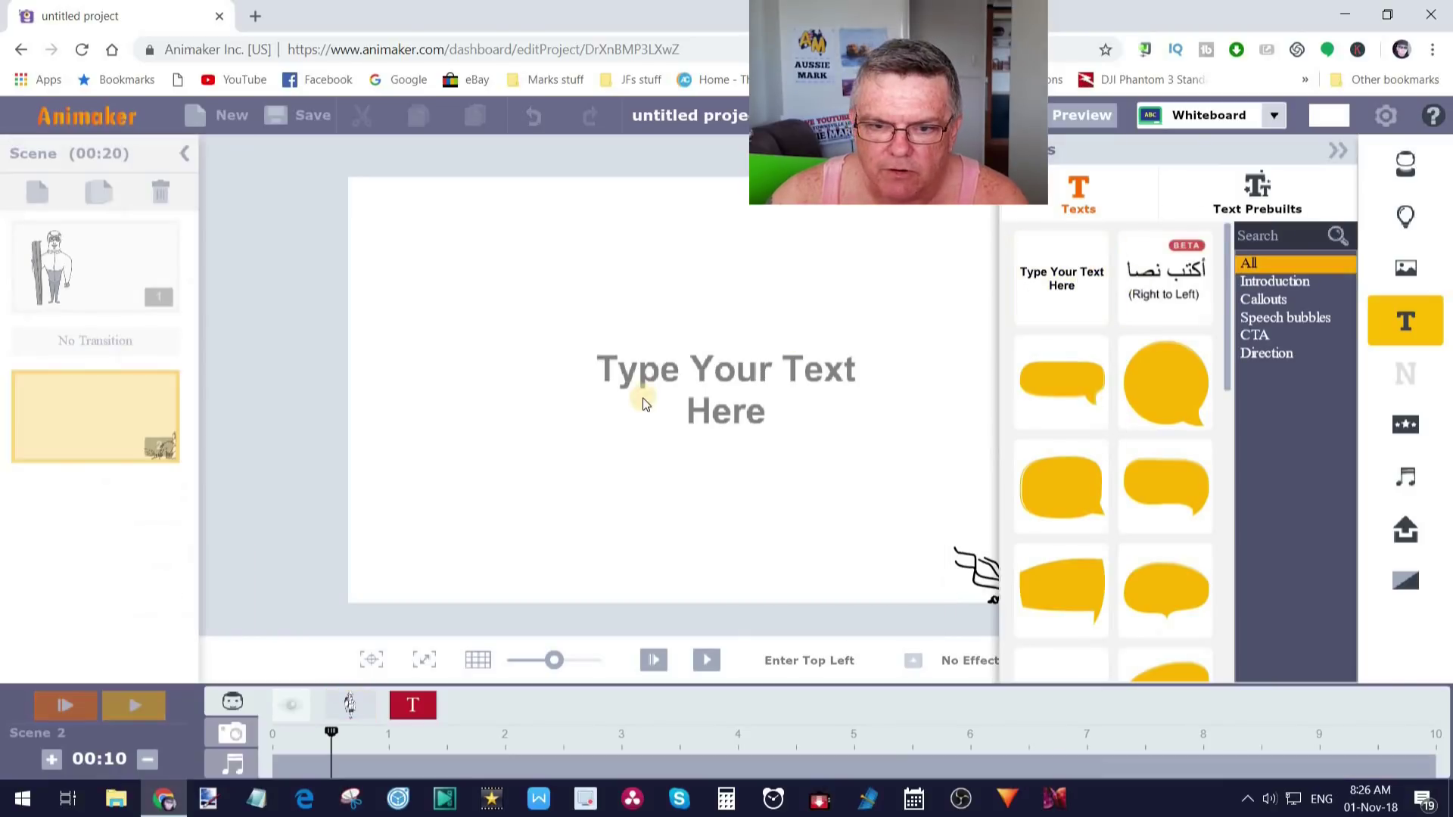
{"action": "left_click", "coordinate": [745, 368]}
{"action": "left_click_drag", "start_coordinate": [746, 369], "coordinate": [516, 524]}
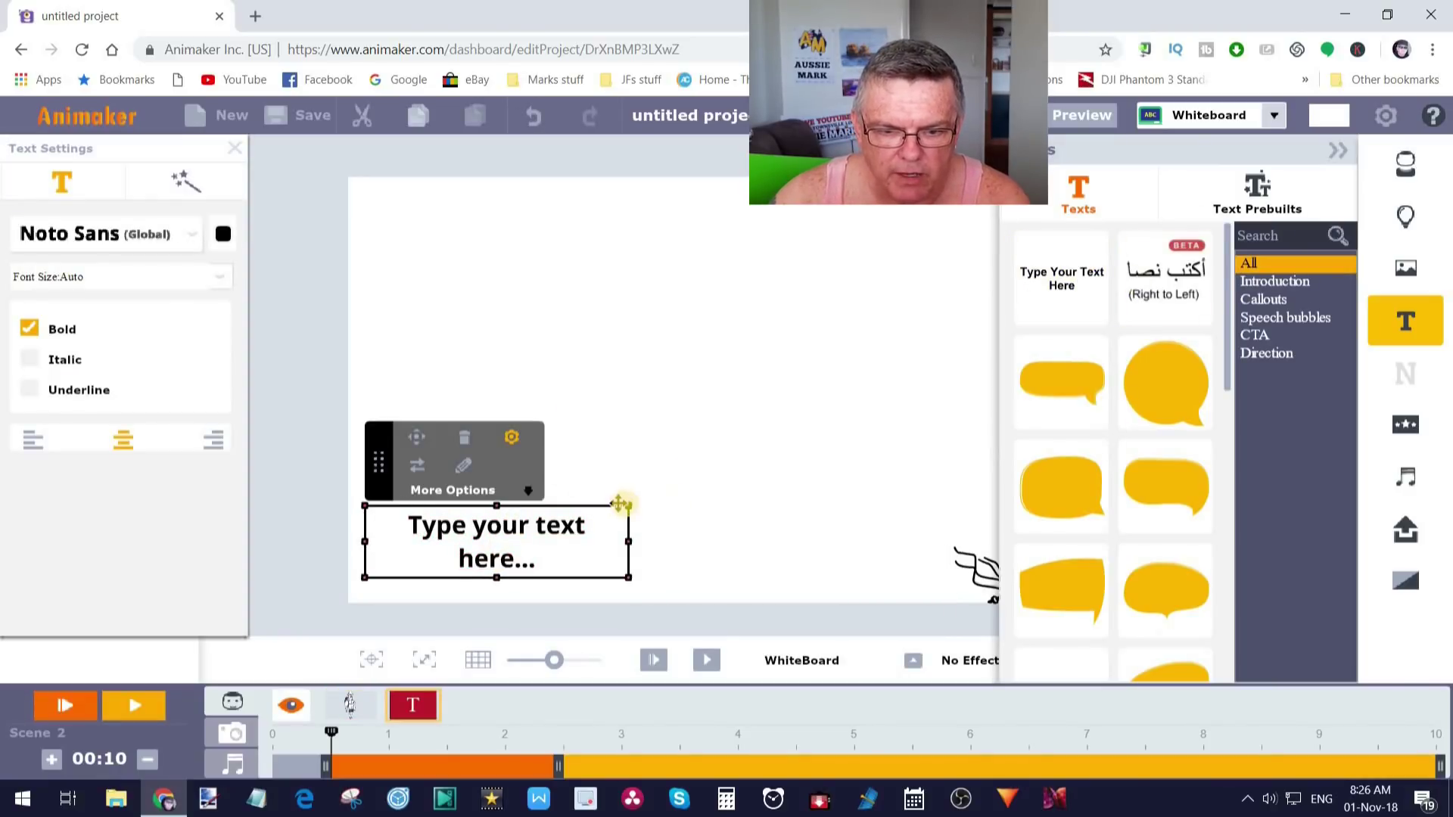
{"action": "left_click_drag", "start_coordinate": [628, 503], "coordinate": [760, 469]}
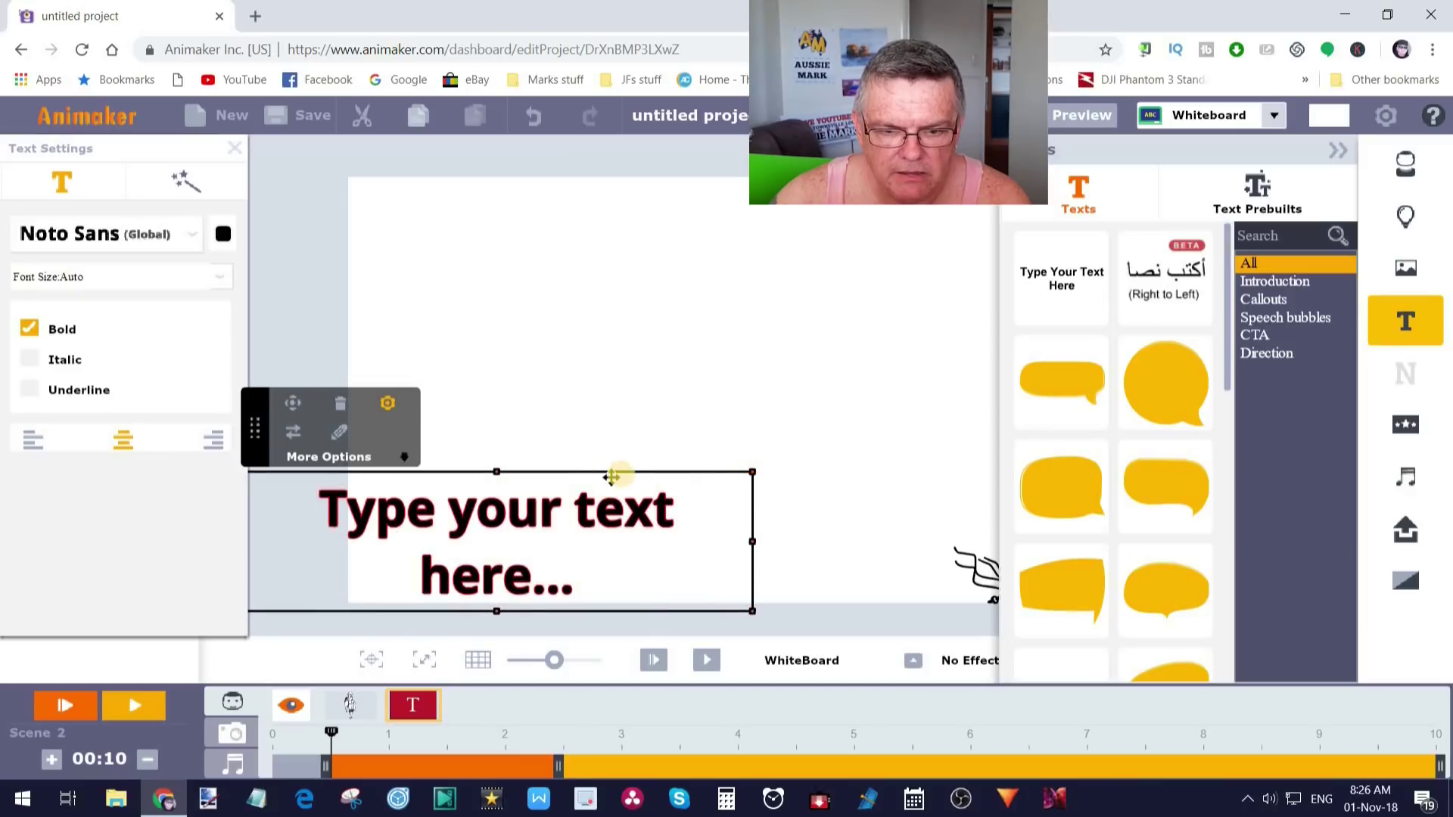
{"action": "left_click_drag", "start_coordinate": [635, 472], "coordinate": [691, 457]}
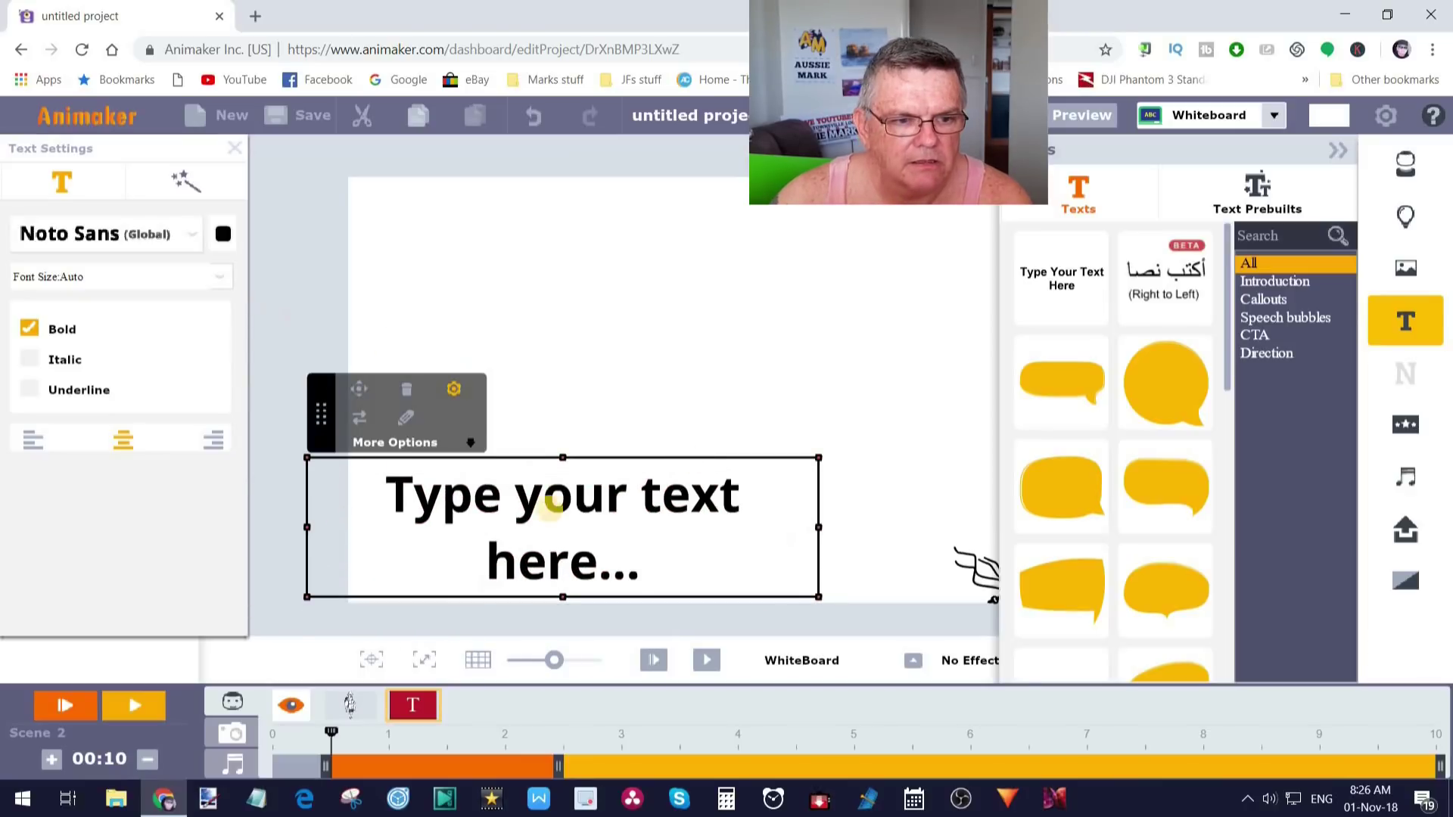
Step: Type 'I did pretty well for a few days' and resize the box to wrap onto three lines
{"action": "double_click", "coordinate": [558, 510]}
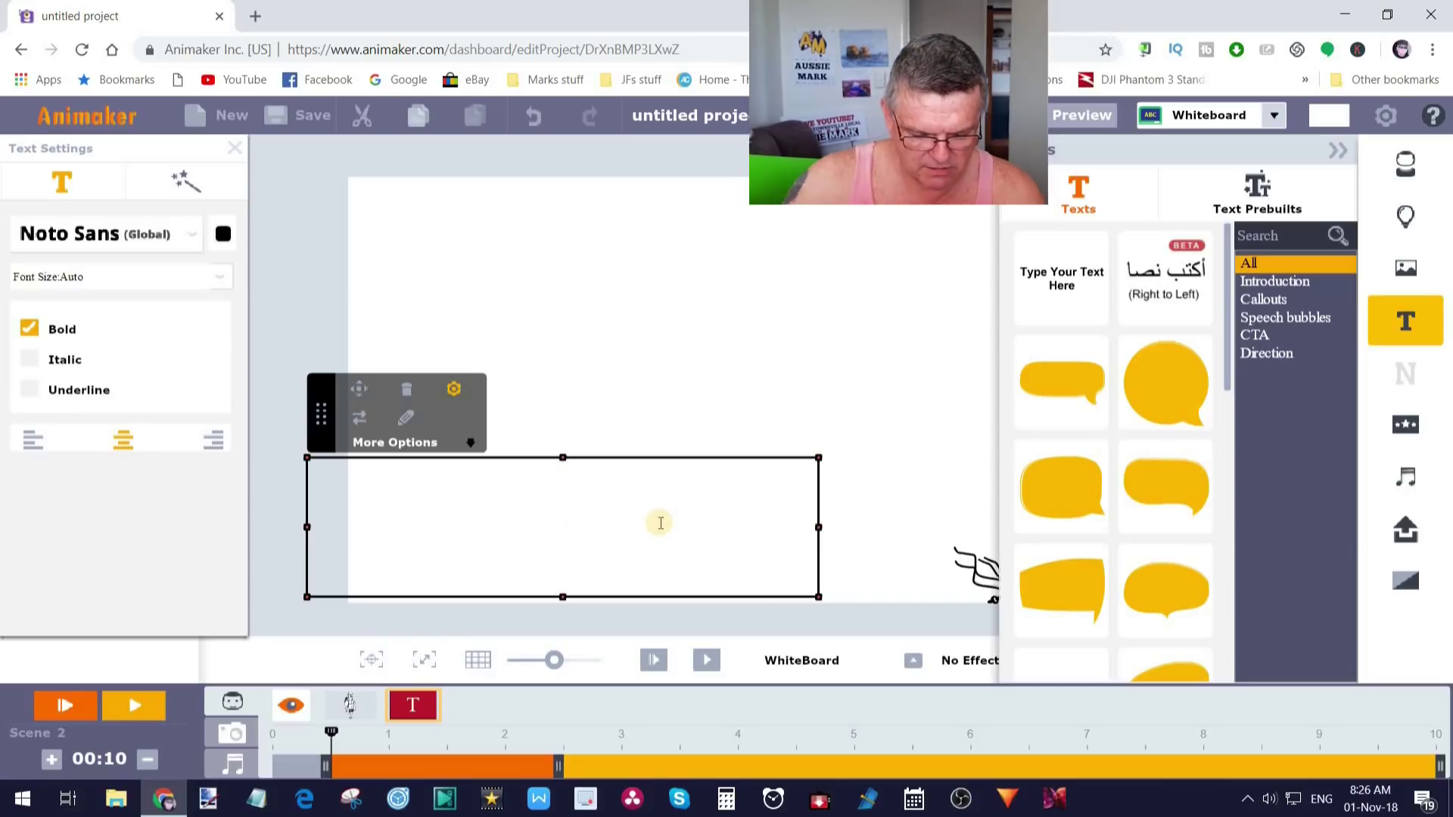
{"action": "type", "text": "I d"}
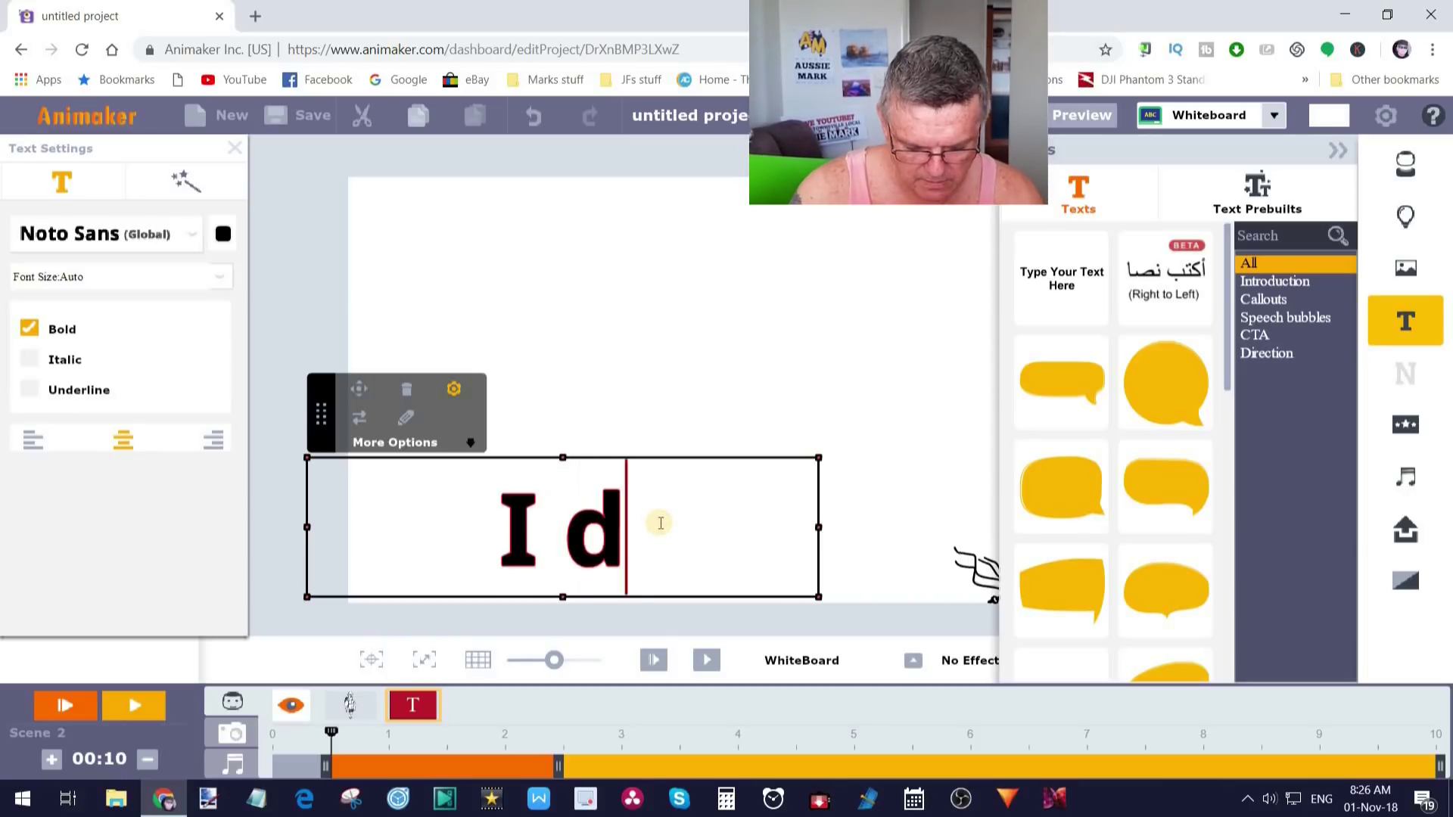
{"action": "type", "text": "id prett"}
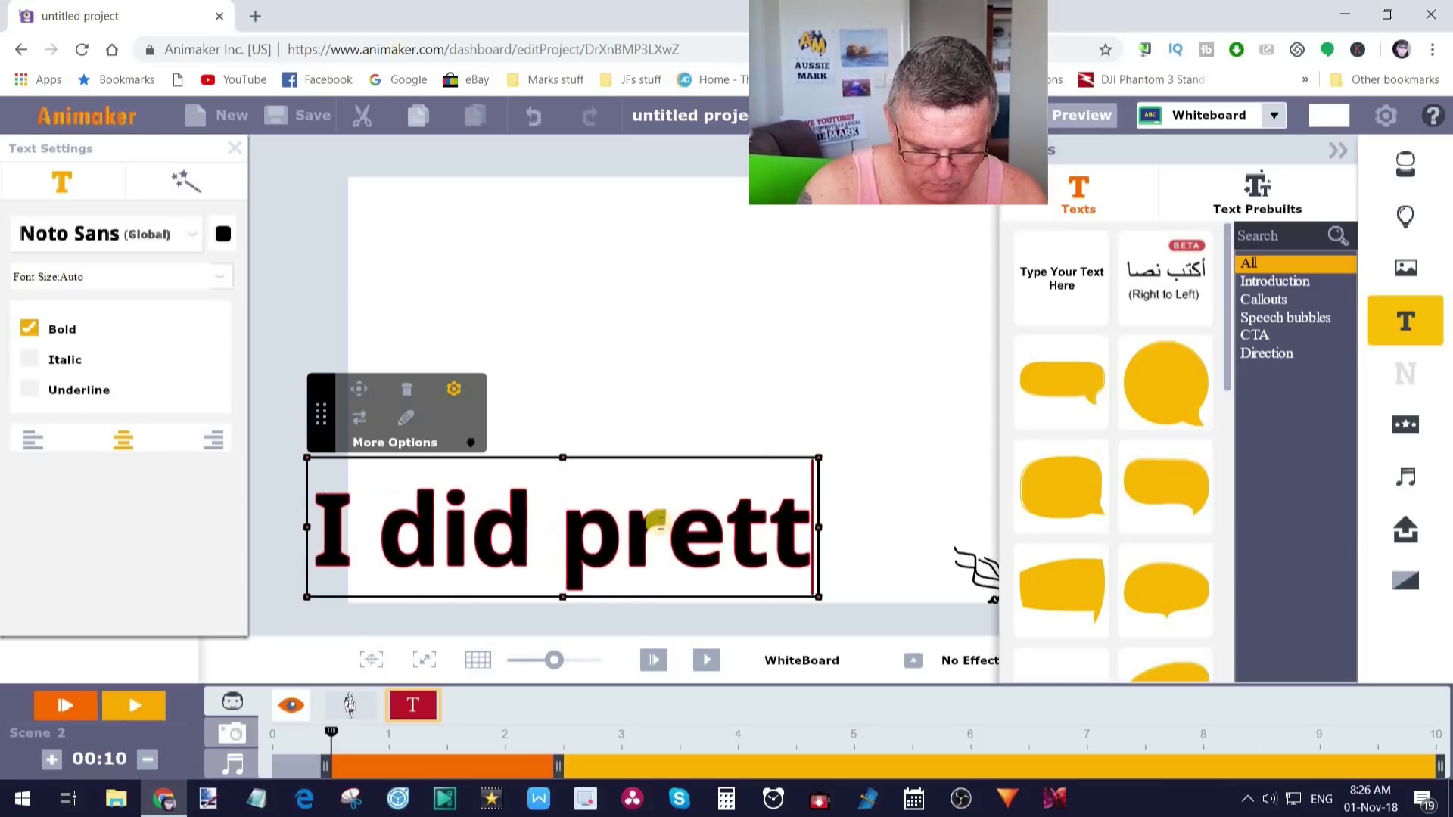
{"action": "type", "text": "y well f"}
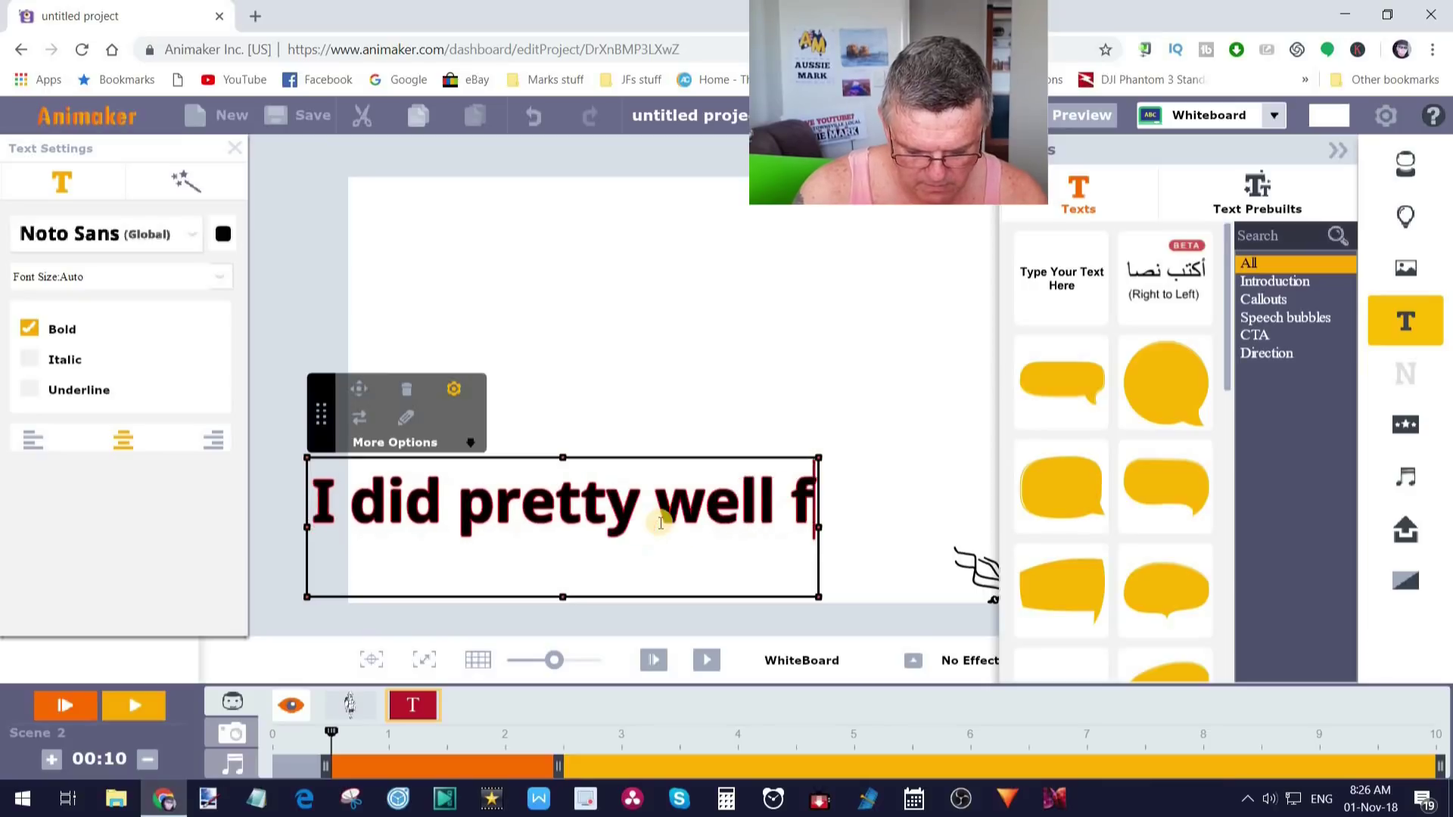
{"action": "type", "text": "or a few days"}
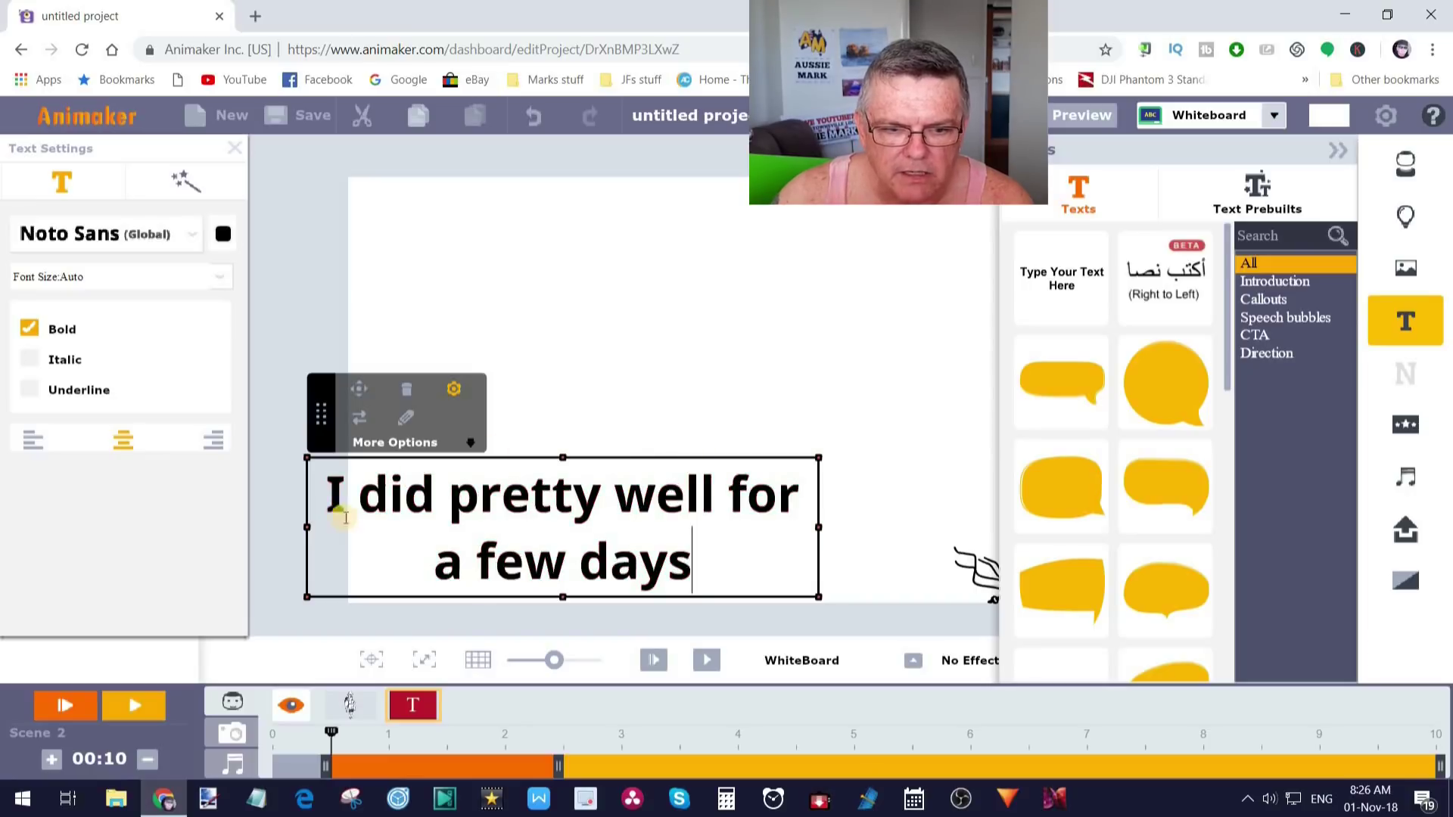
{"action": "left_click_drag", "start_coordinate": [307, 526], "coordinate": [383, 528]}
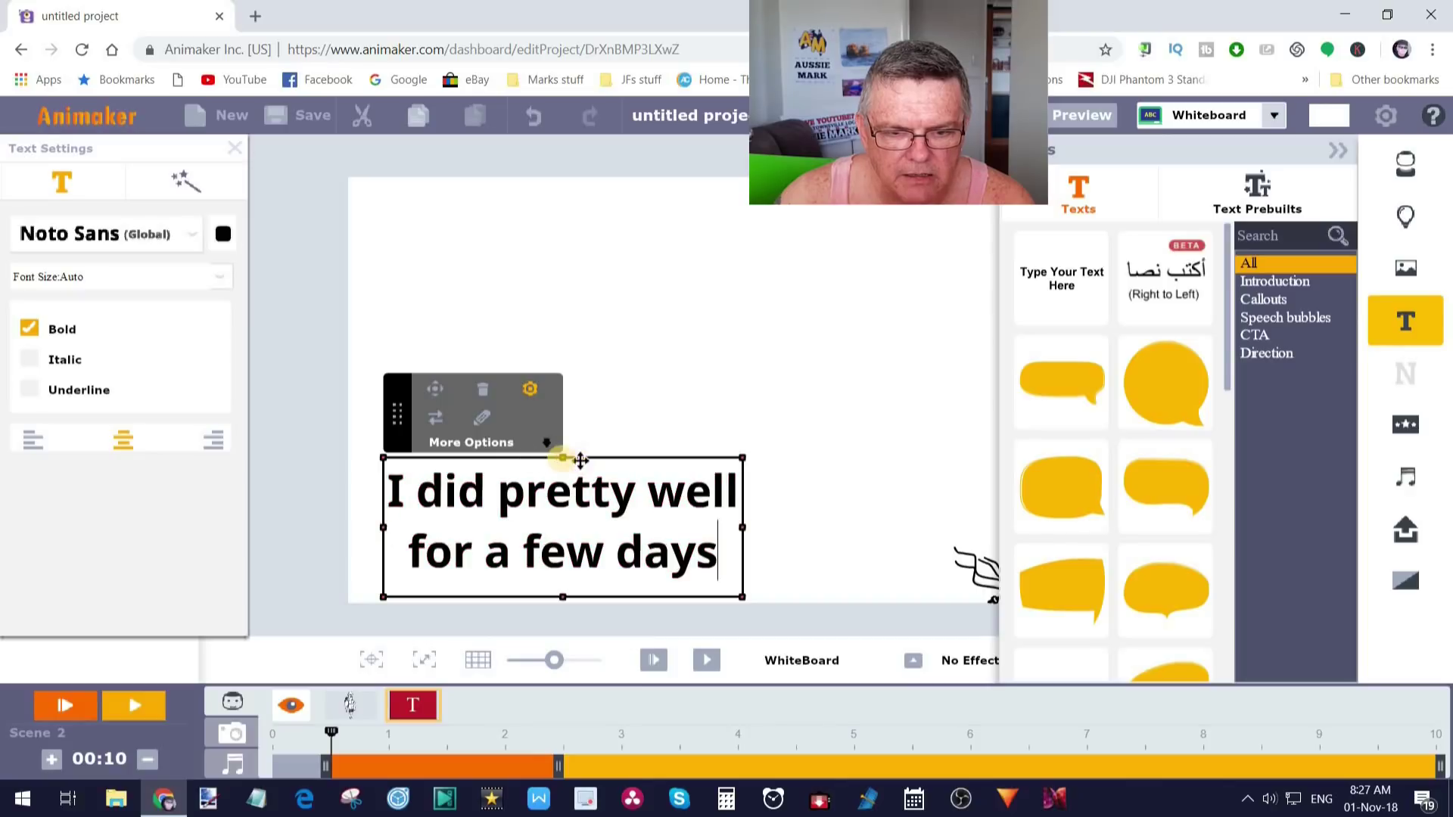
{"action": "left_click_drag", "start_coordinate": [560, 457], "coordinate": [556, 385]}
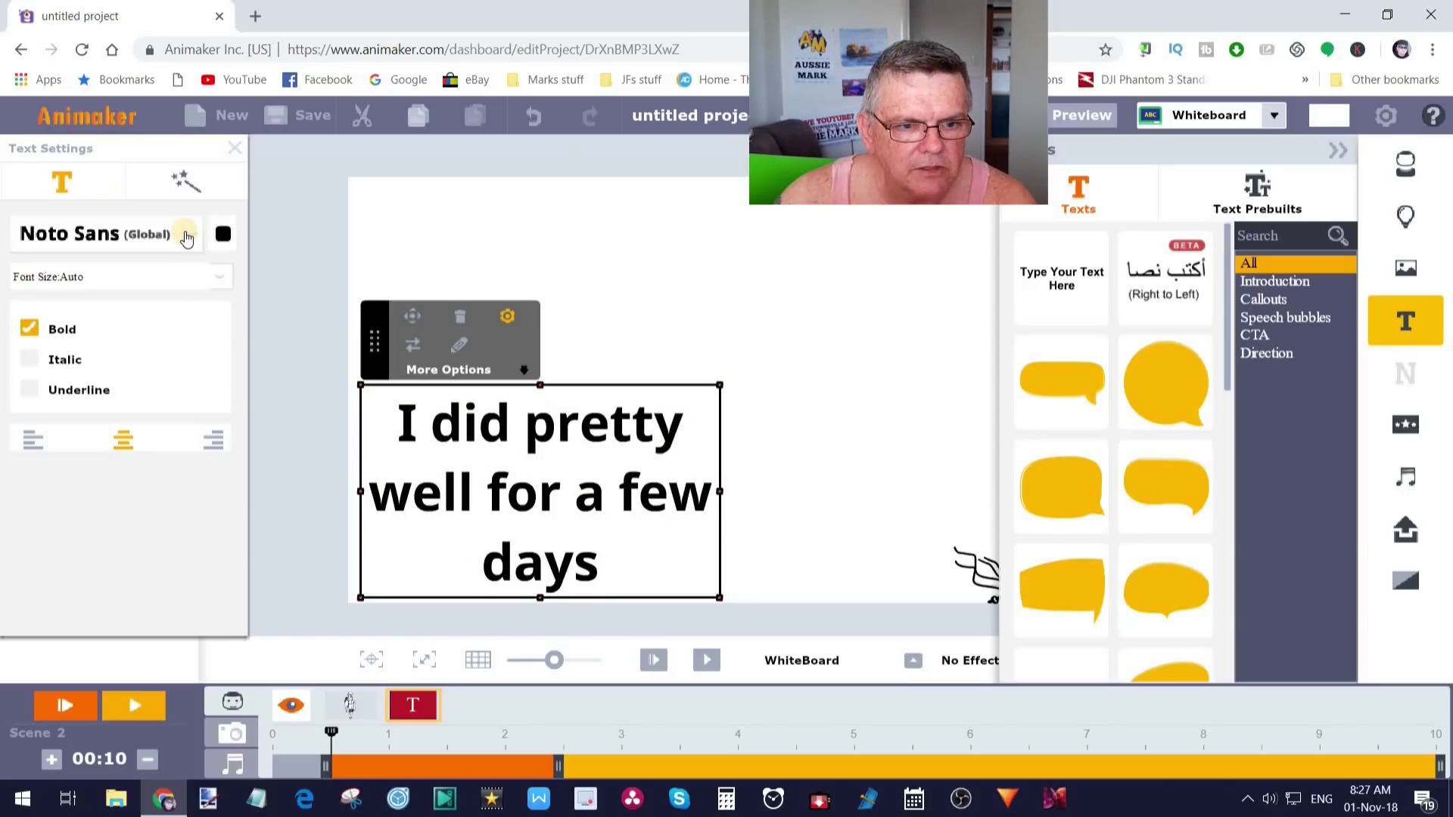
Step: Set the scene 2 caption font to Oleo Script
{"action": "left_click", "coordinate": [192, 238]}
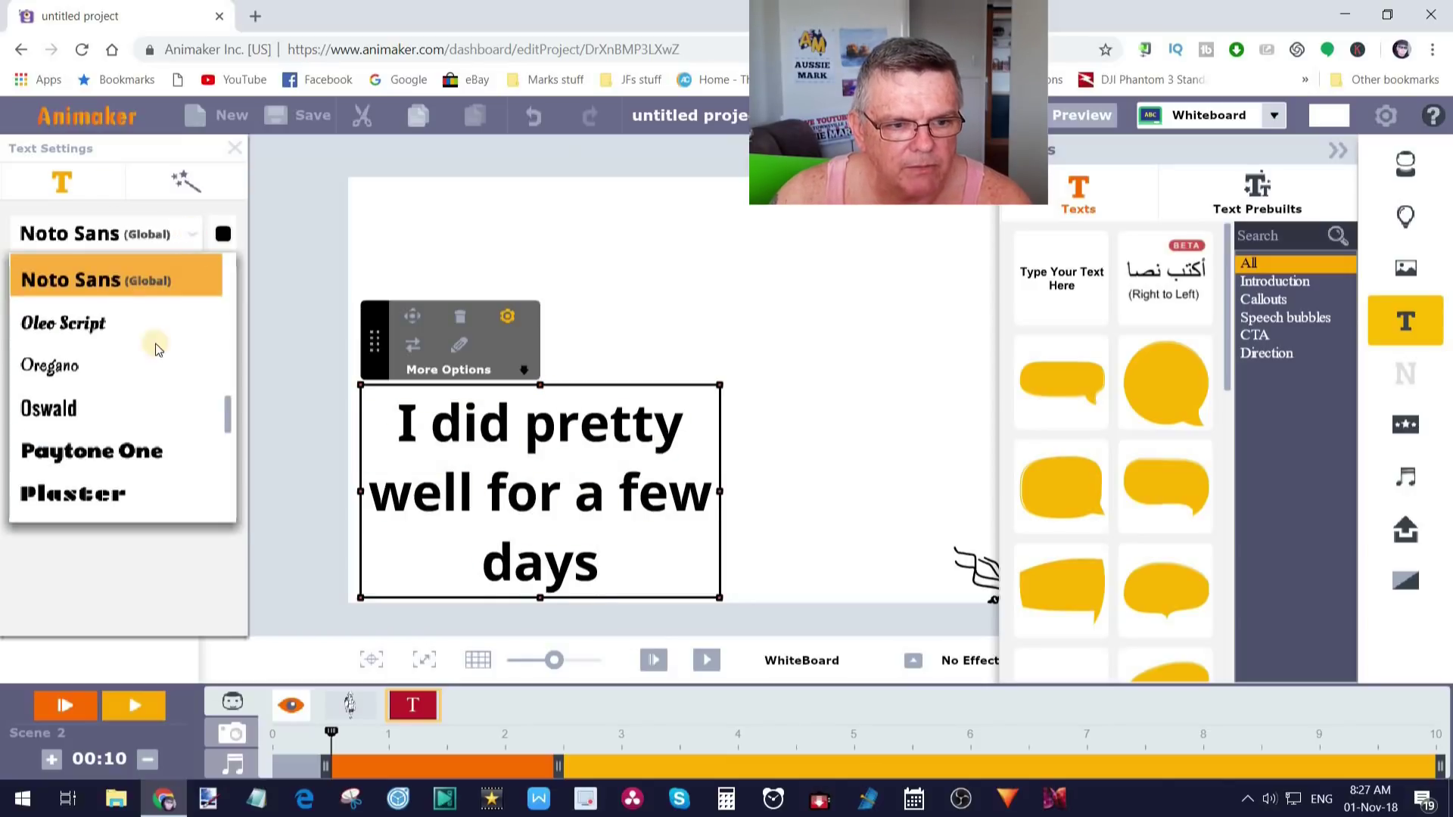
{"action": "left_click", "coordinate": [96, 327]}
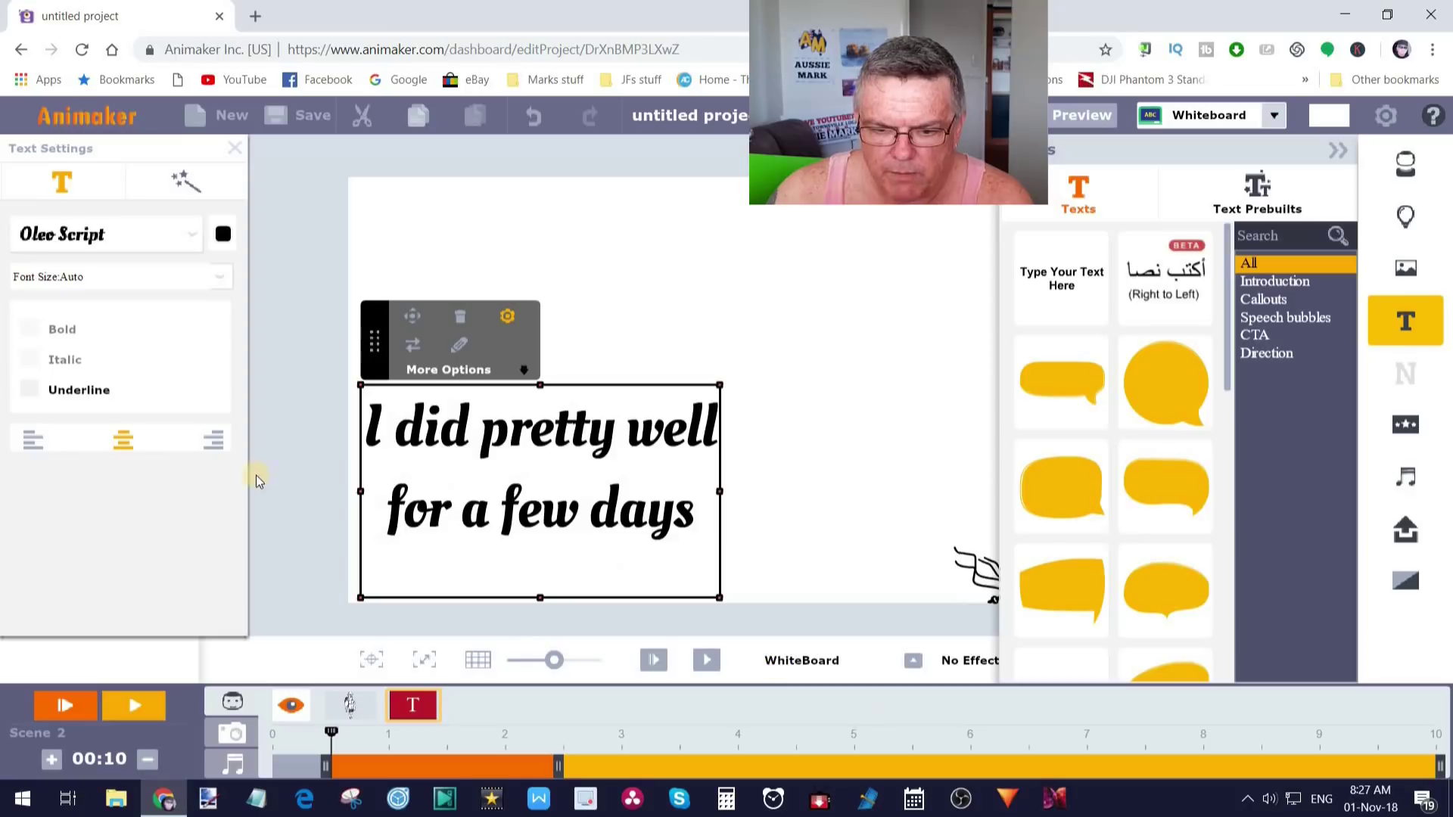
{"action": "left_click", "coordinate": [980, 584]}
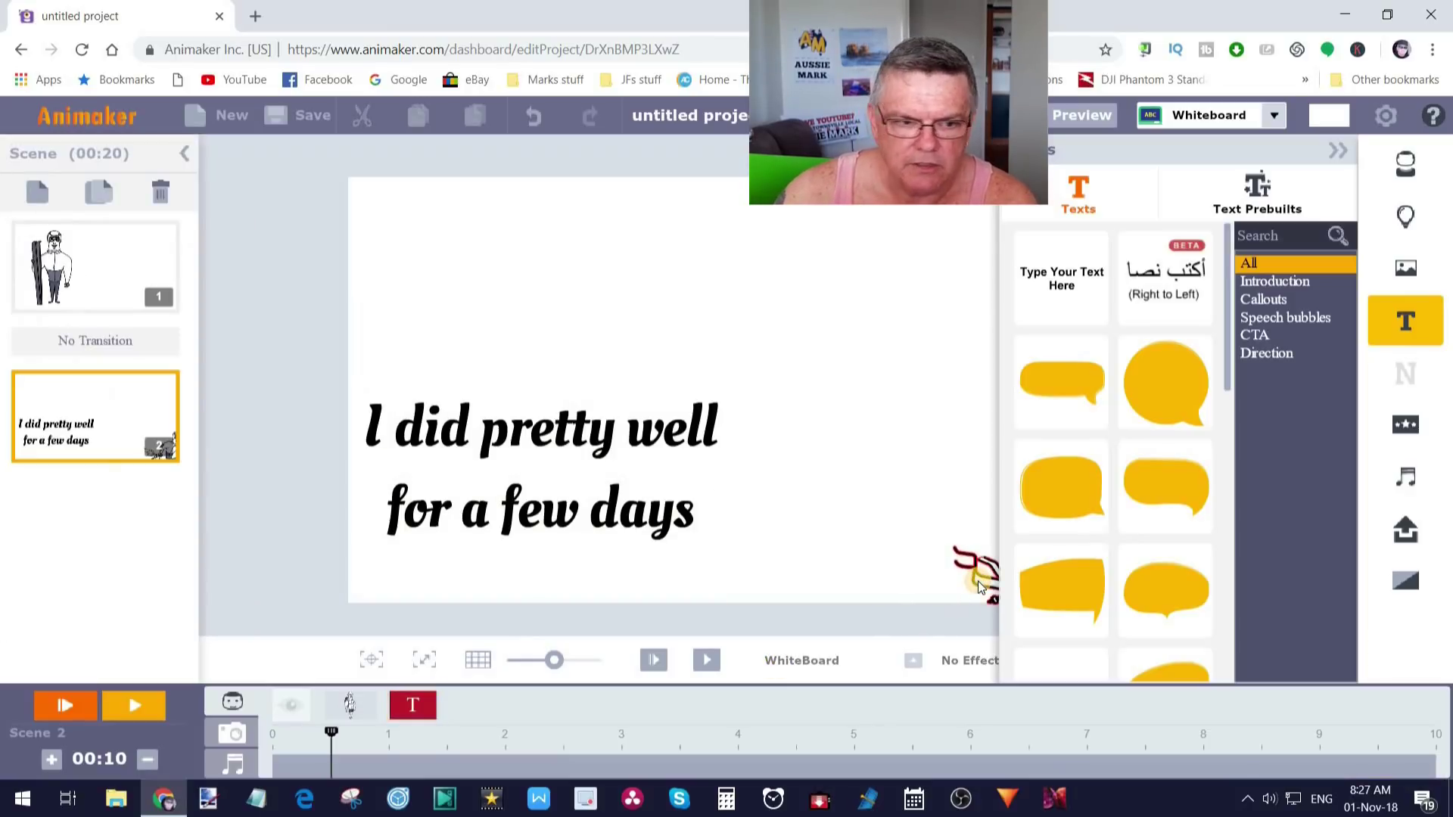
{"action": "left_click", "coordinate": [511, 435]}
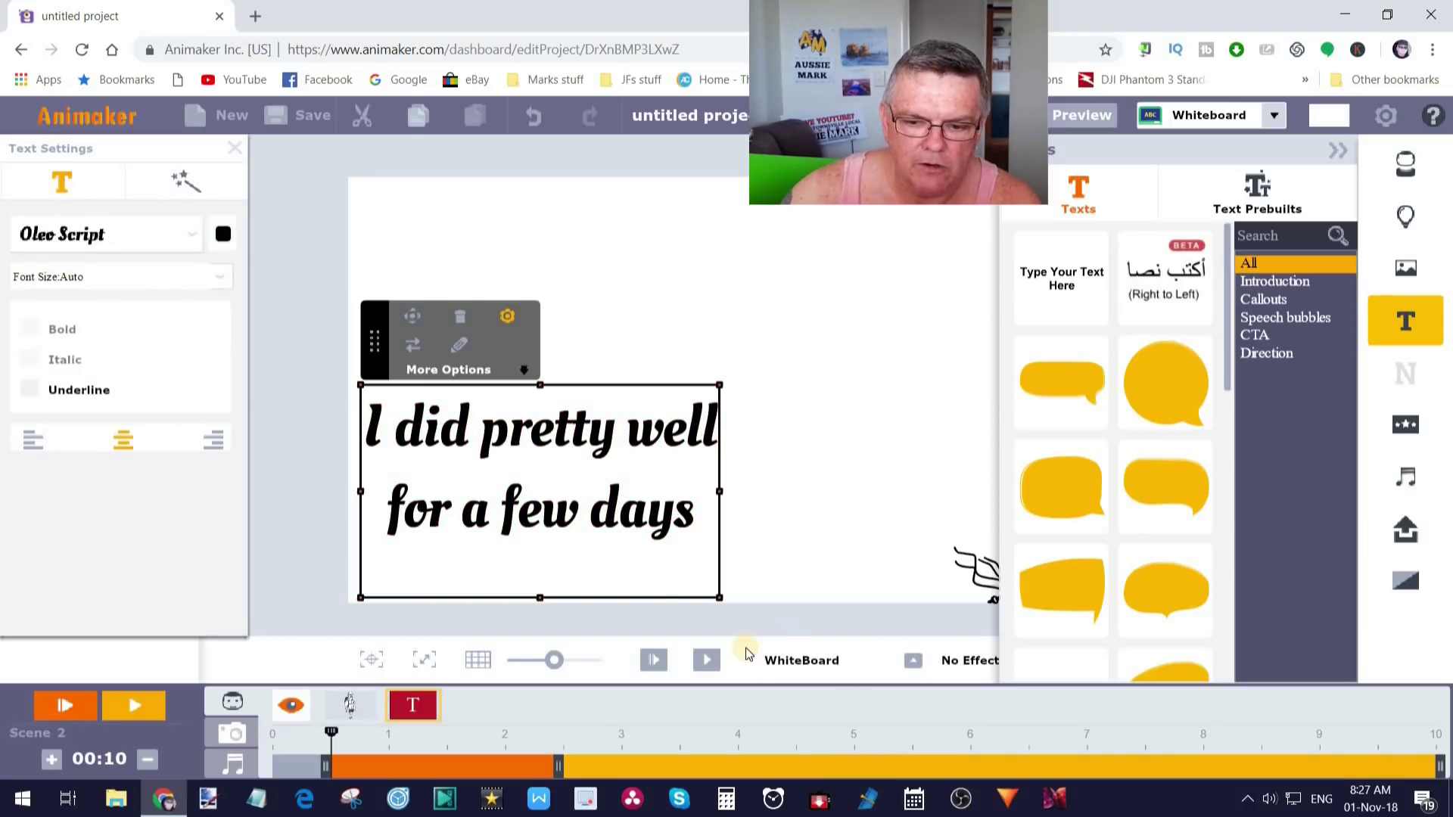
{"action": "left_click", "coordinate": [854, 546]}
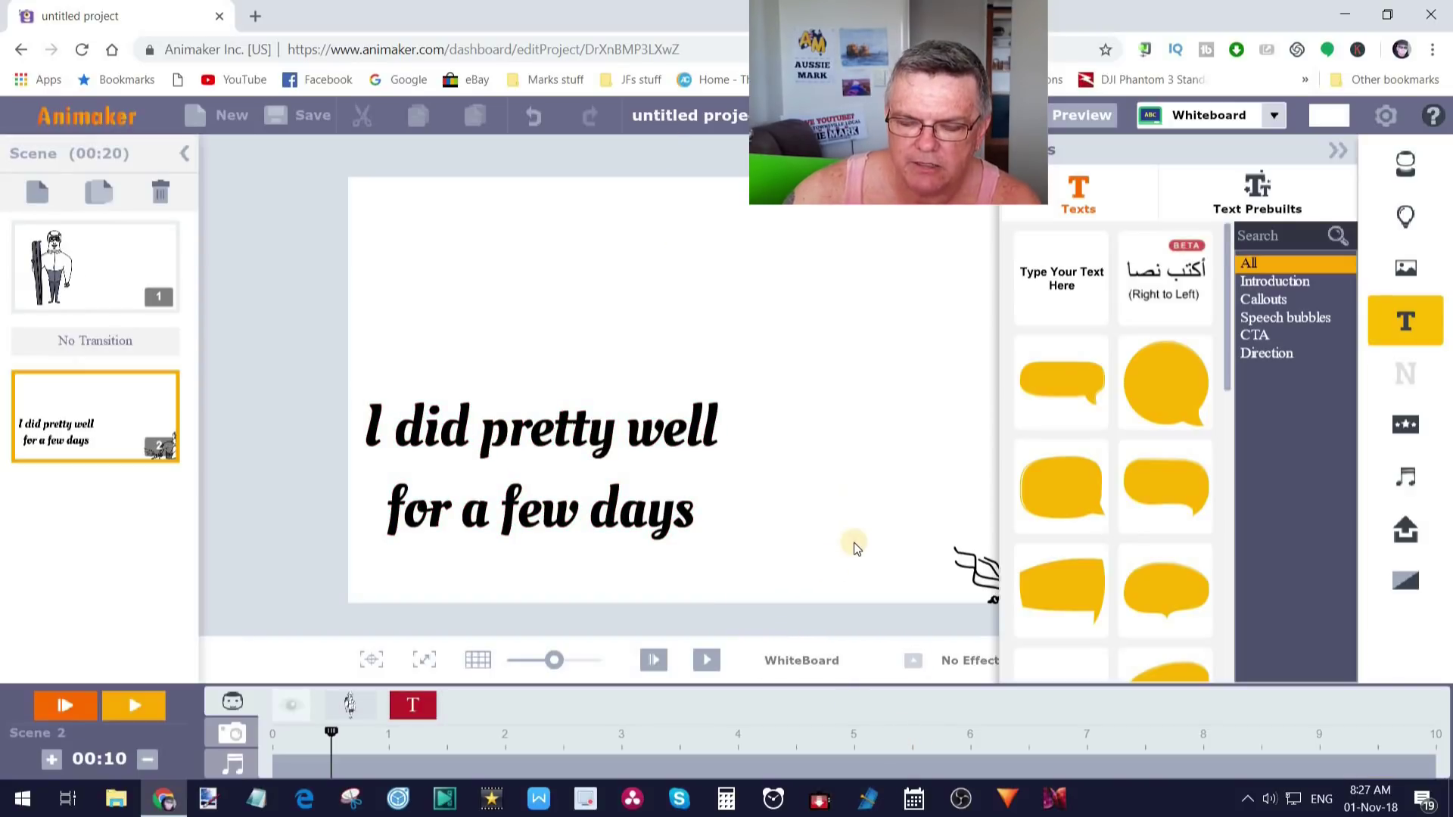
Step: Preview scene 2, then switch back to scene 1
{"action": "left_click", "coordinate": [702, 662]}
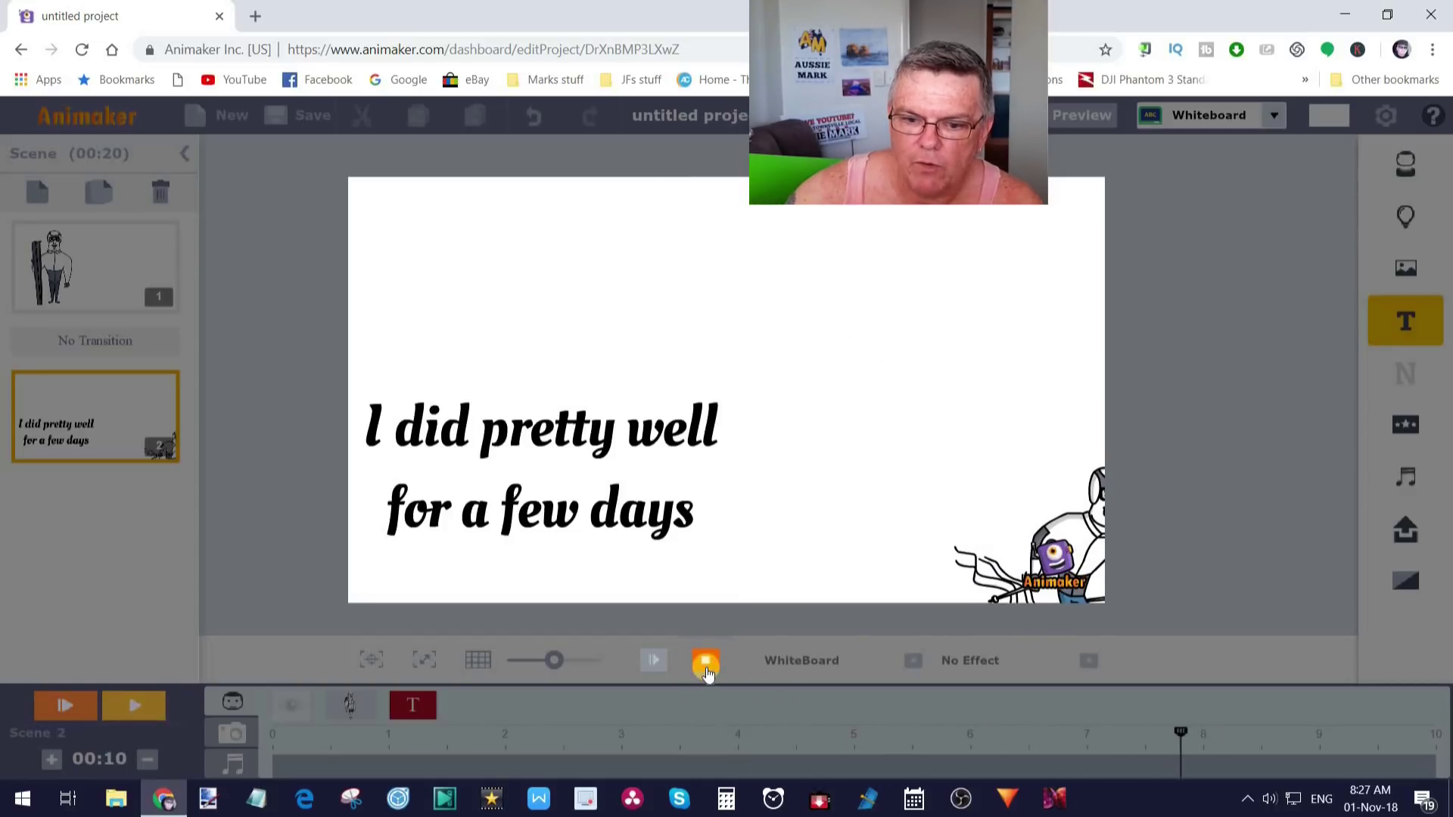
{"action": "left_click", "coordinate": [707, 672]}
{"action": "left_click", "coordinate": [156, 254]}
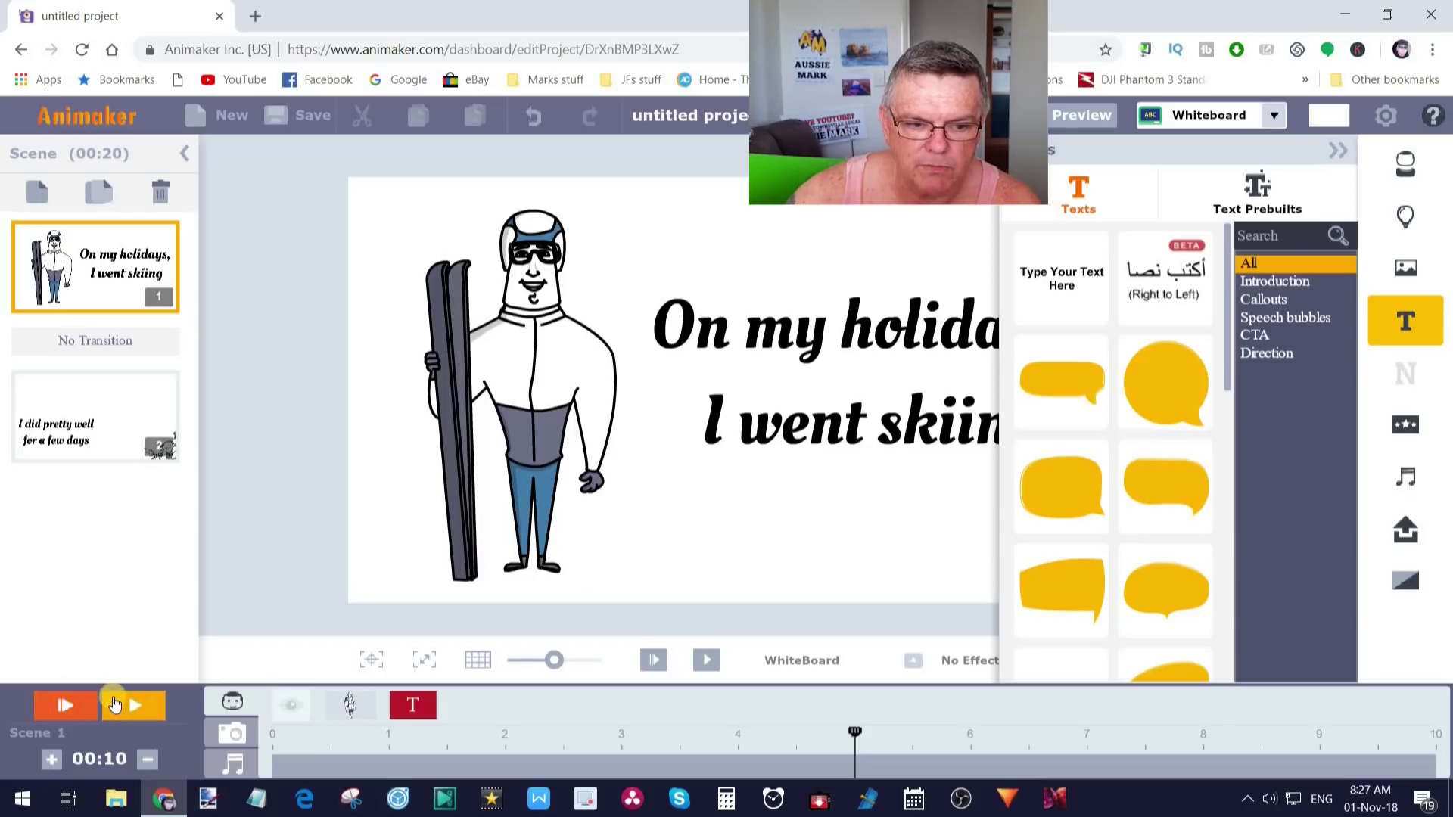
Step: Play back the whole story, then add the mountain prop to scene 3
{"action": "left_click", "coordinate": [145, 710]}
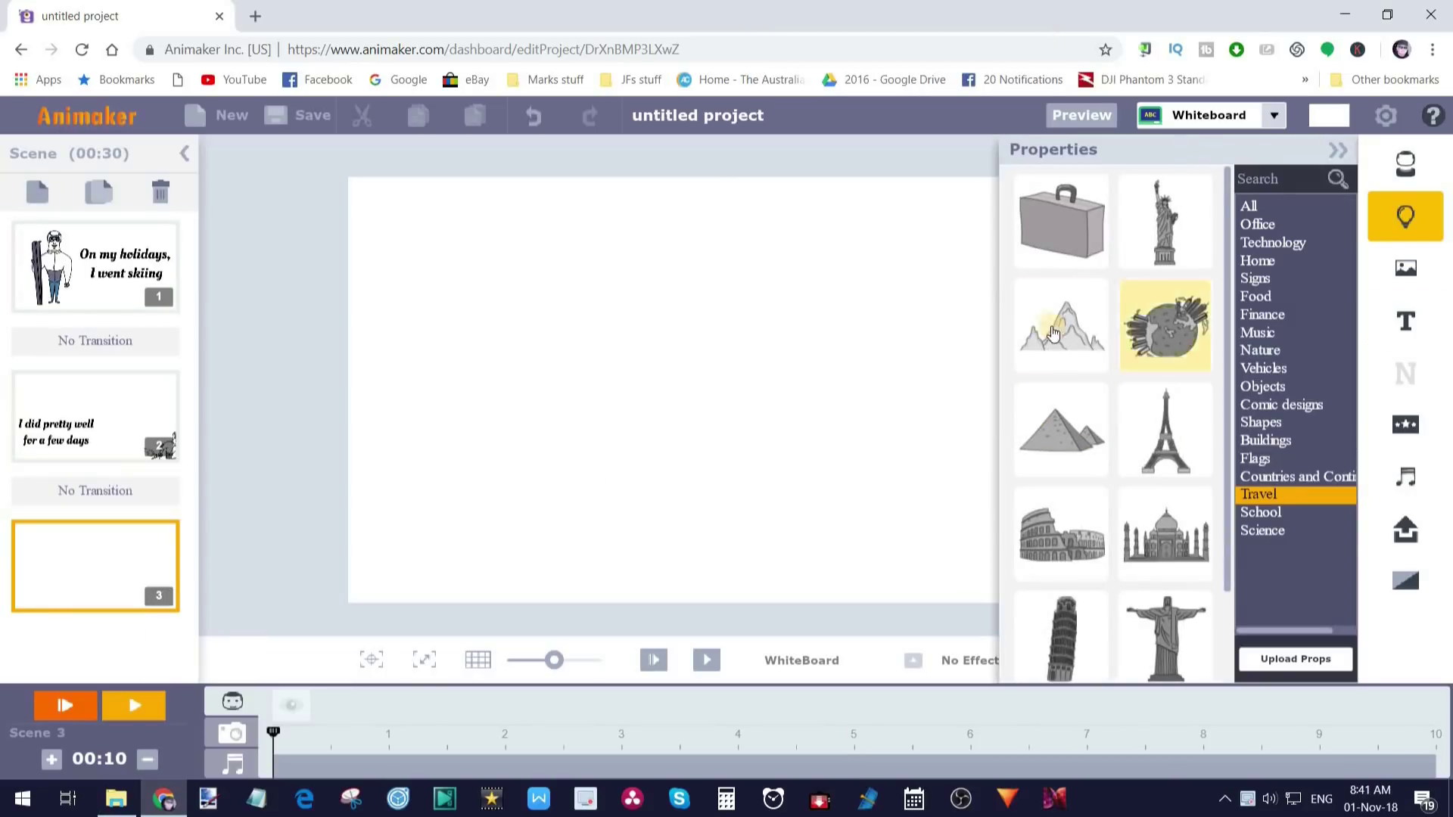
{"action": "left_click", "coordinate": [1053, 331]}
Step: Place the mountain at top-left and add the Corporate character in a falling pose
{"action": "left_click_drag", "start_coordinate": [827, 395], "coordinate": [356, 189]}
{"action": "left_click", "coordinate": [1405, 163]}
{"action": "left_click", "coordinate": [1165, 221]}
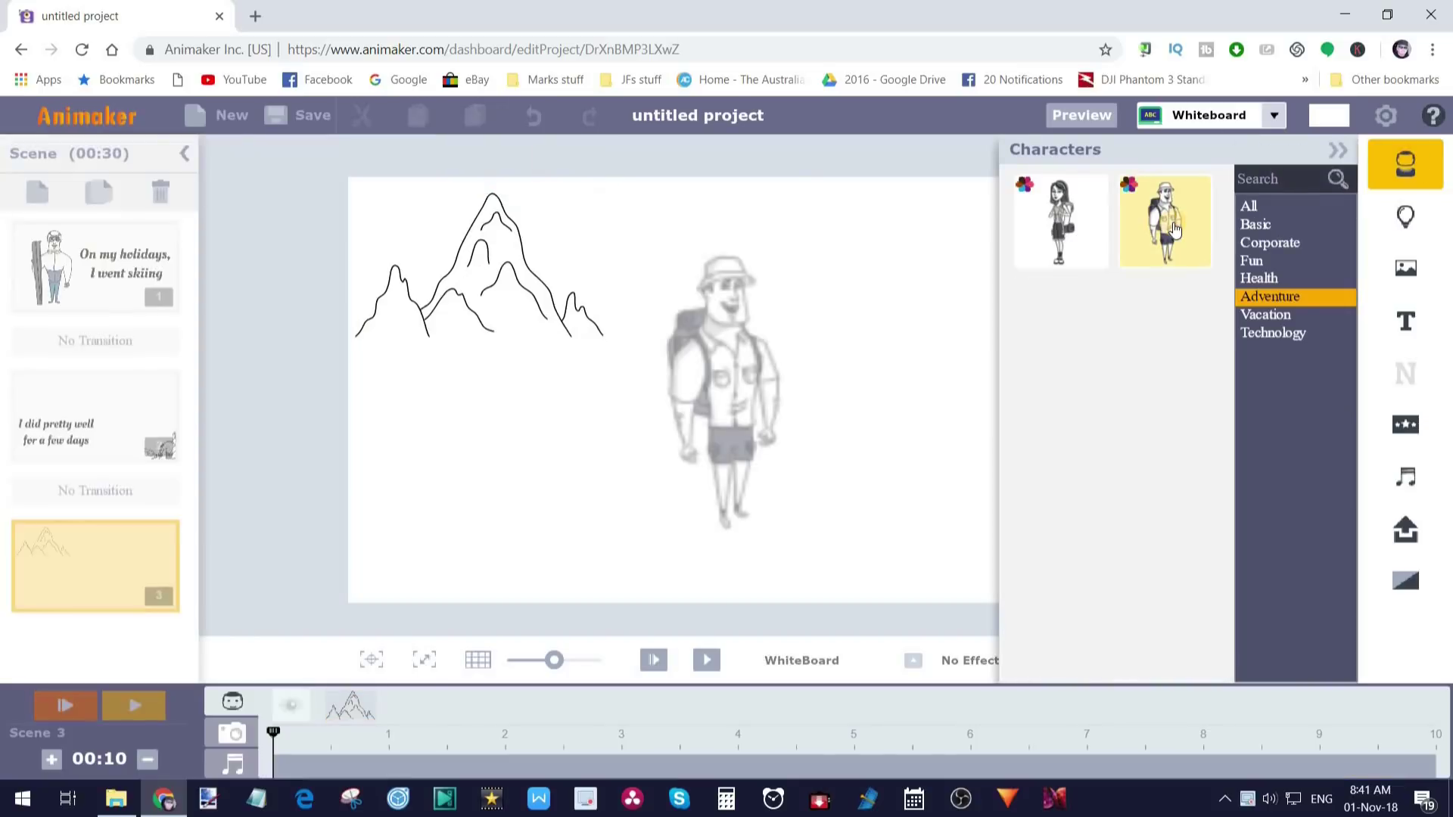
{"action": "left_click", "coordinate": [823, 236]}
{"action": "left_click", "coordinate": [1258, 278]}
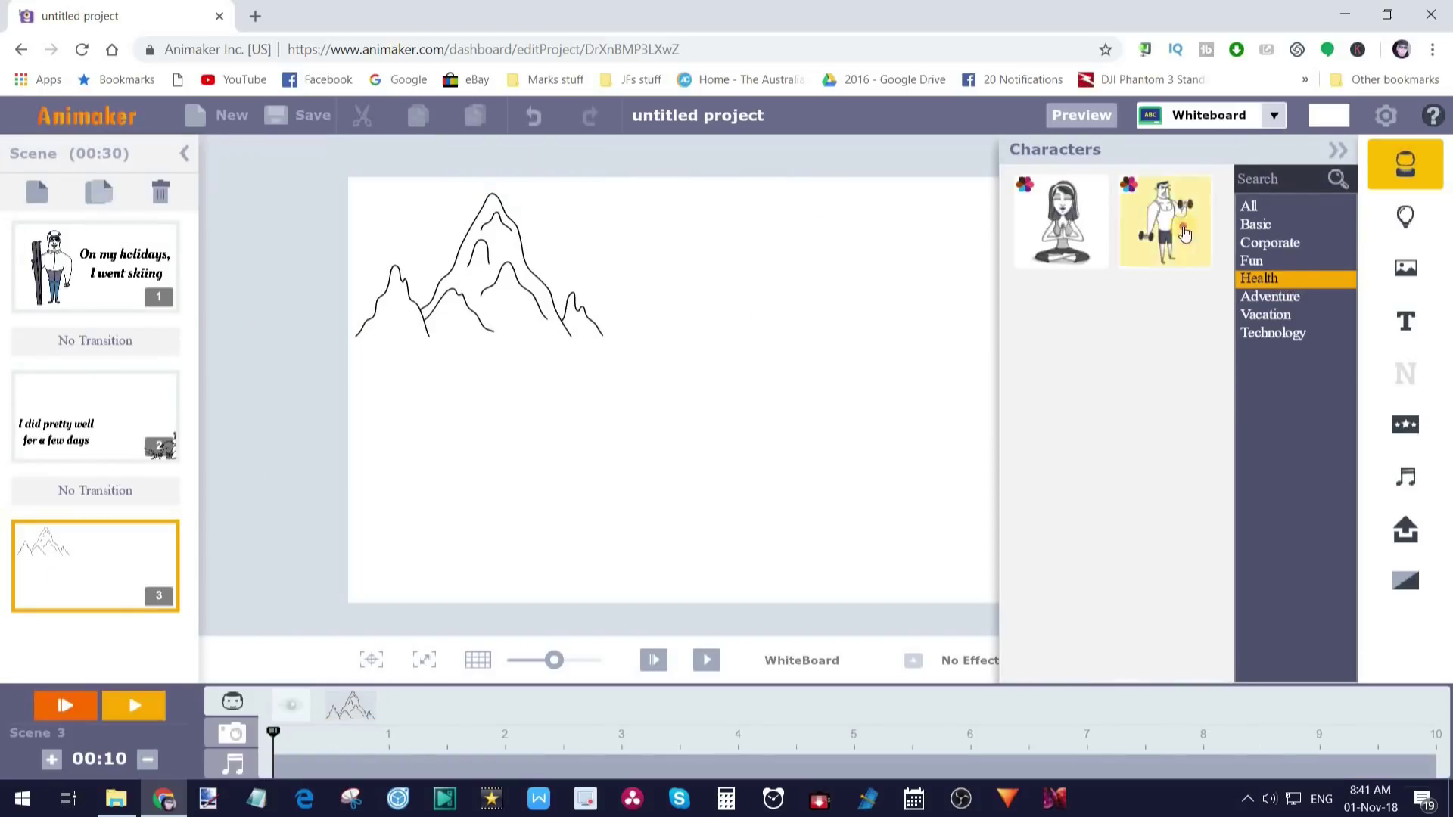
{"action": "left_click", "coordinate": [1184, 233]}
{"action": "scroll", "coordinate": [243, 487], "scroll_direction": "down", "scroll_amount": 5}
{"action": "scroll", "coordinate": [243, 487], "scroll_direction": "up", "scroll_amount": 5}
{"action": "left_click", "coordinate": [1286, 242]}
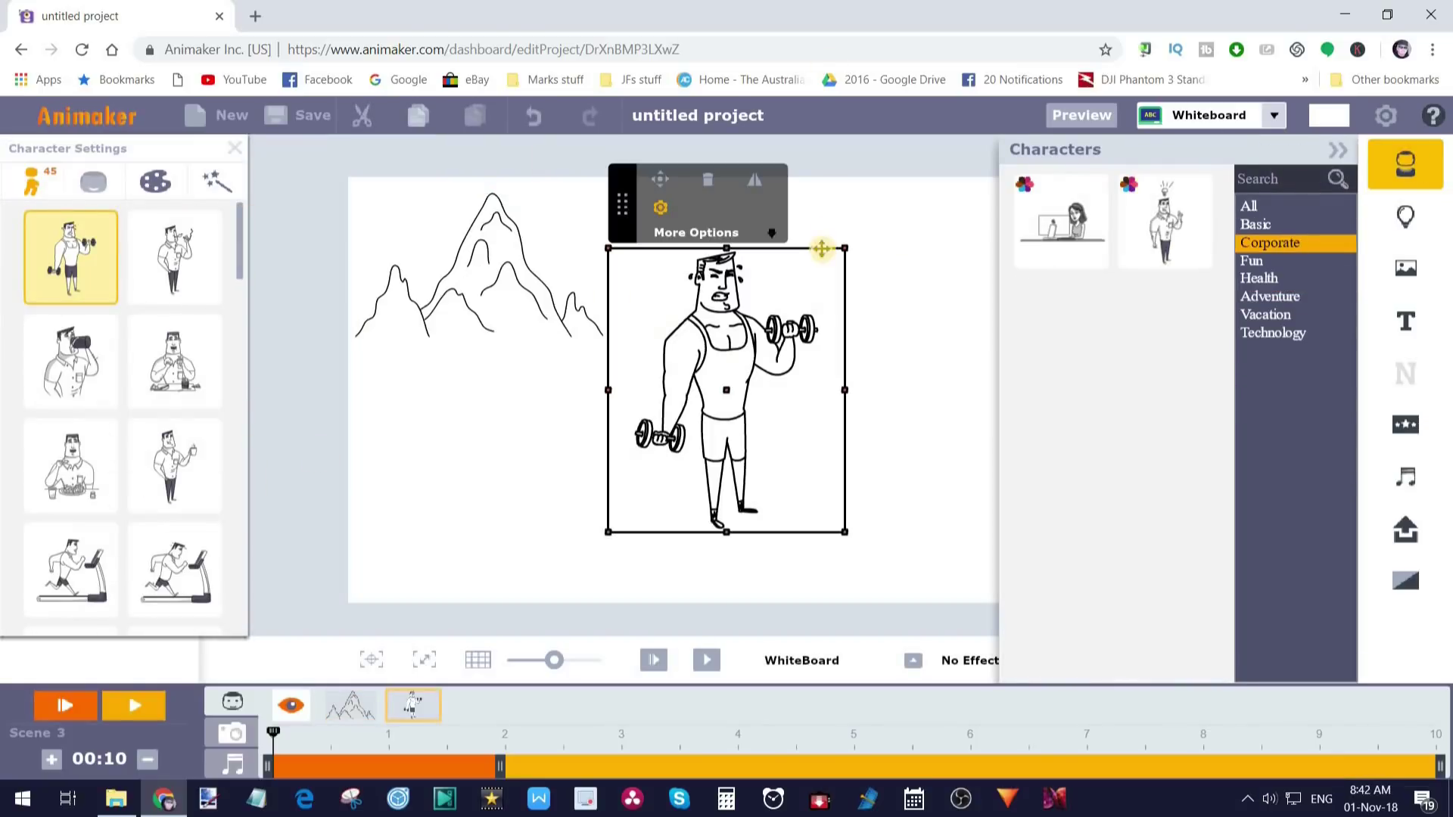
{"action": "left_click", "coordinate": [1165, 221]}
{"action": "left_click", "coordinate": [175, 258]}
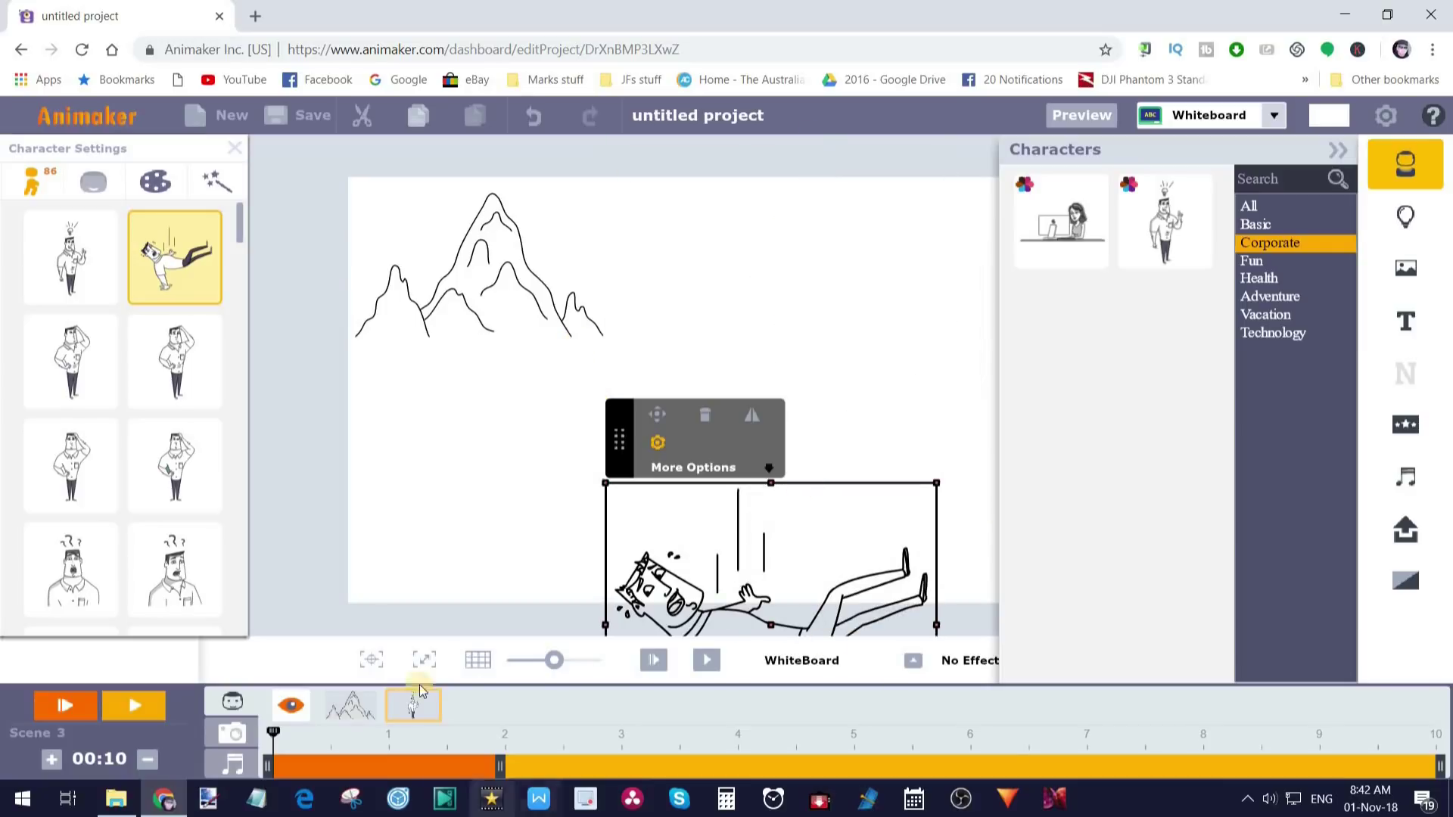
Step: Make the falling character enter from the top
{"action": "left_click", "coordinate": [814, 660]}
{"action": "scroll", "coordinate": [844, 581], "scroll_direction": "down", "scroll_amount": 5}
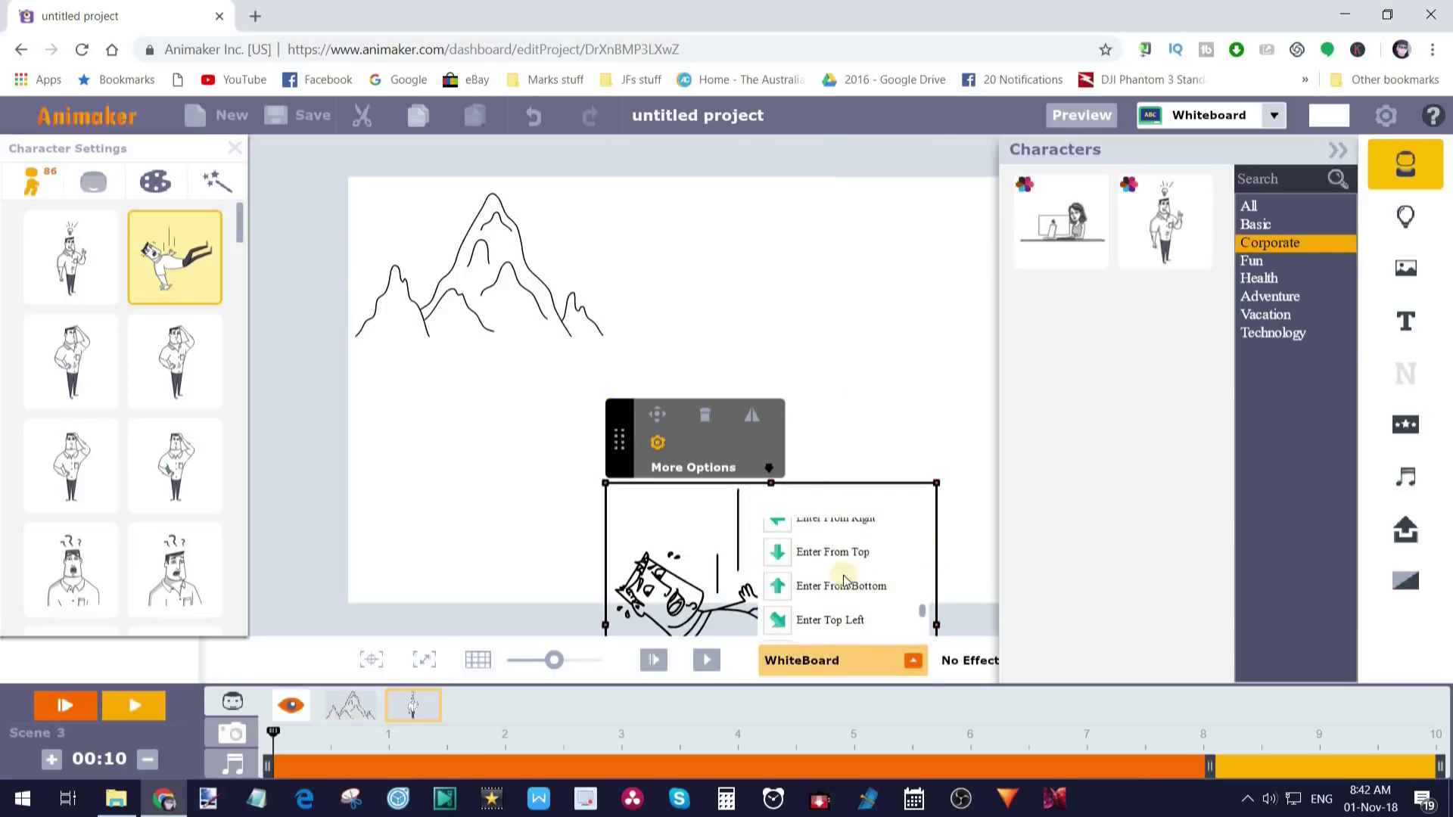
{"action": "left_click", "coordinate": [832, 552]}
{"action": "left_click", "coordinate": [217, 181]}
{"action": "left_click", "coordinate": [830, 525]}
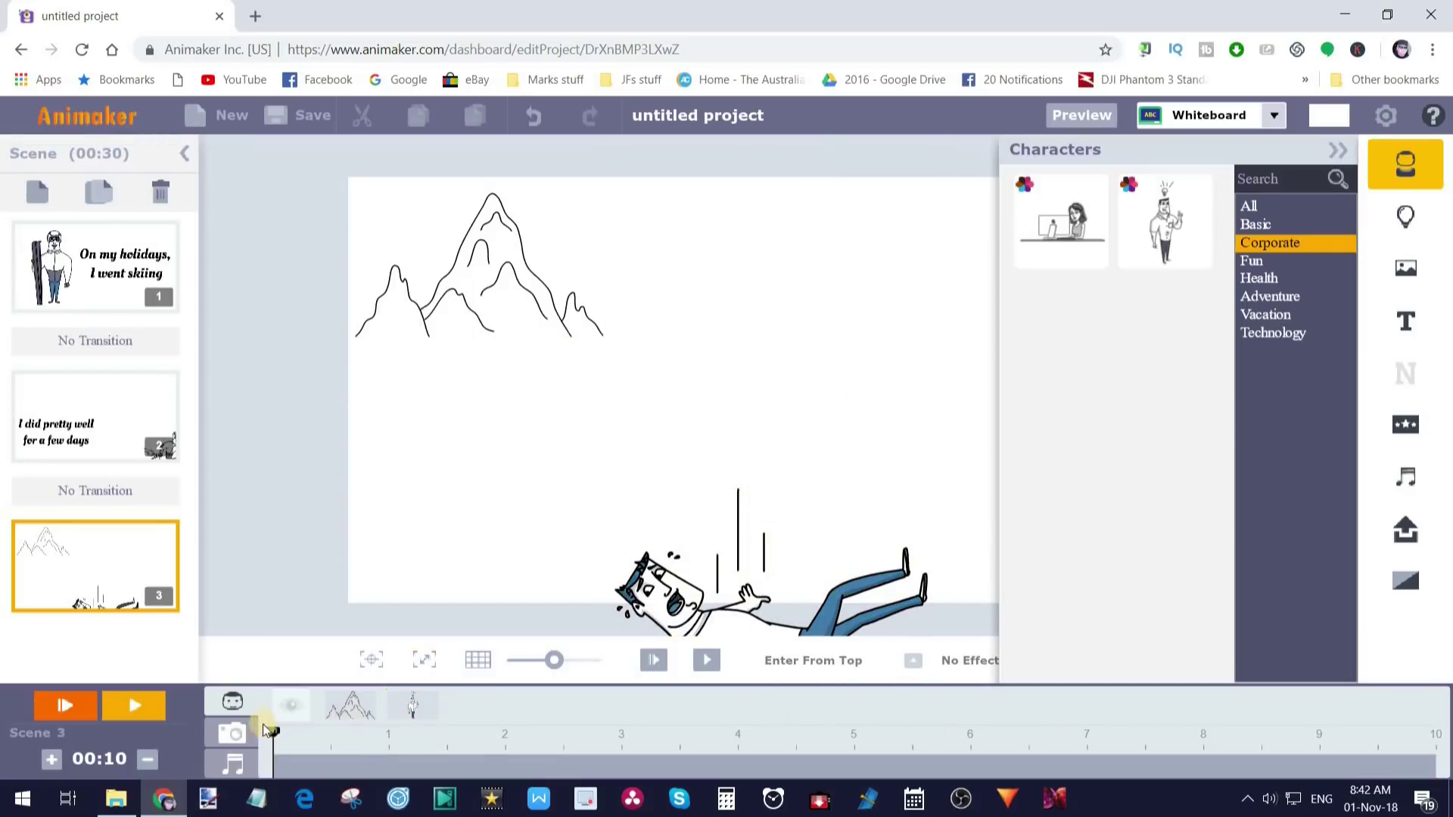
Step: Extend the mountain to about 6 s, start the falling man at about 2 s, and preview
{"action": "left_click", "coordinate": [350, 706]}
{"action": "left_click_drag", "start_coordinate": [492, 766], "coordinate": [967, 744]}
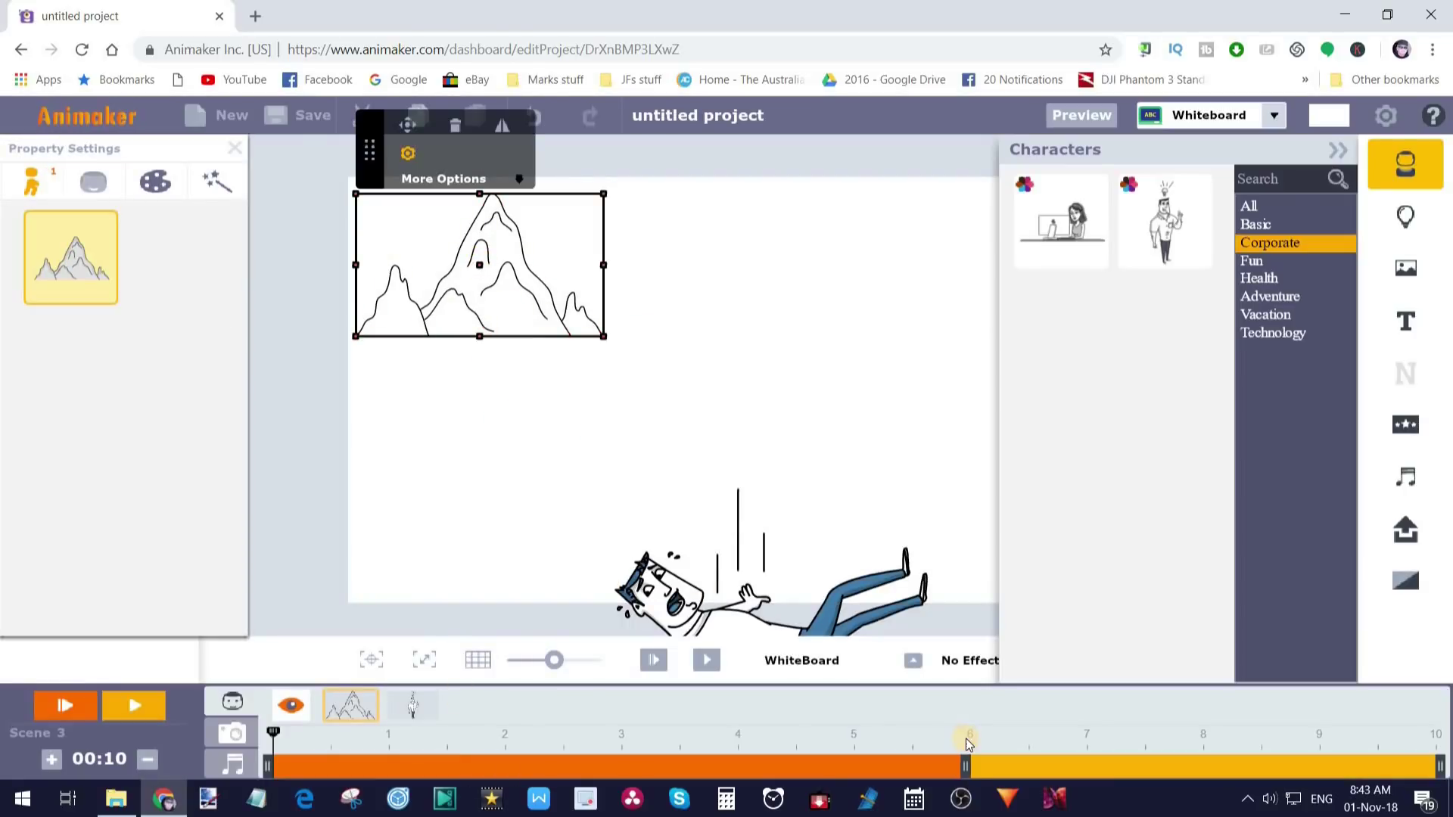
{"action": "left_click", "coordinate": [177, 182]}
{"action": "left_click", "coordinate": [412, 705]}
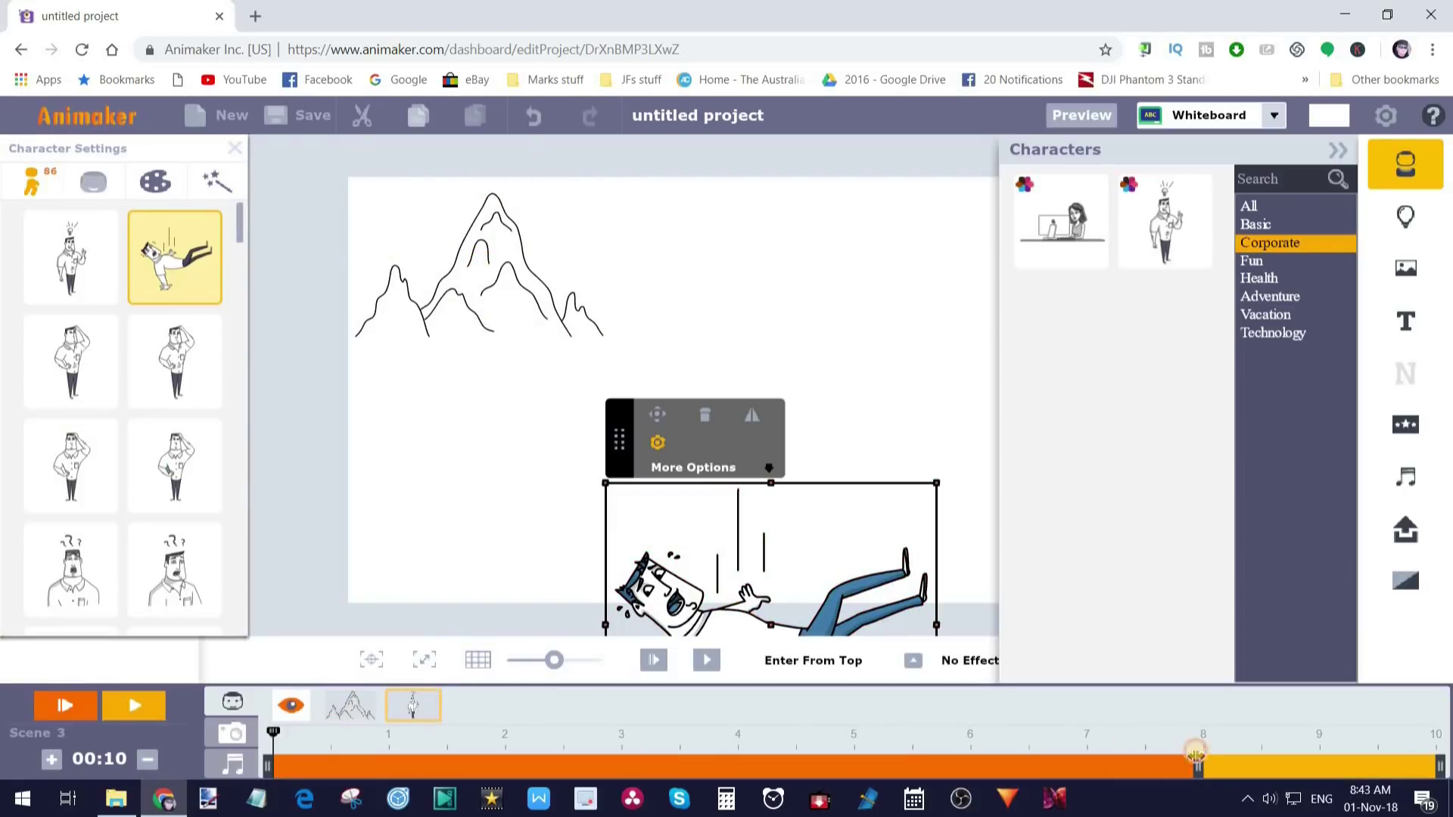
{"action": "left_click_drag", "start_coordinate": [329, 766], "coordinate": [557, 768]}
{"action": "left_click", "coordinate": [707, 660]}
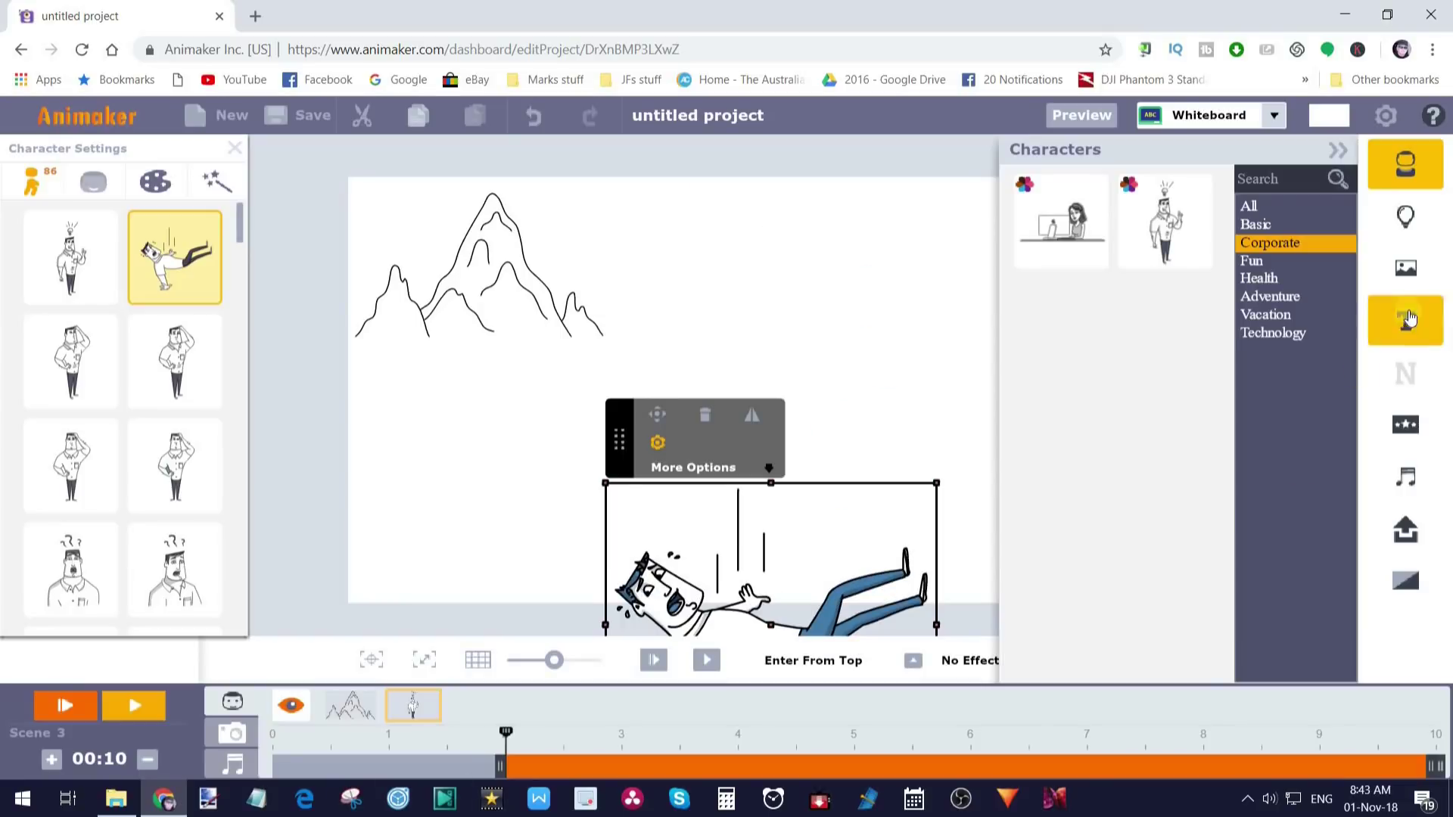
Step: Add the caption 'Sadly, I had an accident while I was there.' and move the falling man right
{"action": "left_click", "coordinate": [1405, 322]}
{"action": "left_click", "coordinate": [1062, 278]}
{"action": "double_click", "coordinate": [753, 375]}
{"action": "type", "text": "Sadly, I had an"}
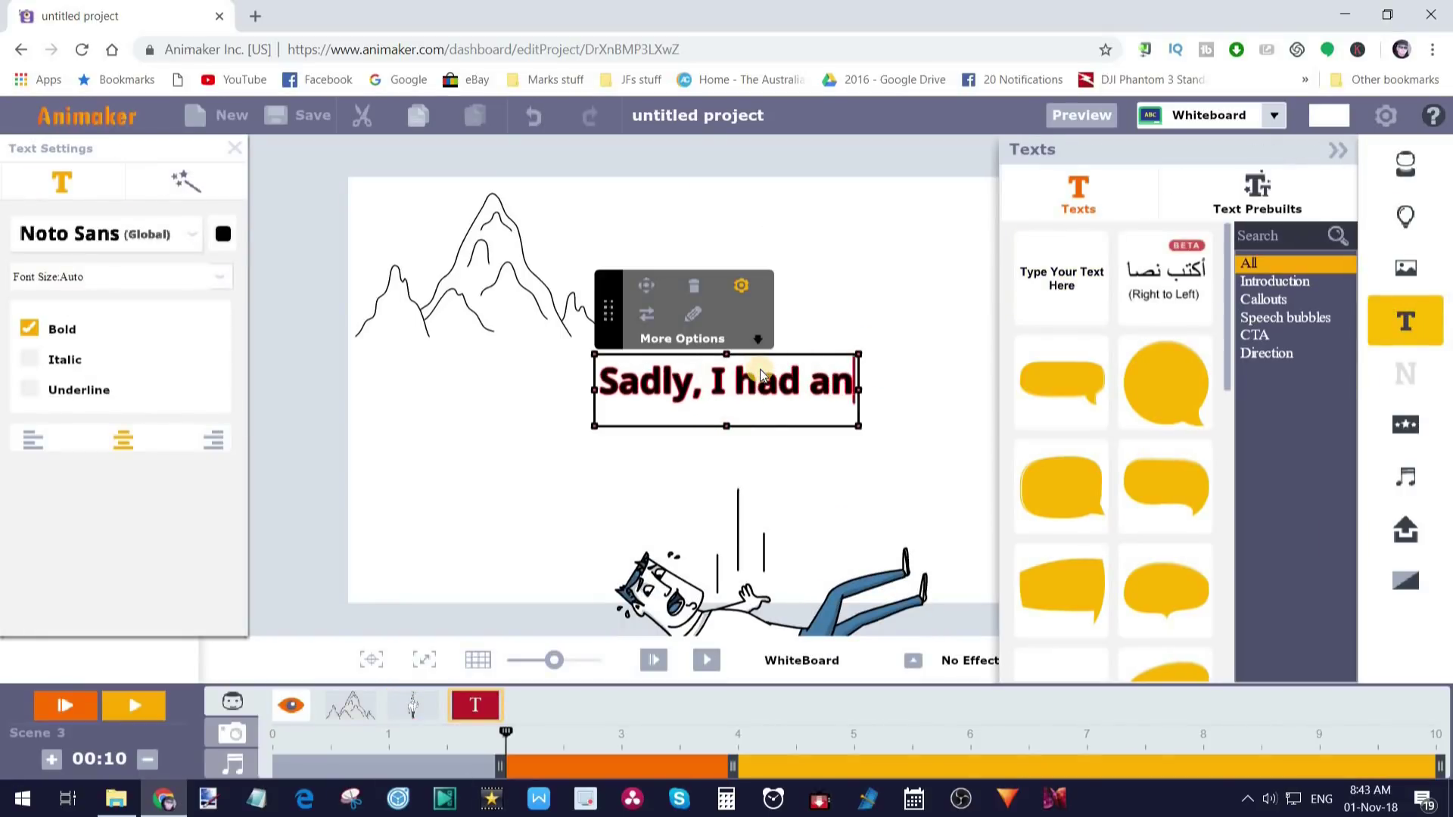
{"action": "type", "text": " accident while I was there."}
{"action": "left_click_drag", "start_coordinate": [824, 378], "coordinate": [625, 464]}
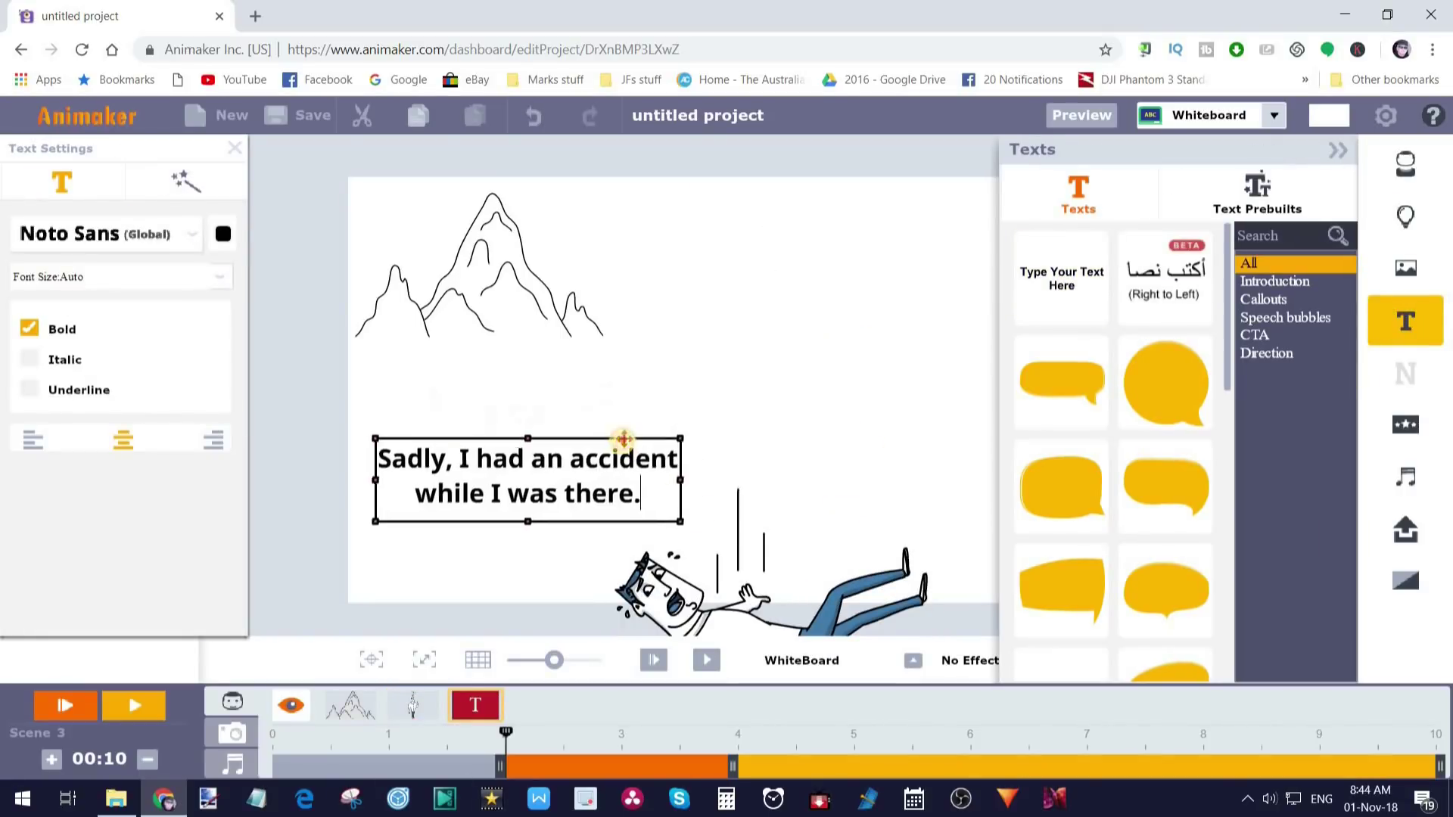
{"action": "left_click_drag", "start_coordinate": [802, 598], "coordinate": [916, 575]}
Step: Set the accident caption to Oleo Script, preview scene 3, and add a blank scene 4
{"action": "left_click", "coordinate": [522, 477]}
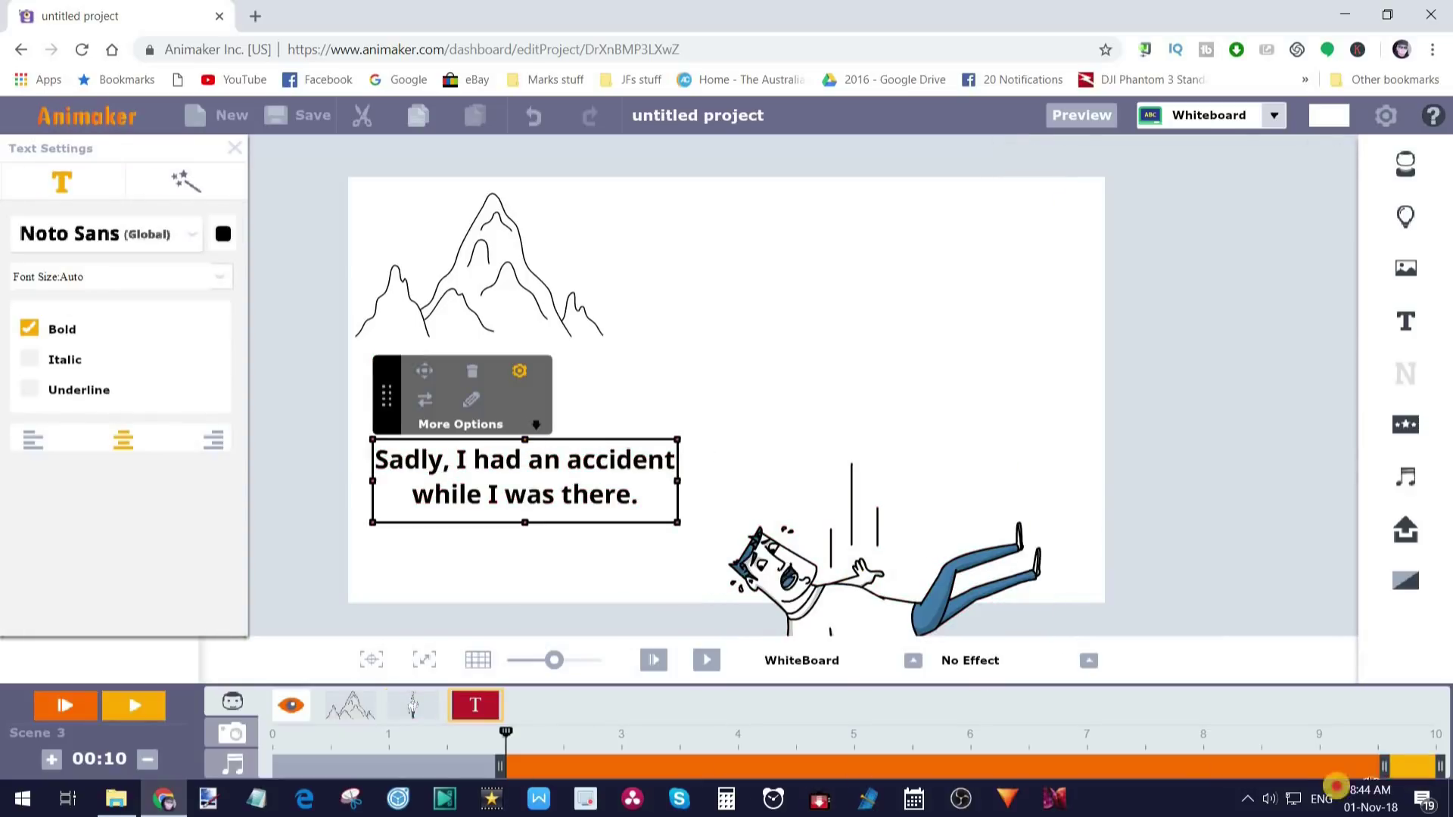
{"action": "left_click", "coordinate": [517, 372]}
{"action": "left_click", "coordinate": [113, 230]}
{"action": "left_click", "coordinate": [65, 321]}
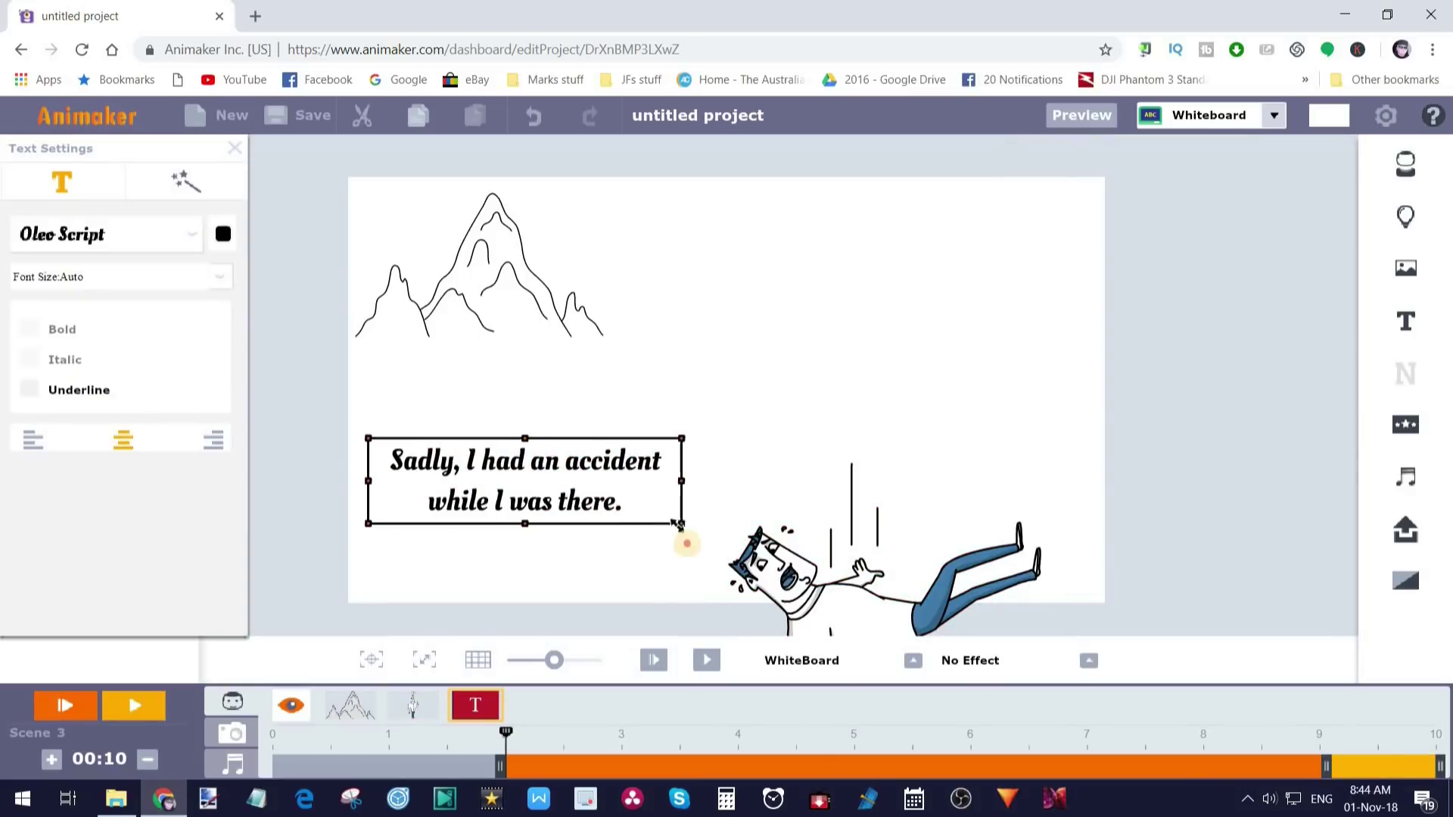
{"action": "left_click", "coordinate": [707, 660]}
{"action": "left_click", "coordinate": [707, 661]}
{"action": "left_click", "coordinate": [706, 660]}
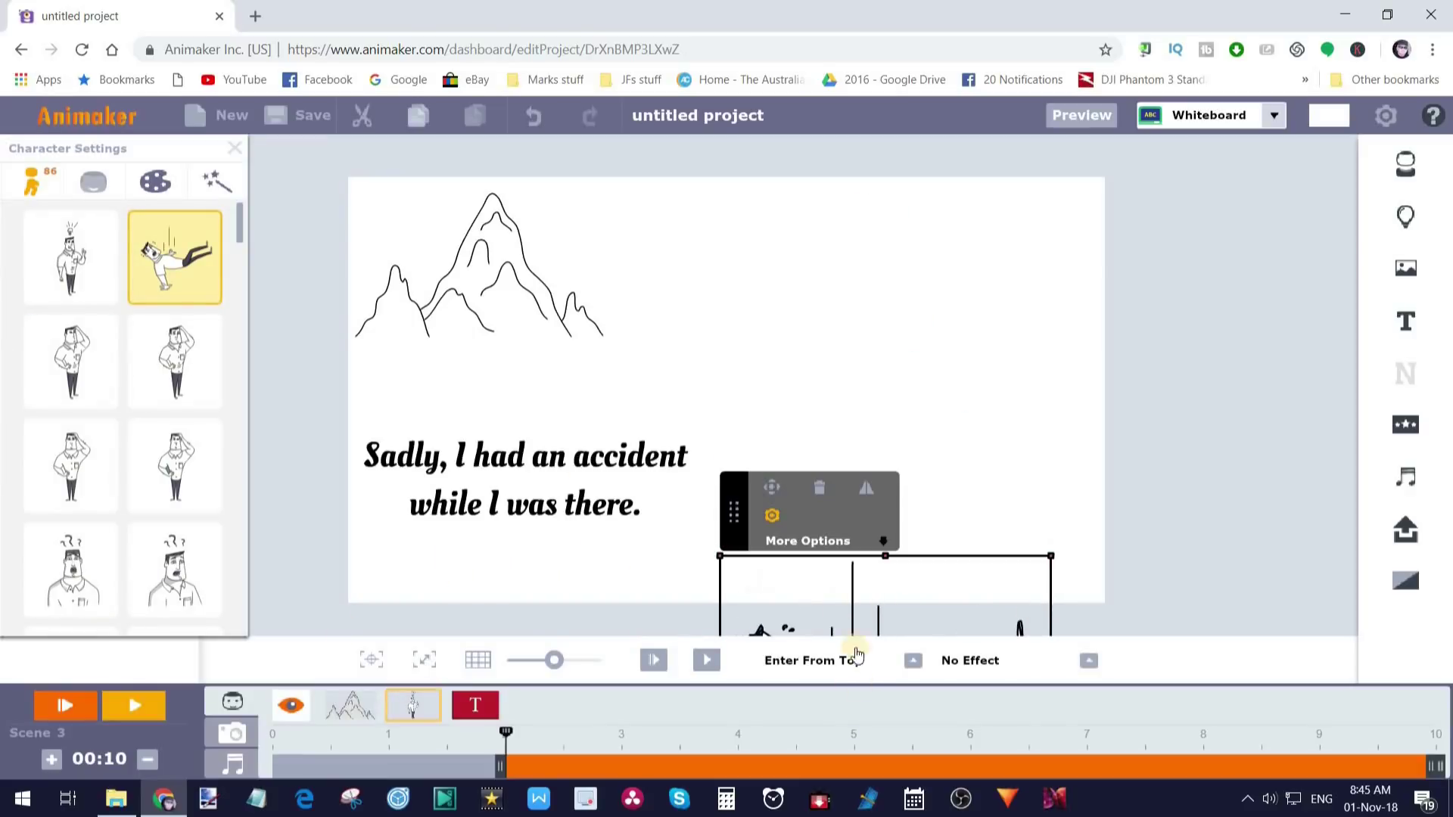
{"action": "left_click", "coordinate": [240, 156]}
{"action": "left_click", "coordinate": [38, 192]}
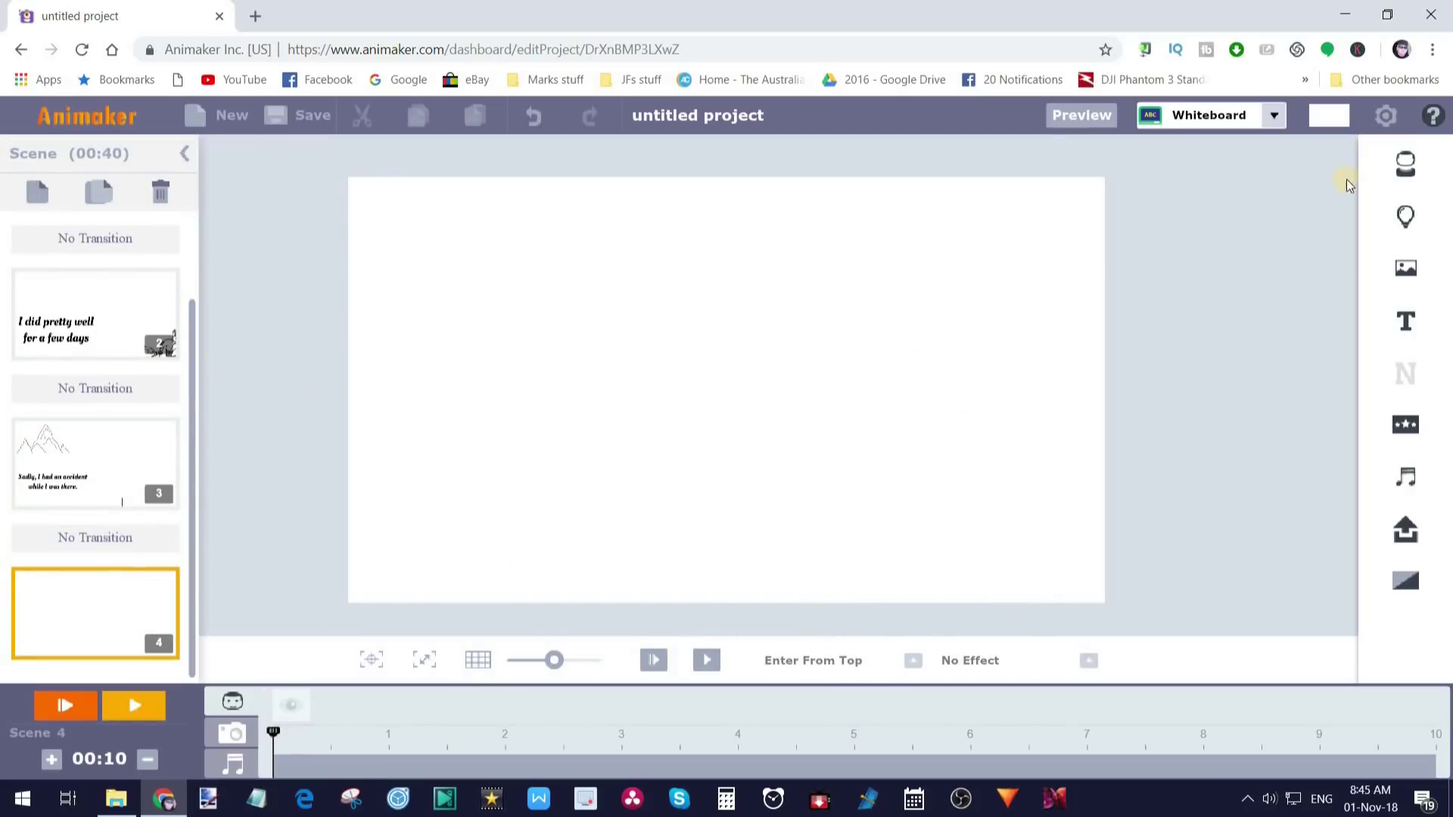
Step: Replace scene 4's character with the operating-room image from the Health characters
{"action": "left_click", "coordinate": [1405, 164]}
{"action": "left_click", "coordinate": [1258, 278]}
{"action": "left_click", "coordinate": [1165, 221]}
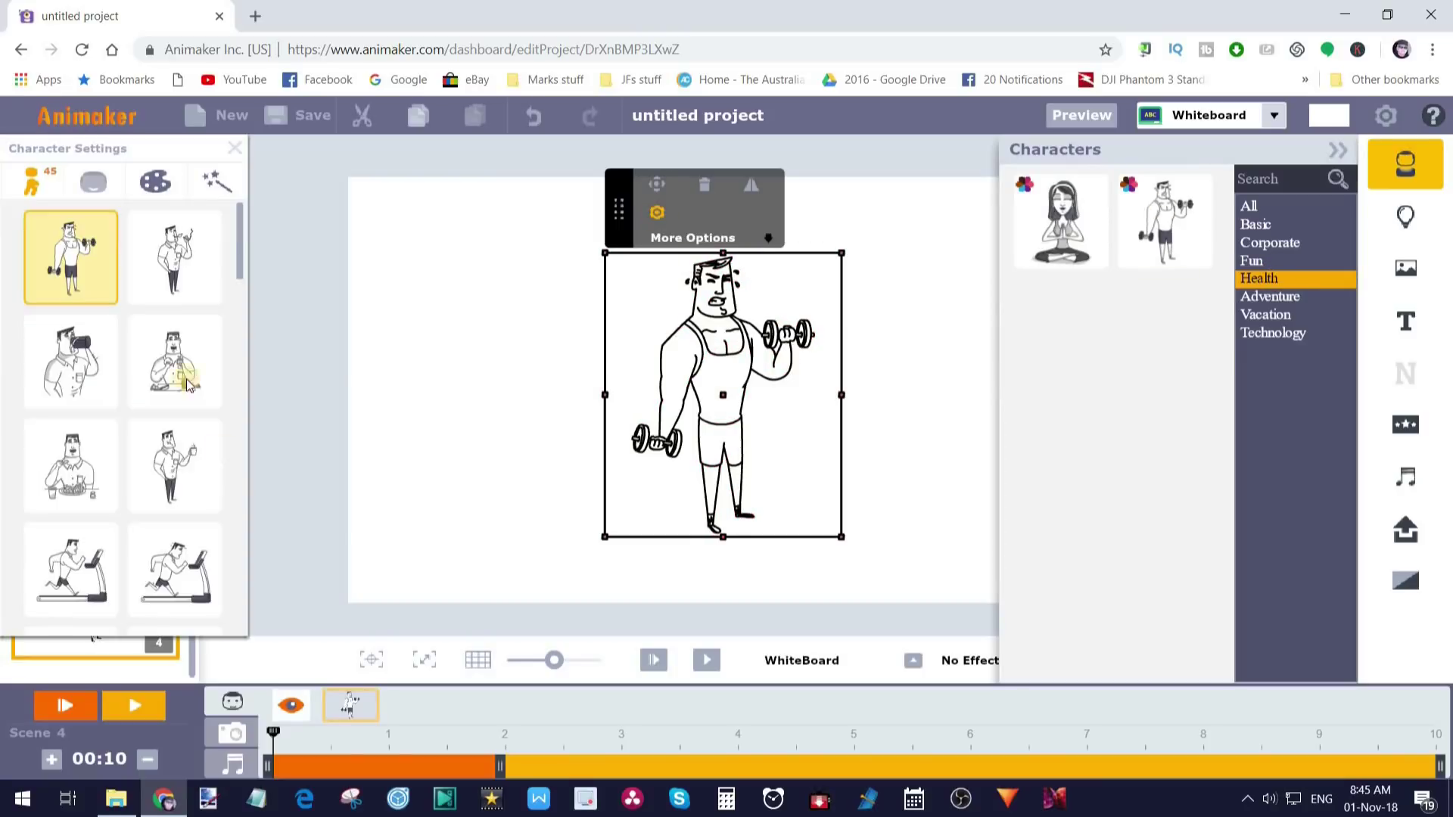
{"action": "scroll", "coordinate": [239, 409], "scroll_direction": "down", "scroll_amount": 3}
{"action": "scroll", "coordinate": [250, 408], "scroll_direction": "up", "scroll_amount": 1}
{"action": "left_click", "coordinate": [81, 415]}
{"action": "left_click", "coordinate": [155, 182]}
{"action": "left_click", "coordinate": [220, 291]}
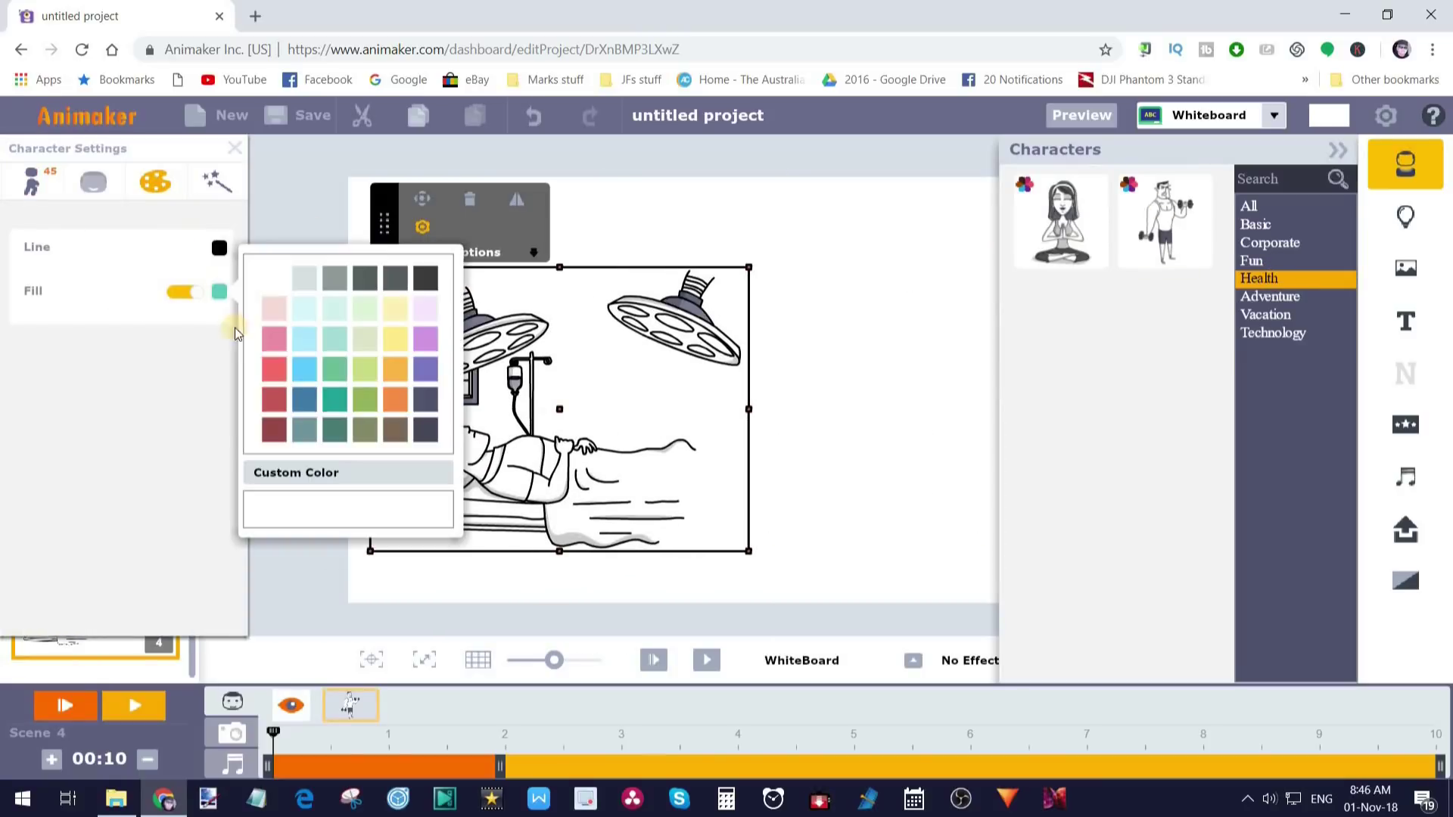
{"action": "left_click", "coordinate": [657, 211]}
Step: Paste the Oleo Script shoulder-surgery caption beside the image and delay its start to about 3.7 s
{"action": "left_click", "coordinate": [1405, 322]}
{"action": "left_click", "coordinate": [1062, 279]}
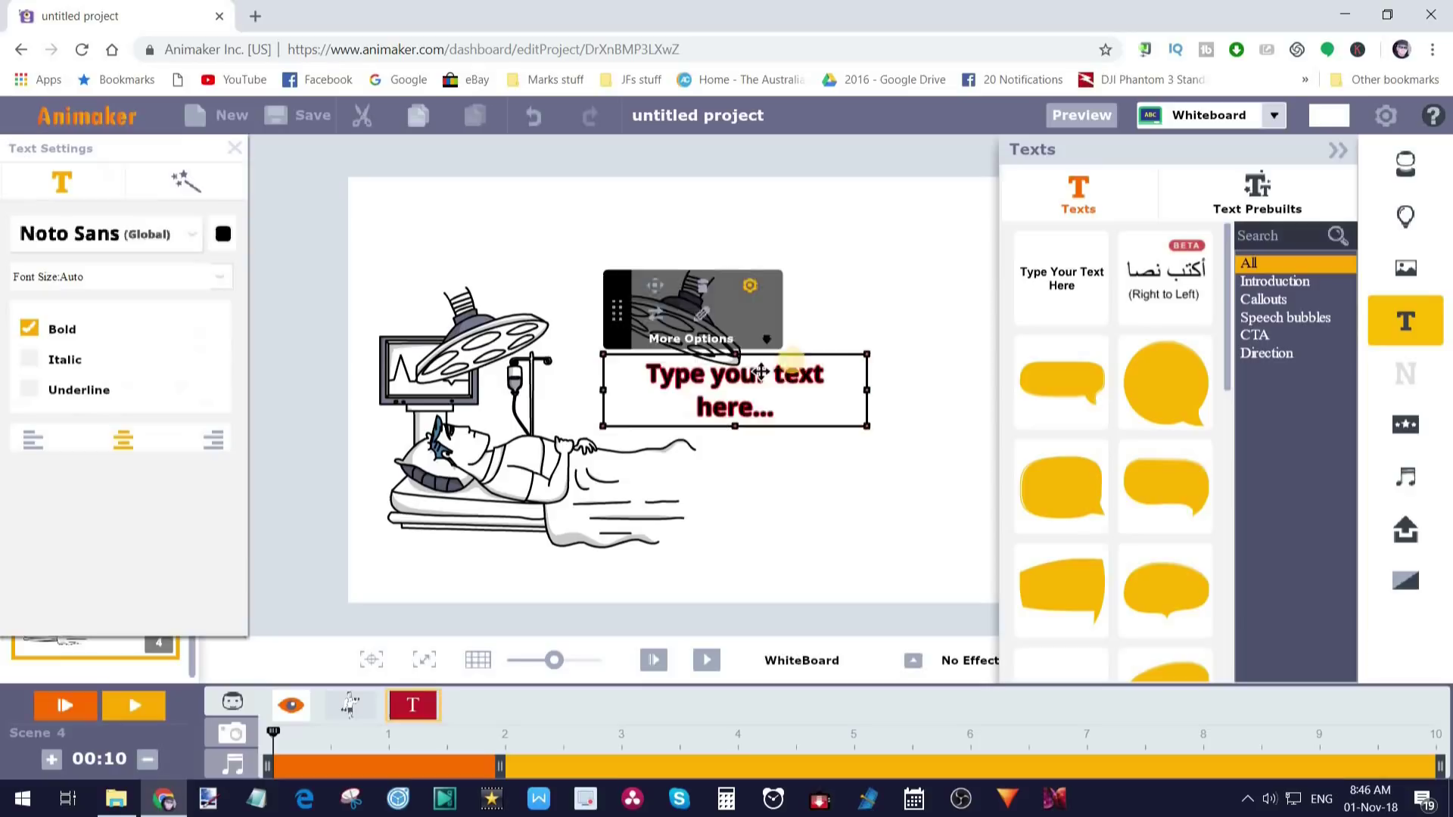
{"action": "left_click_drag", "start_coordinate": [740, 366], "coordinate": [934, 294]}
{"action": "key", "text": "ctrl+v"}
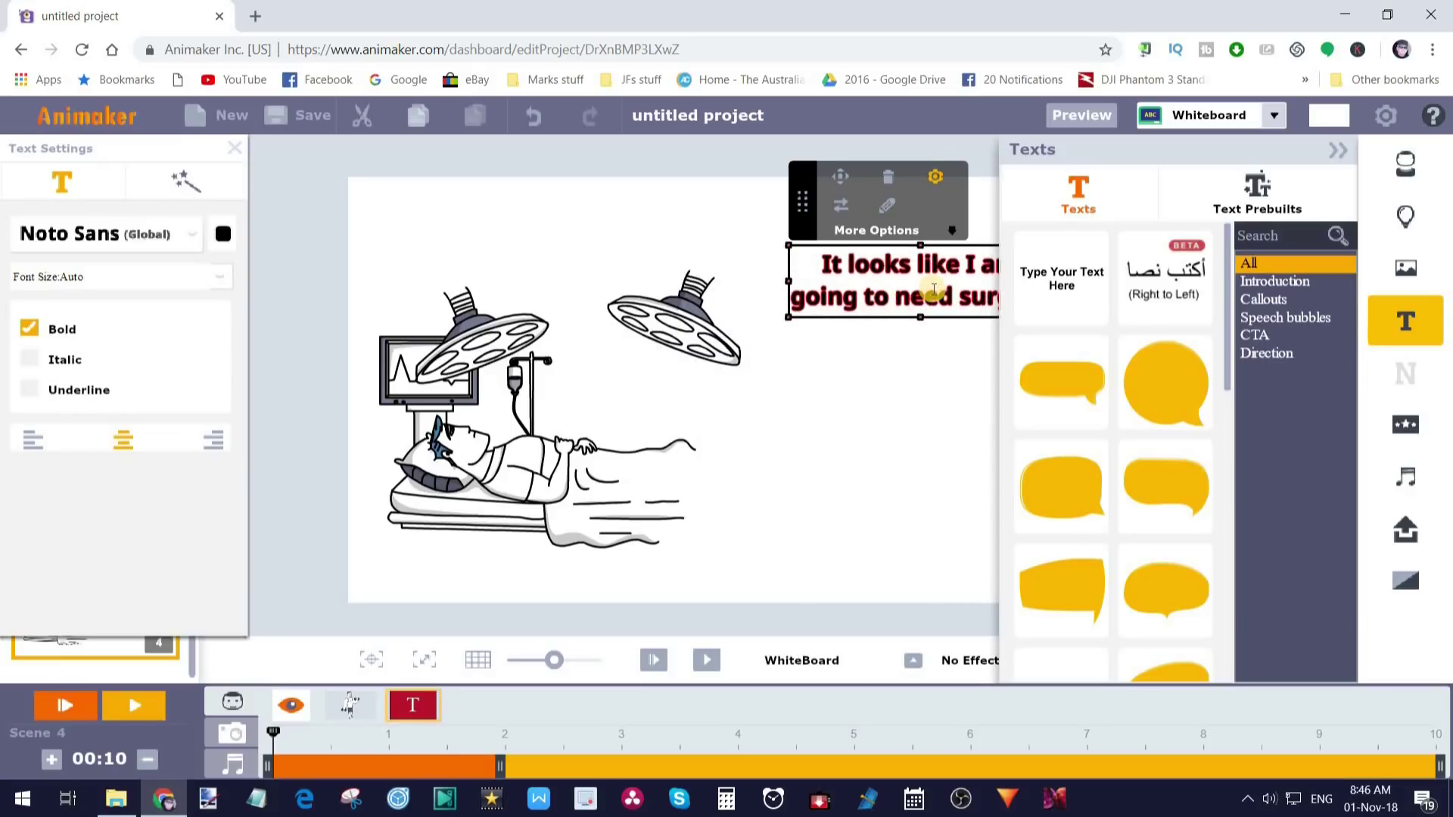
{"action": "left_click", "coordinate": [984, 325]}
{"action": "left_click", "coordinate": [781, 279]}
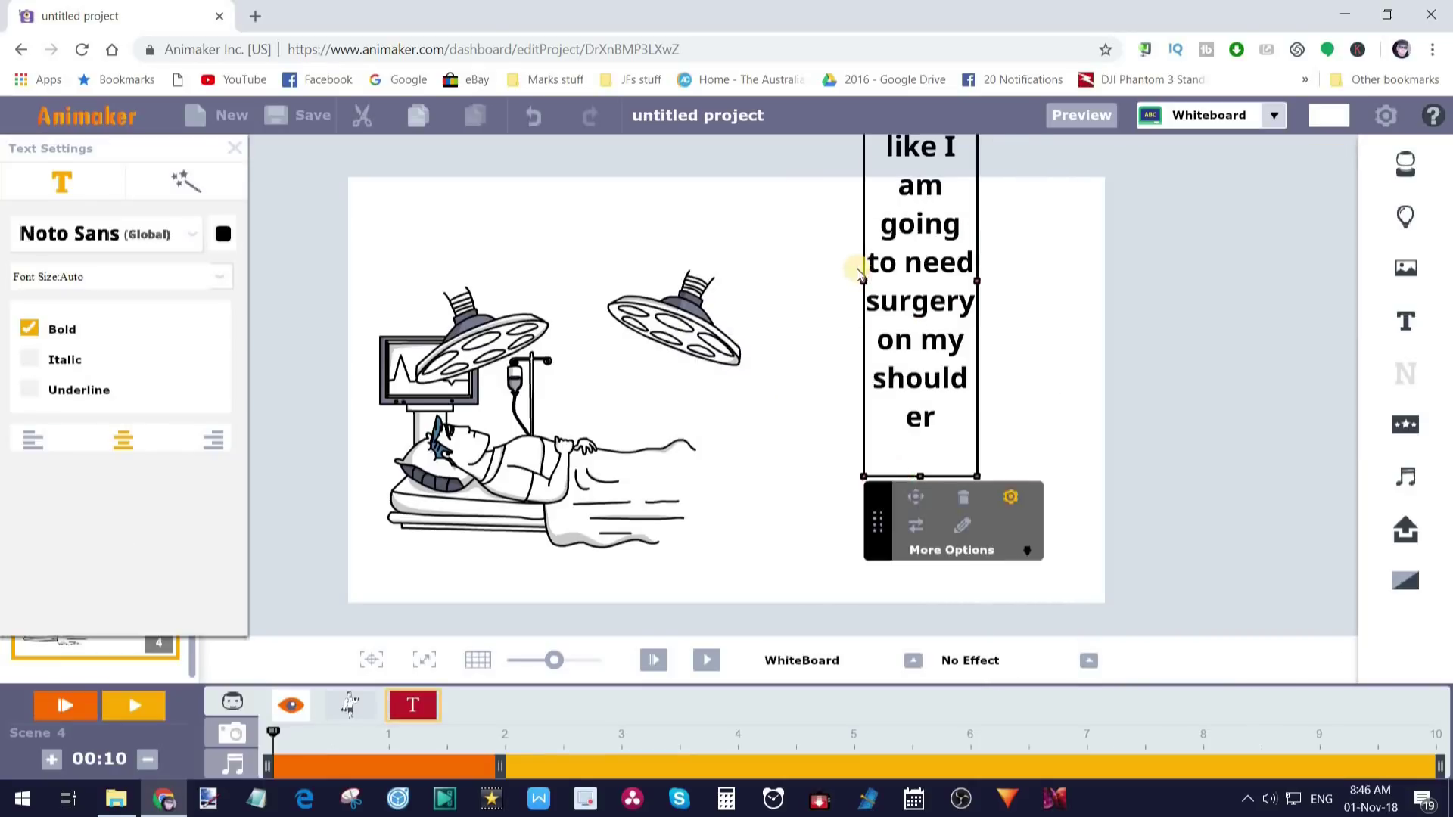
{"action": "left_click_drag", "start_coordinate": [976, 310], "coordinate": [986, 358]}
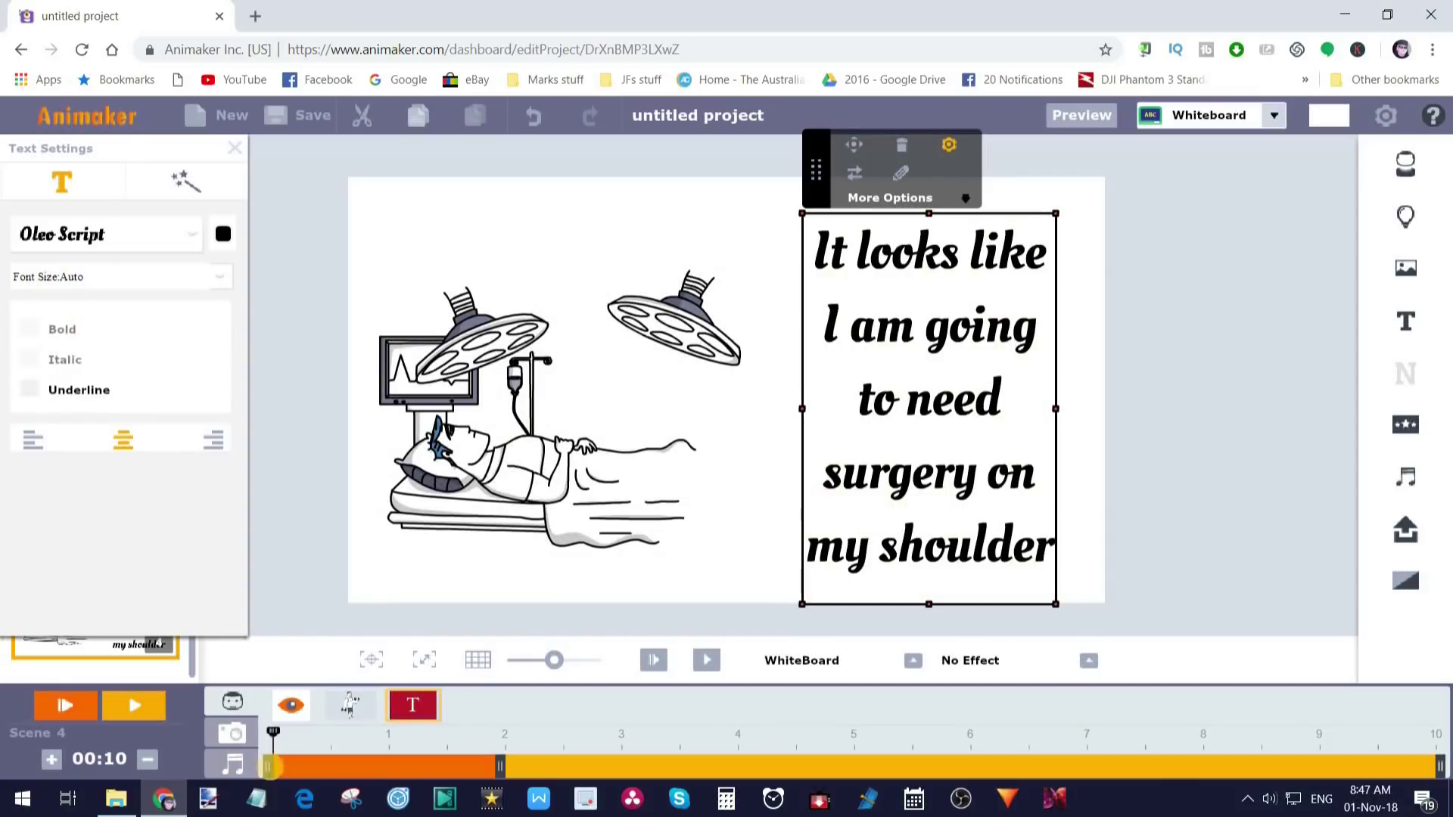
{"action": "left_click_drag", "start_coordinate": [269, 767], "coordinate": [709, 772]}
Step: Preview scene 4, then add a new blank scene 5
{"action": "left_click", "coordinate": [349, 704]}
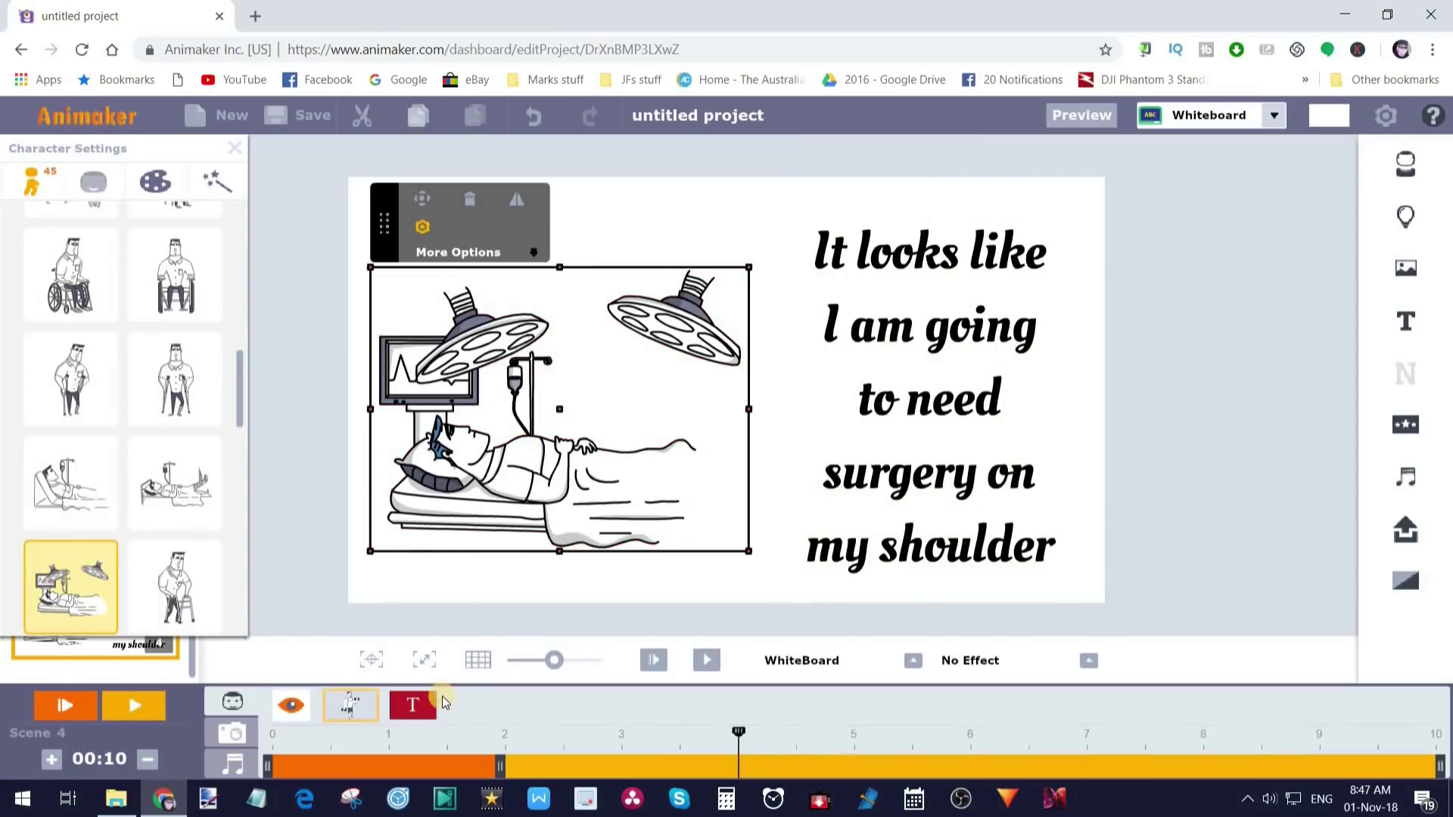
{"action": "left_click", "coordinate": [706, 659]}
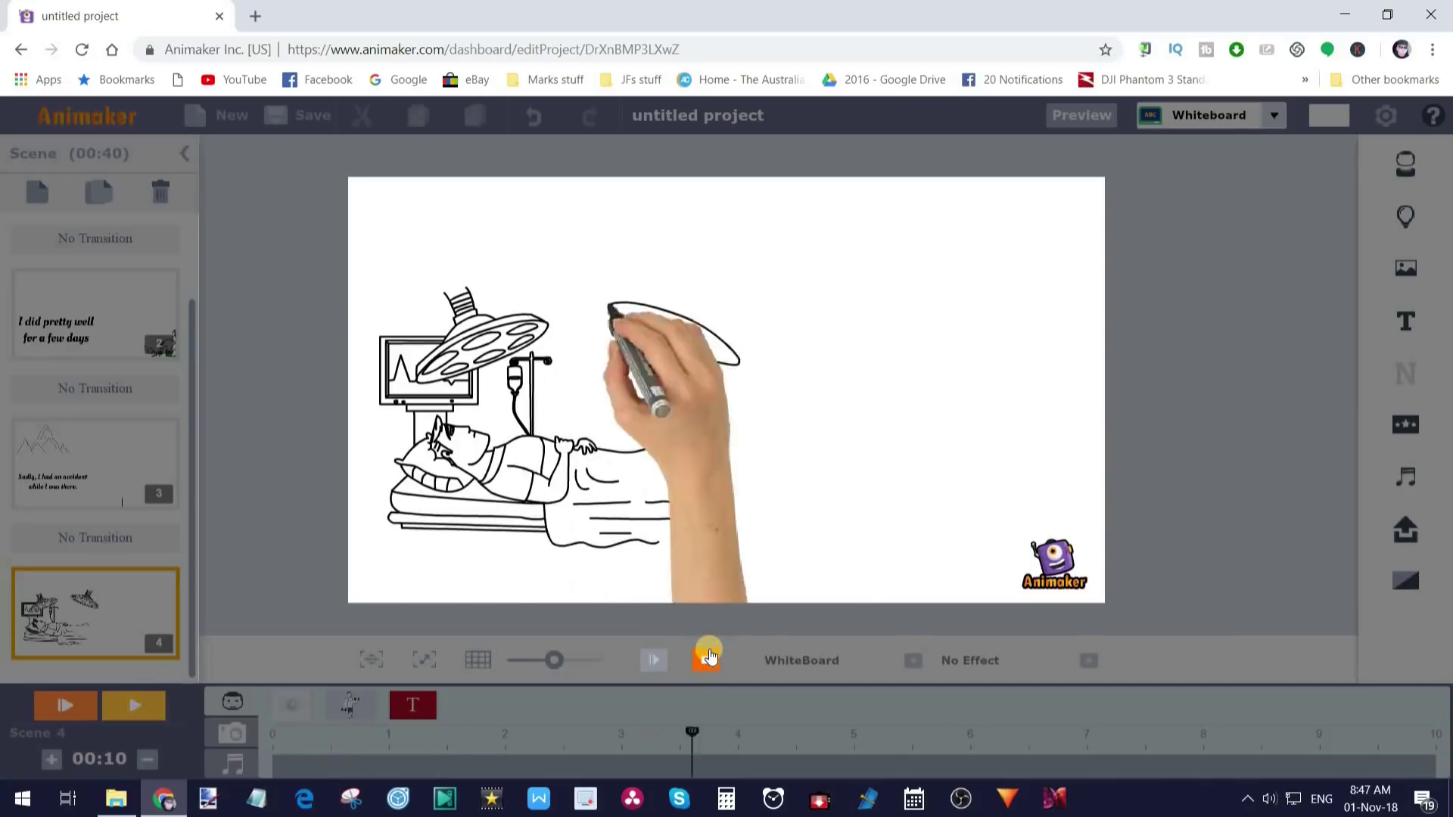
{"action": "left_click", "coordinate": [708, 658]}
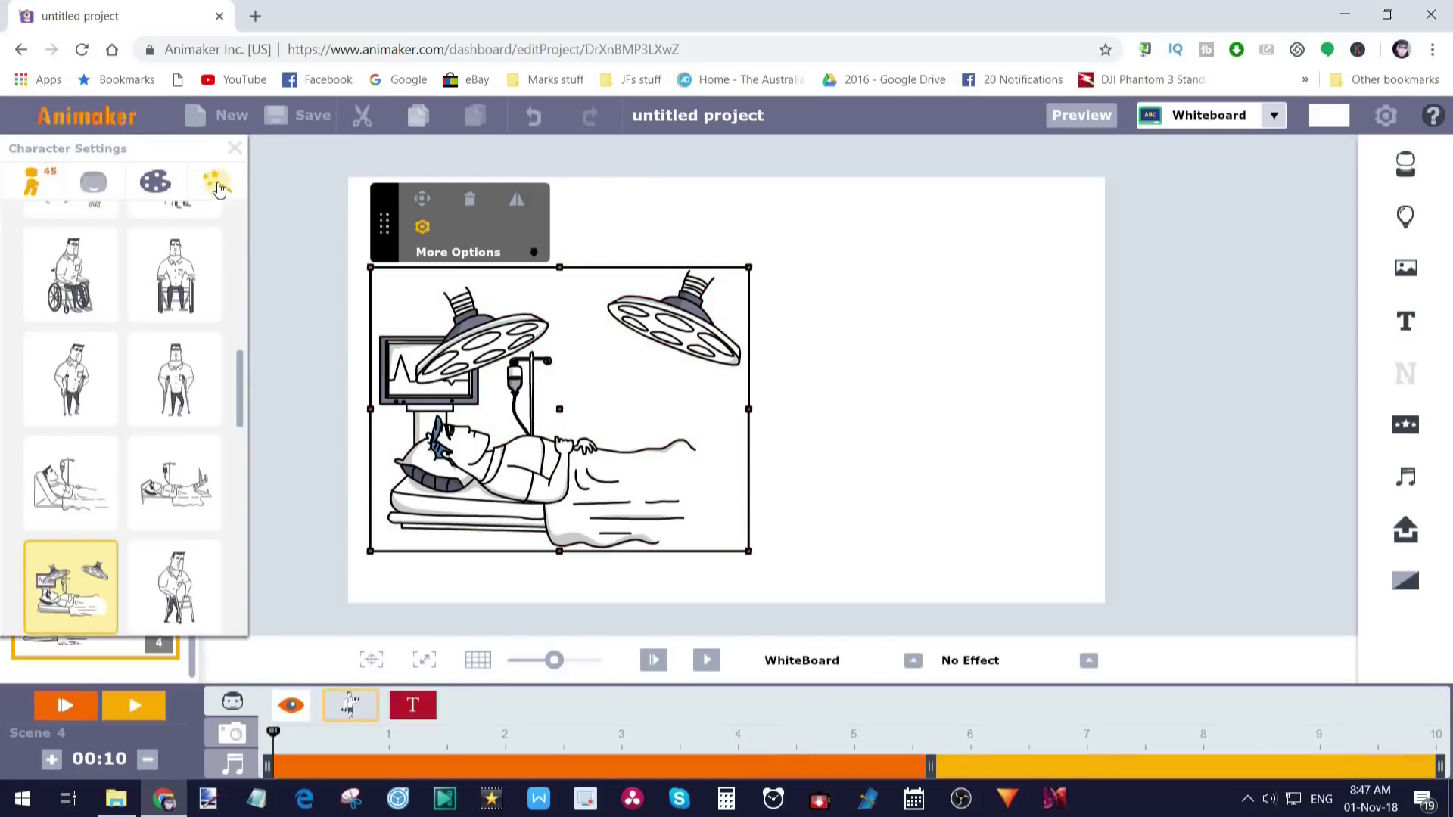
{"action": "left_click", "coordinate": [234, 148]}
{"action": "left_click", "coordinate": [37, 191]}
Step: Place the Adventure beach-umbrella lounger in scene 5, enlarge it to fill the scene, and turn on Fill
{"action": "left_click_drag", "start_coordinate": [188, 421], "coordinate": [179, 617]}
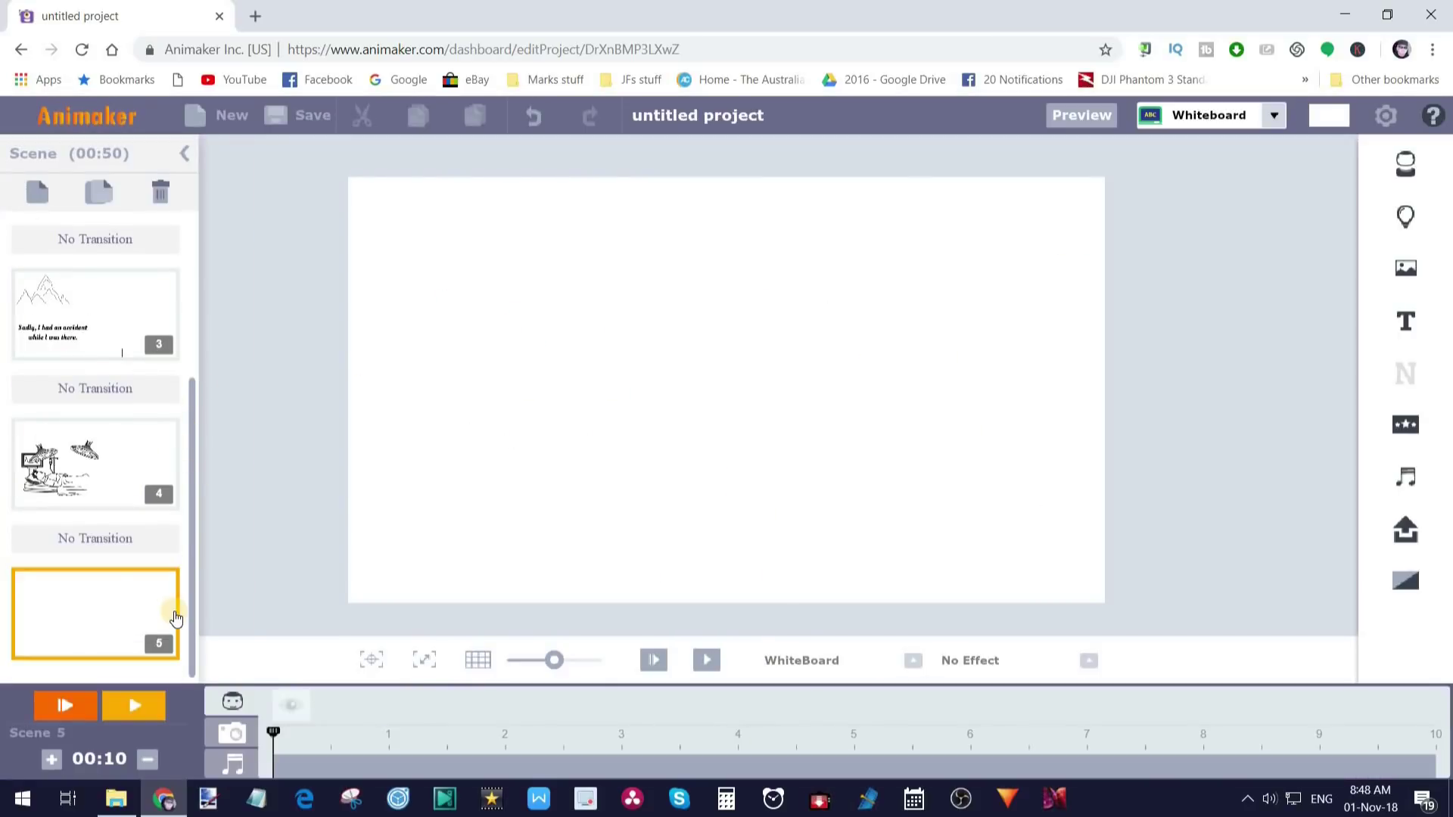
{"action": "left_click", "coordinate": [1405, 162]}
{"action": "left_click", "coordinate": [1266, 314]}
{"action": "left_click", "coordinate": [1165, 219]}
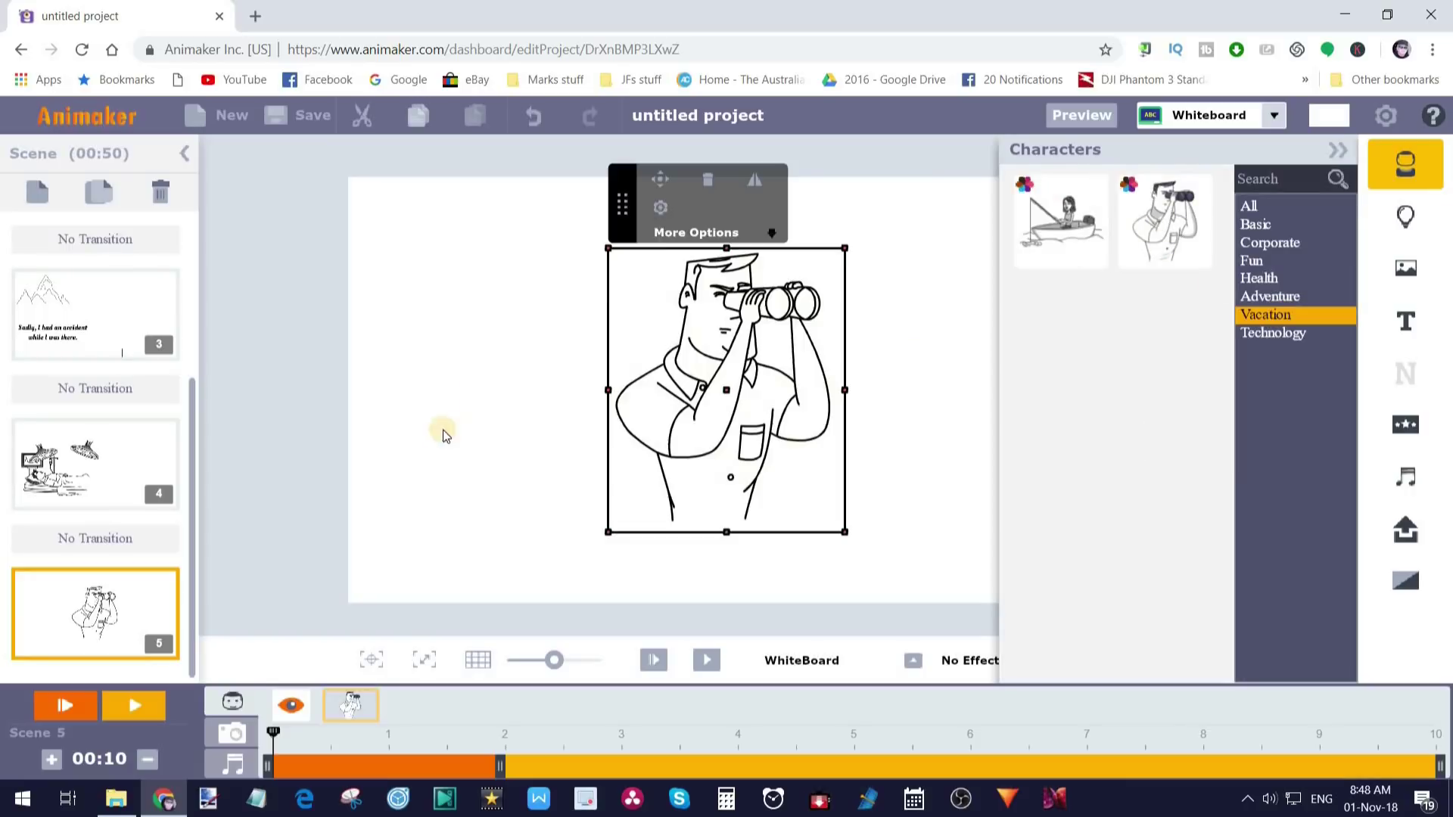
{"action": "left_click_drag", "start_coordinate": [242, 269], "coordinate": [243, 484]}
{"action": "left_click", "coordinate": [1269, 296]}
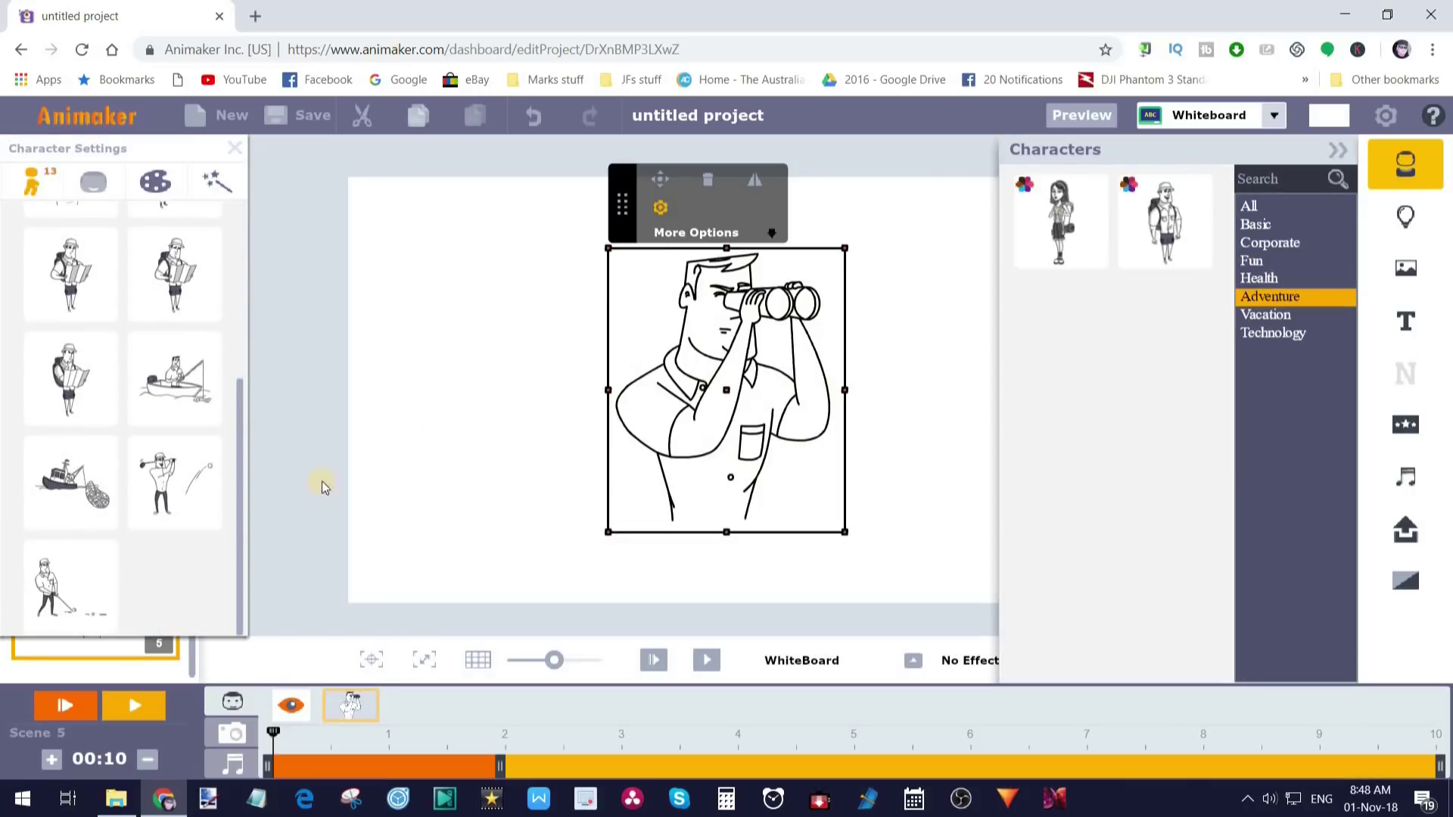
{"action": "left_click", "coordinate": [324, 483]}
{"action": "left_click", "coordinate": [1158, 197]}
{"action": "scroll", "coordinate": [128, 378], "scroll_direction": "down", "scroll_amount": 3}
{"action": "left_click", "coordinate": [71, 422]}
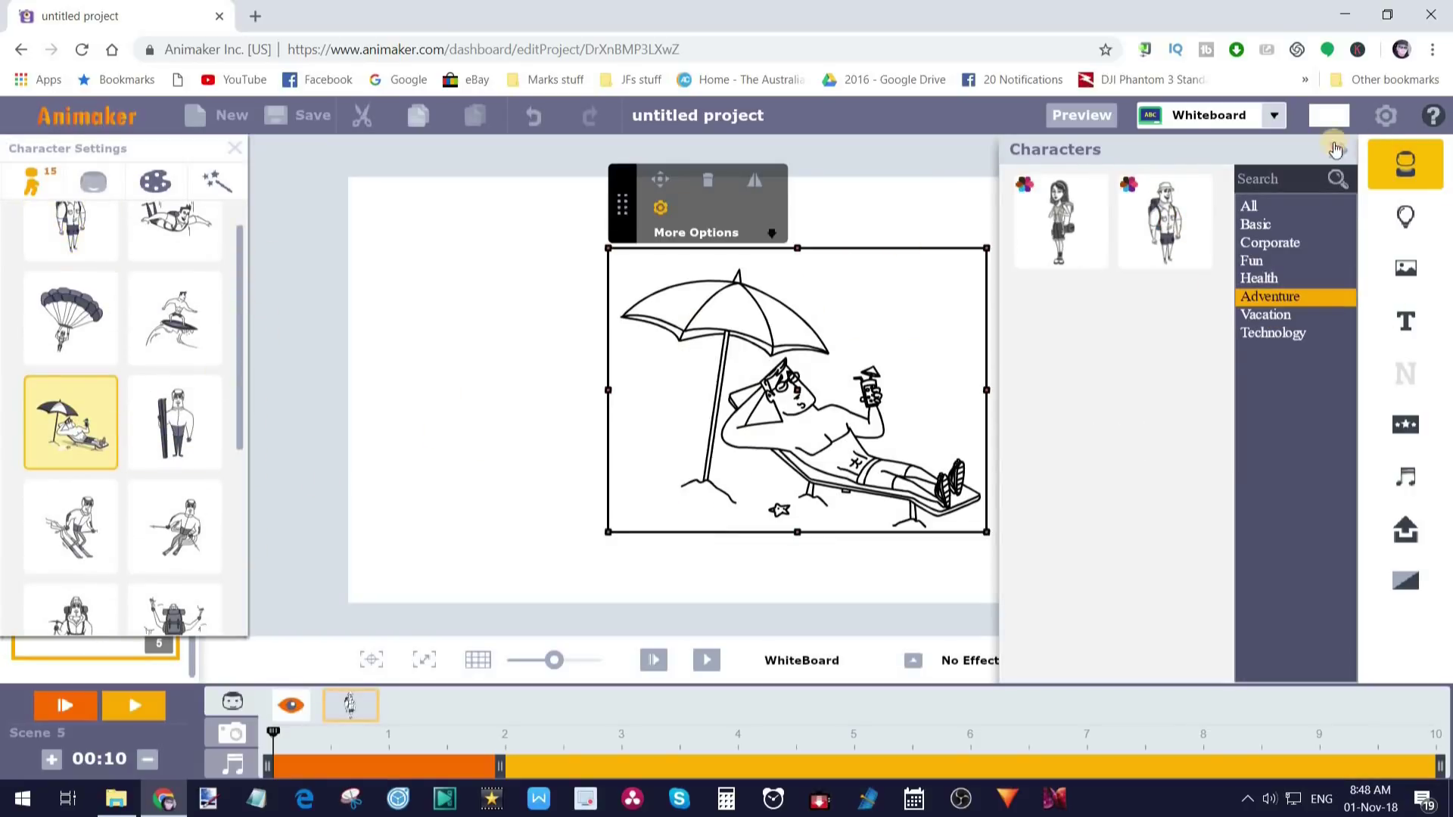
{"action": "left_click_drag", "start_coordinate": [687, 489], "coordinate": [575, 582]}
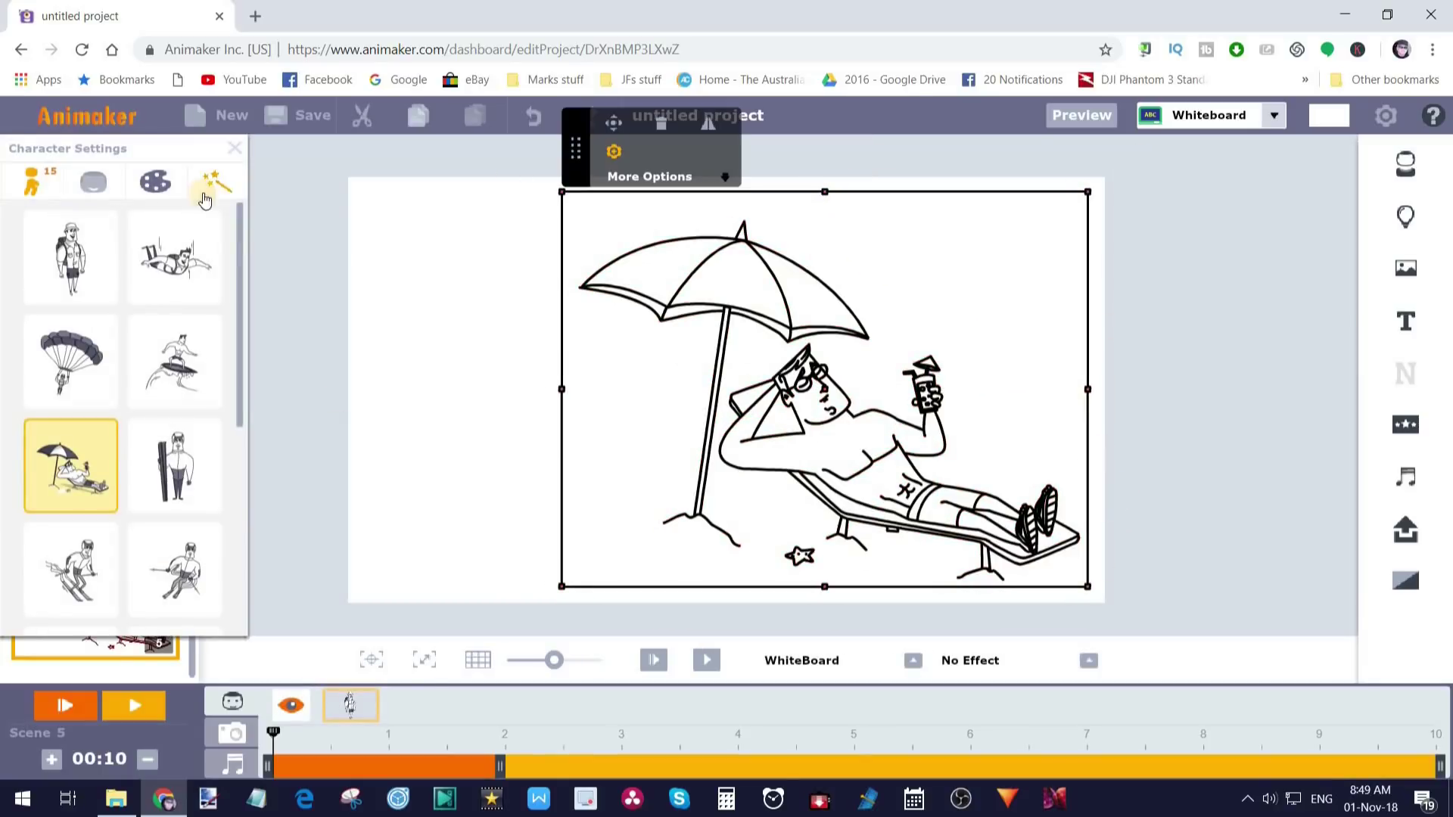
{"action": "left_click", "coordinate": [156, 182]}
{"action": "left_click", "coordinate": [191, 295]}
Step: Add the two-line caption 'Next time, / I think I will just go to the beach.' in Oleo Script
{"action": "left_click", "coordinate": [1405, 322]}
{"action": "left_click", "coordinate": [1061, 279]}
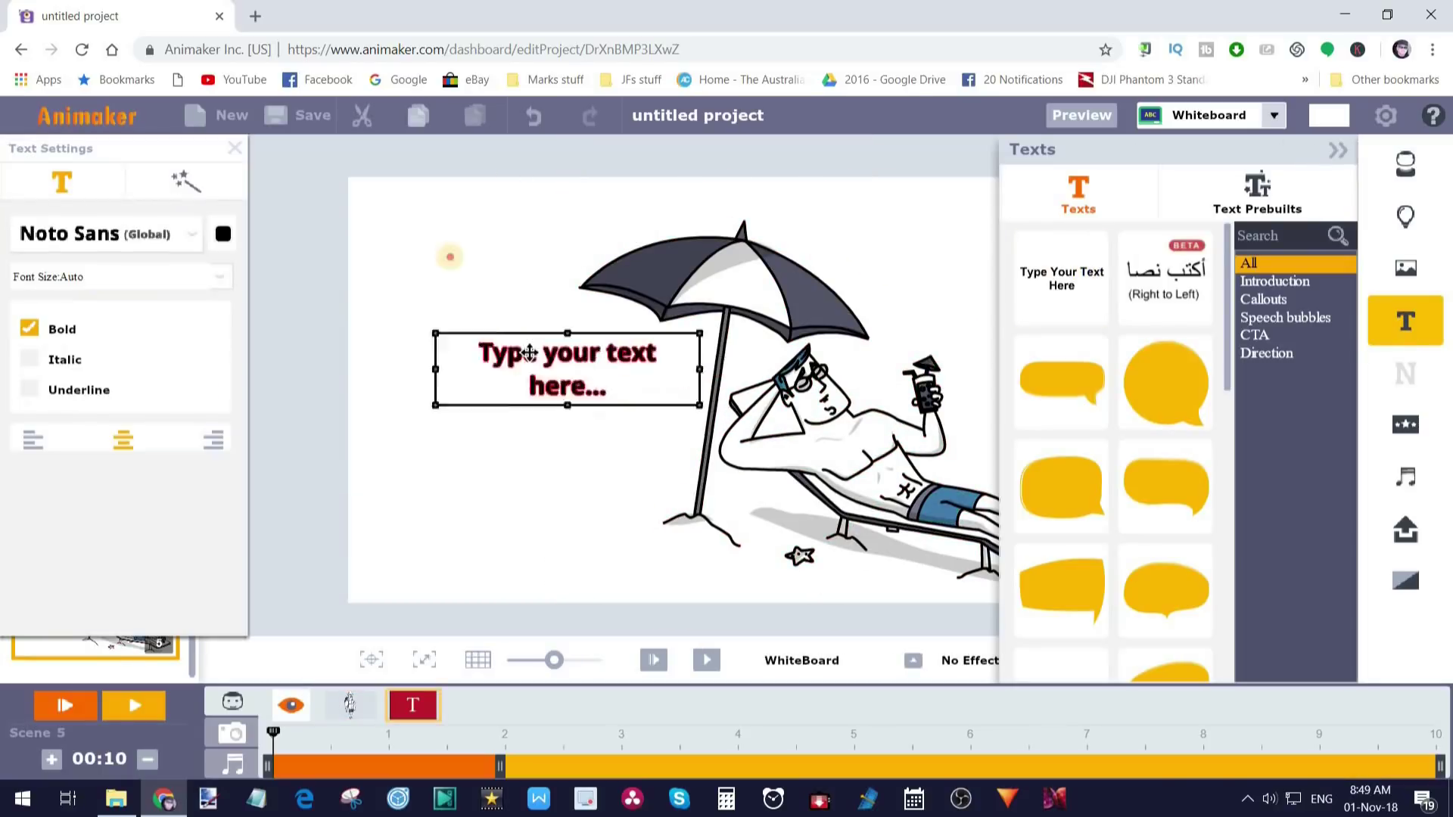
{"action": "type", "text": "Next time,"}
{"action": "key", "text": "Return"}
{"action": "type", "text": "I think I will just"}
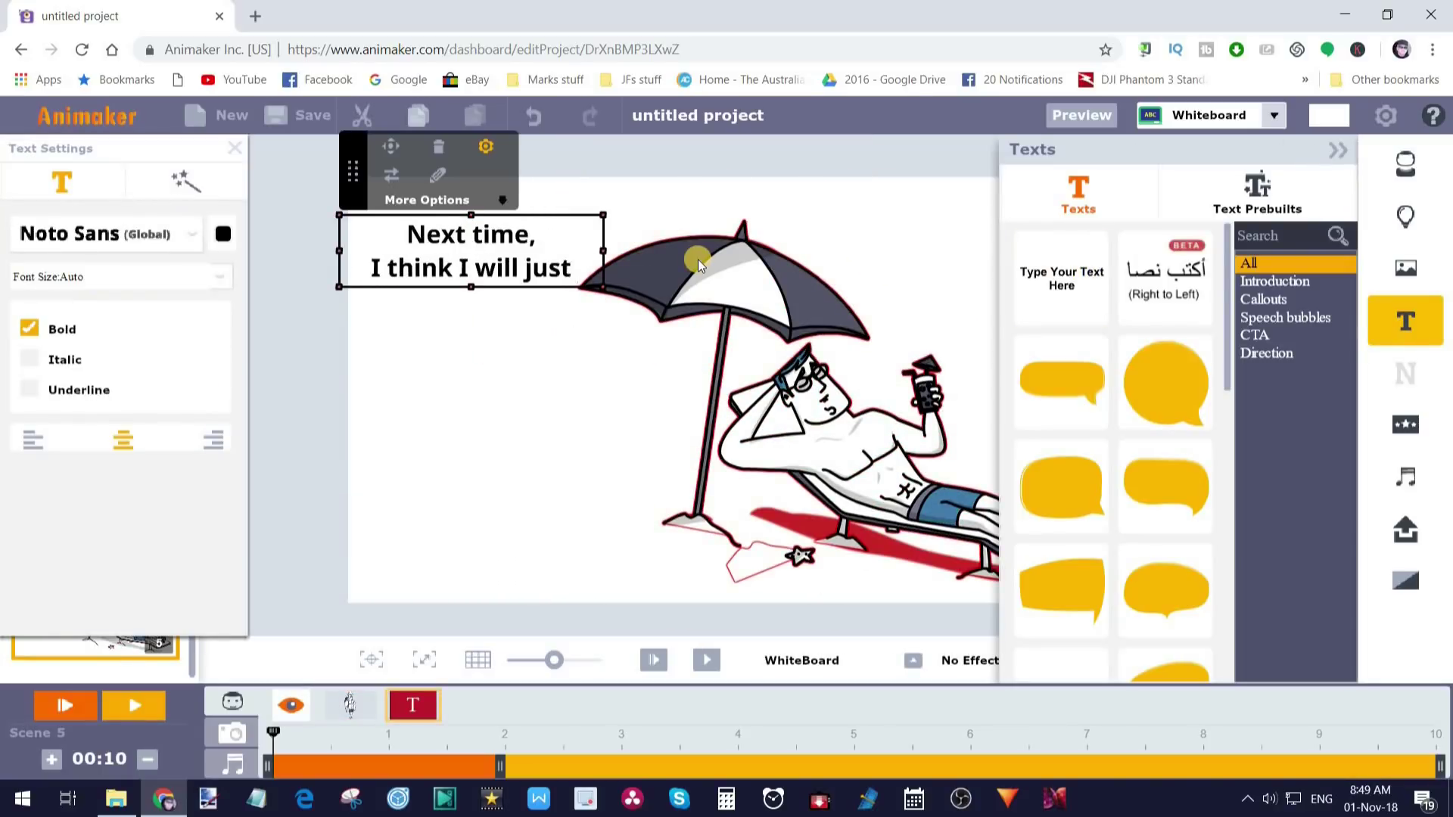
{"action": "type", "text": " go to the beach."}
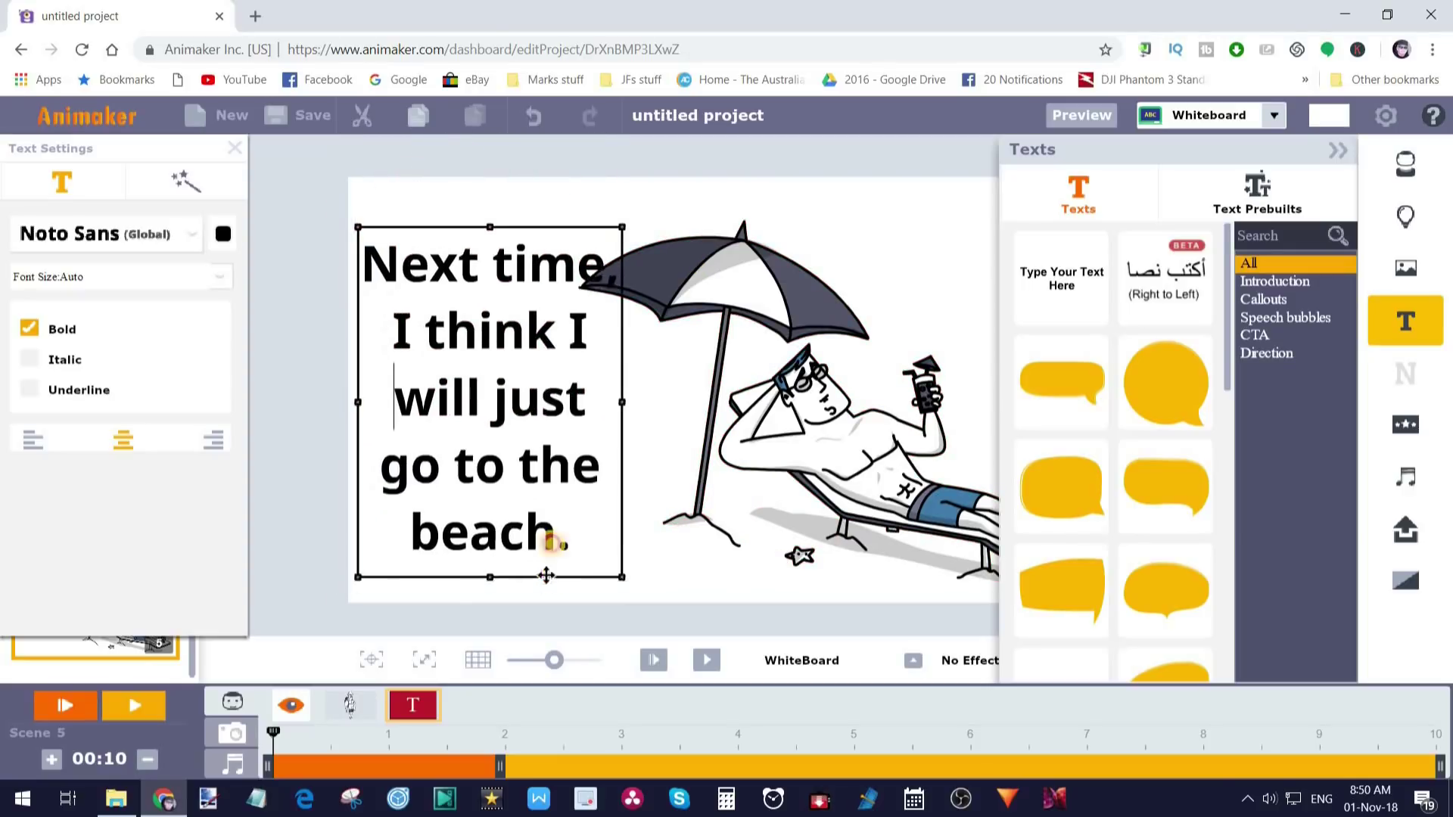
{"action": "left_click", "coordinate": [106, 234]}
{"action": "left_click", "coordinate": [91, 326]}
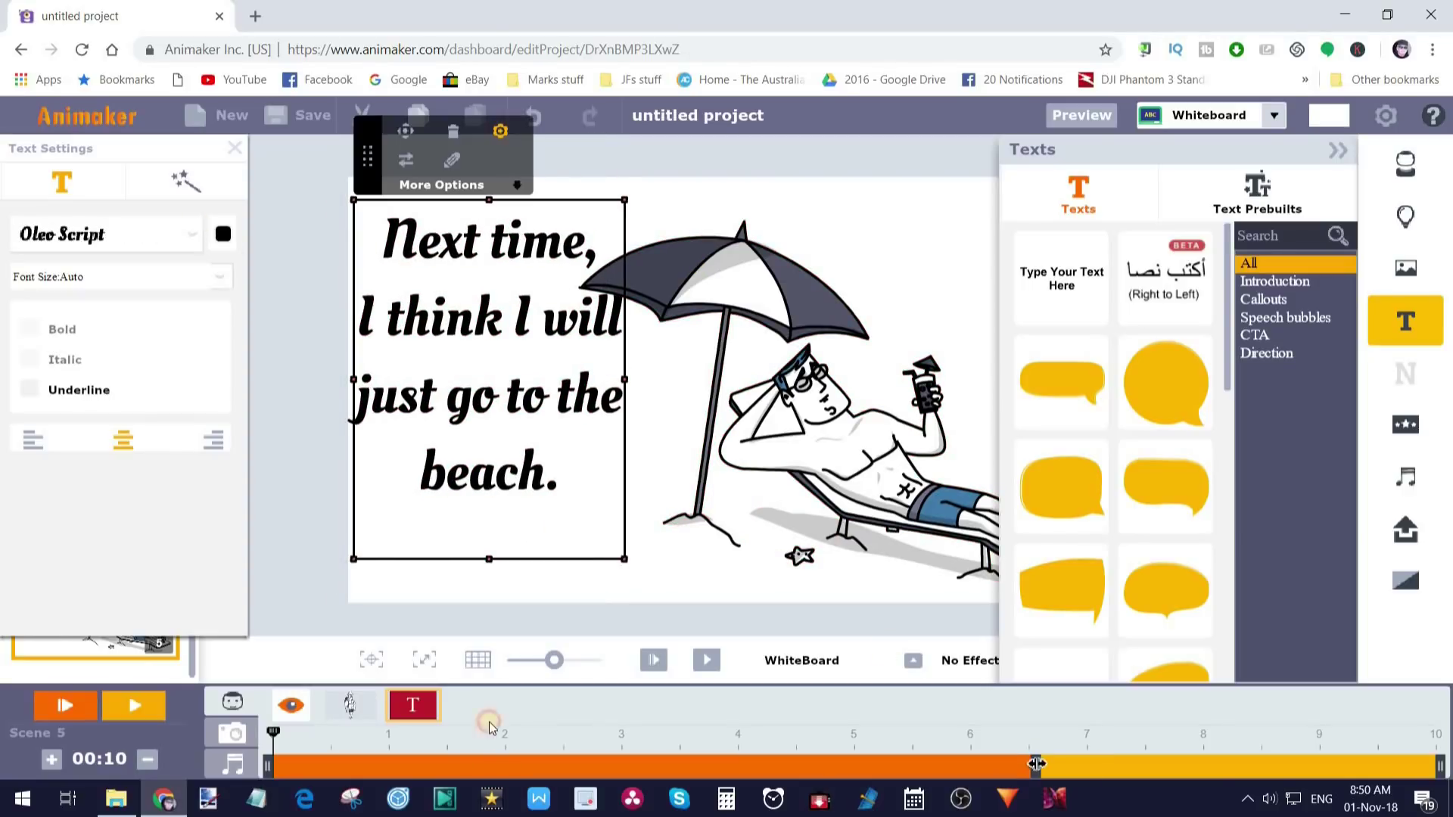
Step: Select the beach character and preview scene 5
{"action": "left_click", "coordinate": [802, 469]}
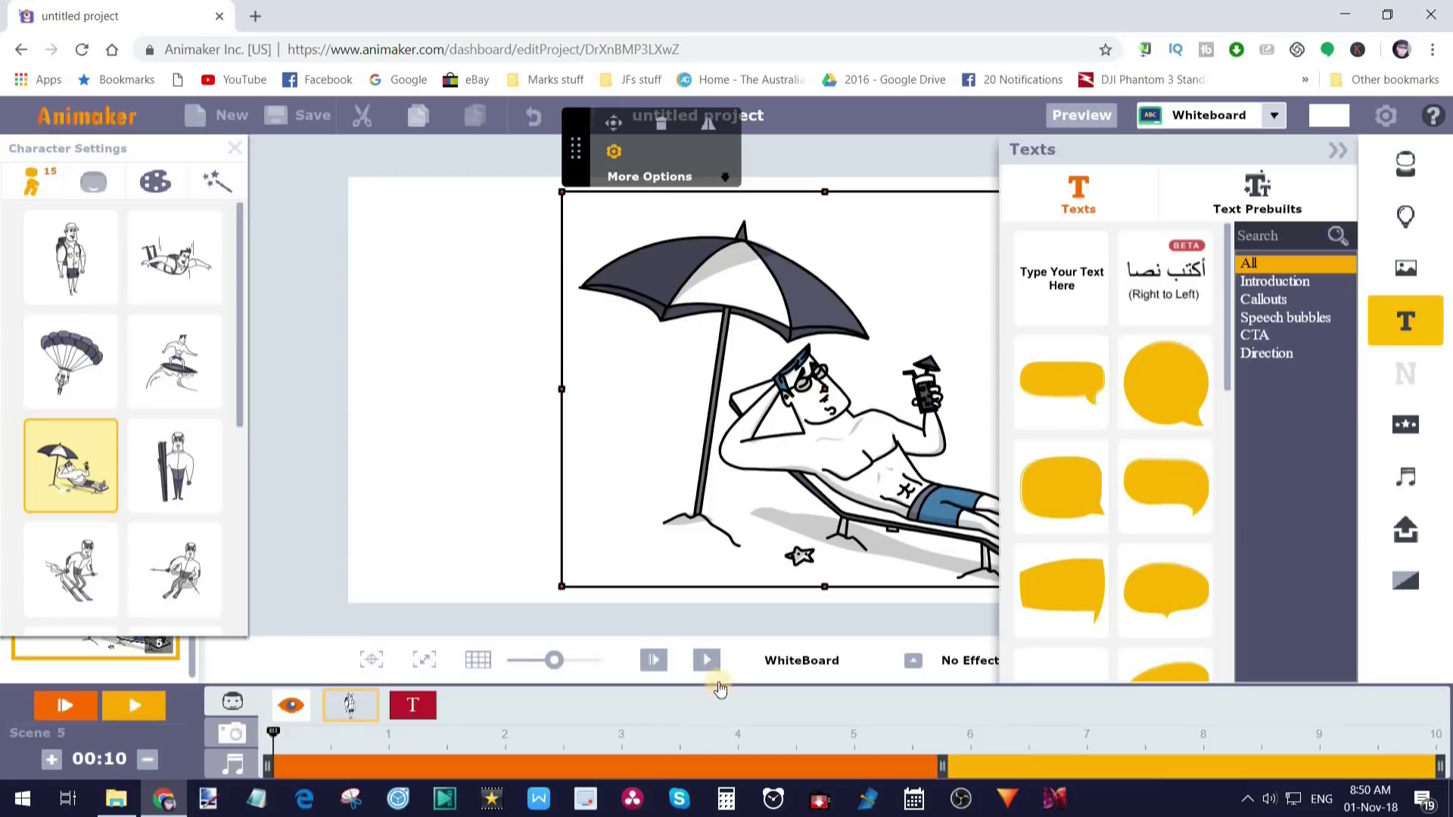
{"action": "left_click", "coordinate": [707, 660]}
{"action": "left_click", "coordinate": [707, 660]}
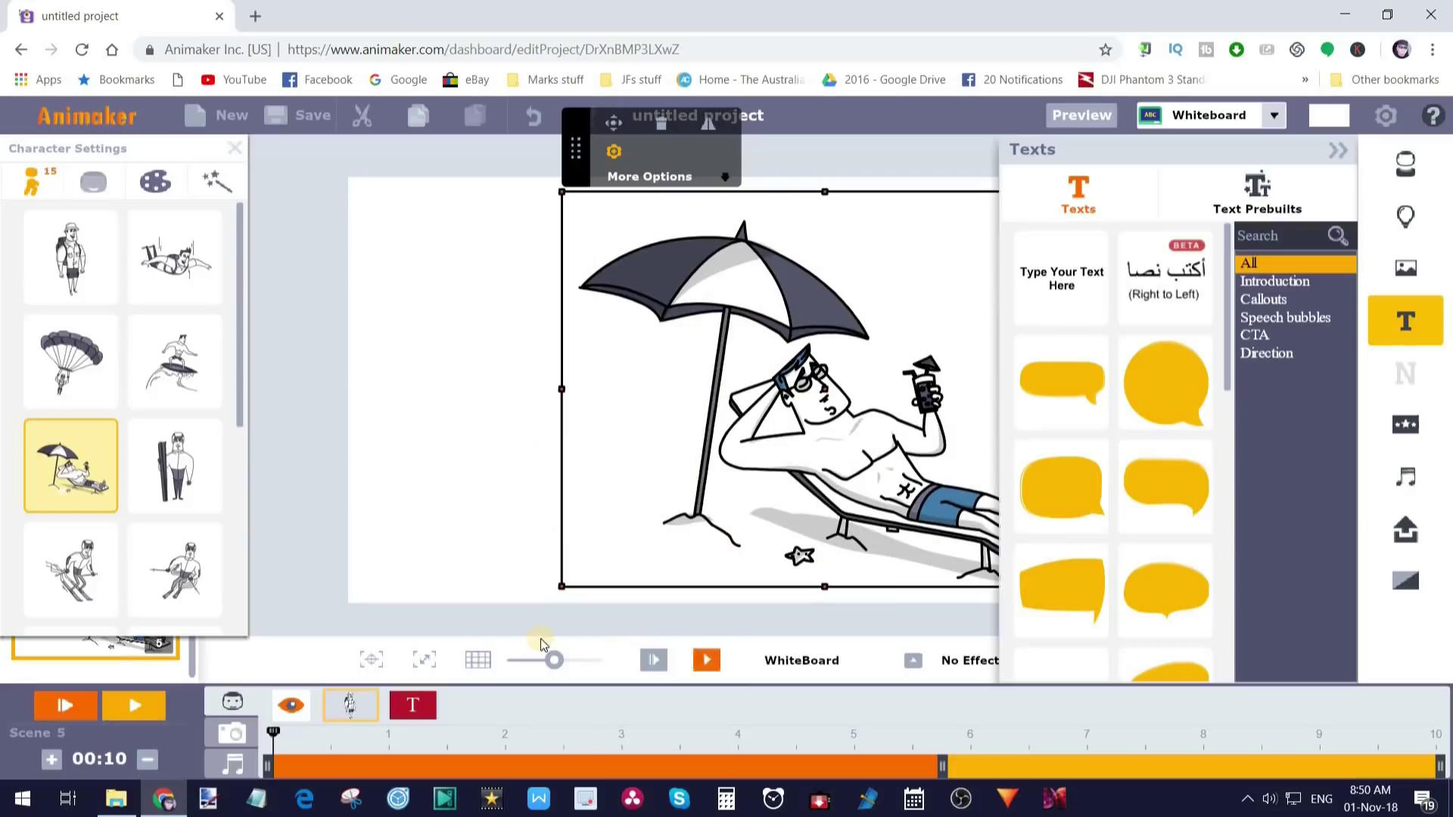
{"action": "left_click", "coordinate": [913, 662]}
{"action": "left_click", "coordinate": [913, 662]}
{"action": "left_click", "coordinate": [1406, 479]}
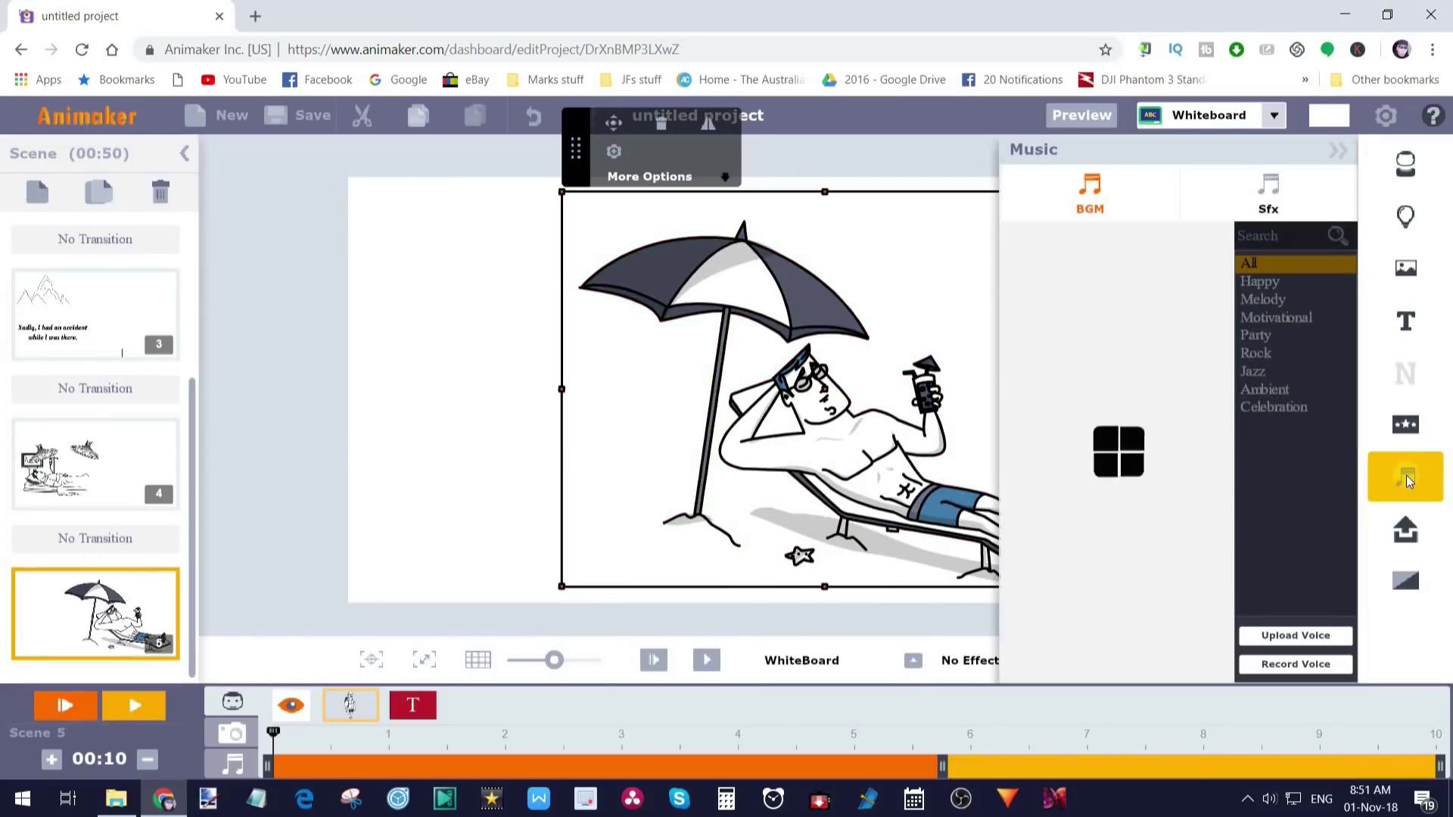
Step: Audition the celebration background track, then close the music library without adding music
{"action": "scroll", "coordinate": [1112, 439], "scroll_direction": "down", "scroll_amount": 5}
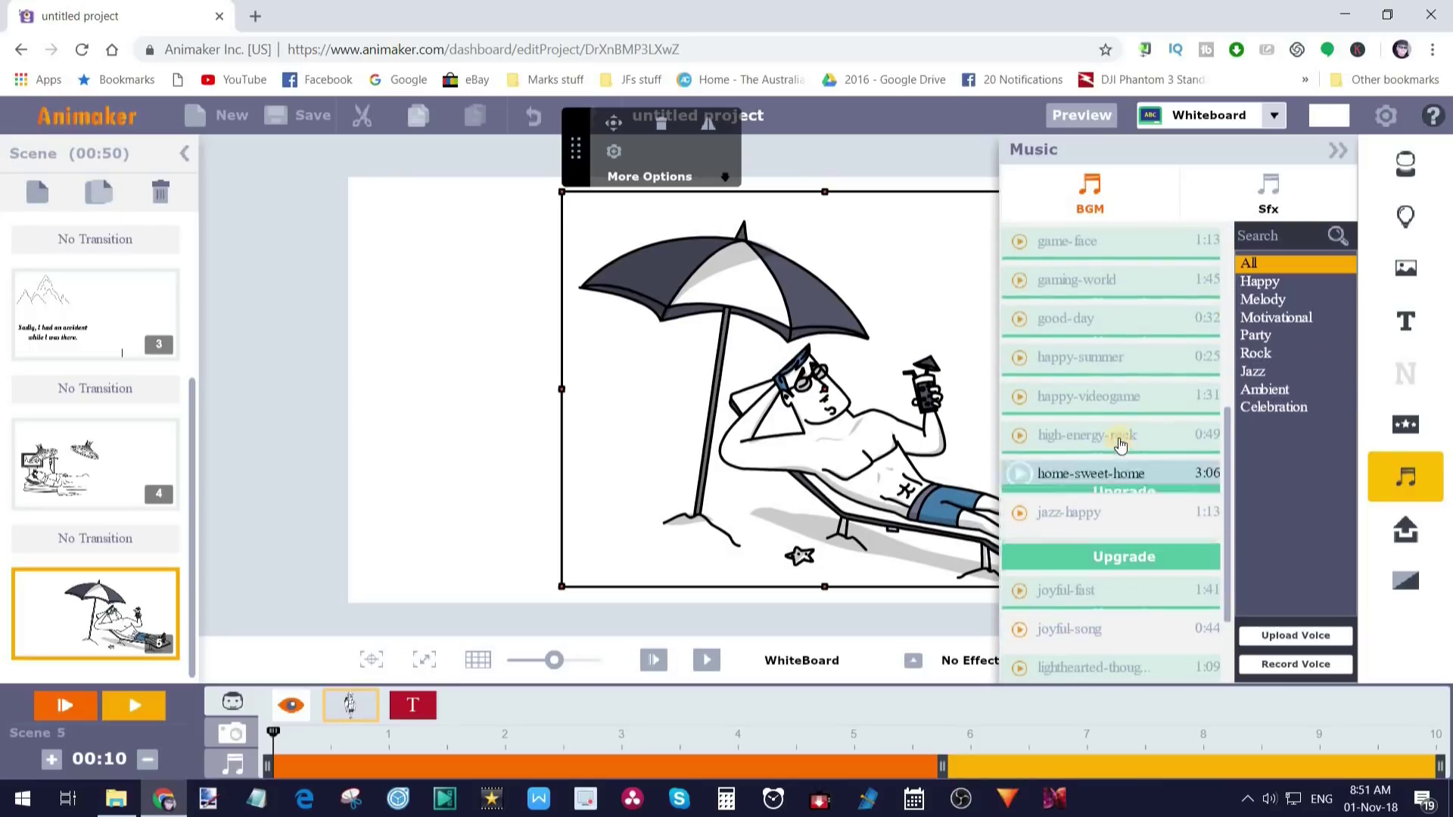
{"action": "scroll", "coordinate": [1104, 454], "scroll_direction": "down", "scroll_amount": 5}
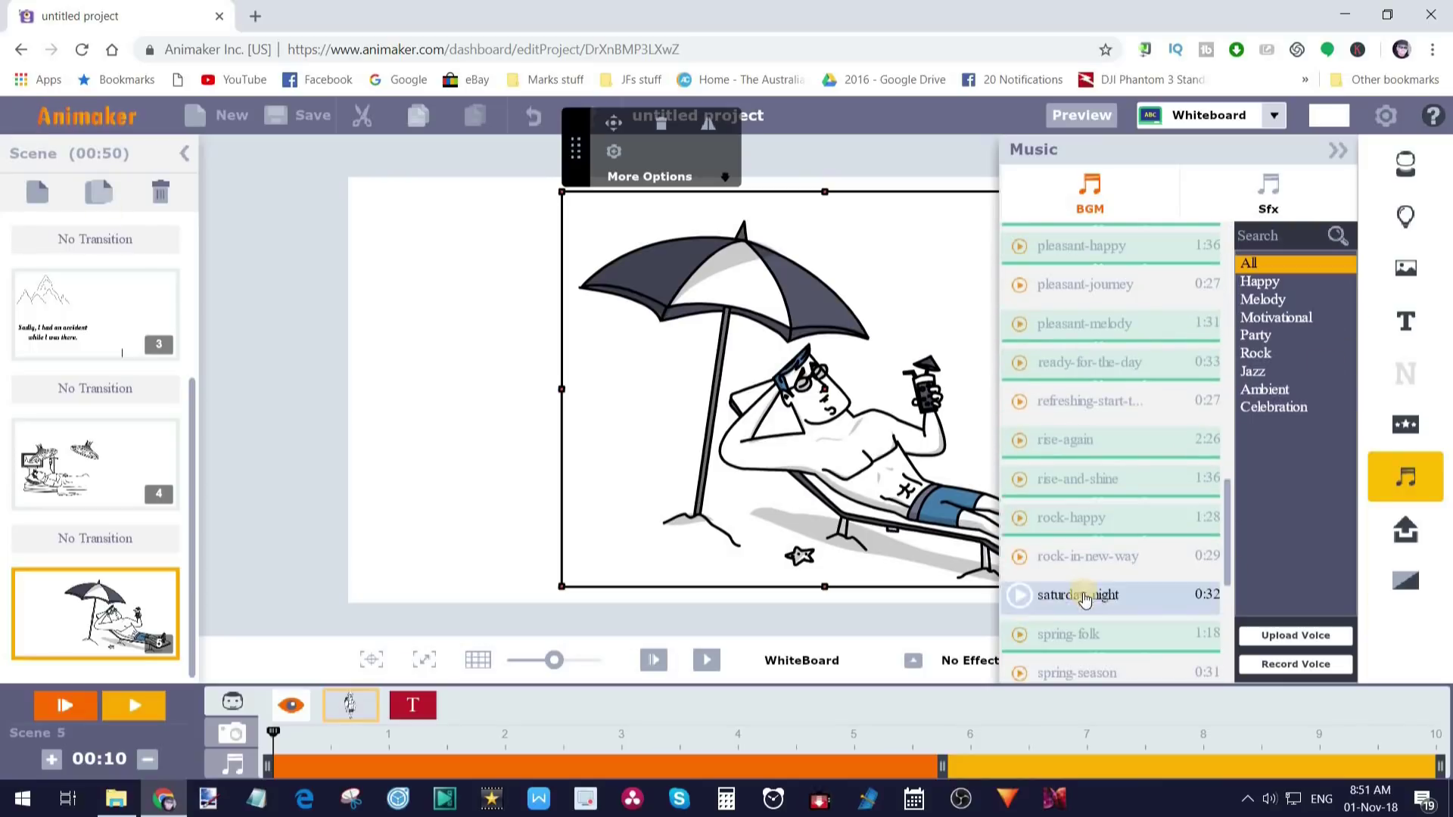
{"action": "left_click_drag", "start_coordinate": [1227, 484], "coordinate": [1242, 221]}
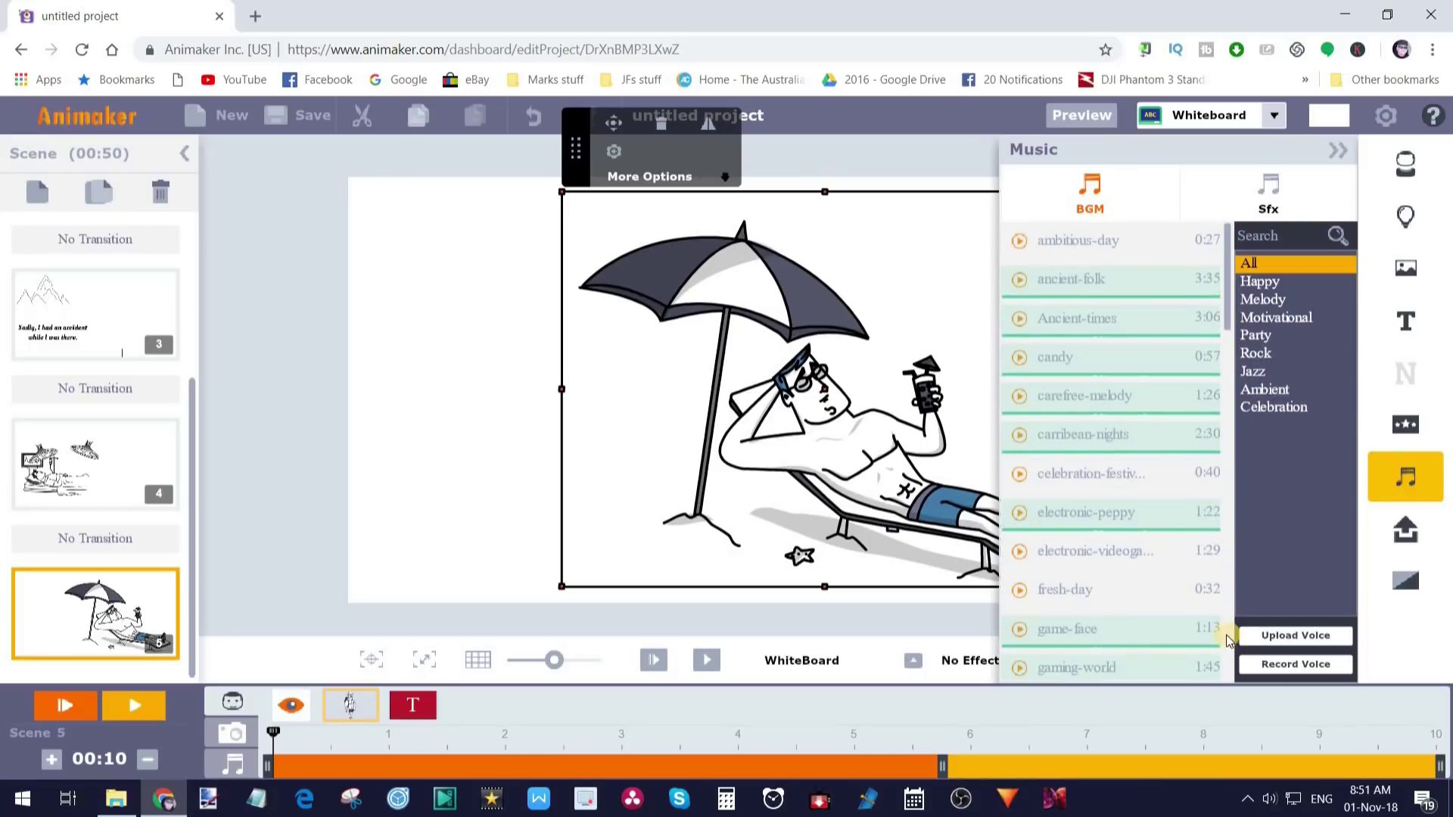
{"action": "left_click", "coordinate": [1080, 475]}
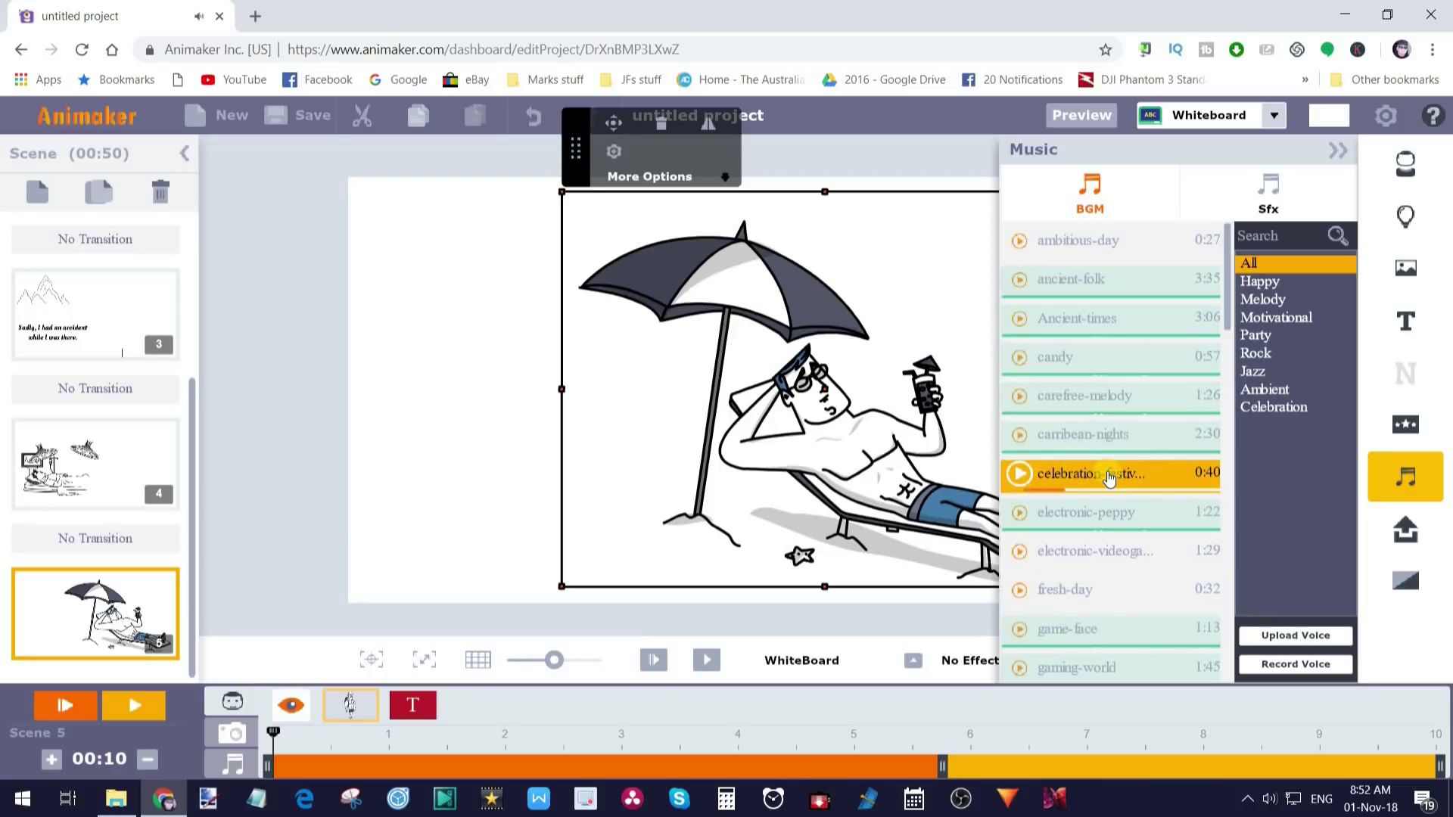
{"action": "left_click", "coordinate": [216, 143]}
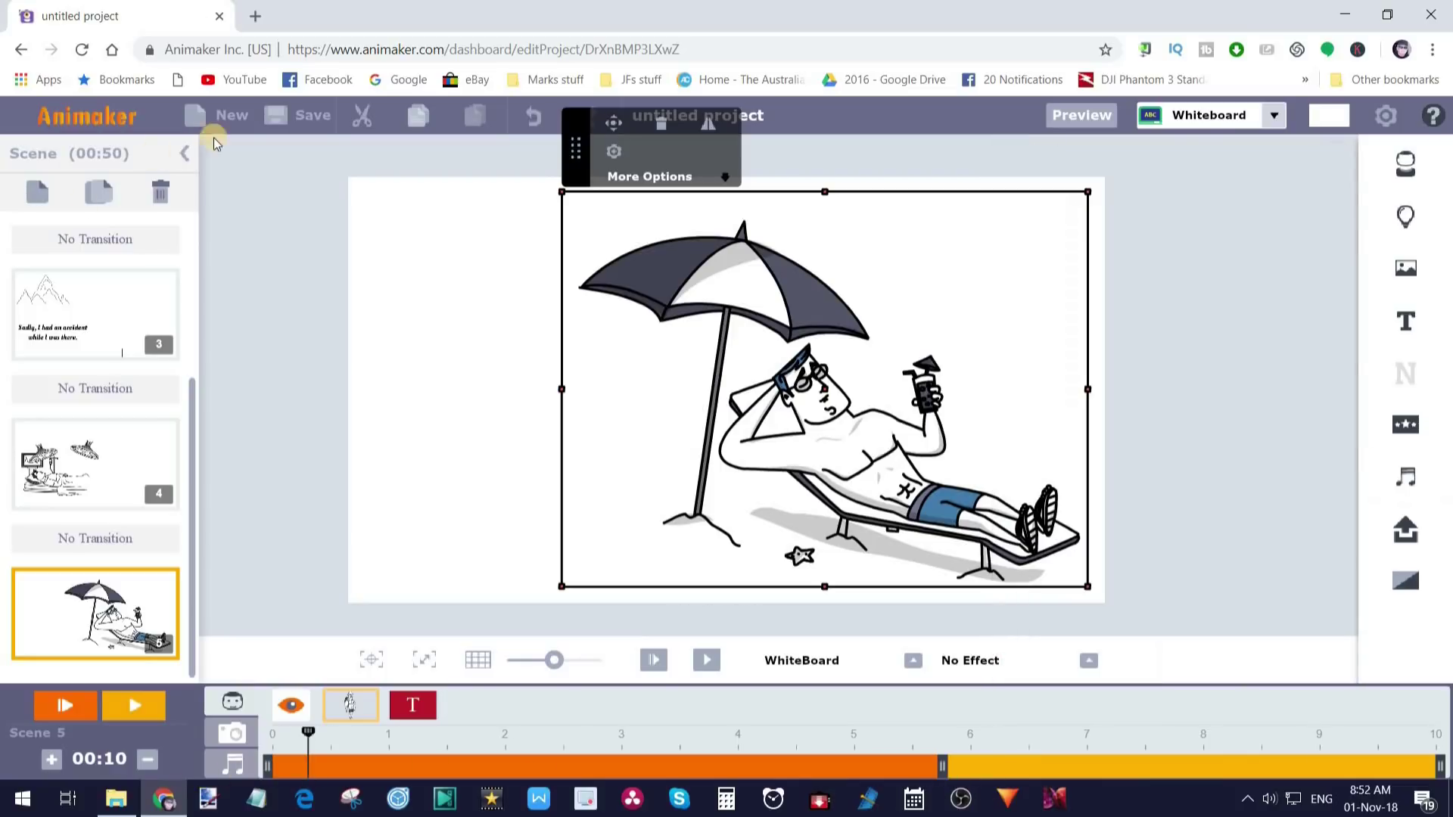